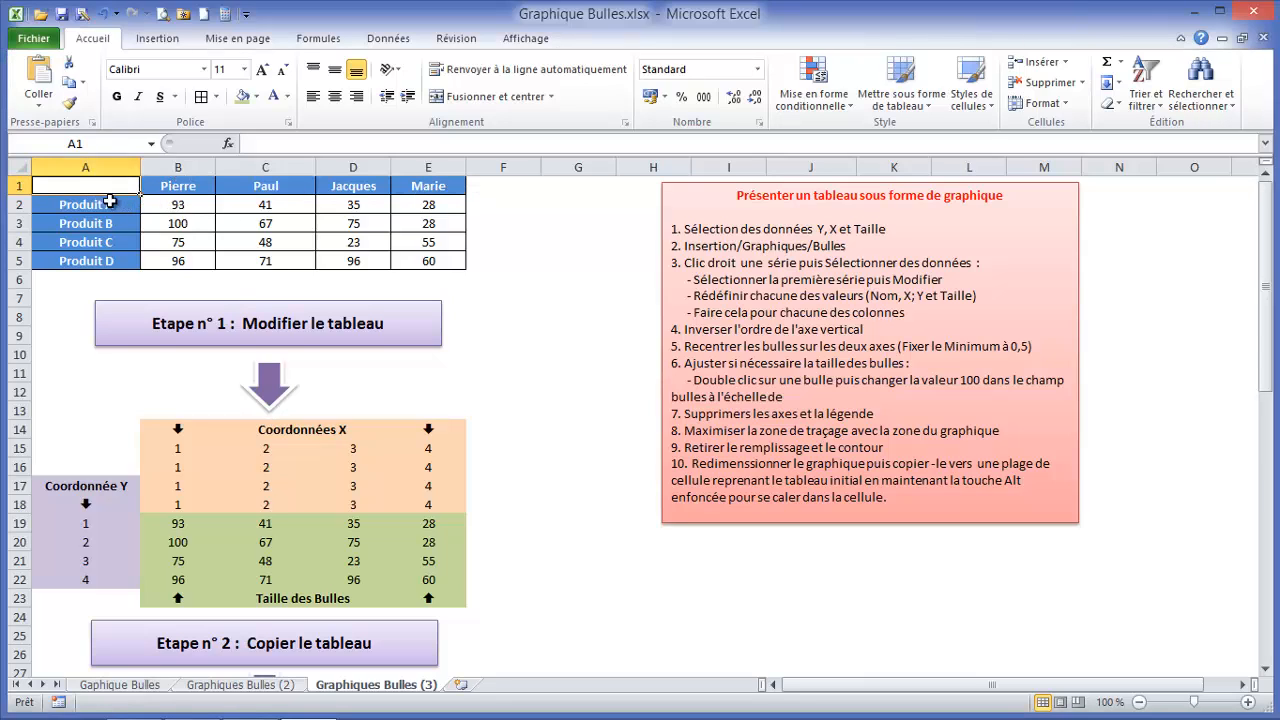
Step: Examine the product labels and the random-value formulas in the source table A1:E5
key(Down)
key(Down)
key(Down)
key(Down)
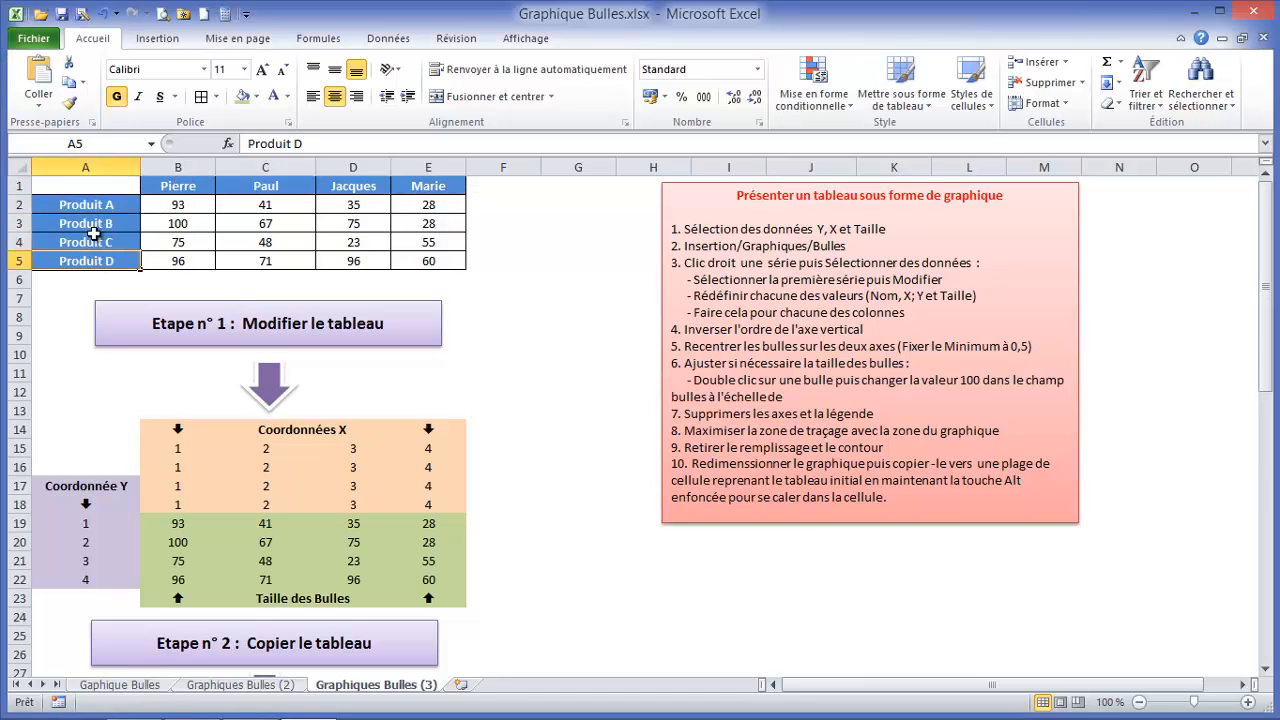
click(178, 201)
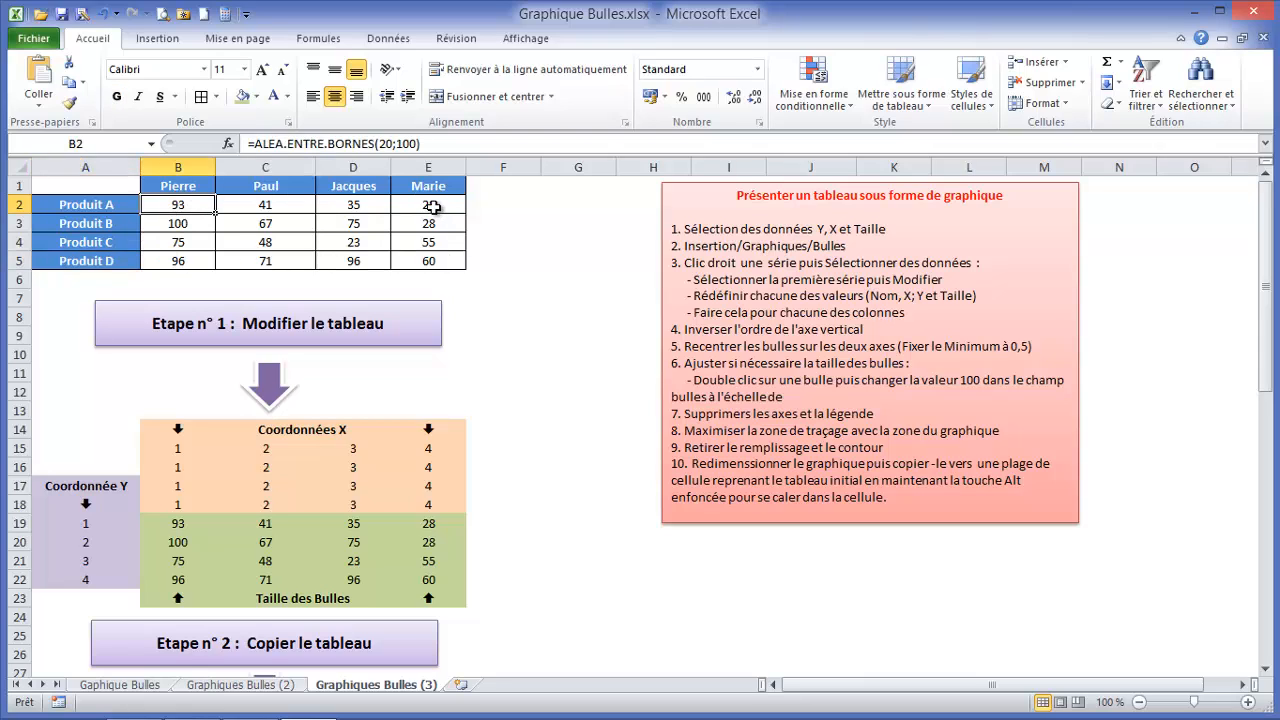
click(240, 222)
click(178, 222)
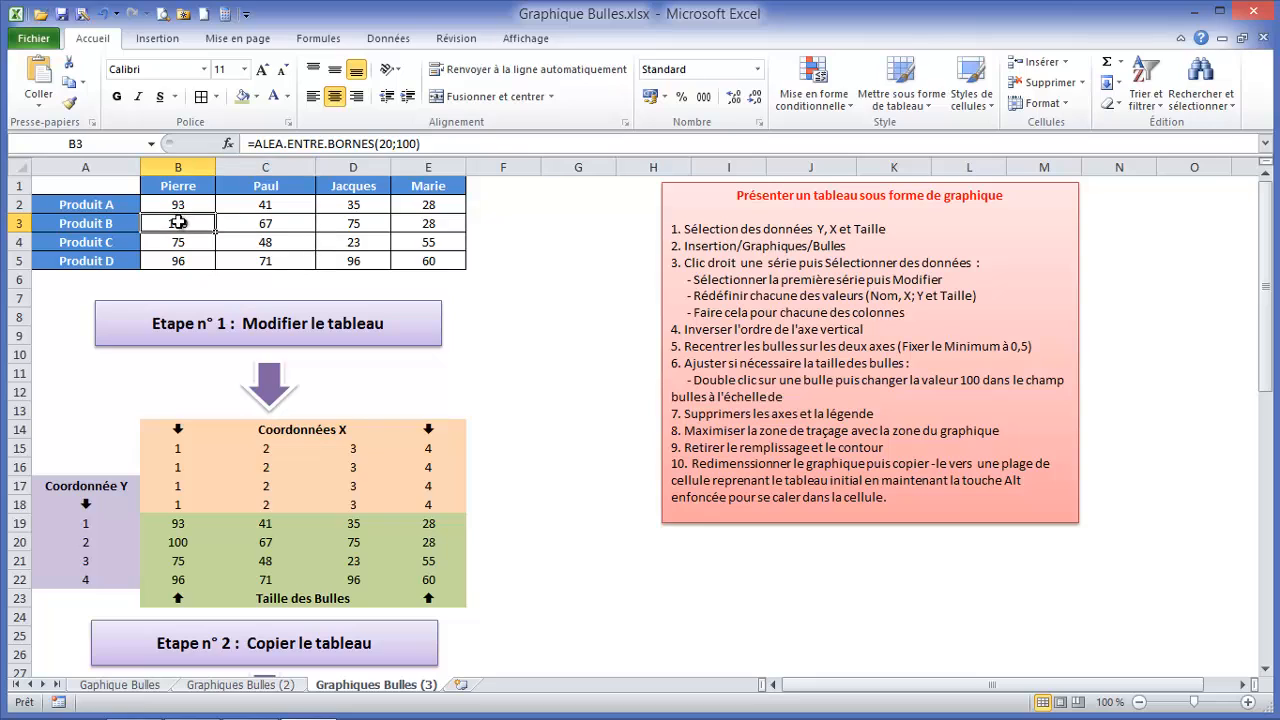
click(178, 205)
click(265, 244)
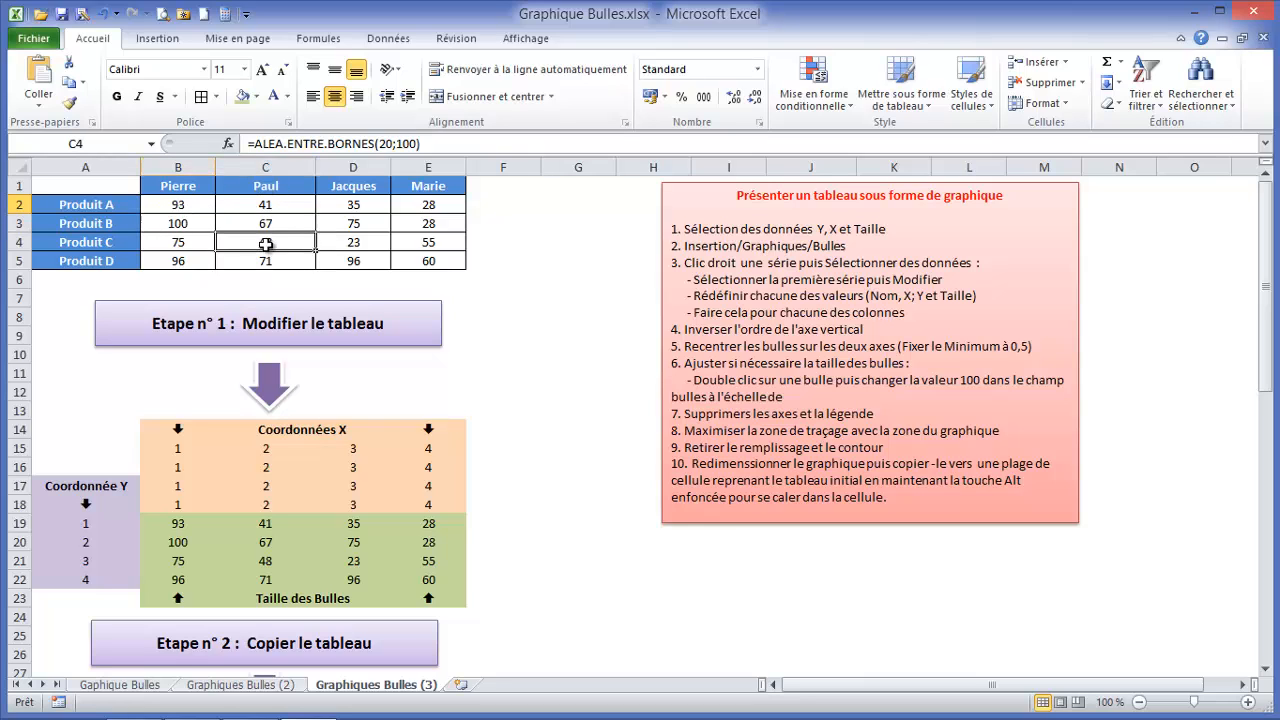
click(355, 228)
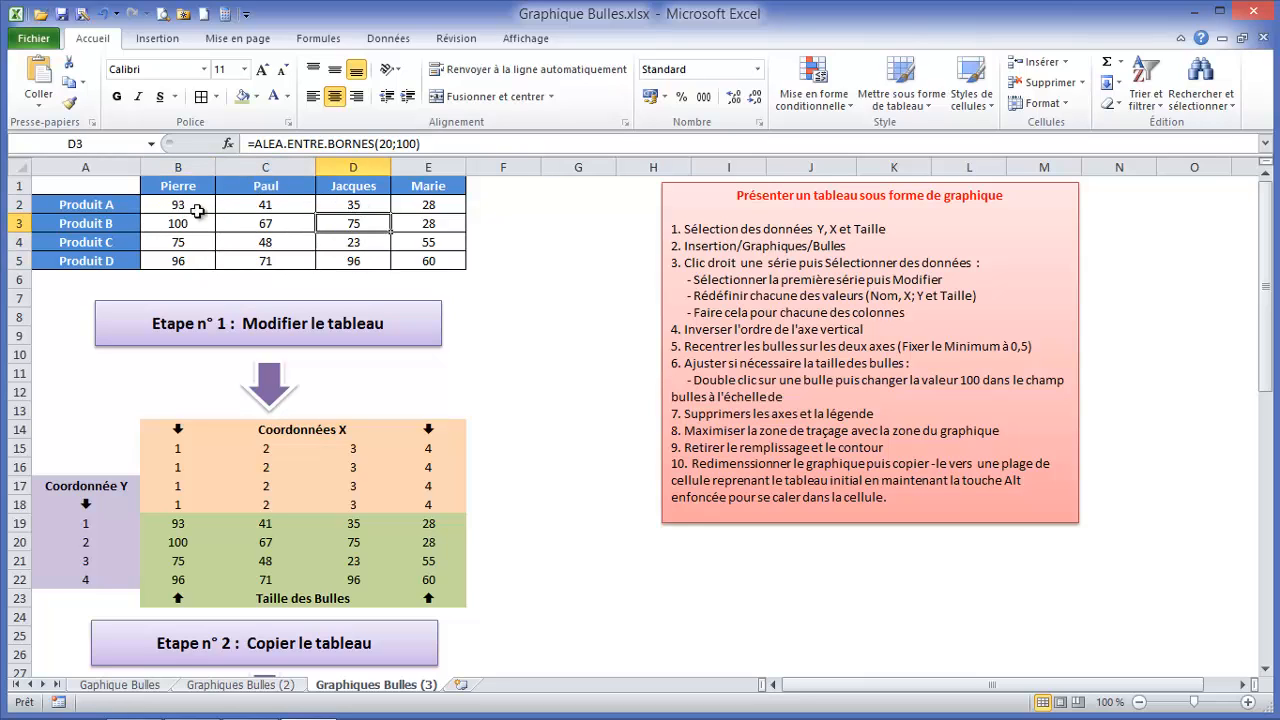
click(198, 210)
click(350, 220)
click(430, 258)
click(427, 220)
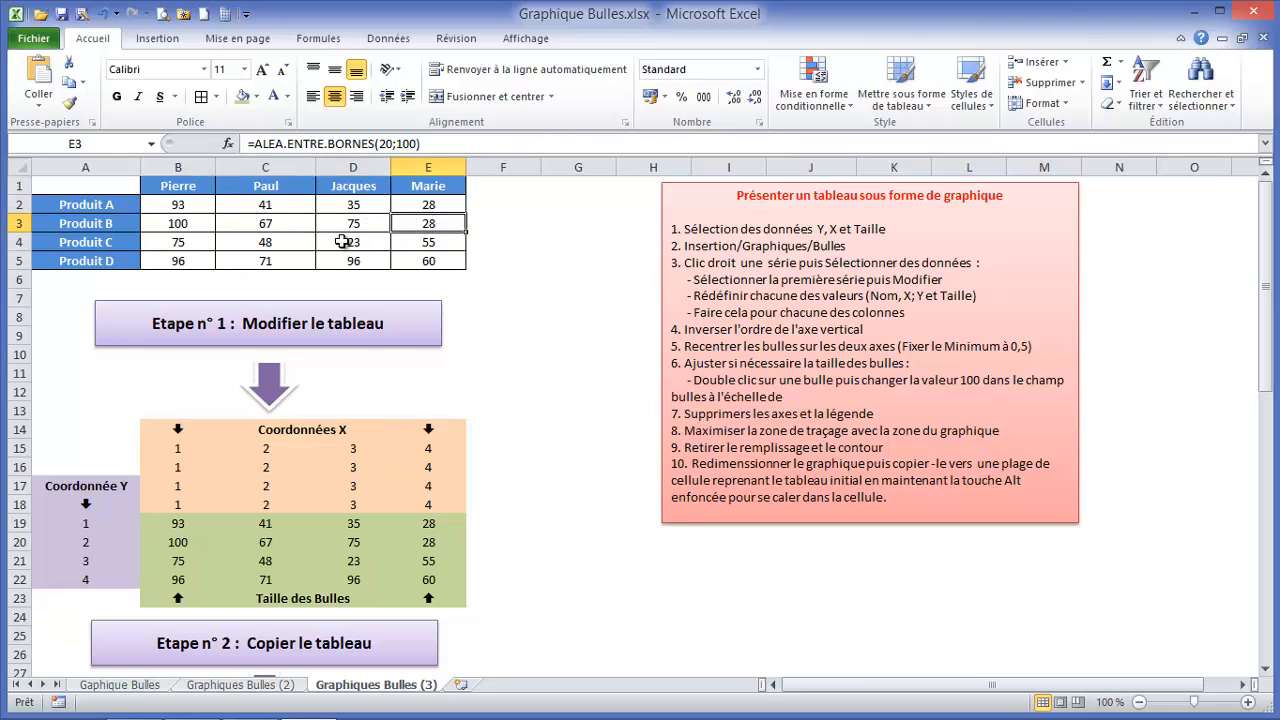
Step: Recalculate the random values repeatedly and compare the bubble table in rows 30 to 34 with the source table
scroll(203, 214, down, 5)
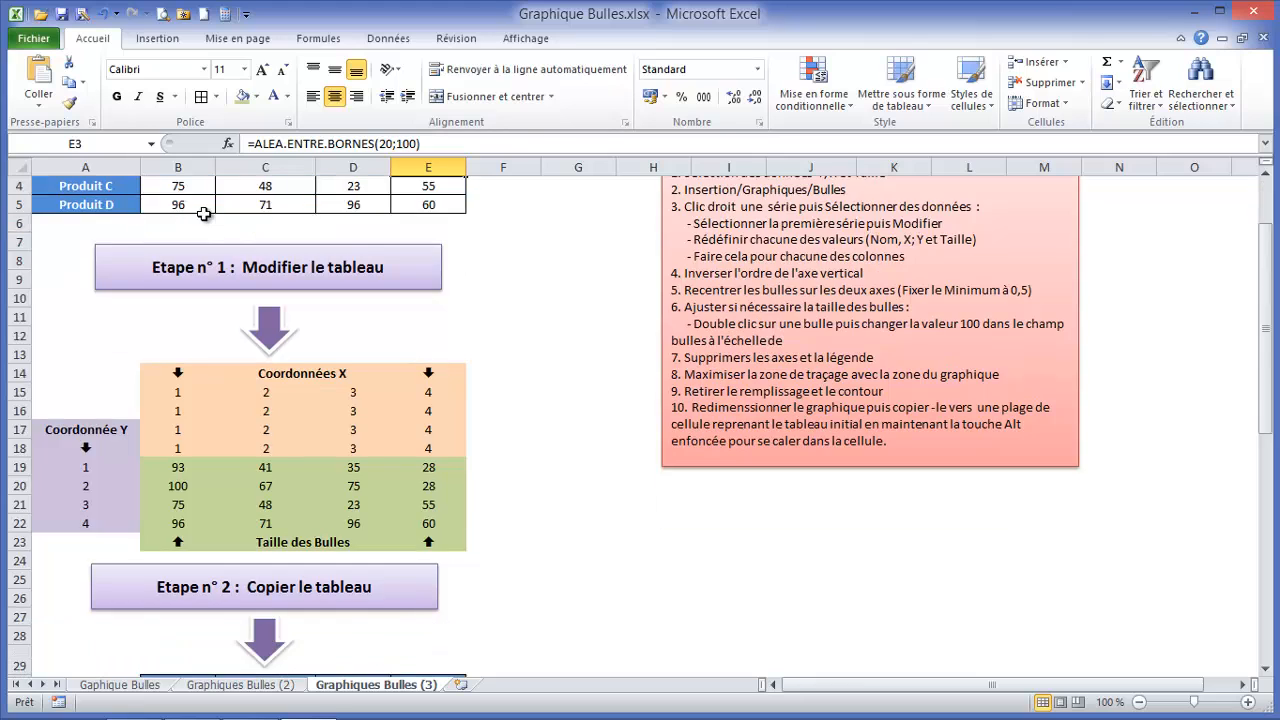
scroll(203, 214, down, 4)
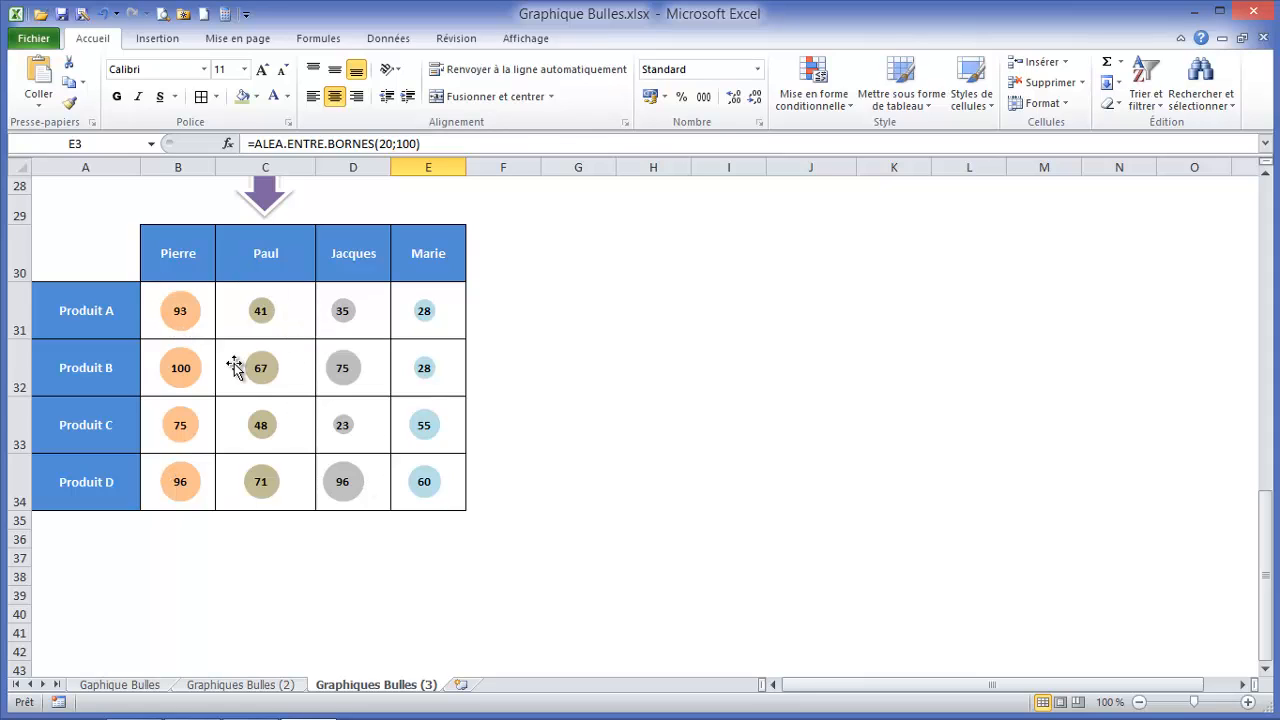
key(F9)
key(F9)
key(F9)
key(F9)
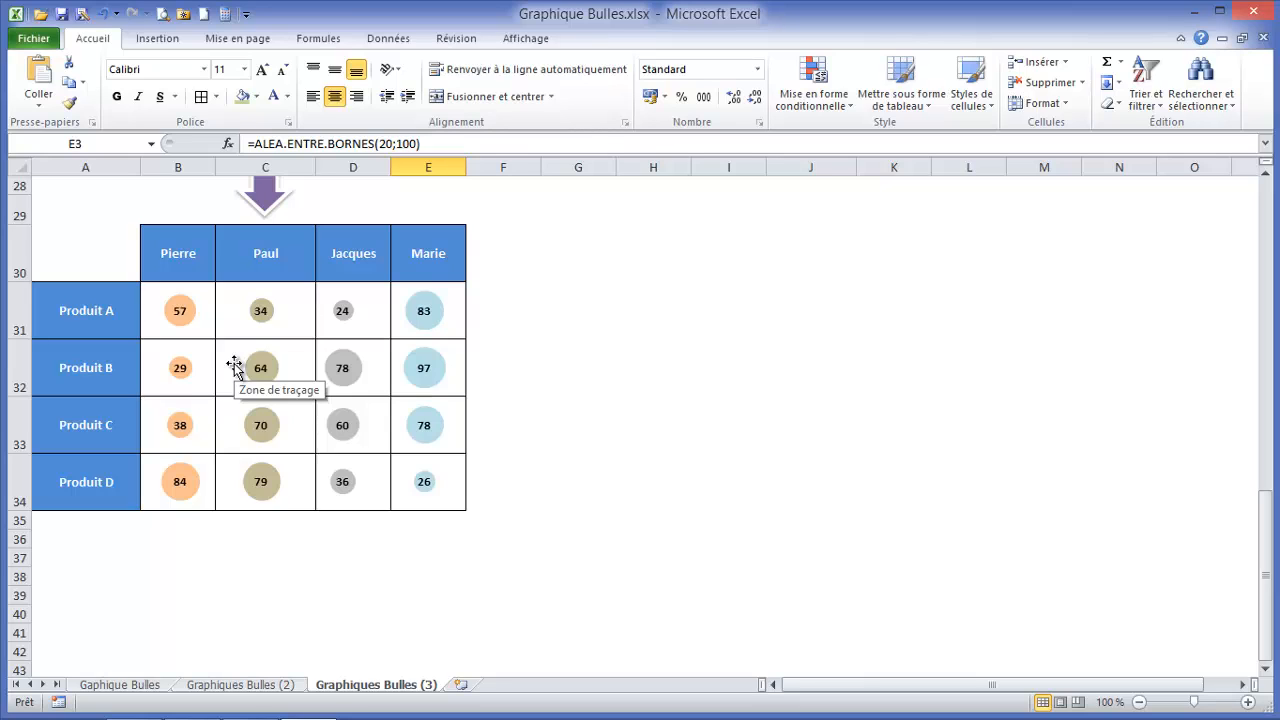
key(F9)
key(F9)
key(F9)
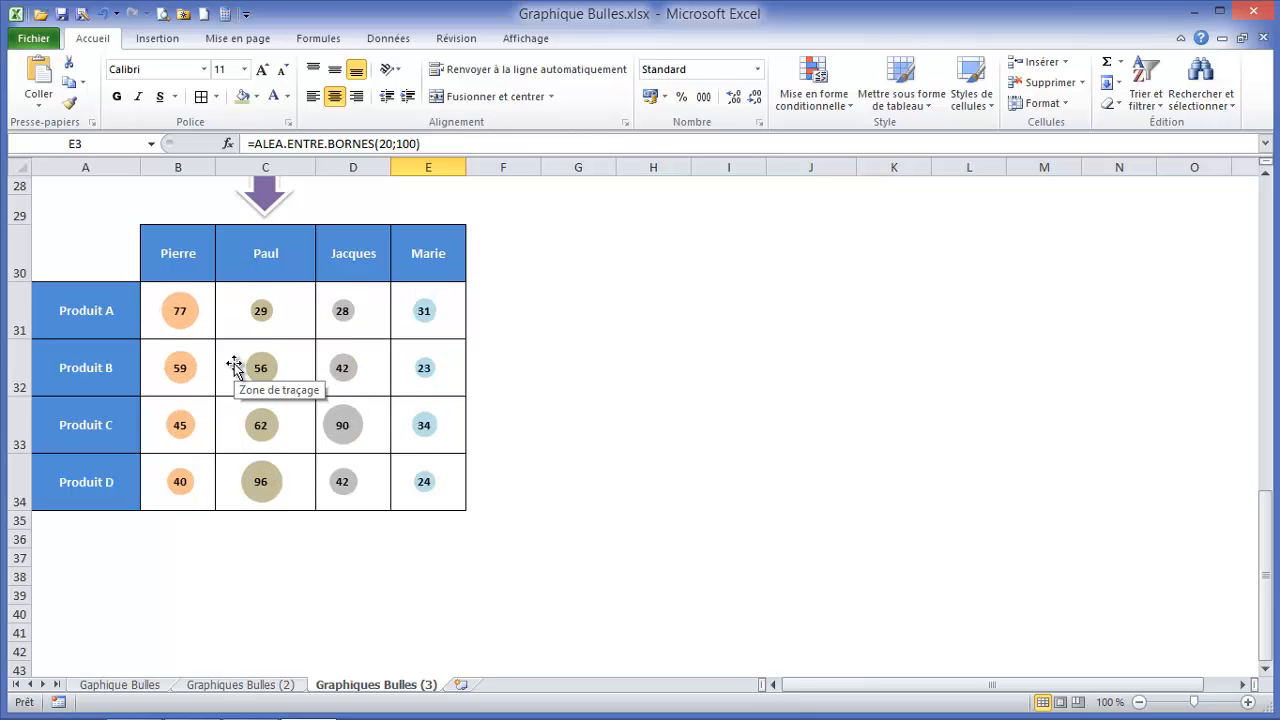
key(F9)
key(F9)
key(F9)
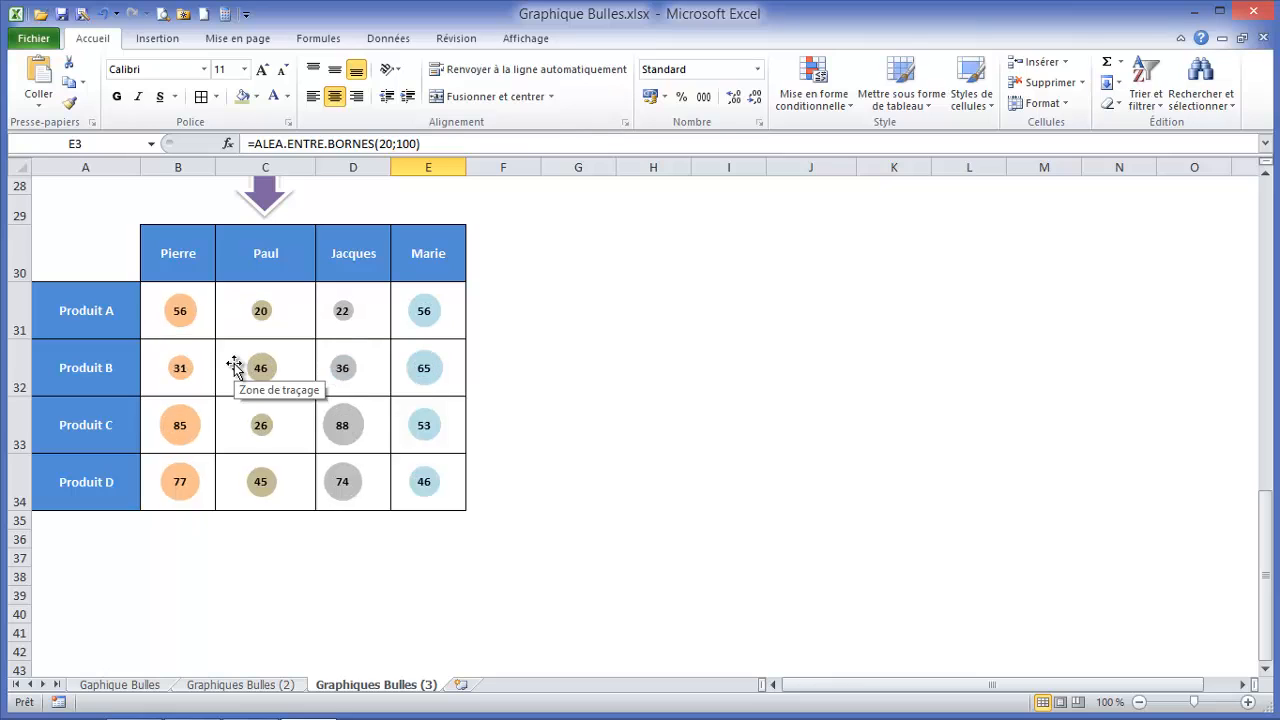
key(F9)
key(F9)
key(F9)
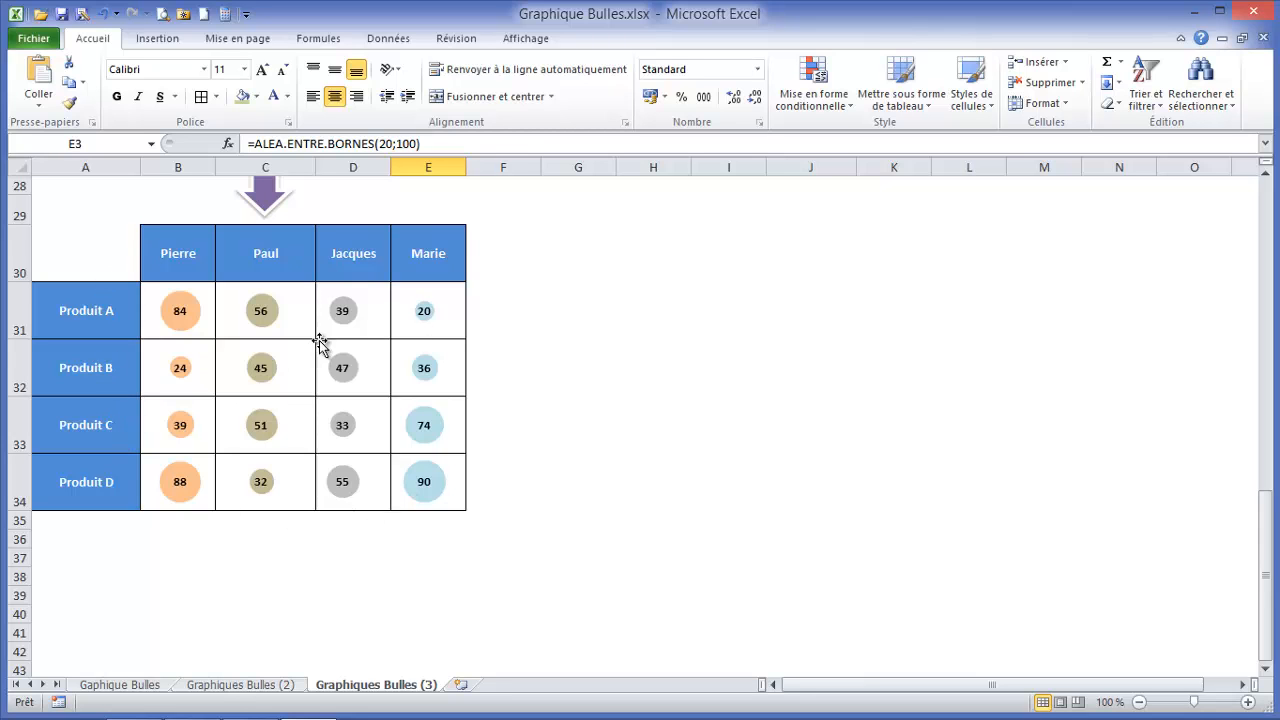
drag(1266, 527, 1266, 370)
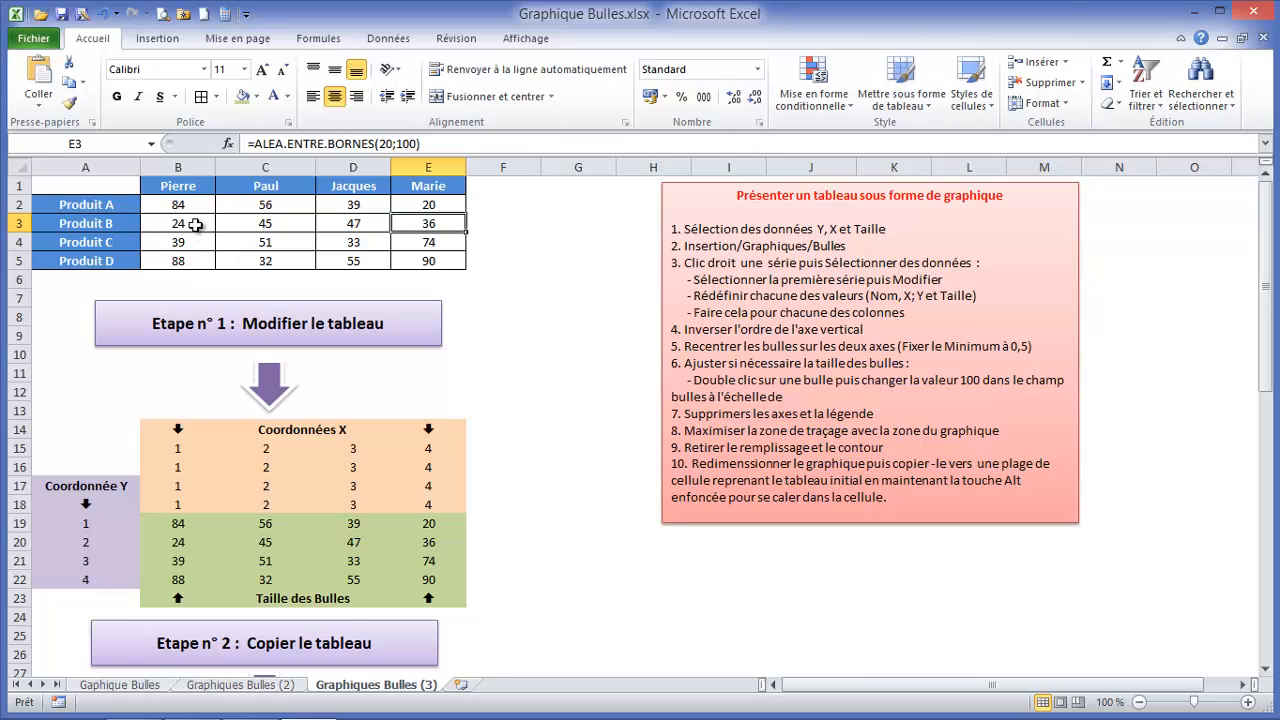
click(547, 371)
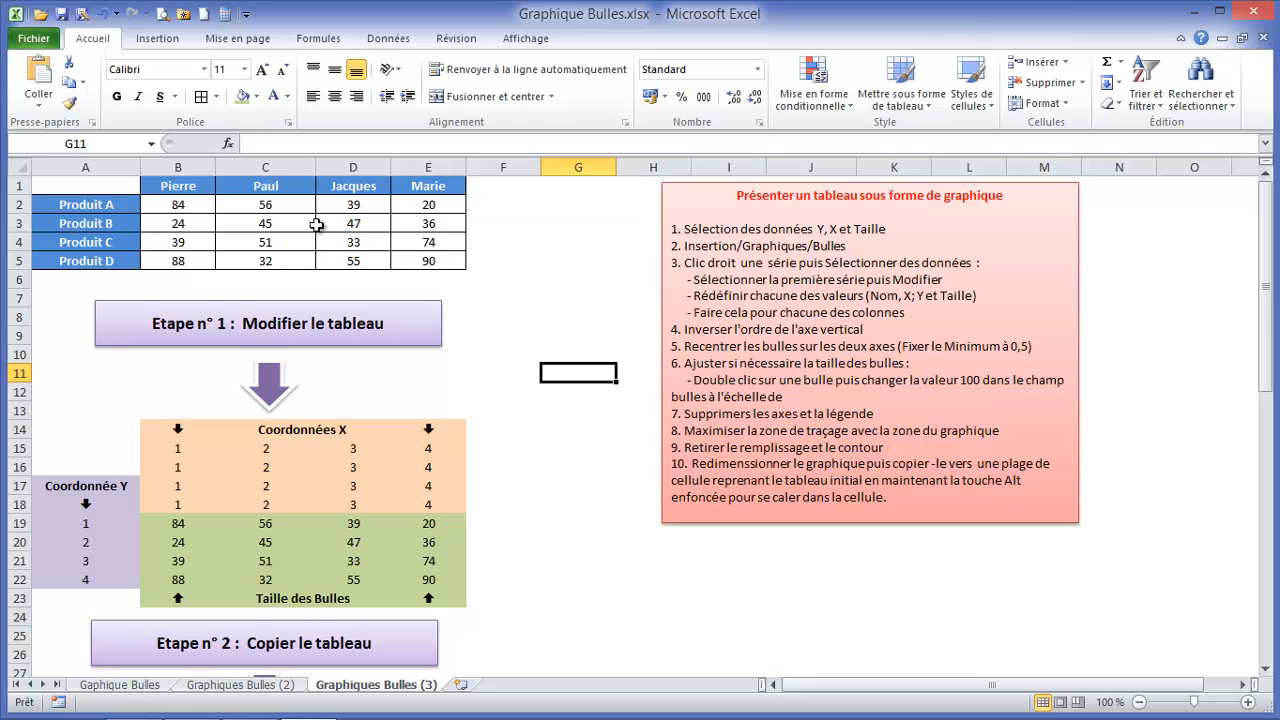
scroll(250, 425, down, 7)
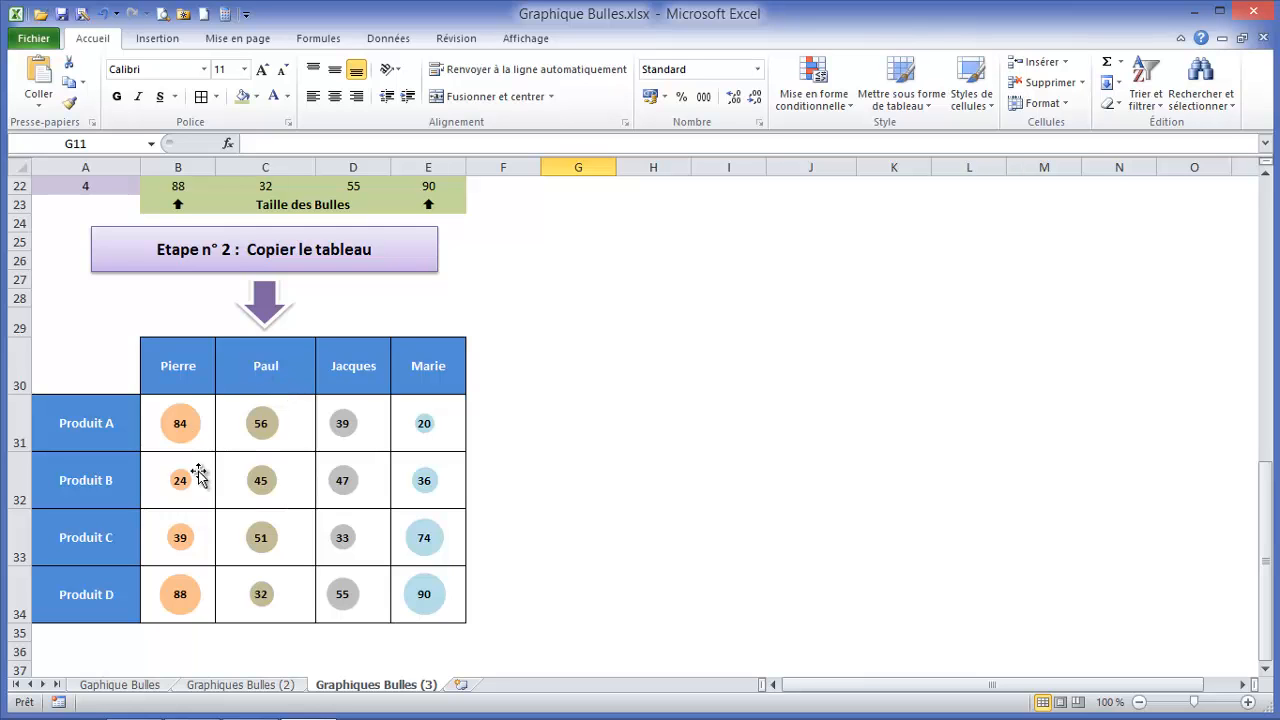
Step: Copy the source table A1:E5 and paste it at cell A1 of a new worksheet
drag(1266, 480, 1265, 185)
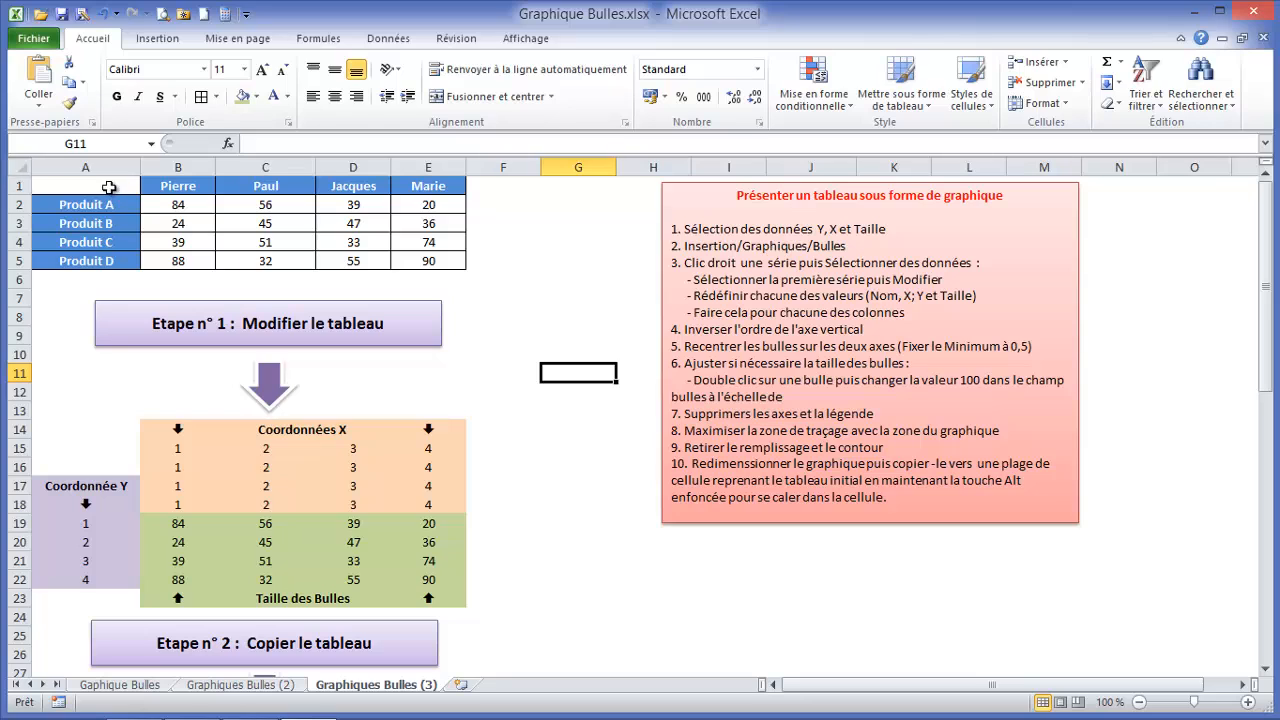
drag(109, 188, 417, 258)
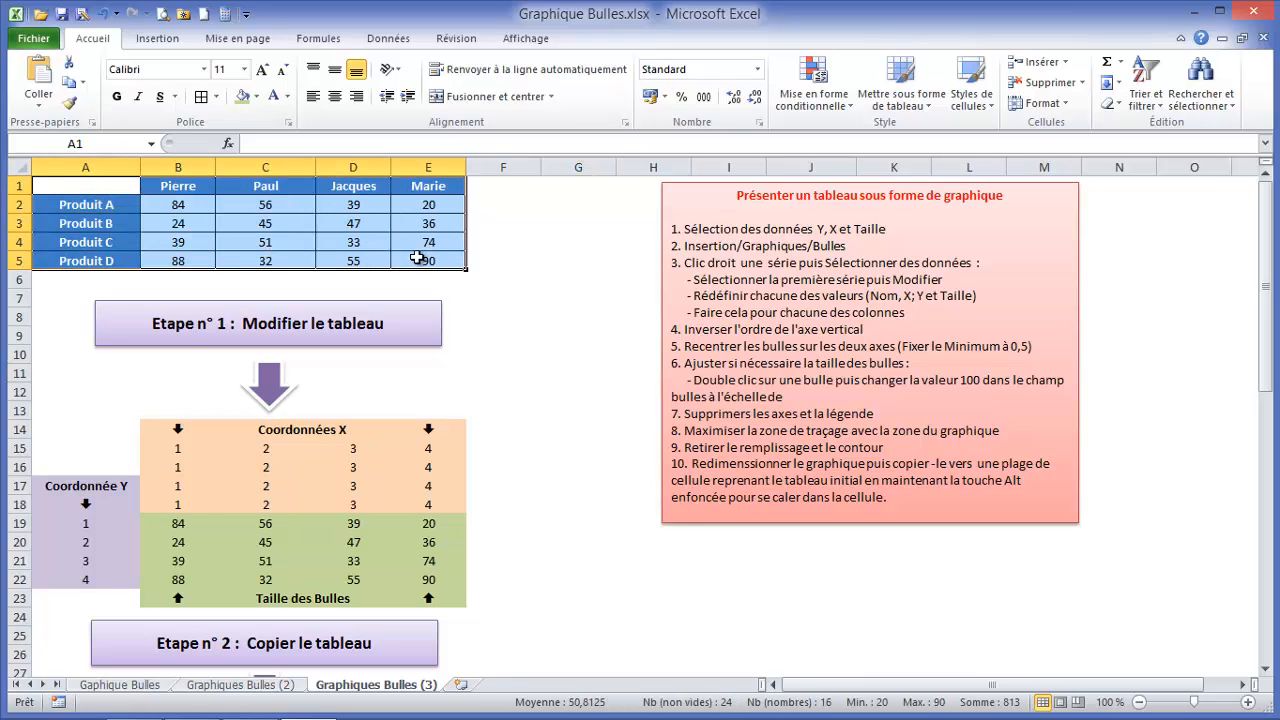
key(ctrl+c)
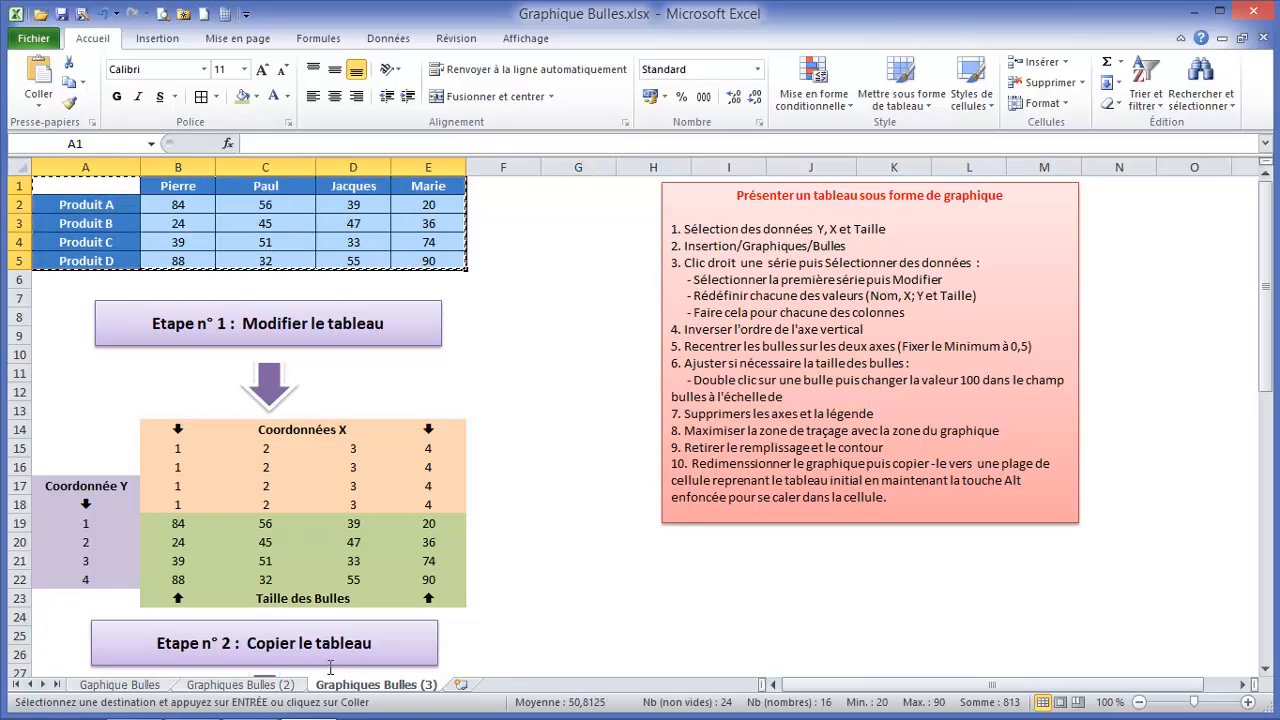
click(459, 685)
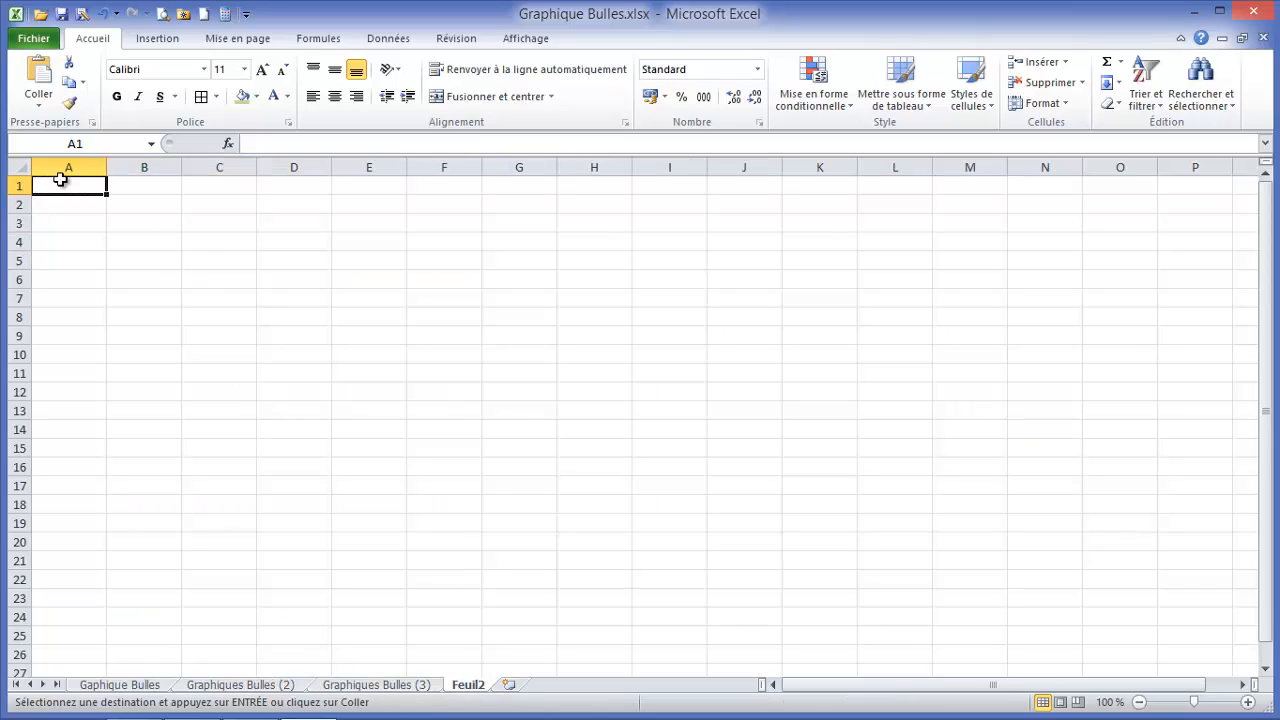
key(ctrl+v)
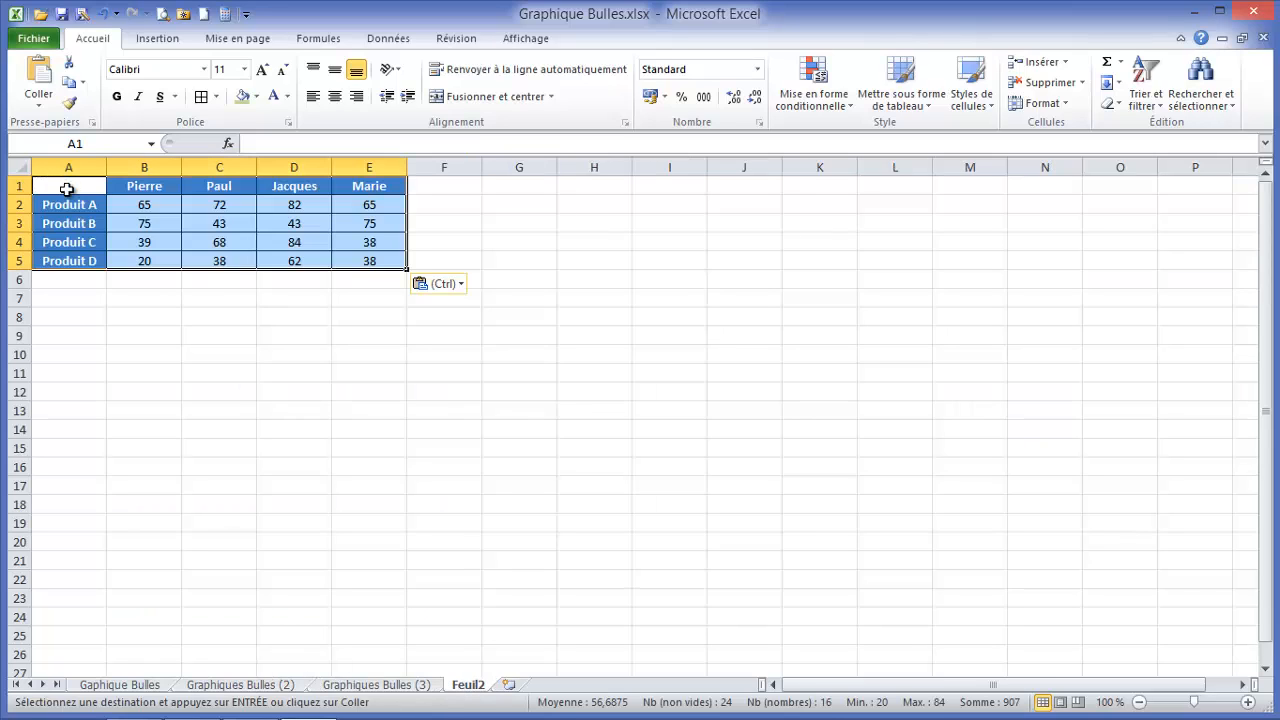
click(194, 314)
click(240, 298)
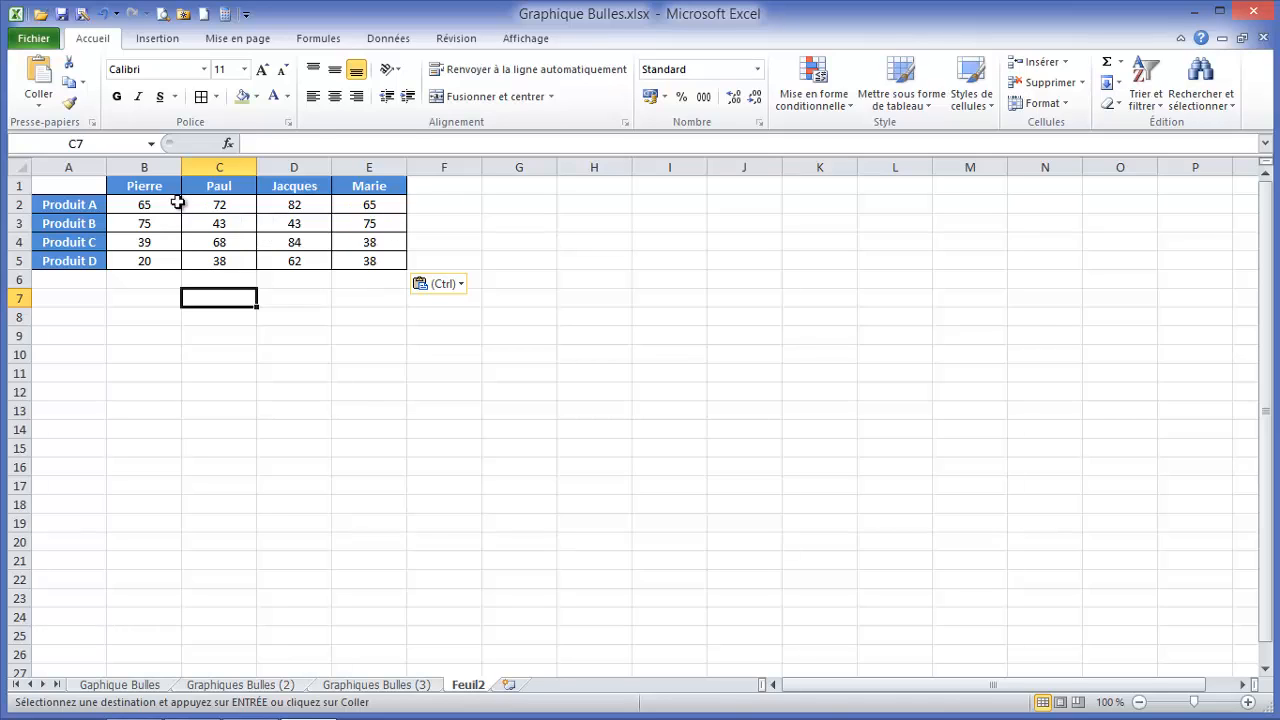
Step: Try to insert a 2D bubble chart directly from the values B2:E5 and place it beside the table
drag(149, 205, 360, 260)
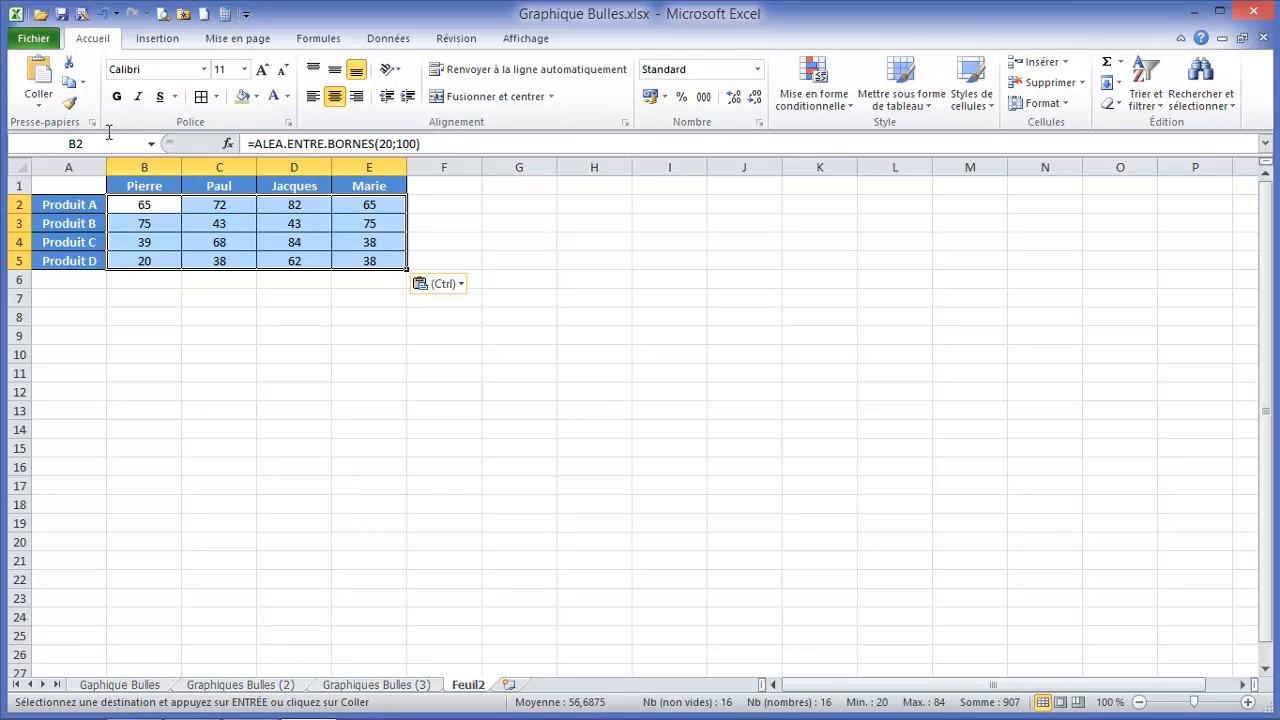
click(158, 38)
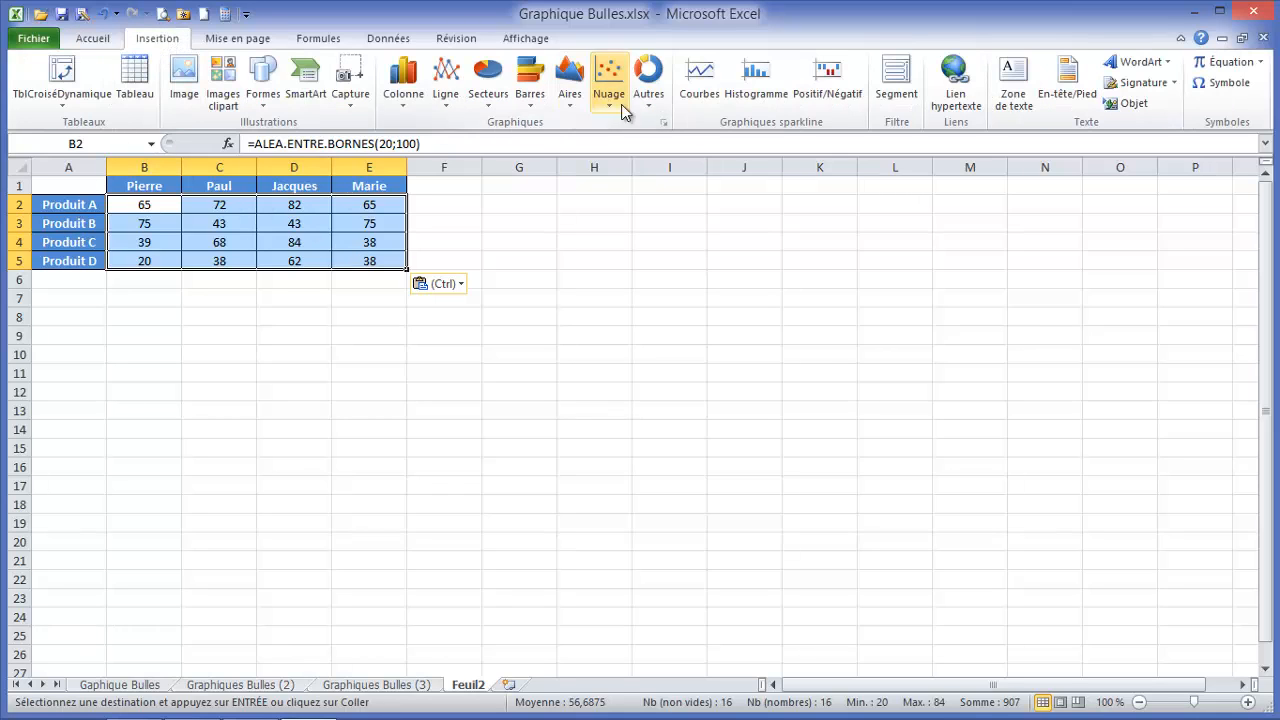
click(648, 85)
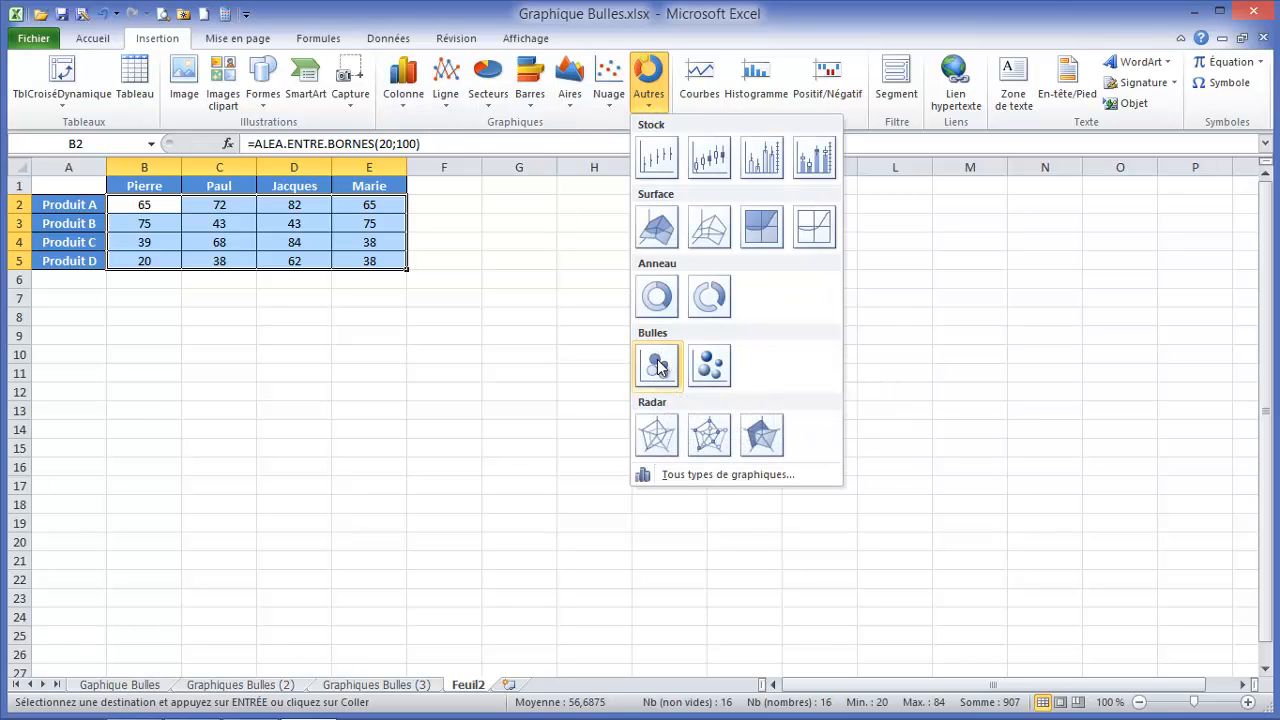
click(657, 366)
drag(657, 294, 688, 186)
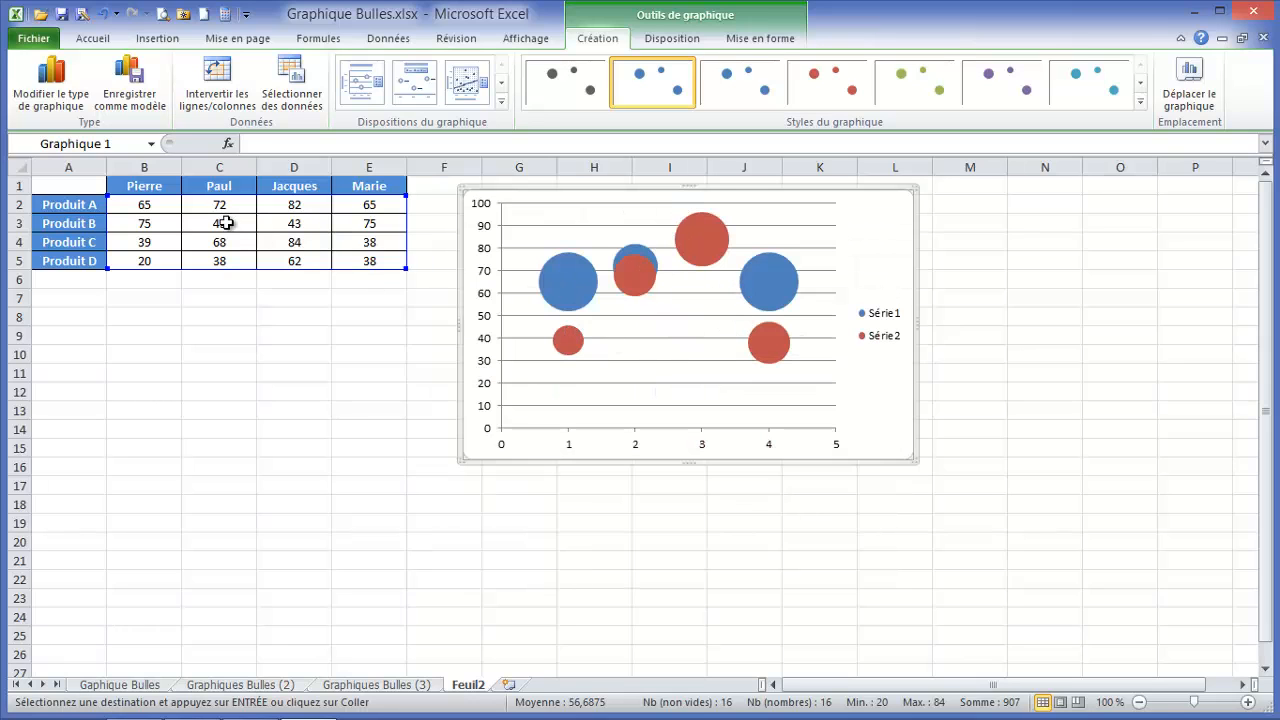
Step: Inspect the source ranges of both bubble series and delete the trial chart
click(703, 255)
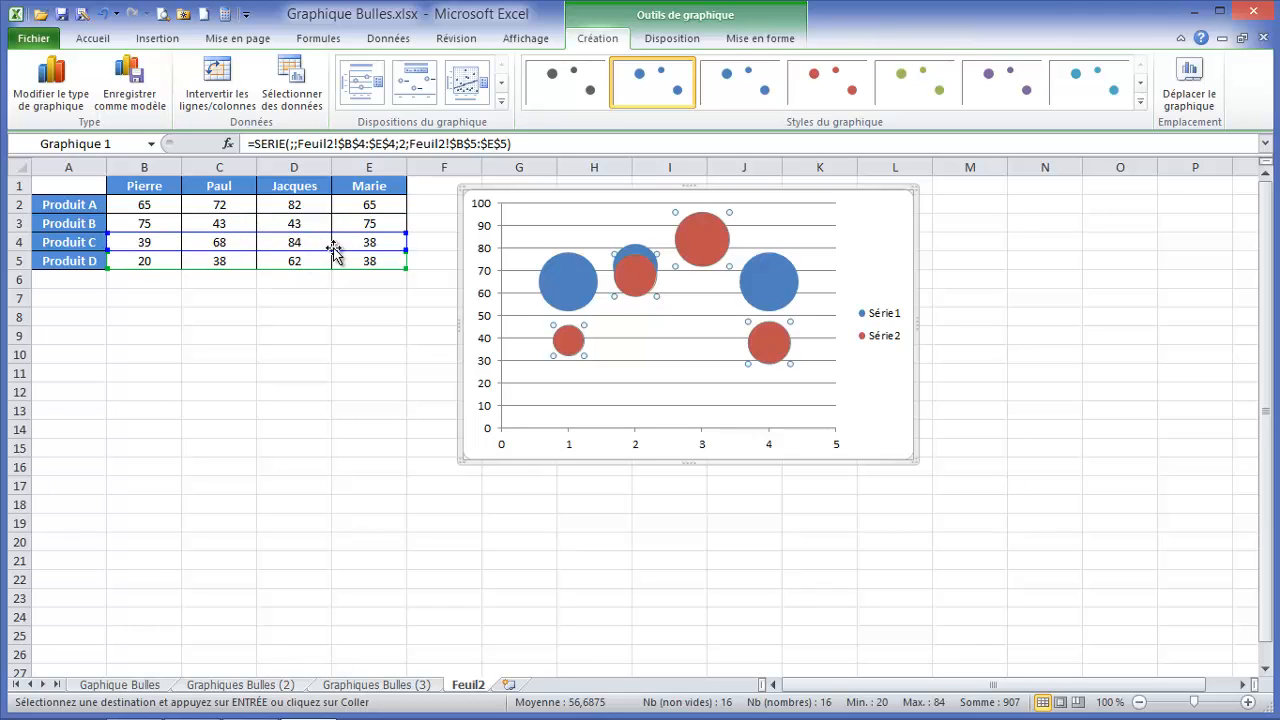
click(563, 285)
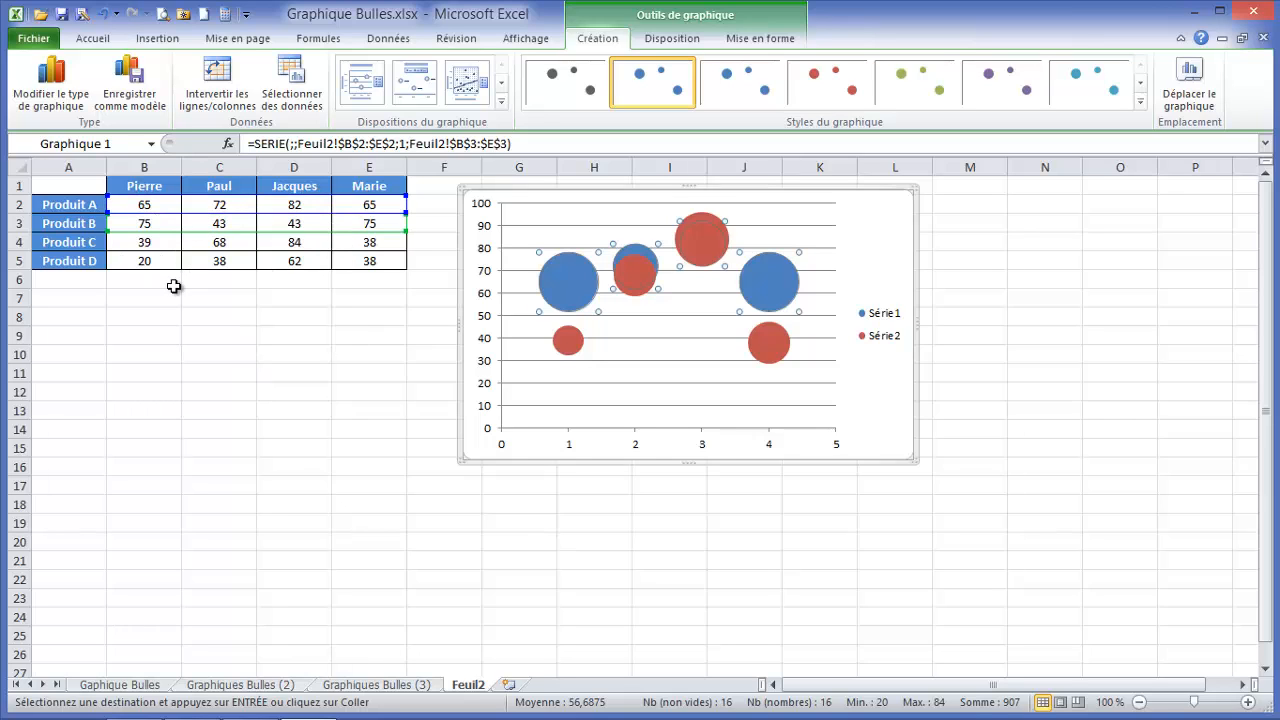
click(581, 191)
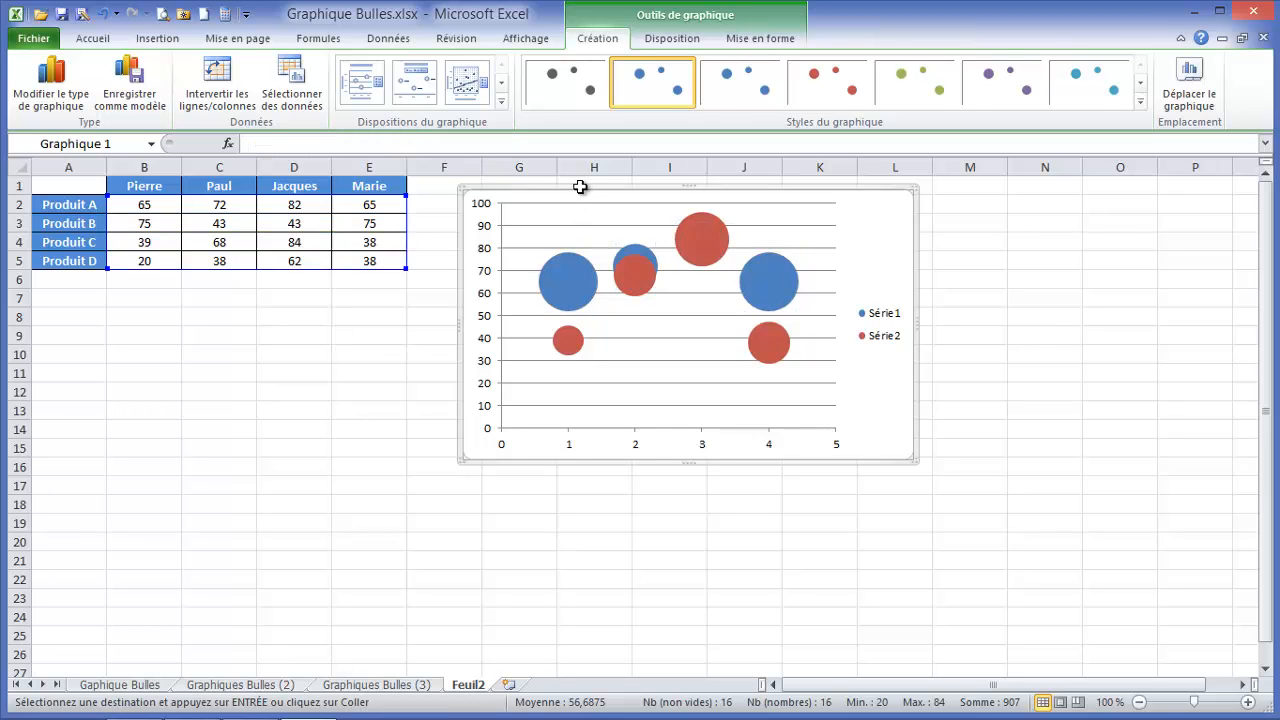
key(Delete)
click(175, 313)
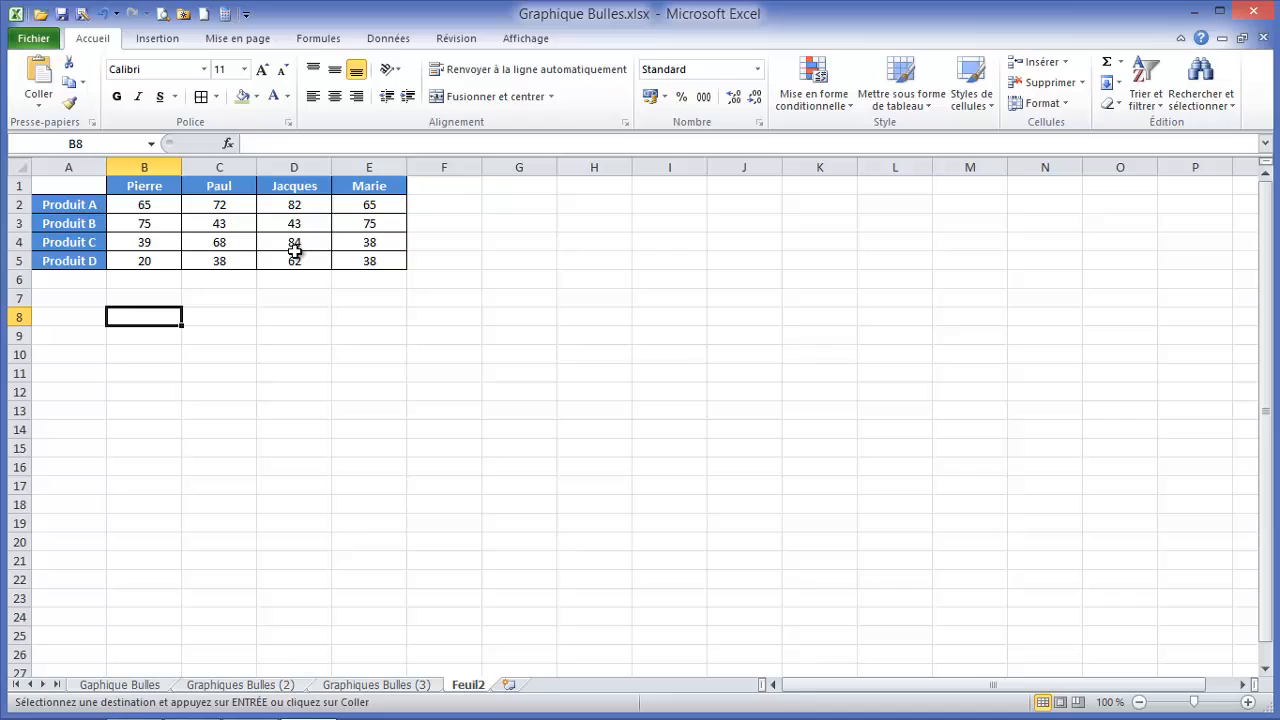
Step: Enter the label "Coordonnée X" in cell C7, below the copied table
click(160, 296)
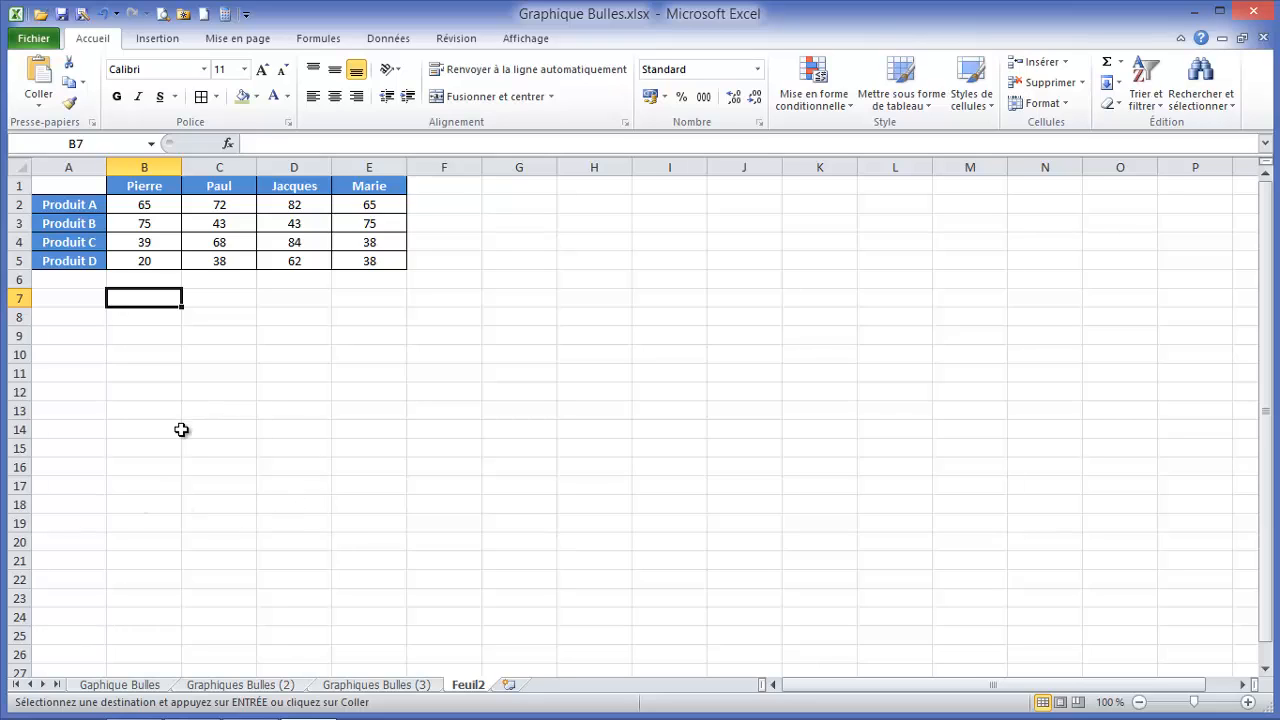
click(238, 302)
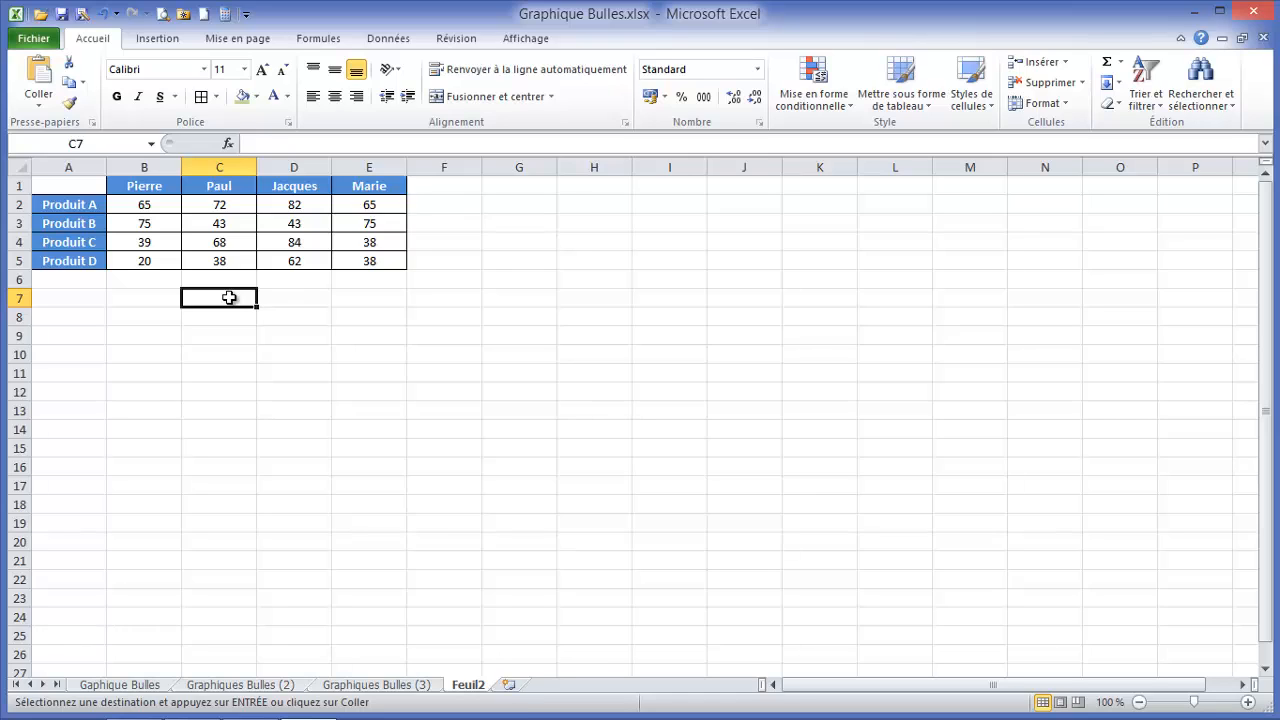
text(Coordonnée X)
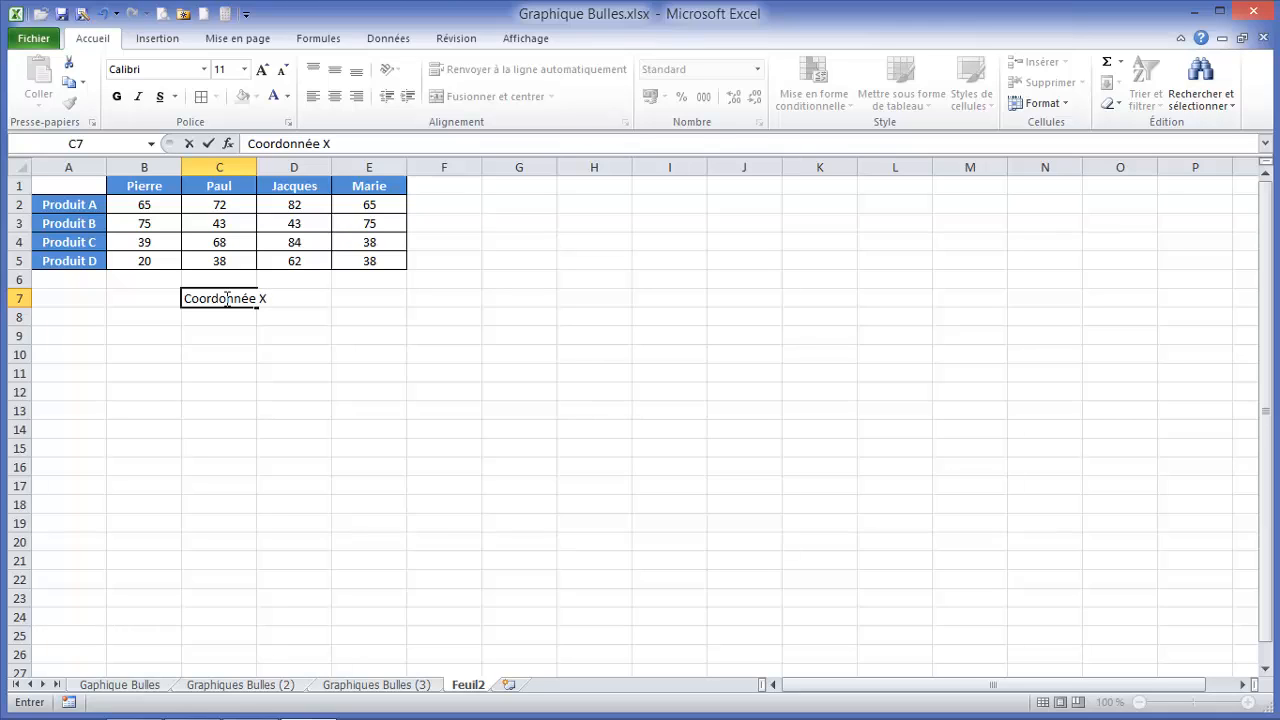
click(160, 316)
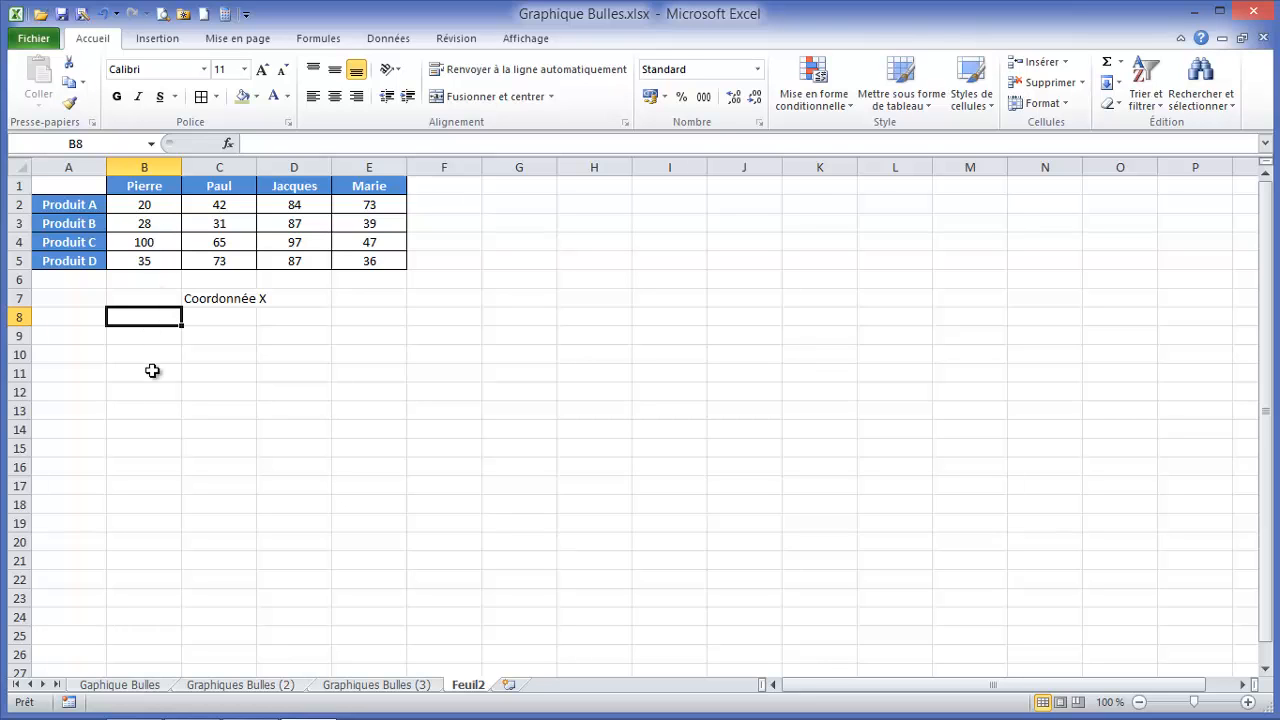
Step: Review the example layout on the sheet "Graphiques Bulles (3)", and enter 1 in each cell of B8:B11 on Feuil2
click(376, 685)
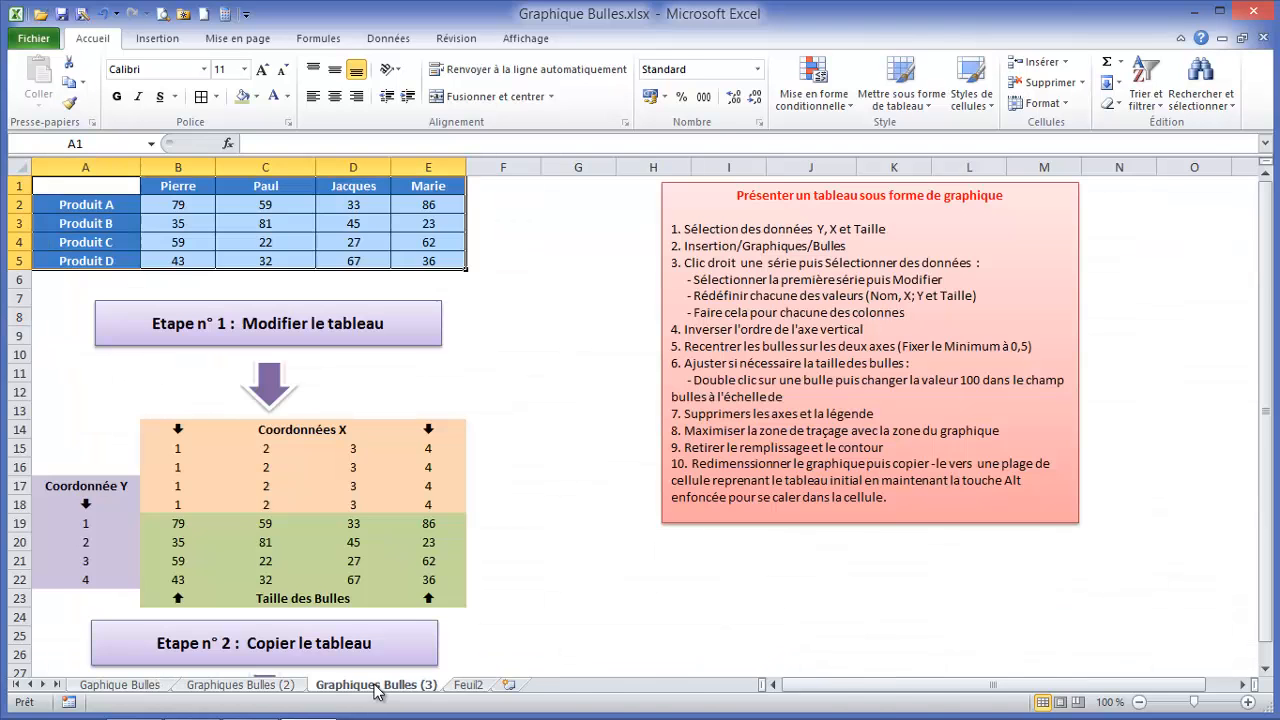
scroll(240, 533, down, 8)
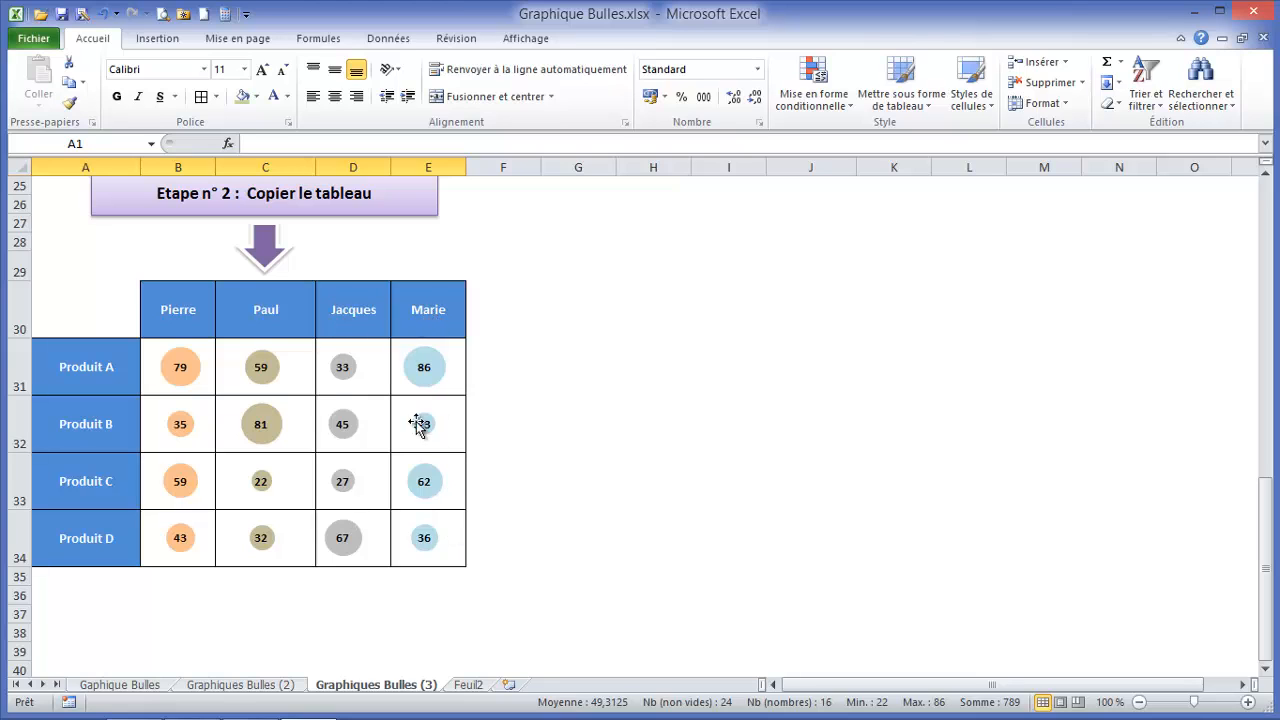
click(470, 685)
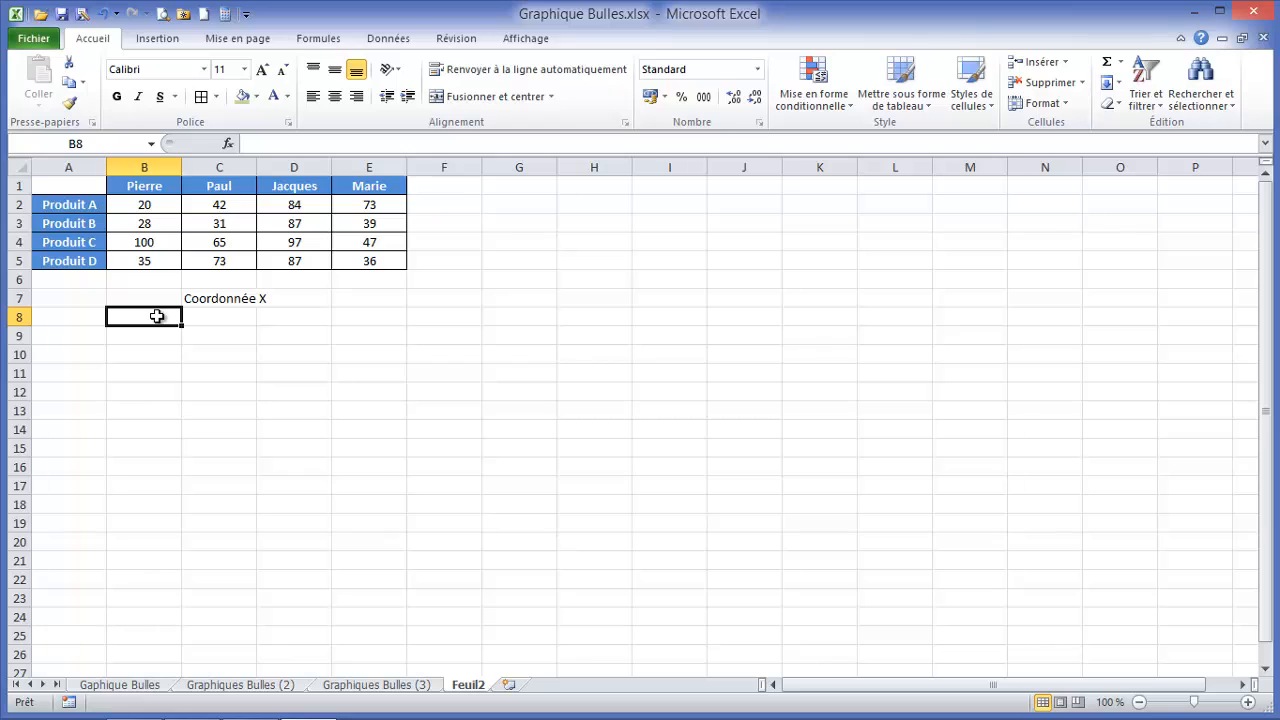
text(1)
key(Return)
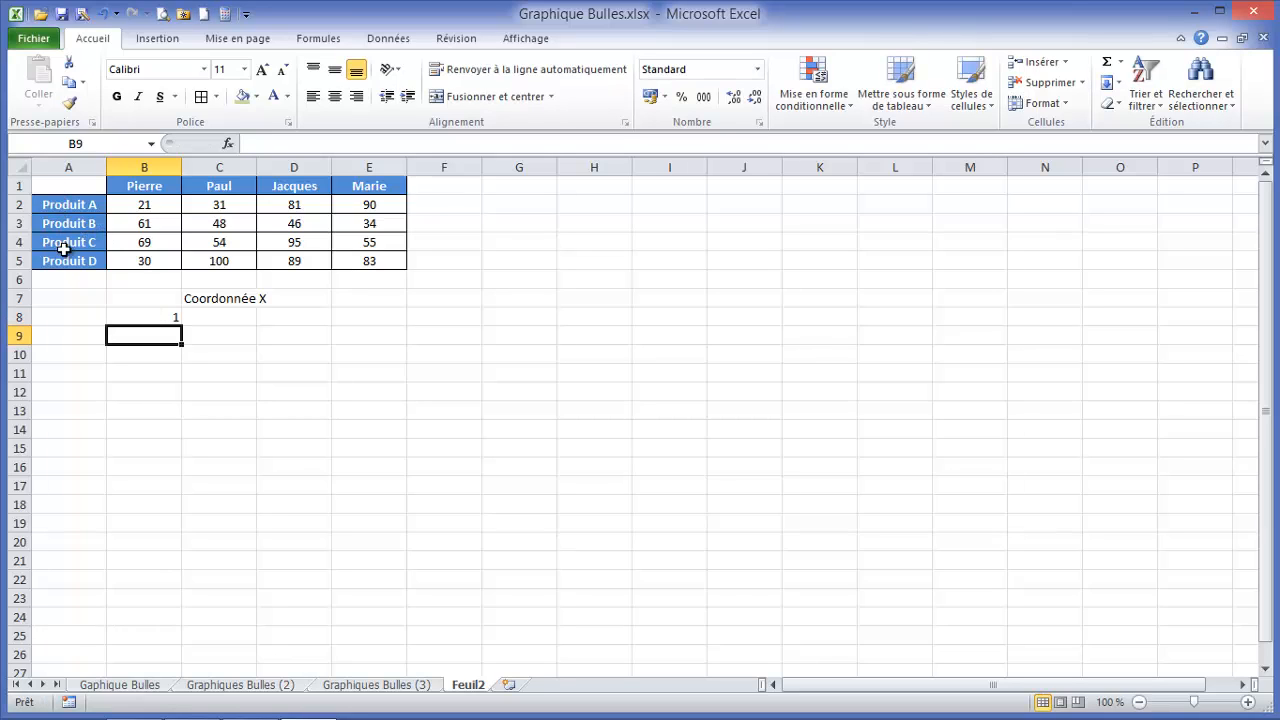
text(1)
key(Return)
text(2)
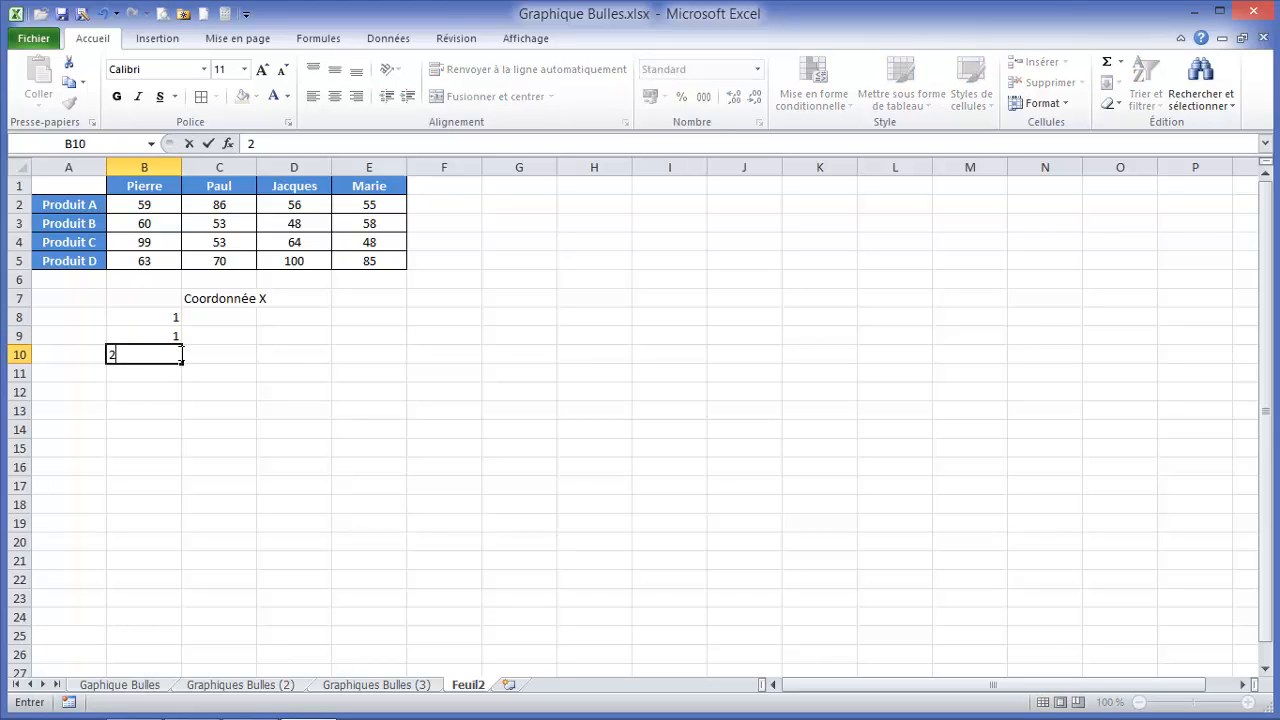
key(Return)
text(1)
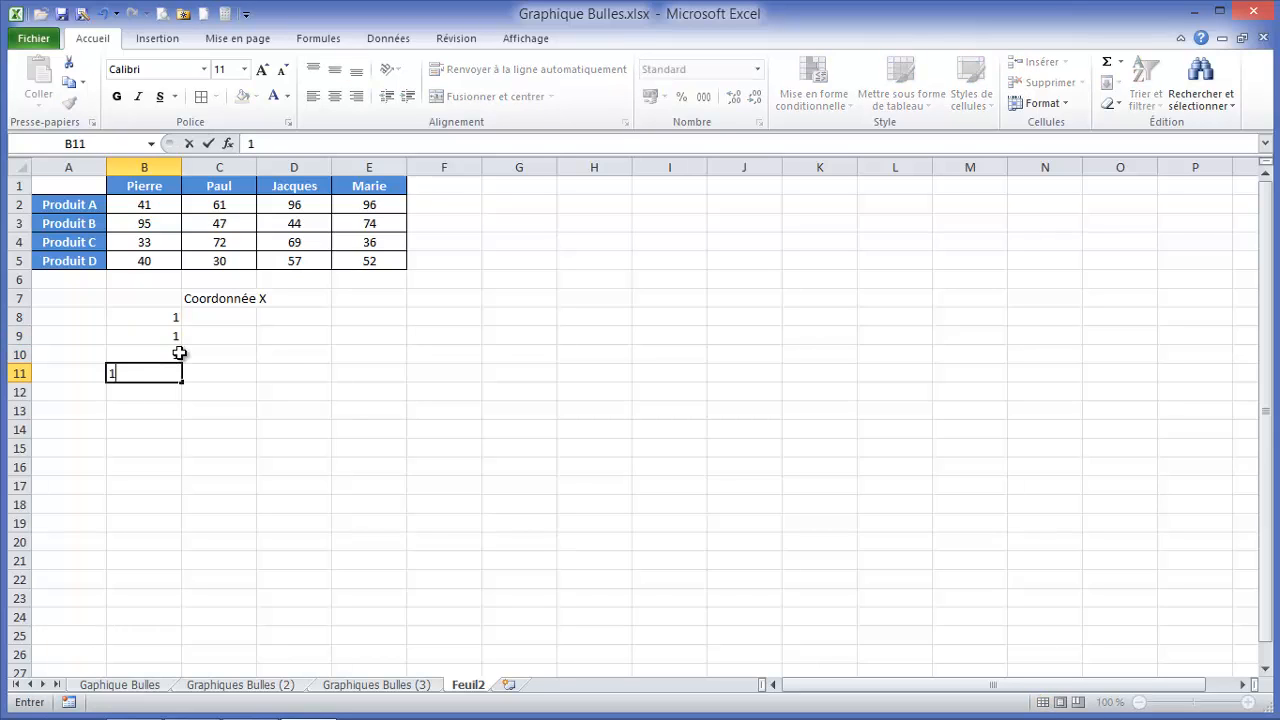
click(184, 386)
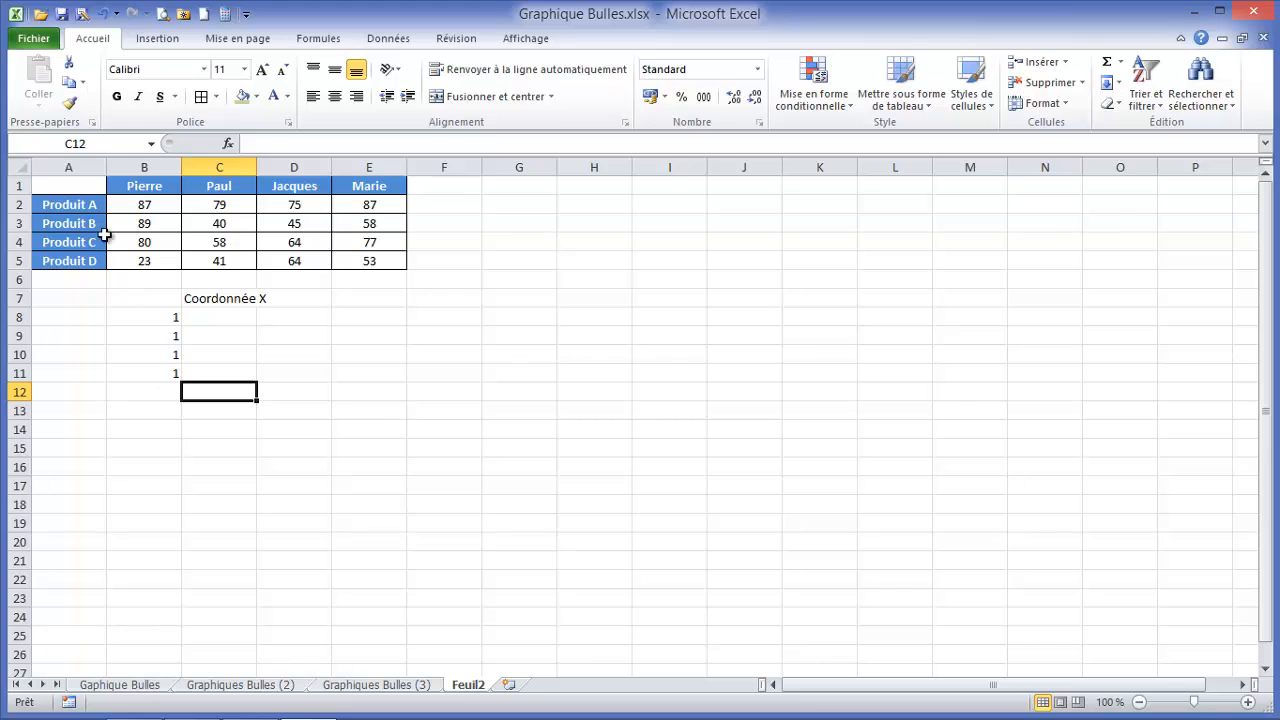
Step: Enter the X coordinate 2 in each of the four cells C8:C11
click(235, 317)
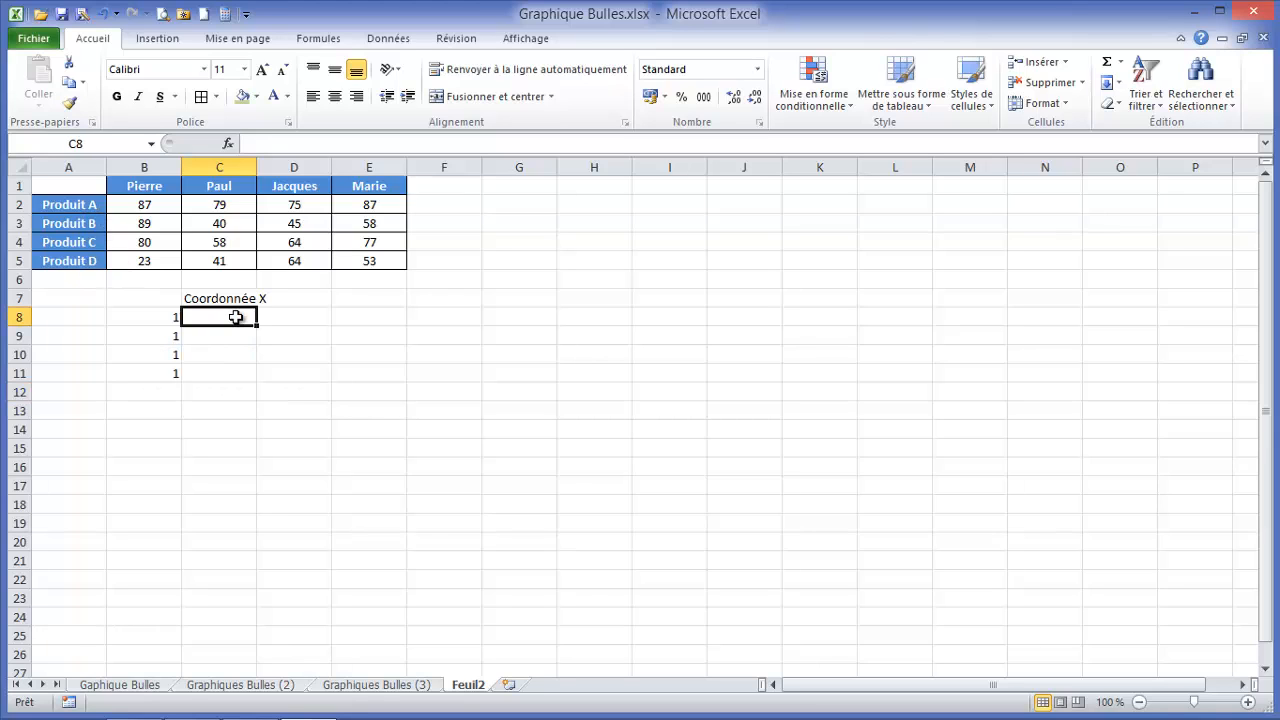
text(2)
key(Return)
text(2)
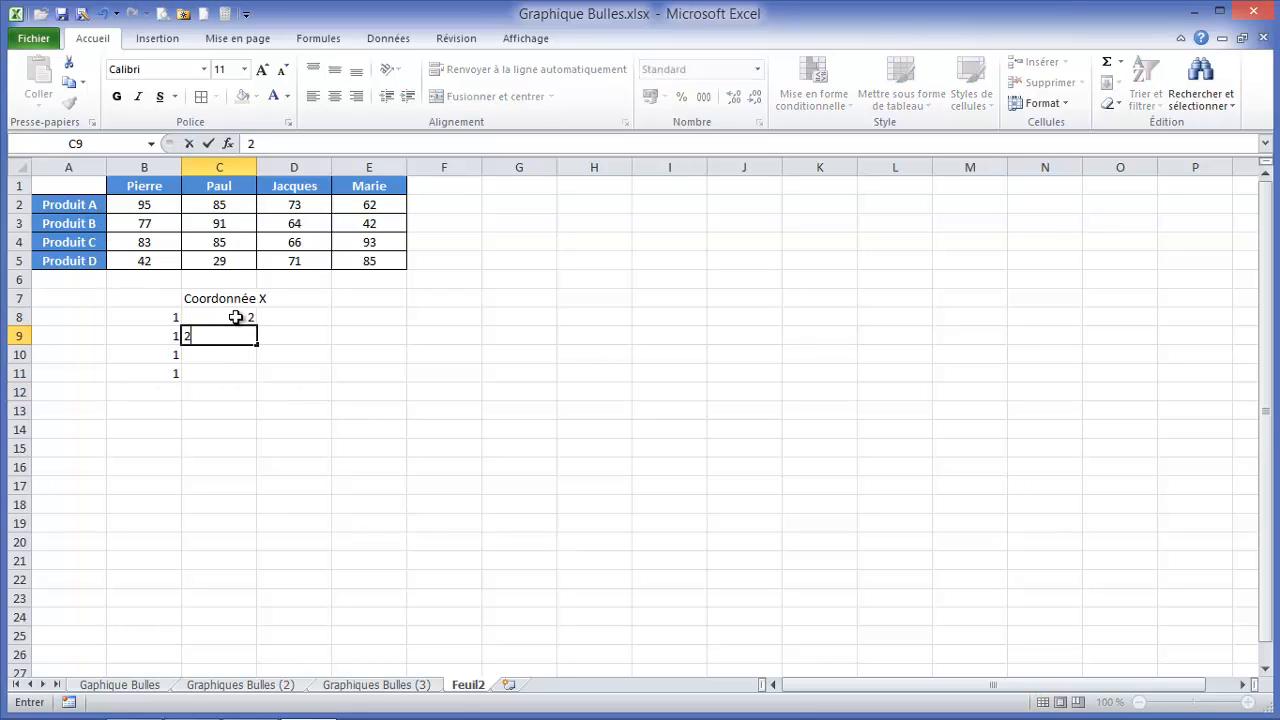
key(Return)
text(2)
key(Return)
text(2)
key(Return)
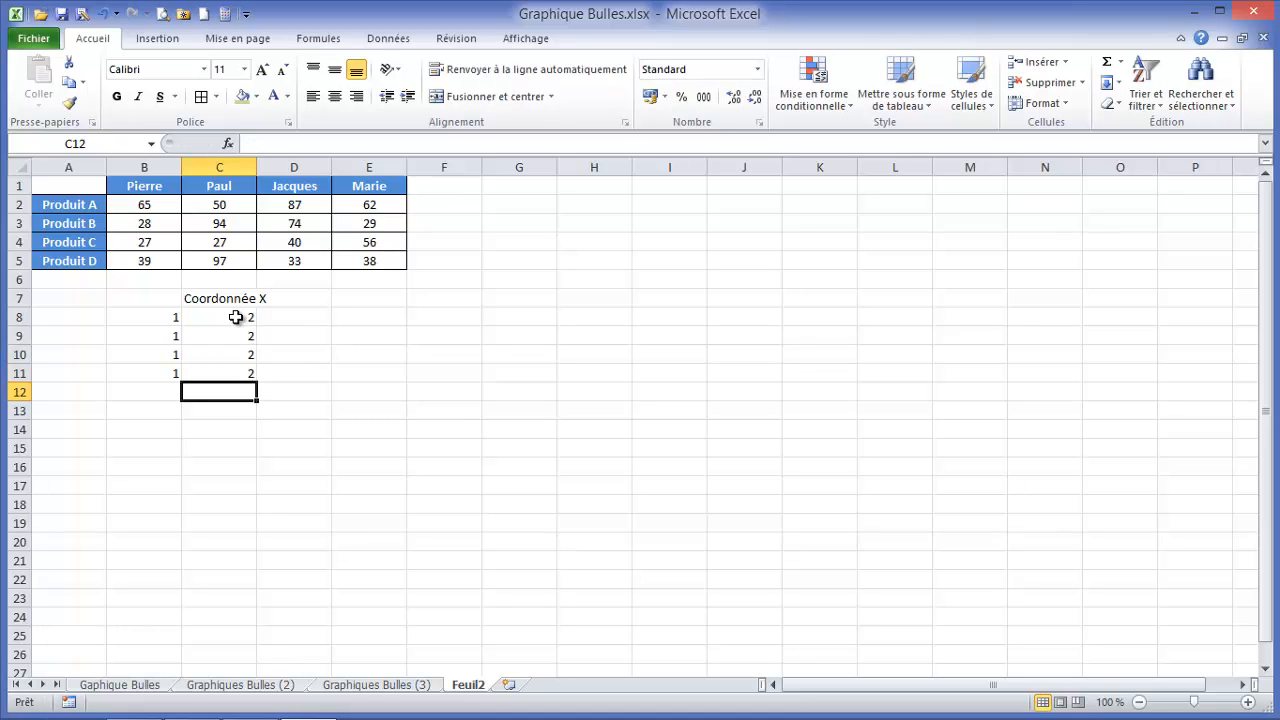
Step: Enter the X coordinate 3 in each of the four cells D8:D11
click(290, 317)
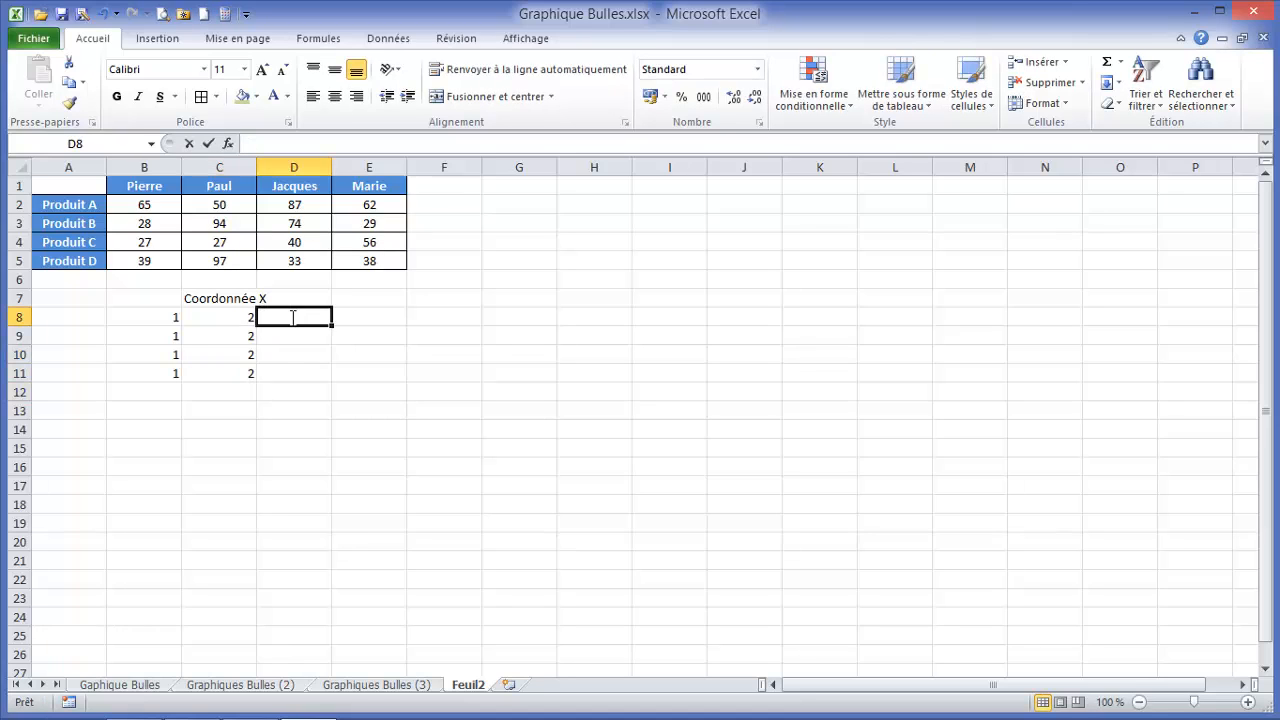
text(3)
key(Return)
text(3)
key(Return)
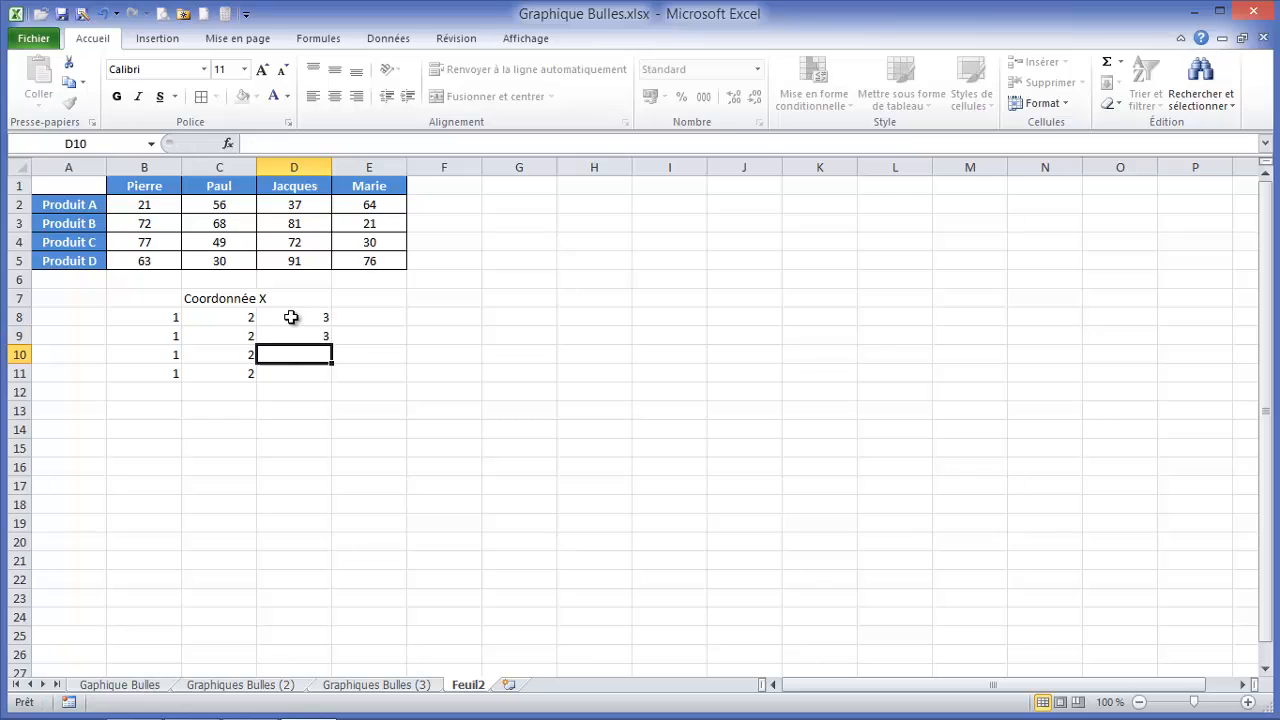
text(3)
key(Return)
text(3)
key(Return)
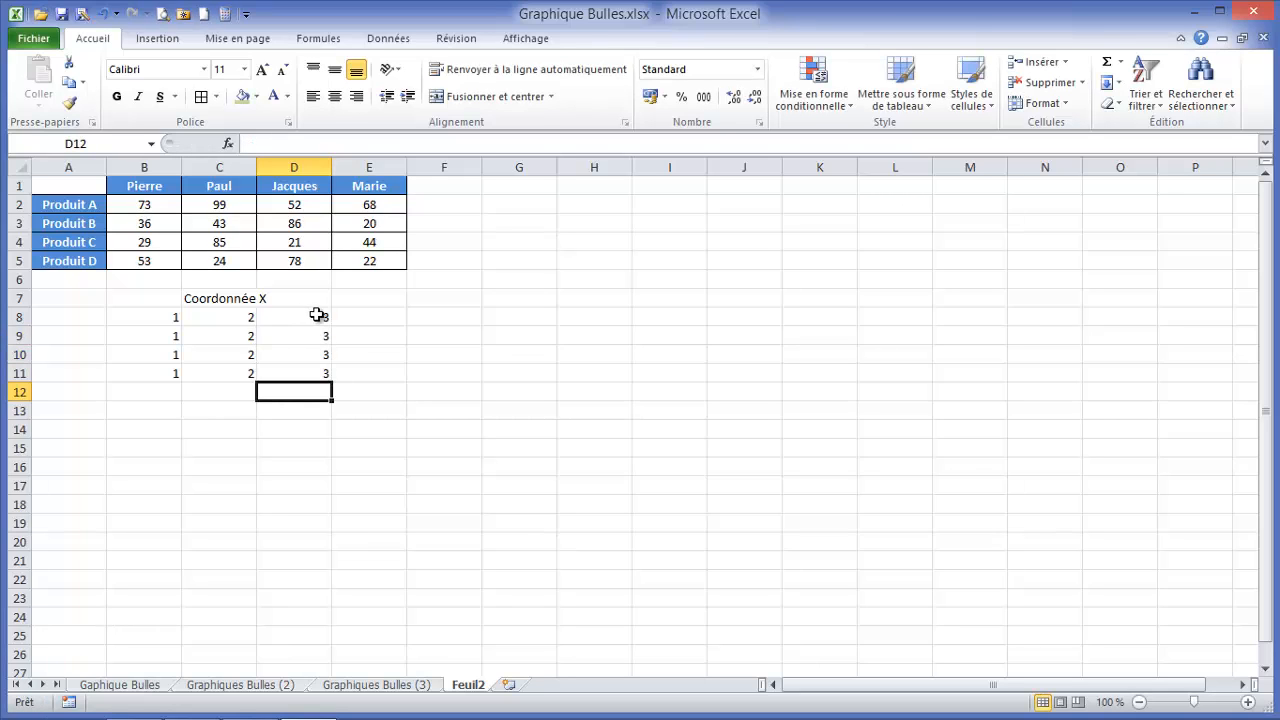
Step: Enter the X coordinate 4 in each of the four cells E8:E11
click(391, 315)
text(4)
key(Return)
text(4)
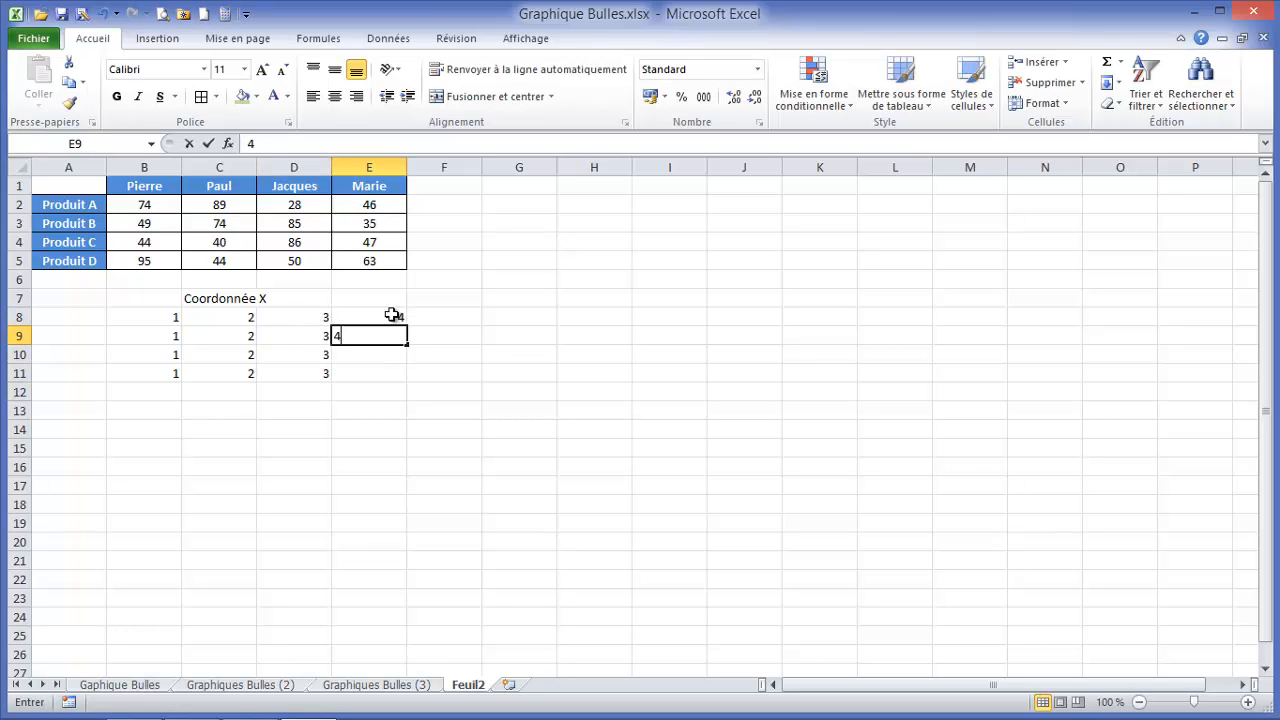
key(Return)
text(4)
key(Return)
text(4)
key(Return)
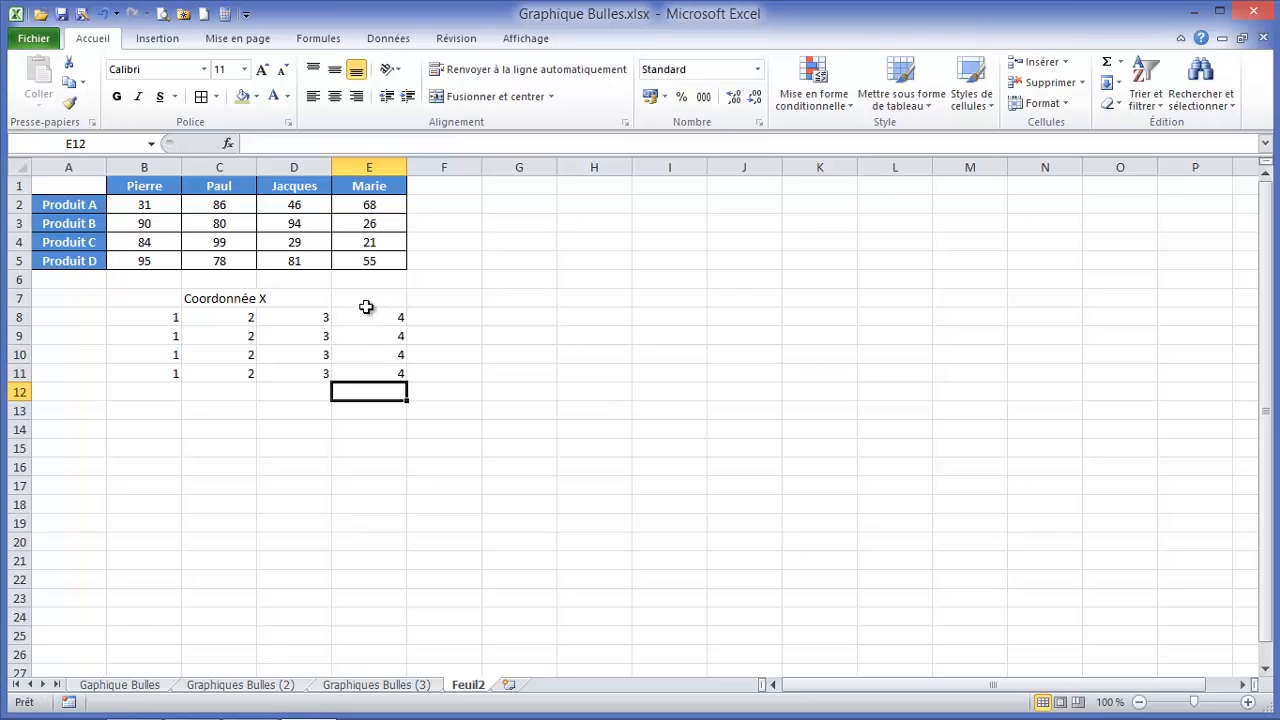
Step: Center the X coordinates in the range B8:E11 horizontally
drag(147, 317, 397, 370)
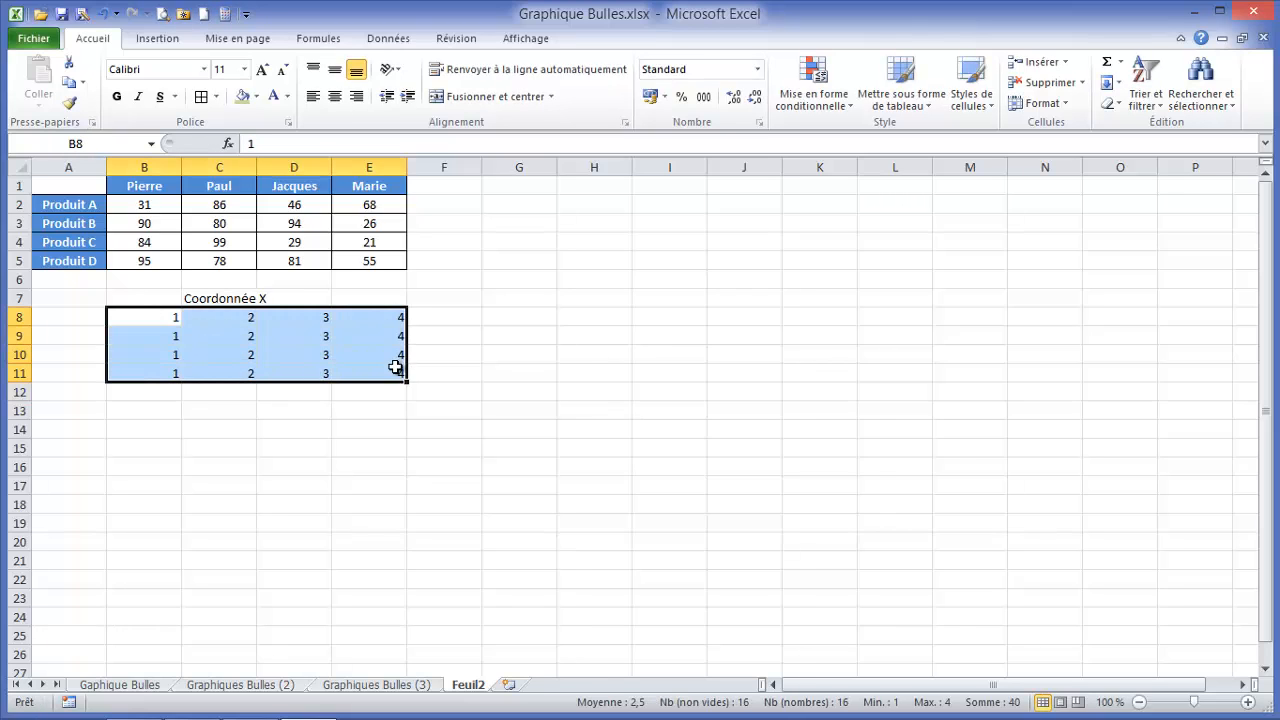
click(335, 97)
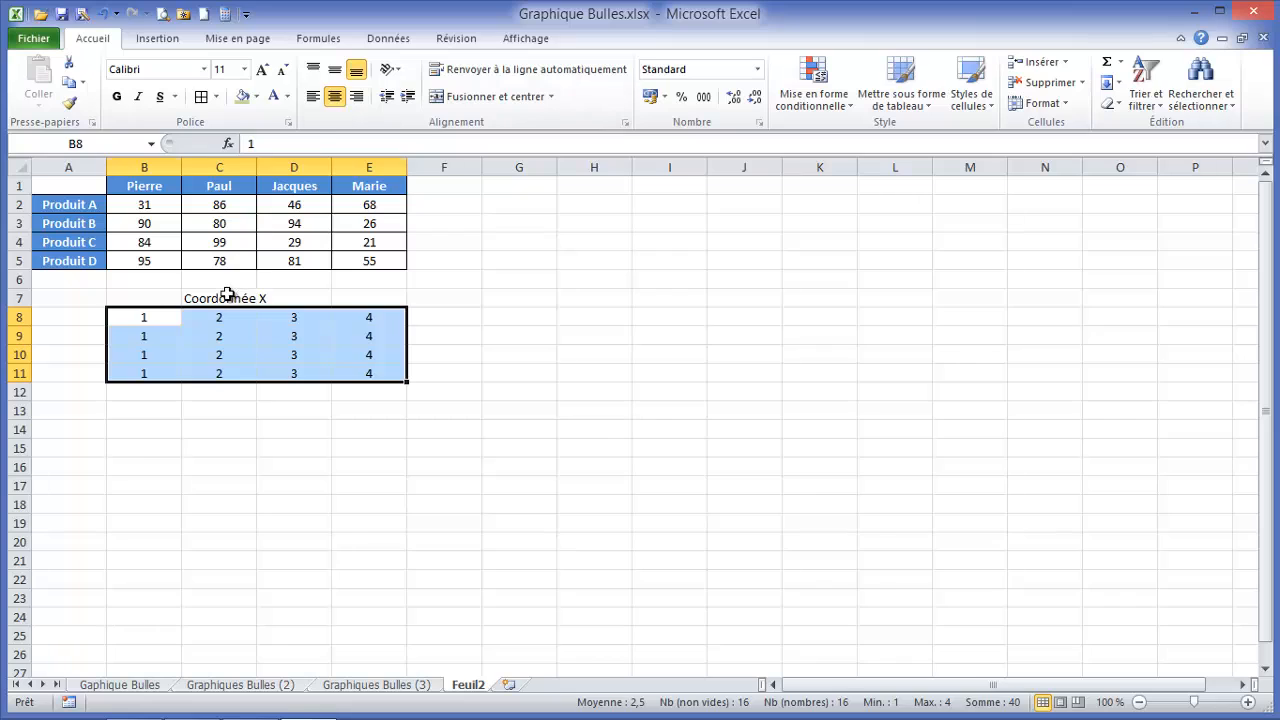
click(228, 297)
Step: Enter the label "Coordonnée Y" in cell A11 and widen column A so the whole label fits
click(80, 389)
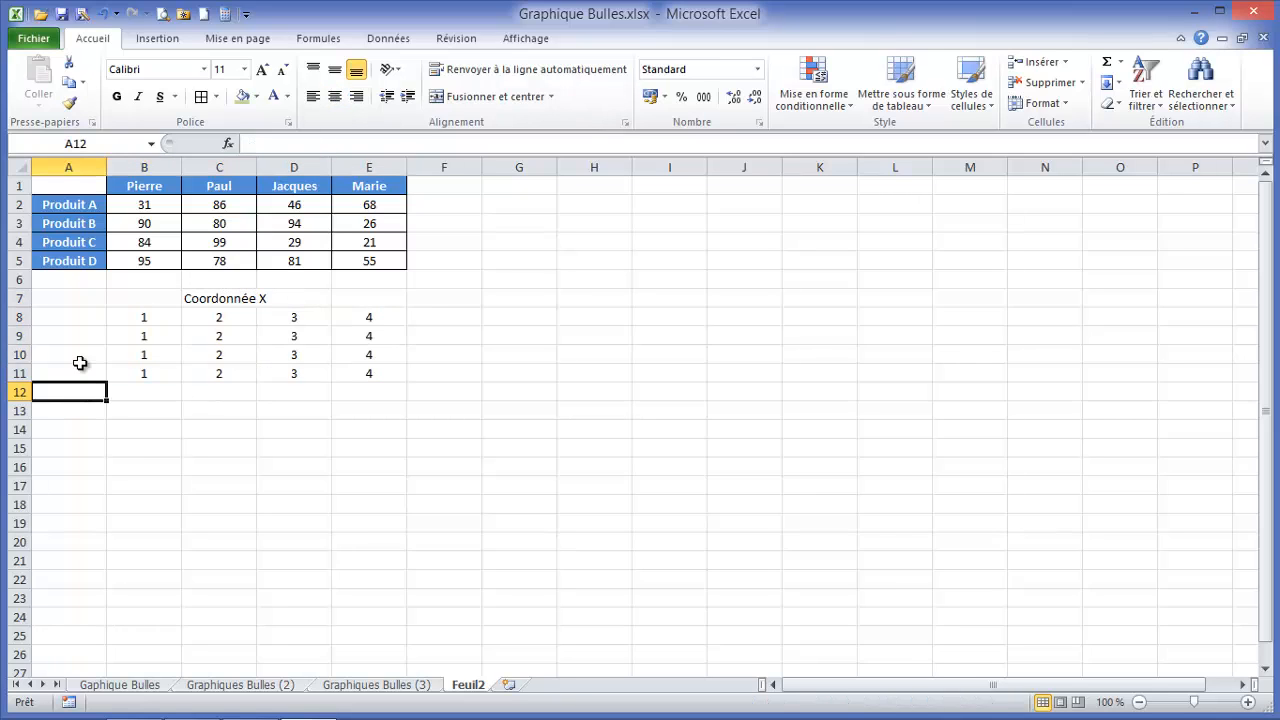
click(76, 370)
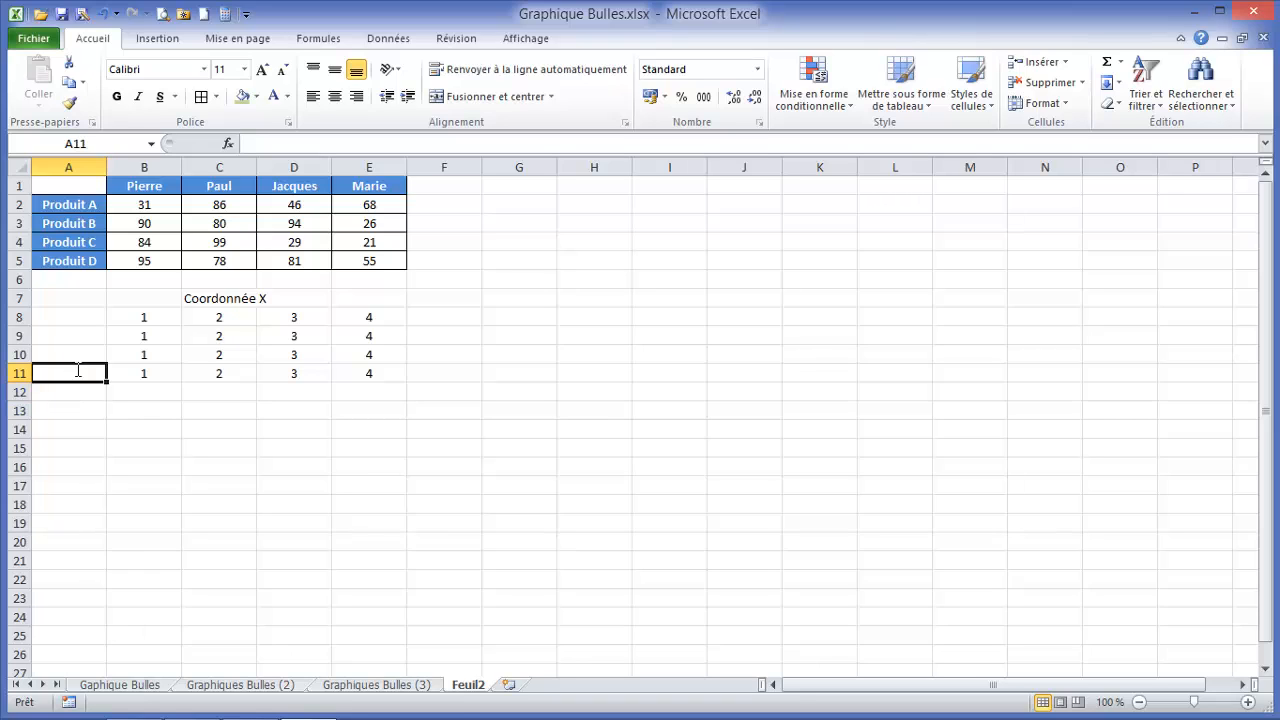
text(Coordonnée Y)
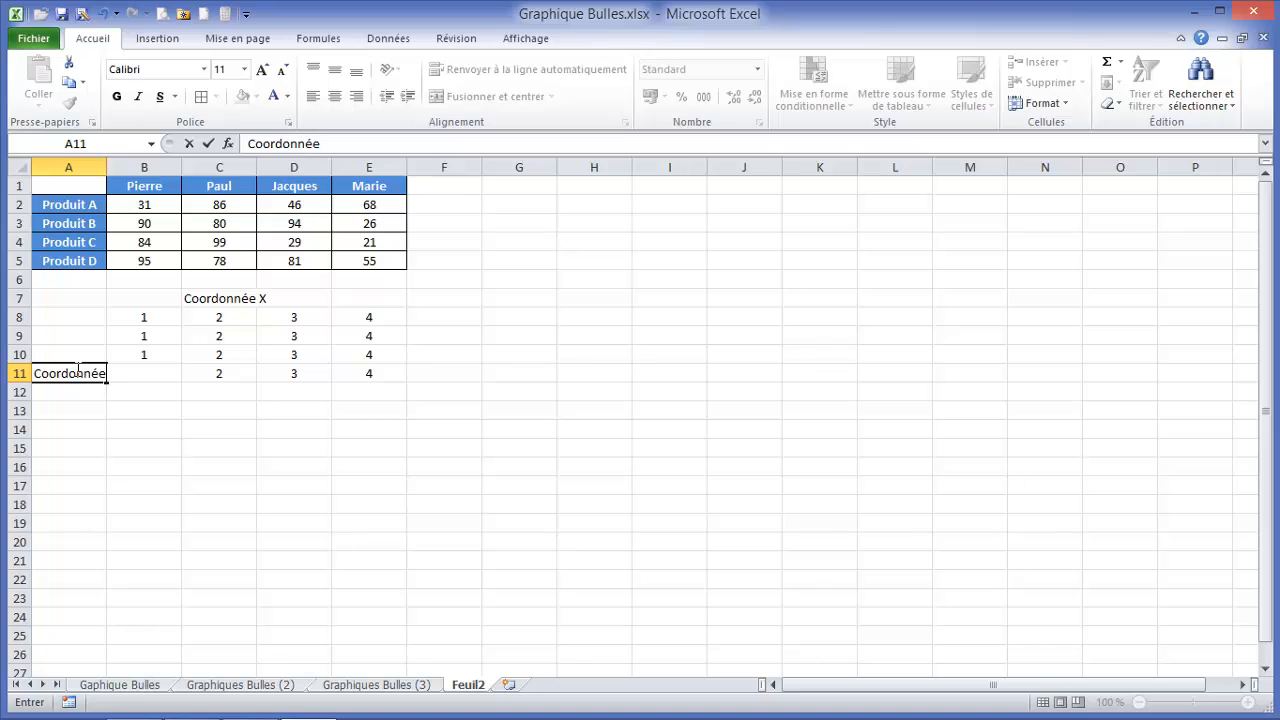
click(98, 166)
drag(106, 166, 143, 167)
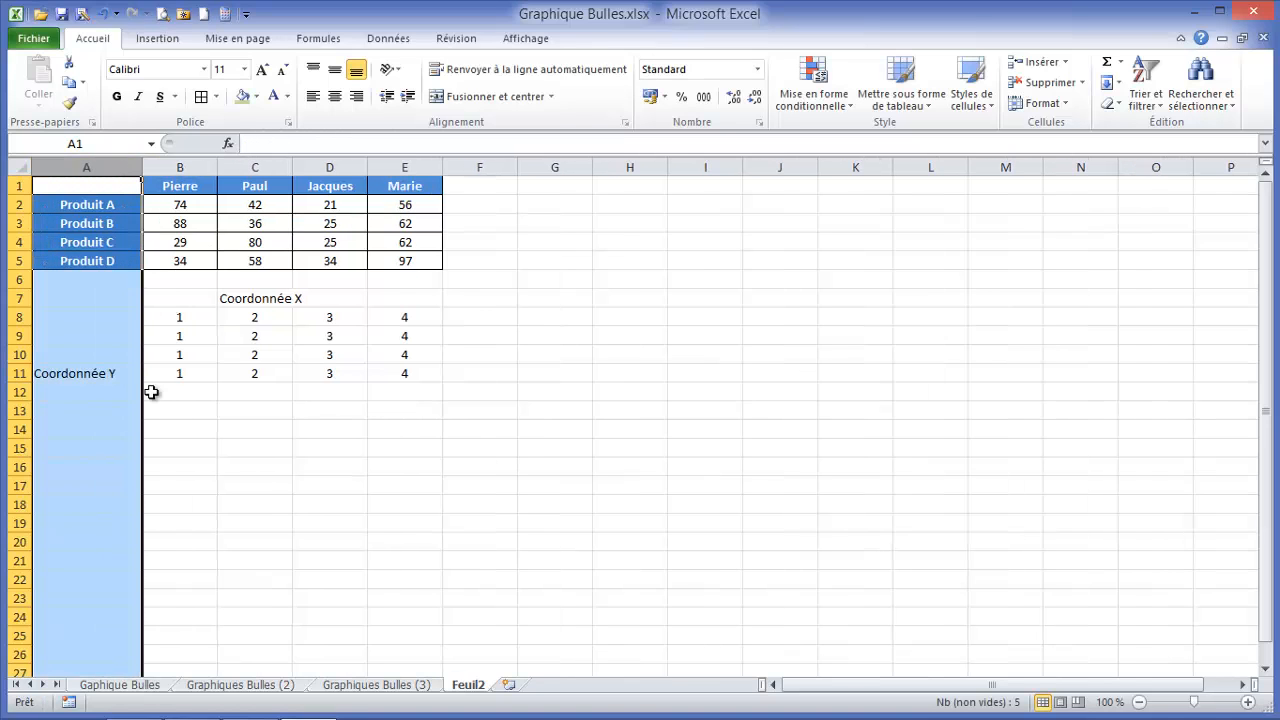
Step: Enter the Y coordinates 1, 2, 3 and 4 in cells A12 to A15, below the "Coordonnée Y" label
click(102, 392)
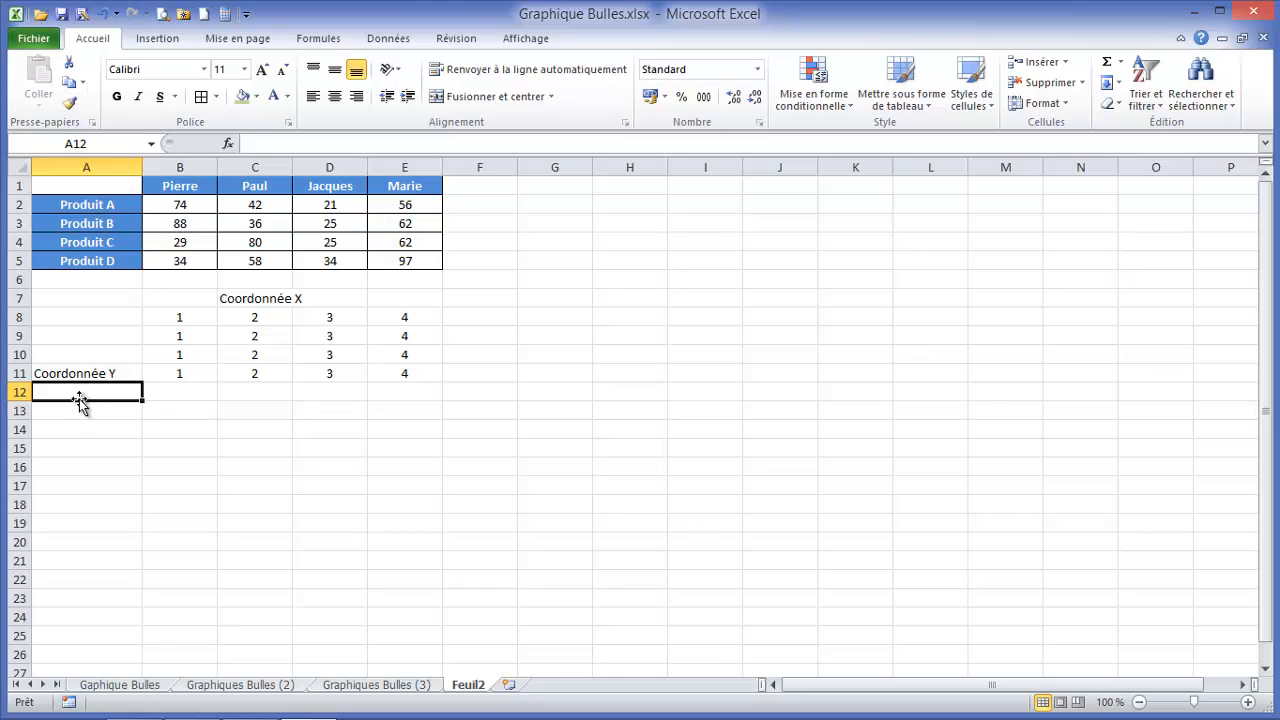
text(1)
key(Return)
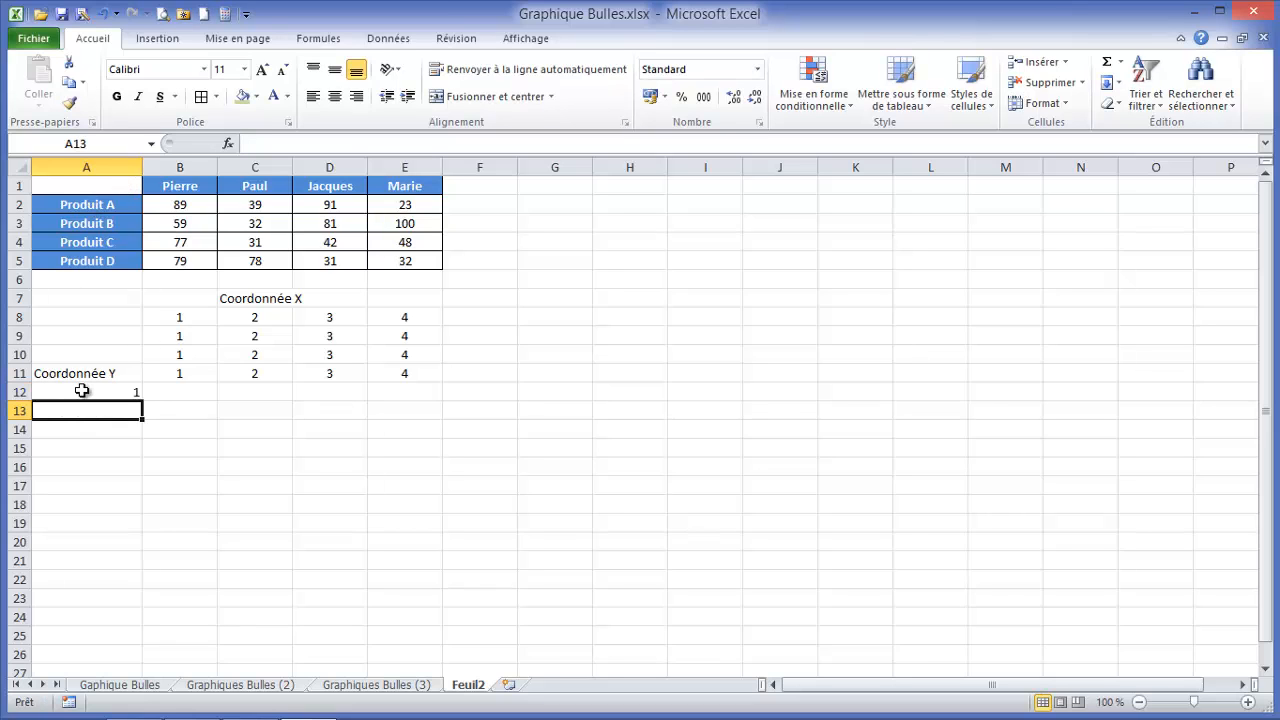
text(2)
key(Return)
text(3)
key(Return)
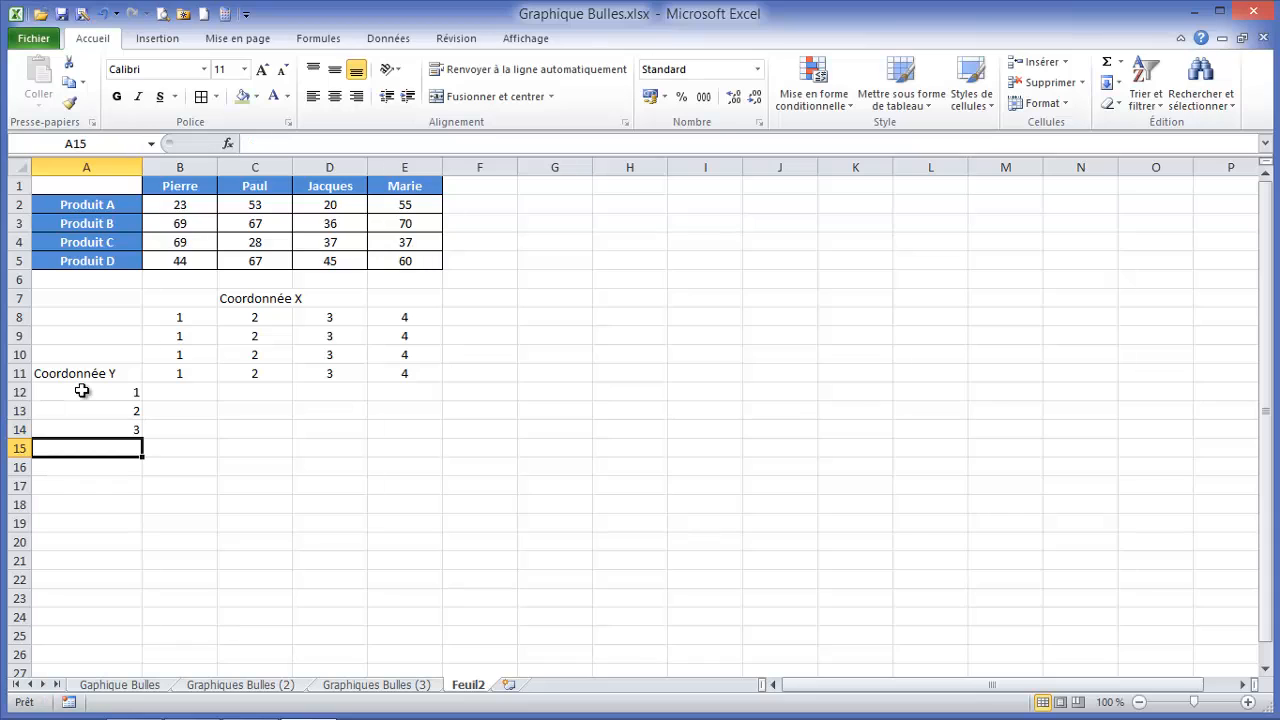
text(4)
key(Return)
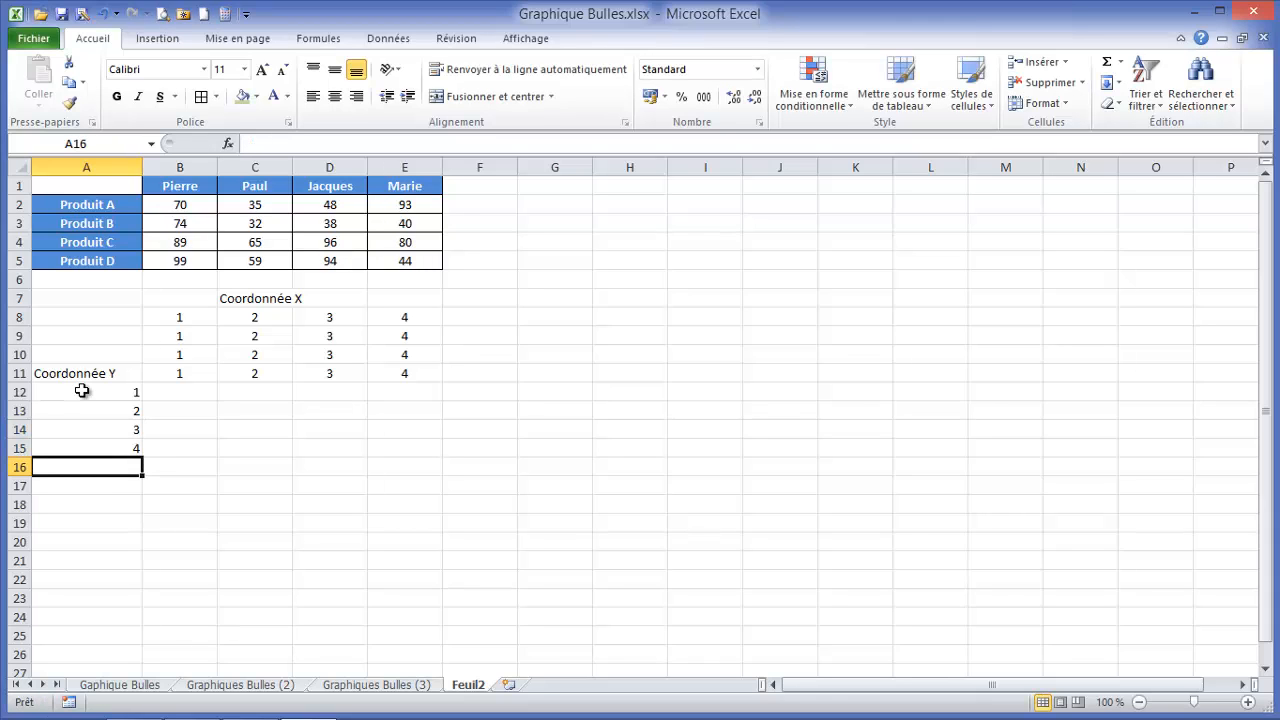
Step: Center the Y coordinates in the range A12:A15 horizontally
drag(82, 391, 100, 446)
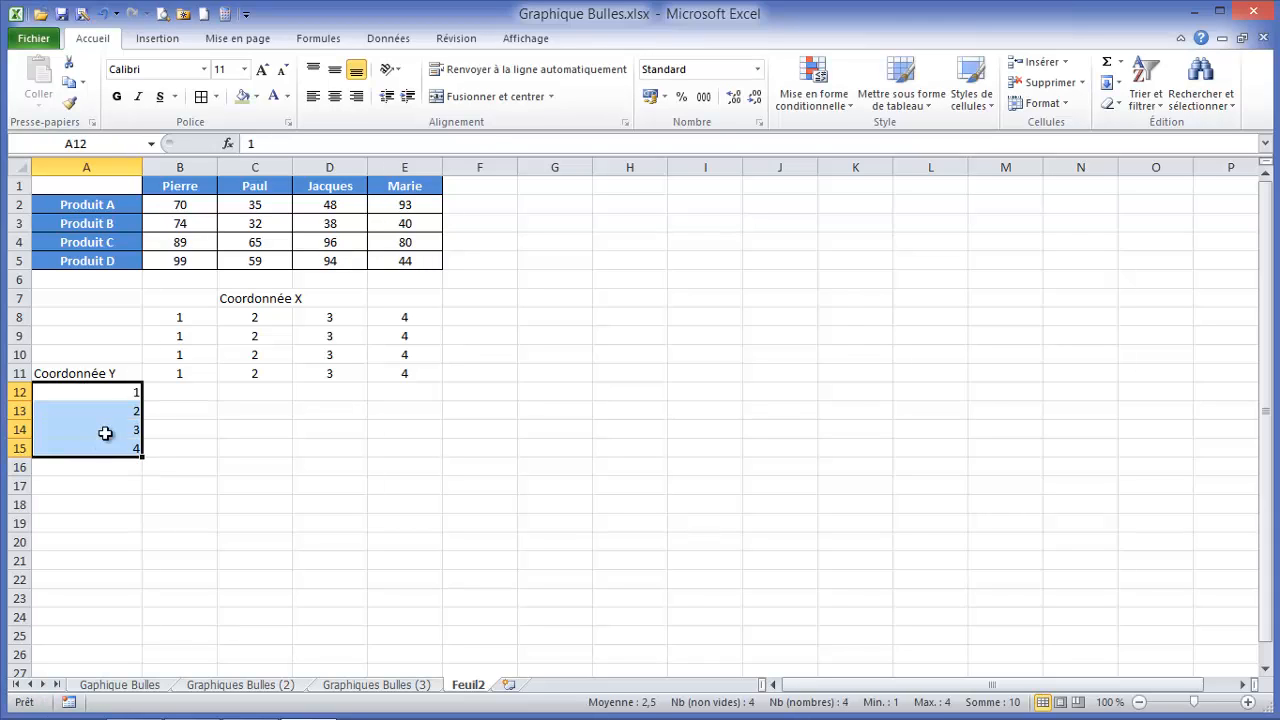
click(336, 96)
click(96, 392)
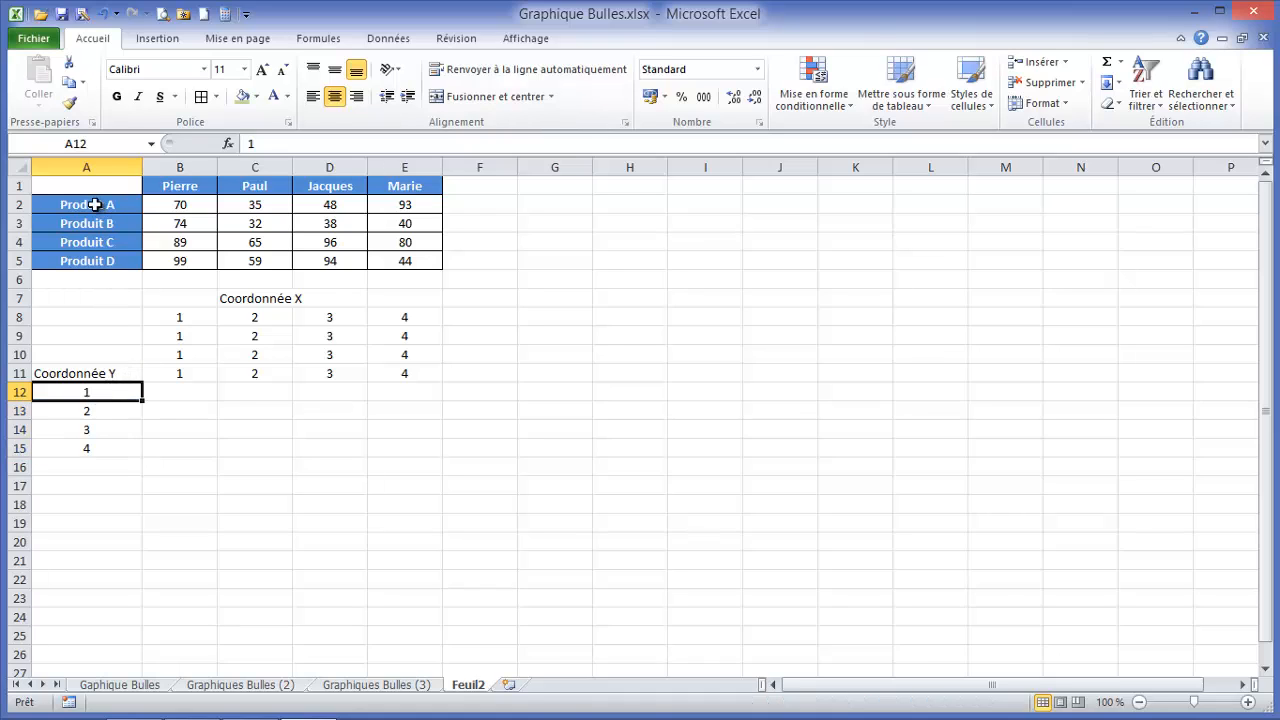
Step: Link cell B12 to the source table with the formula =B2, center it, and fill it across the range B12:E15
click(193, 393)
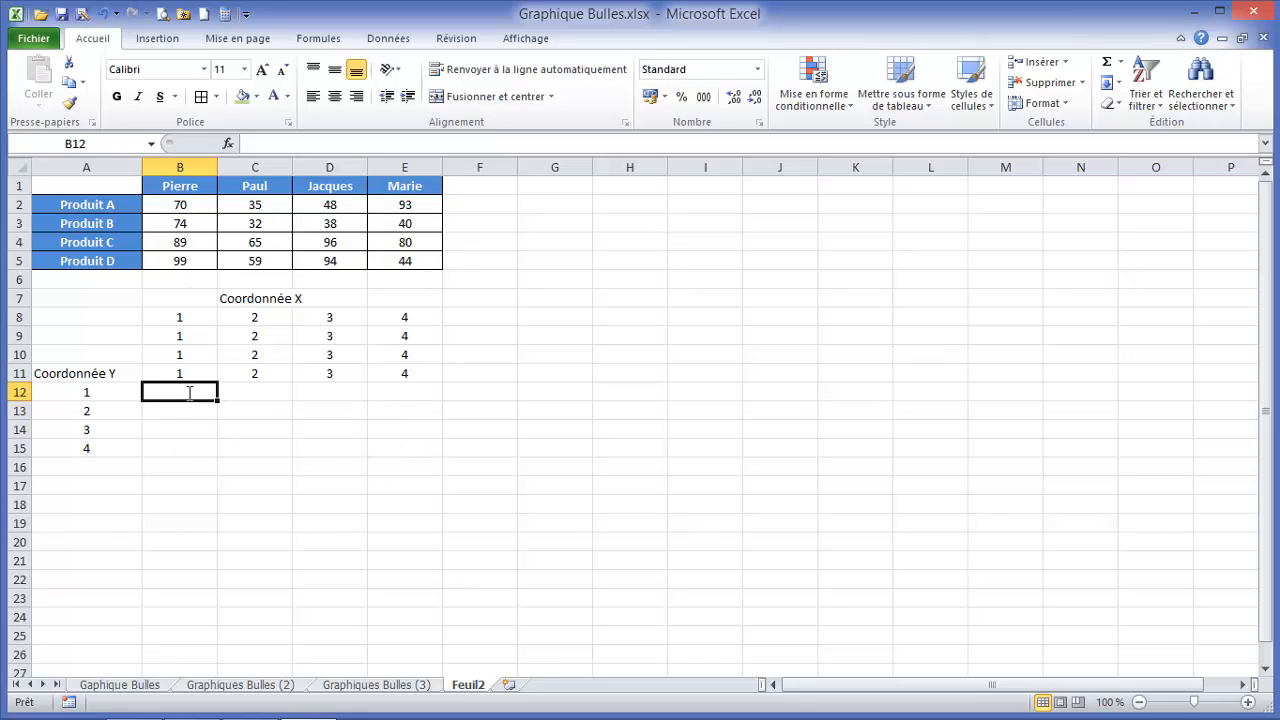
text(=)
click(180, 204)
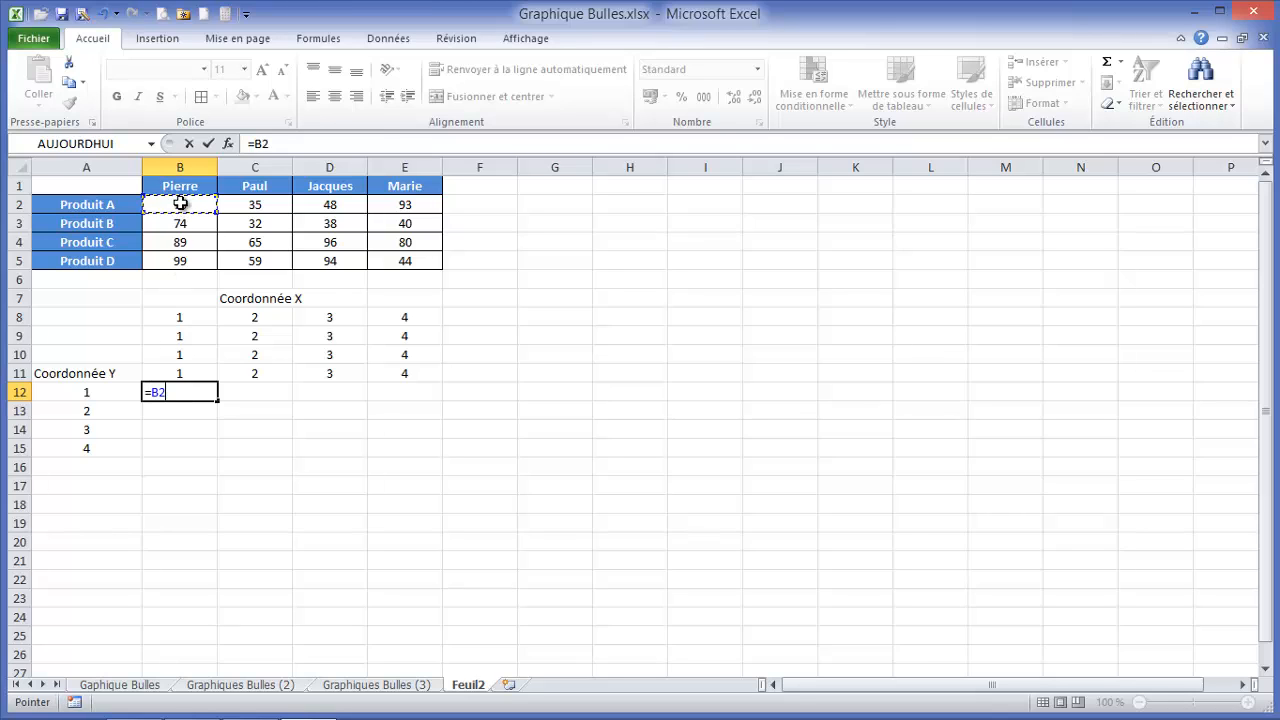
key(Return)
click(200, 390)
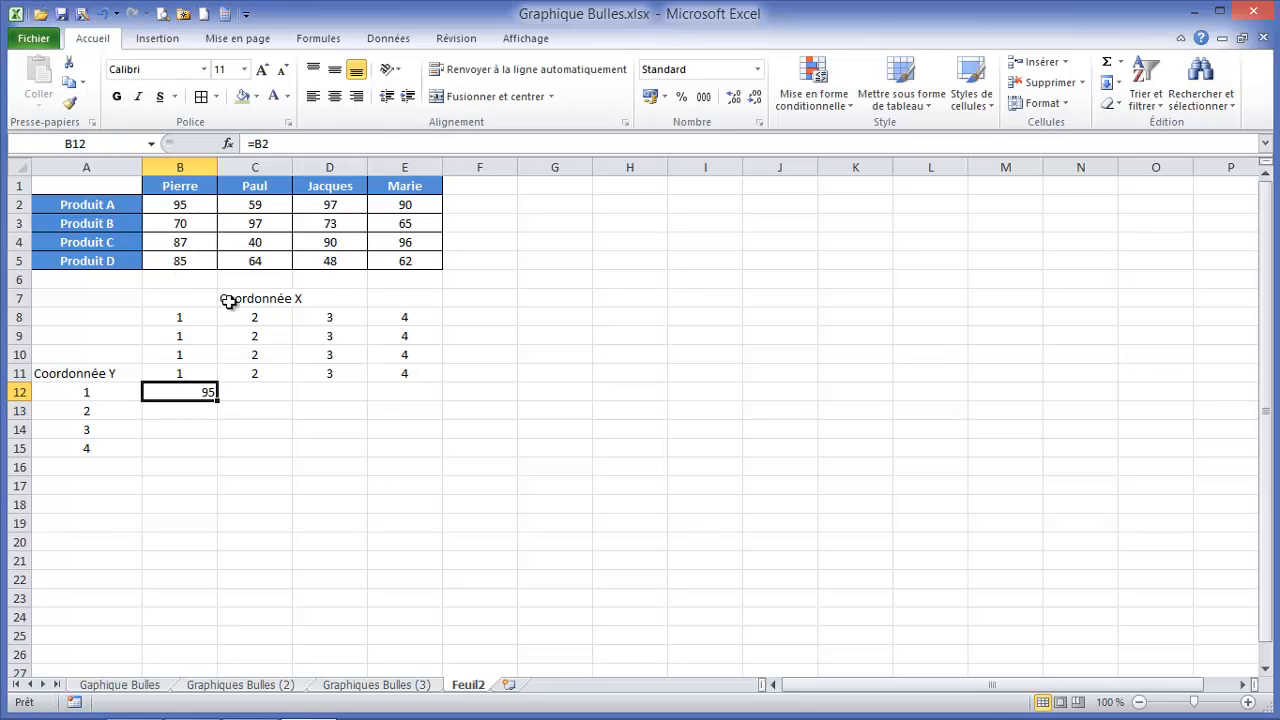
click(335, 97)
drag(221, 403, 441, 457)
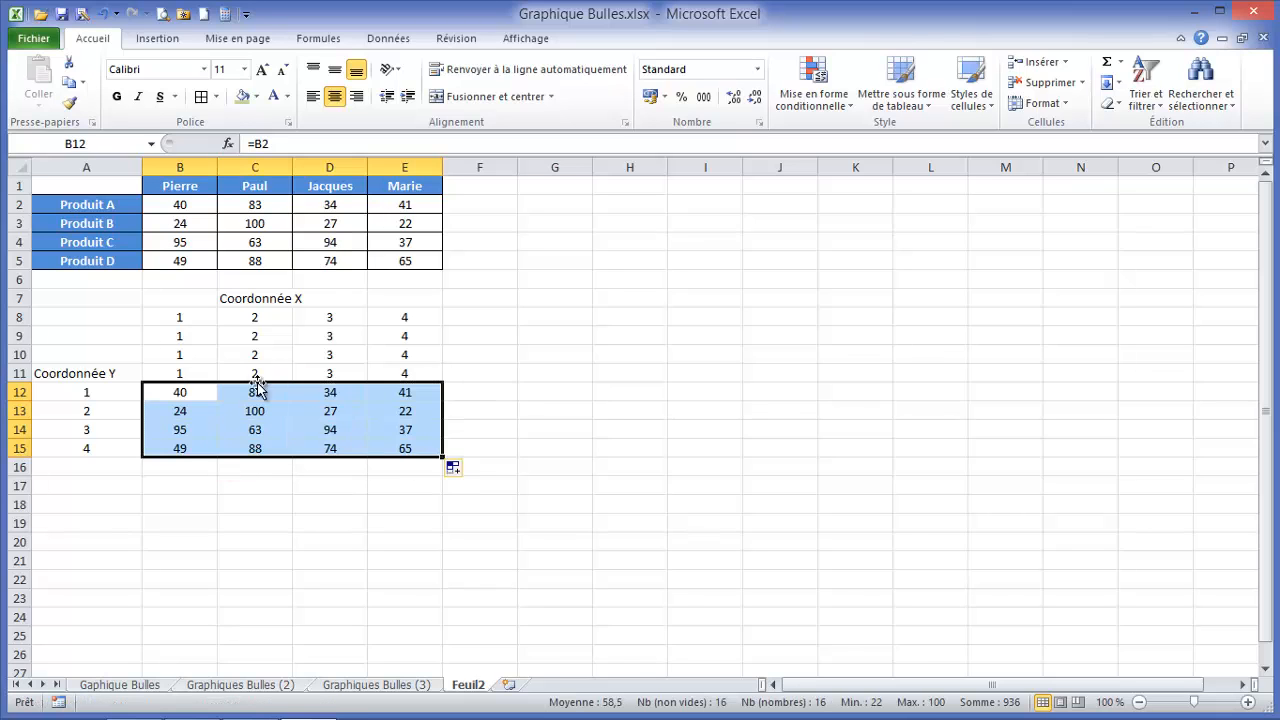
click(392, 392)
Step: Apply a light orange fill to the X-coordinate block B7:E11, including its label
click(231, 298)
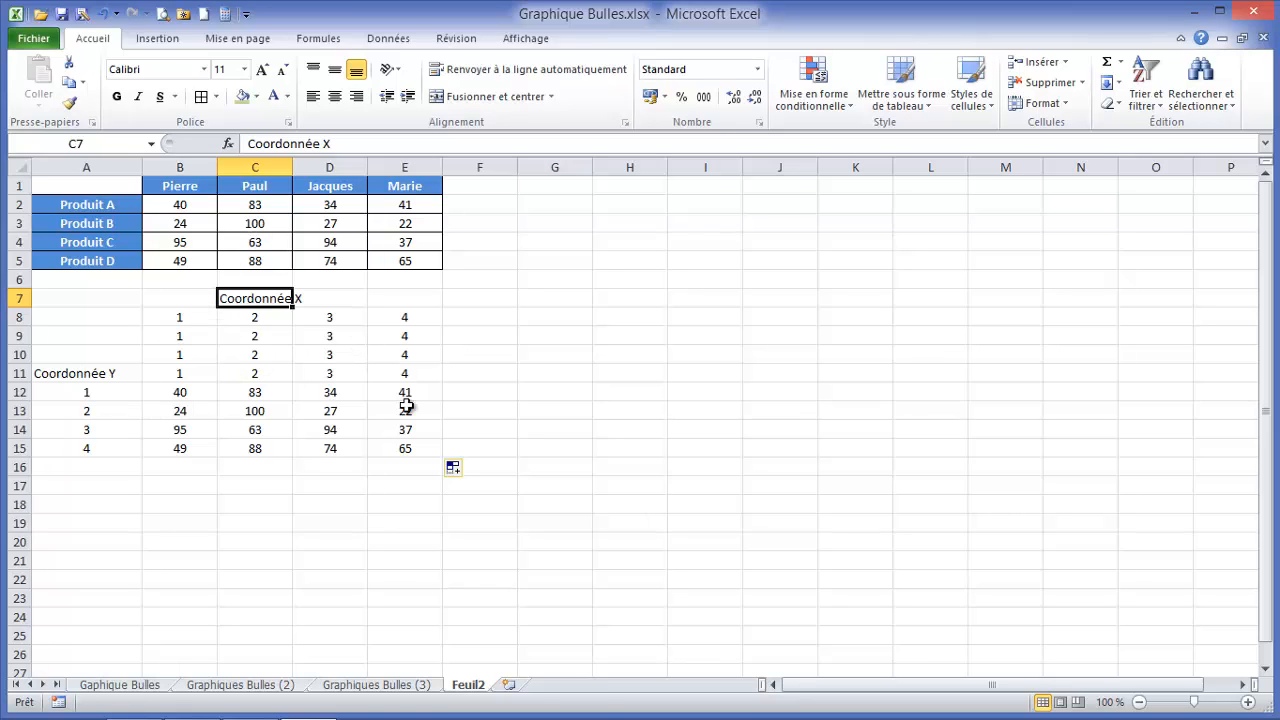
drag(174, 297, 410, 370)
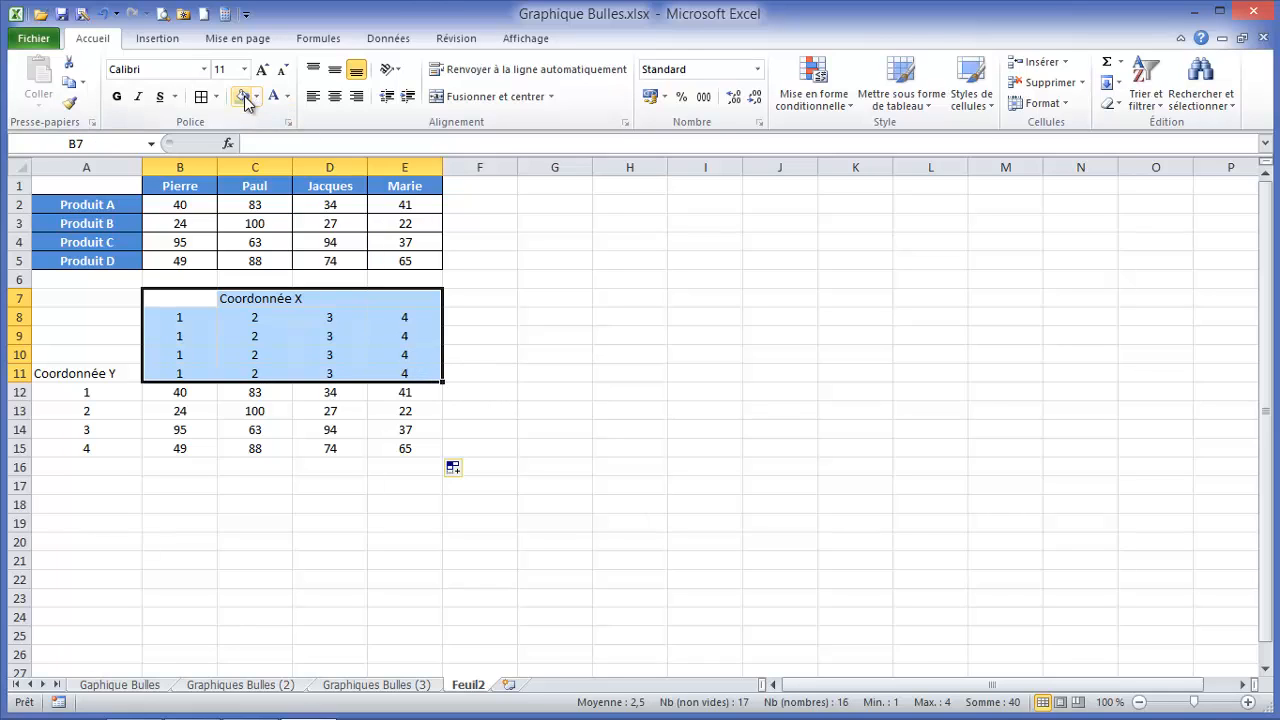
click(255, 97)
click(386, 170)
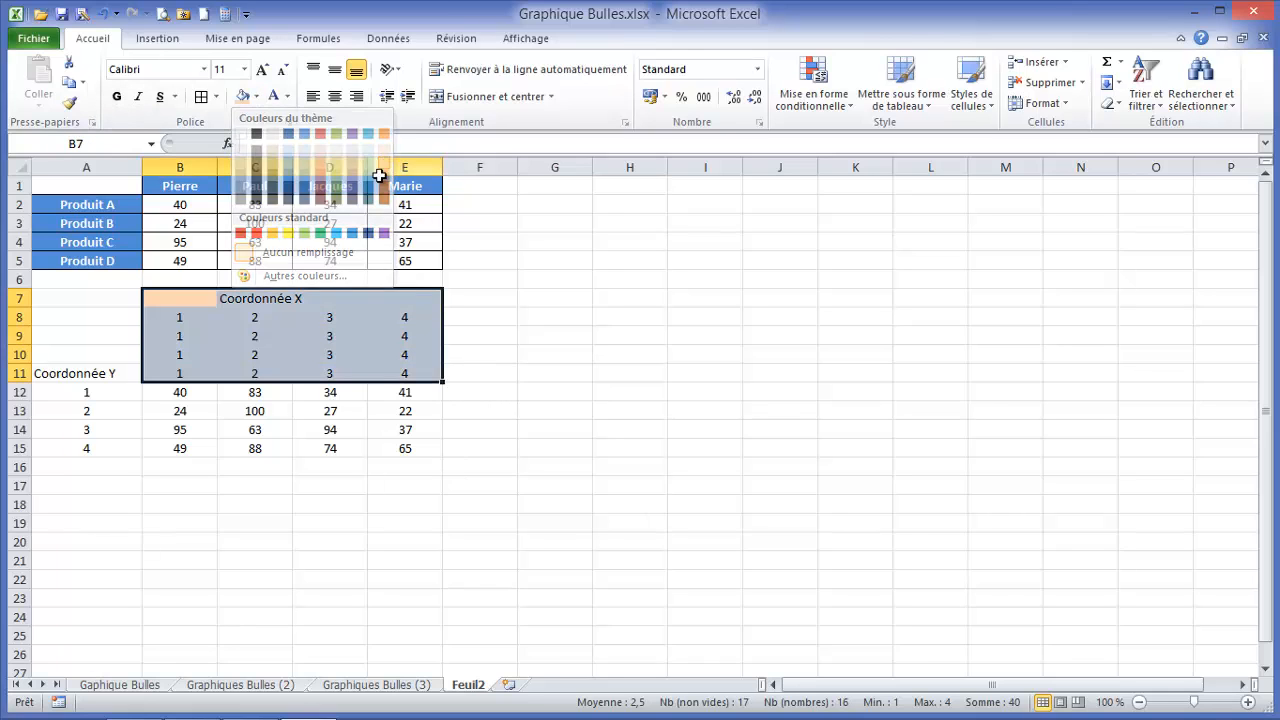
Step: Apply an aqua-blue fill to the Y-coordinate block A11:A15, including its label
drag(83, 373, 86, 443)
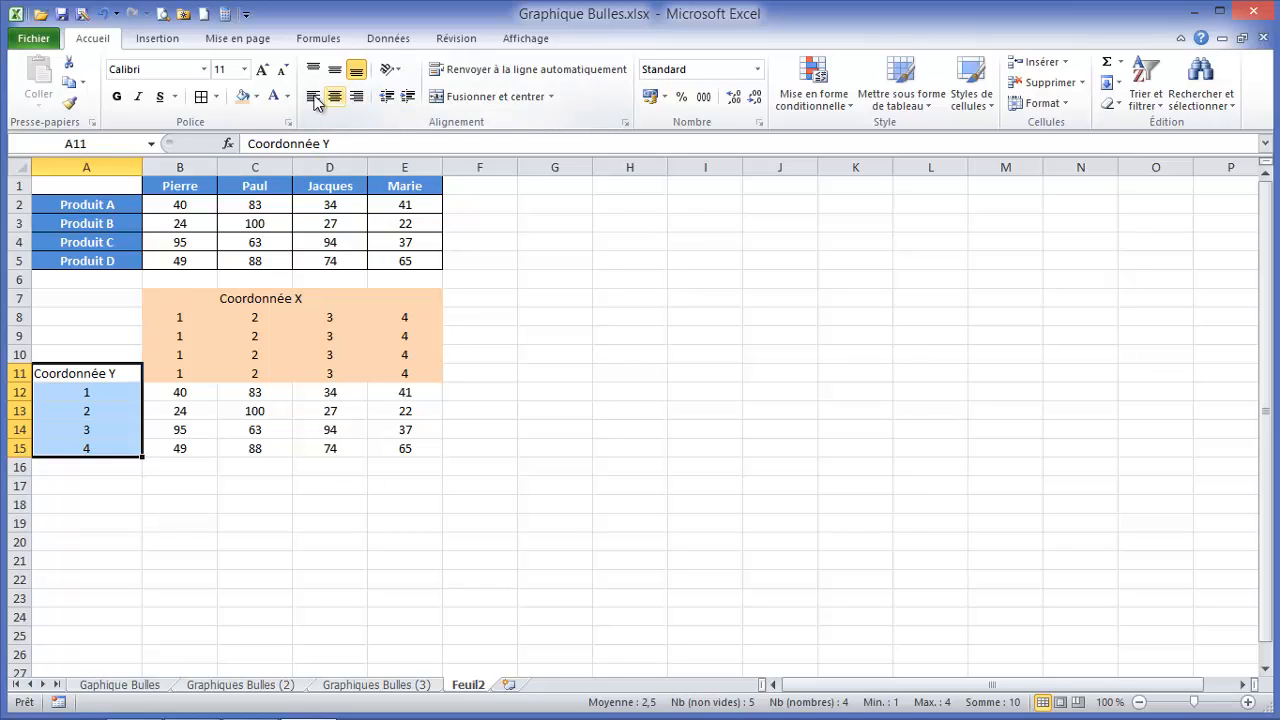
click(256, 97)
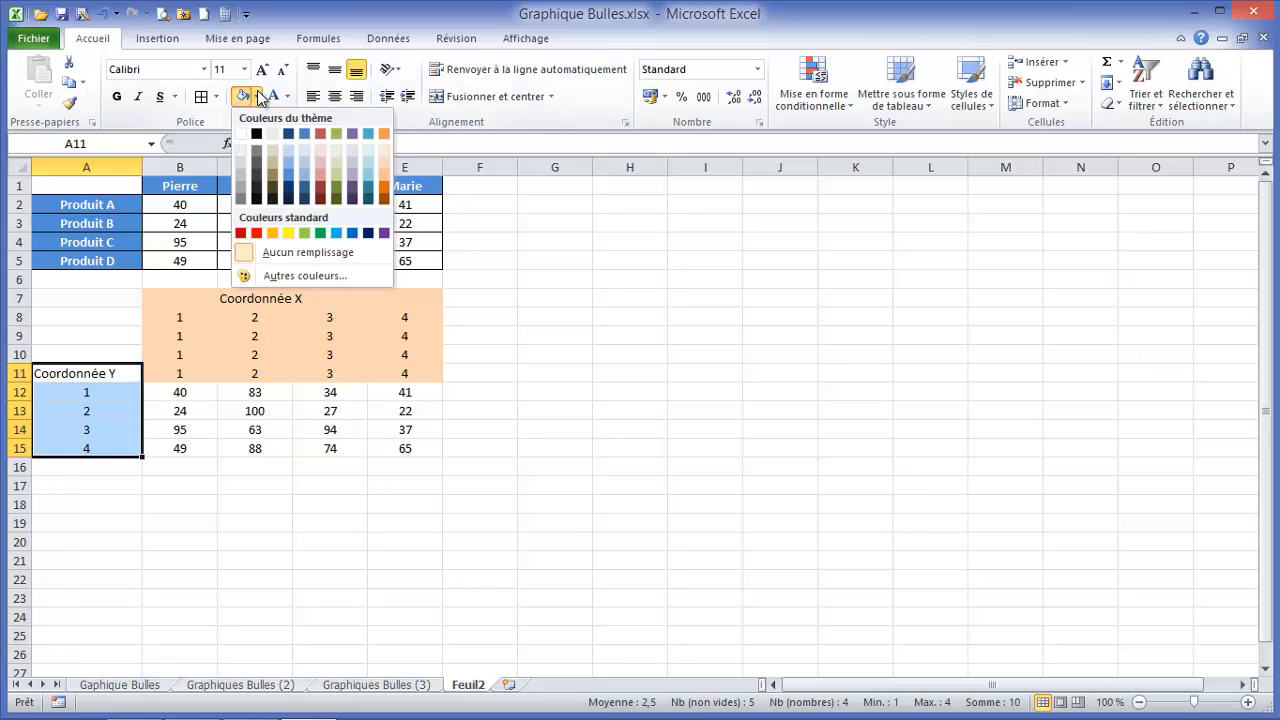
click(370, 174)
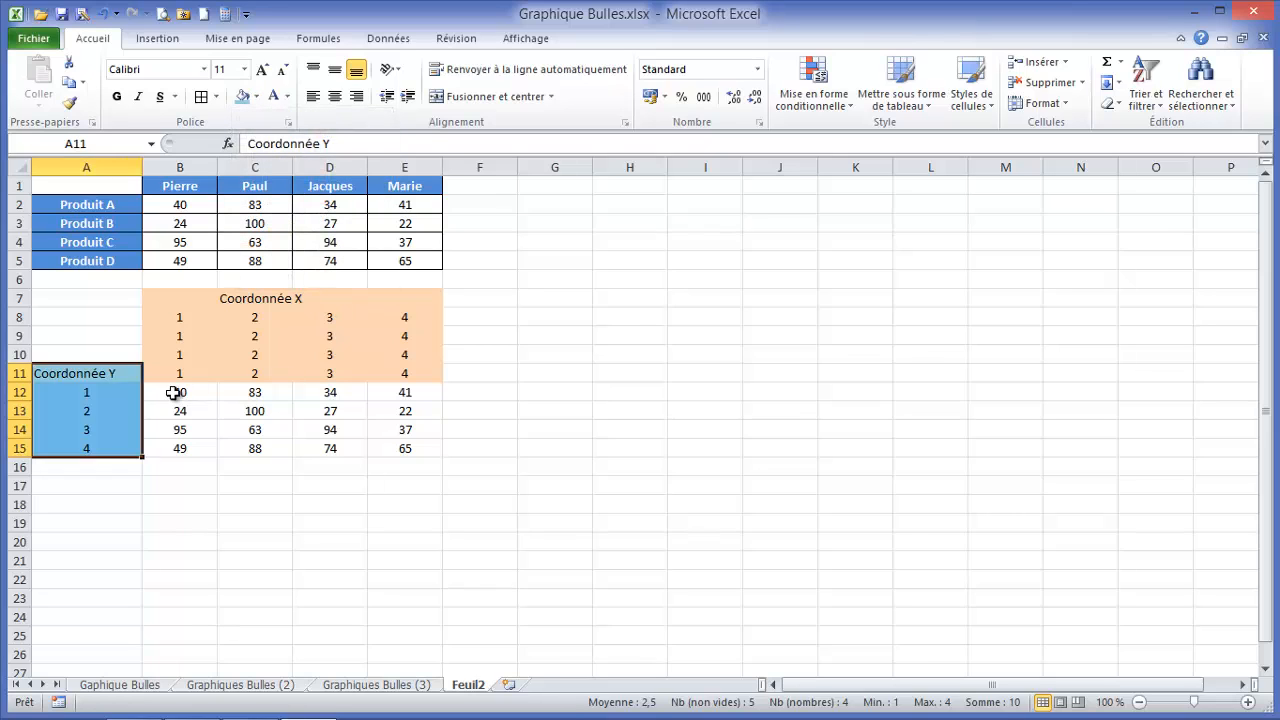
Step: Apply a light purple fill to the bubble-size block B12:E16, including the empty row beneath the values
drag(170, 392, 413, 446)
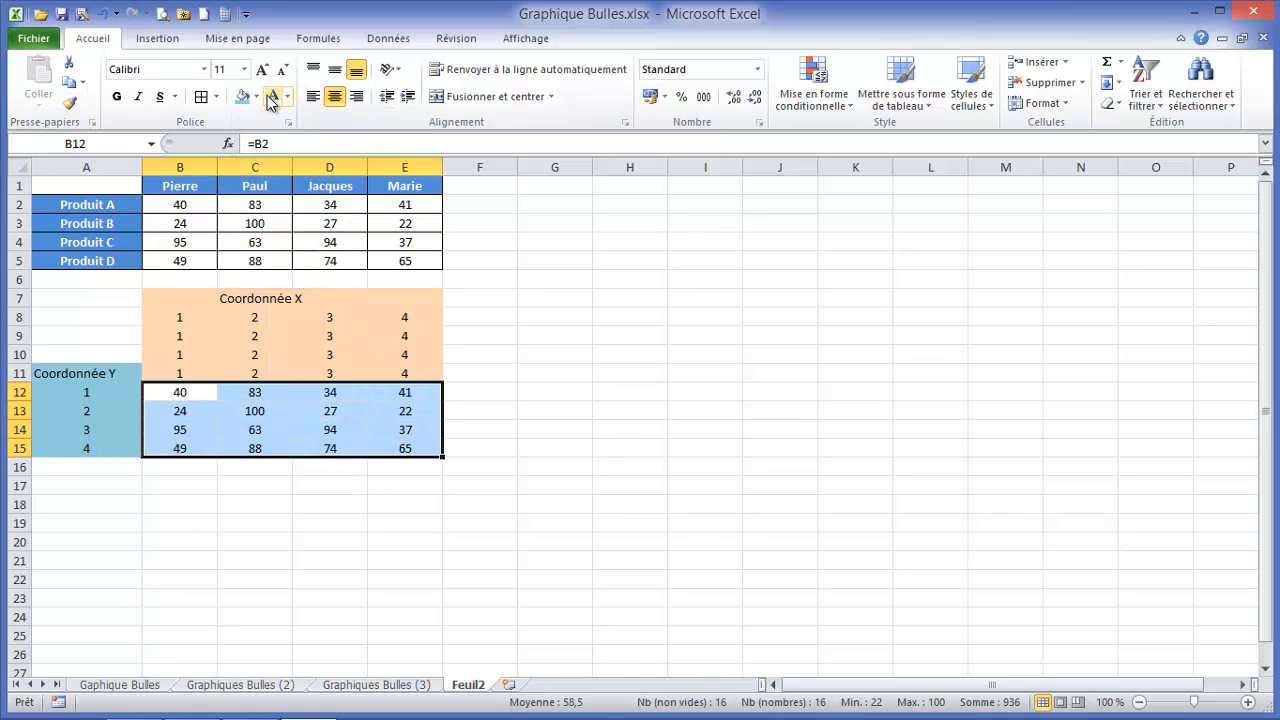
drag(200, 400, 374, 465)
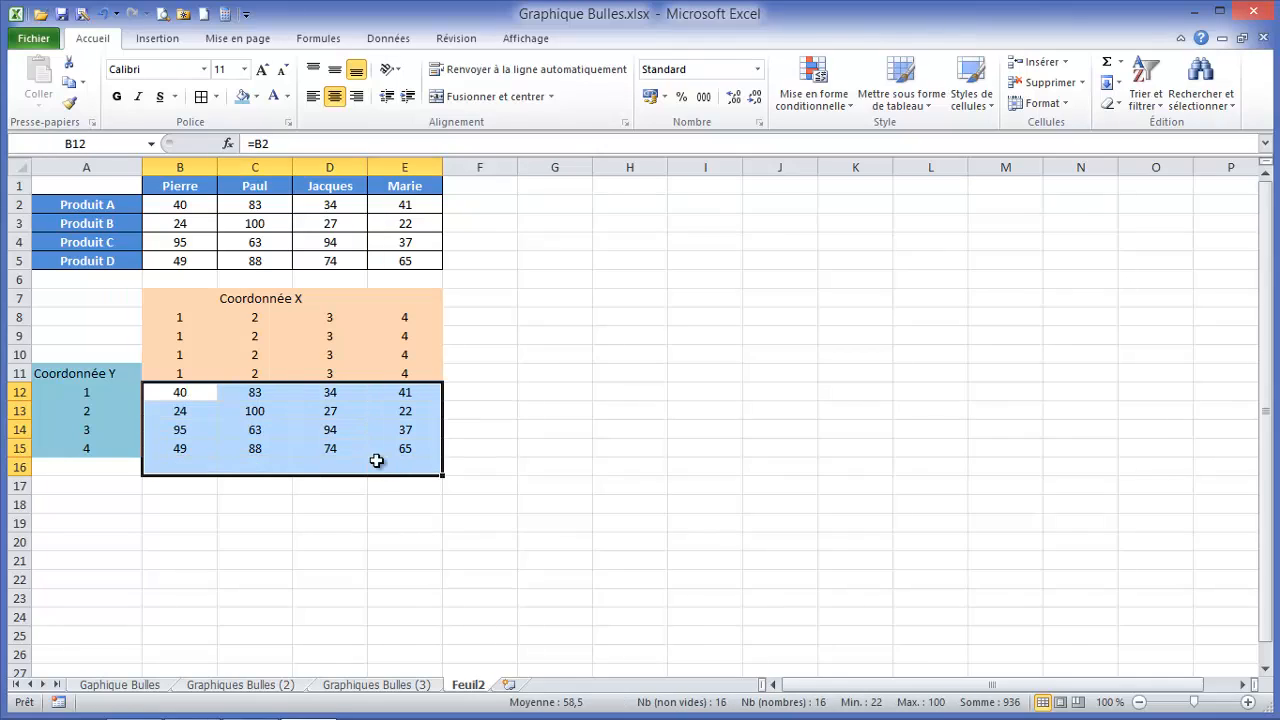
click(256, 96)
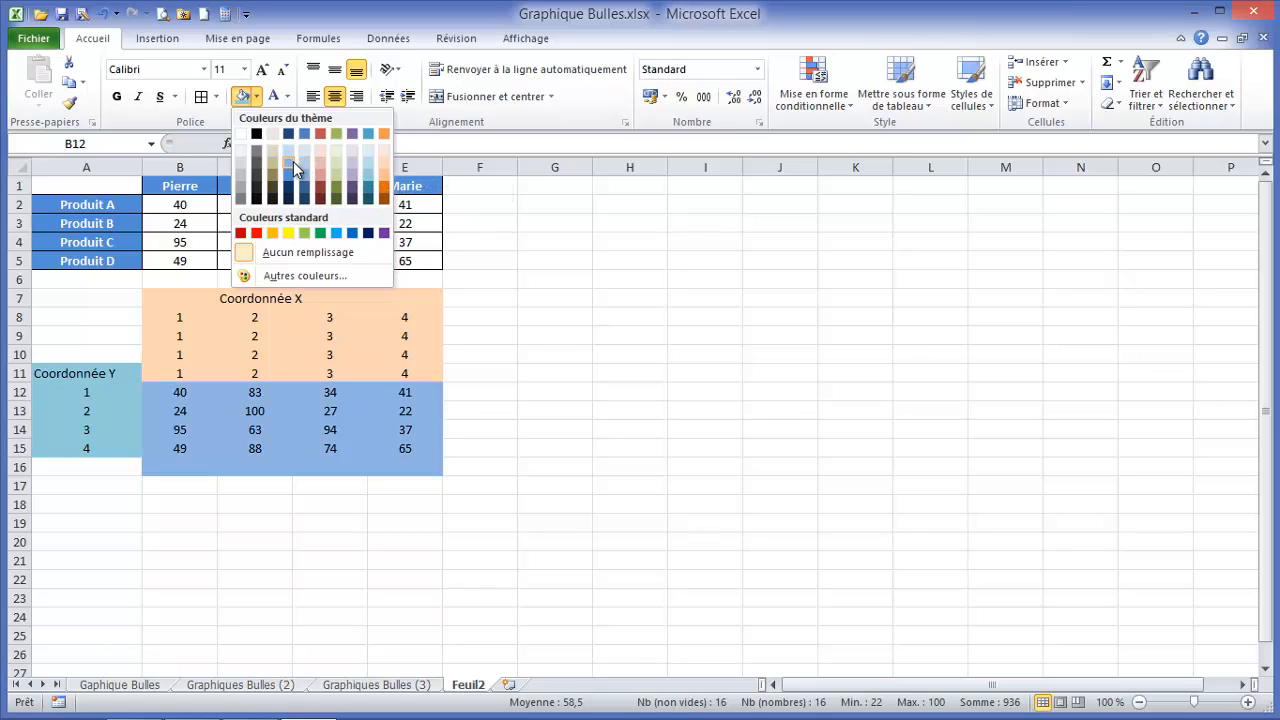
click(352, 161)
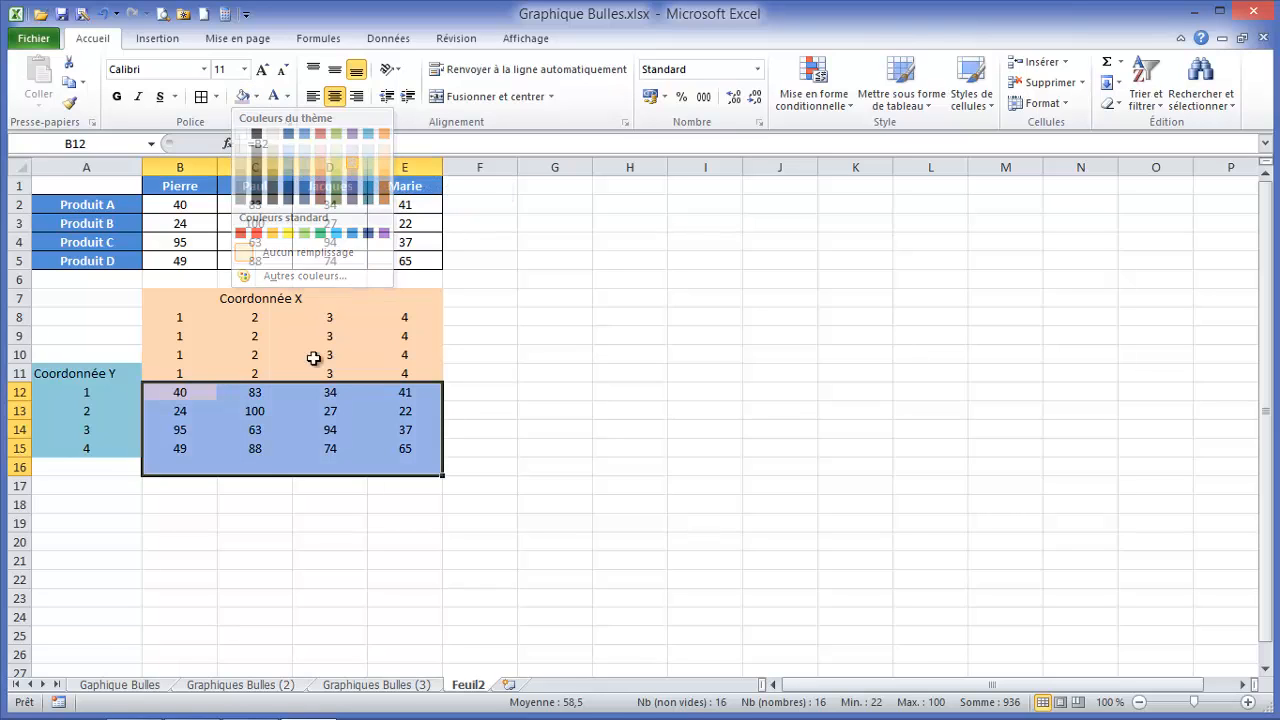
Step: Enter the label "Taille des bulles" in cell C17, below the purple block
click(258, 486)
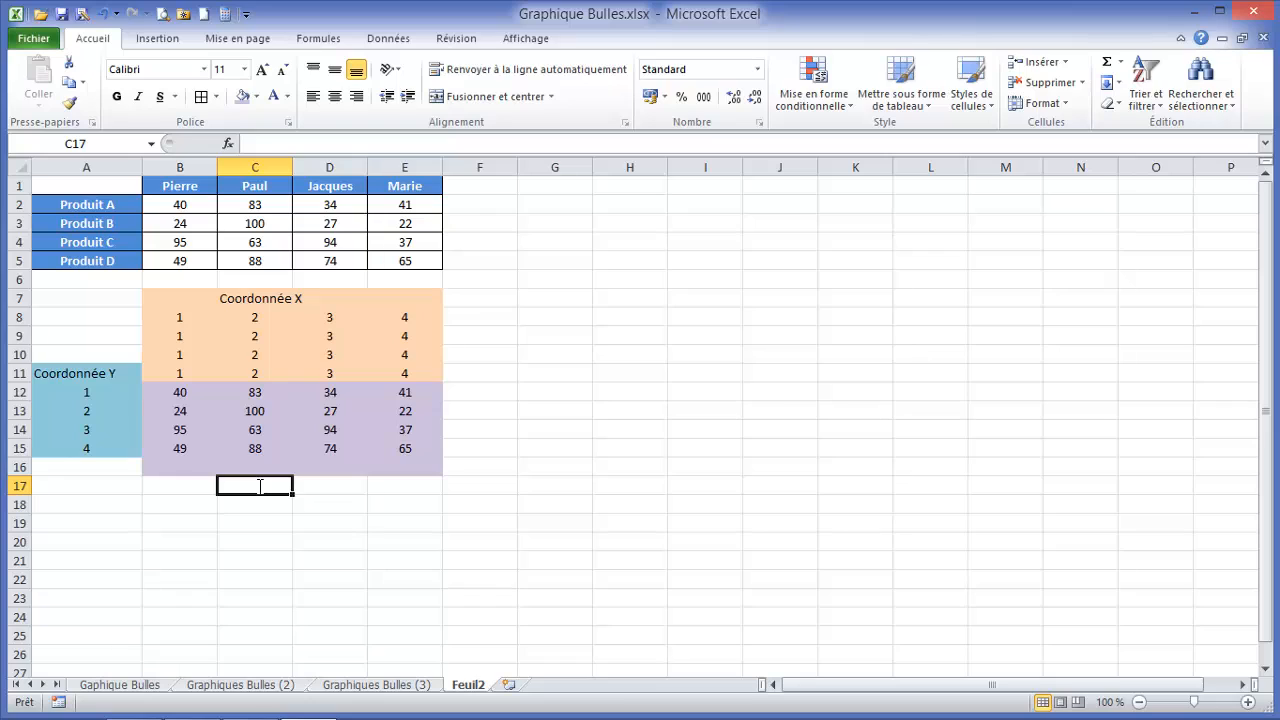
text(Taille des bulles)
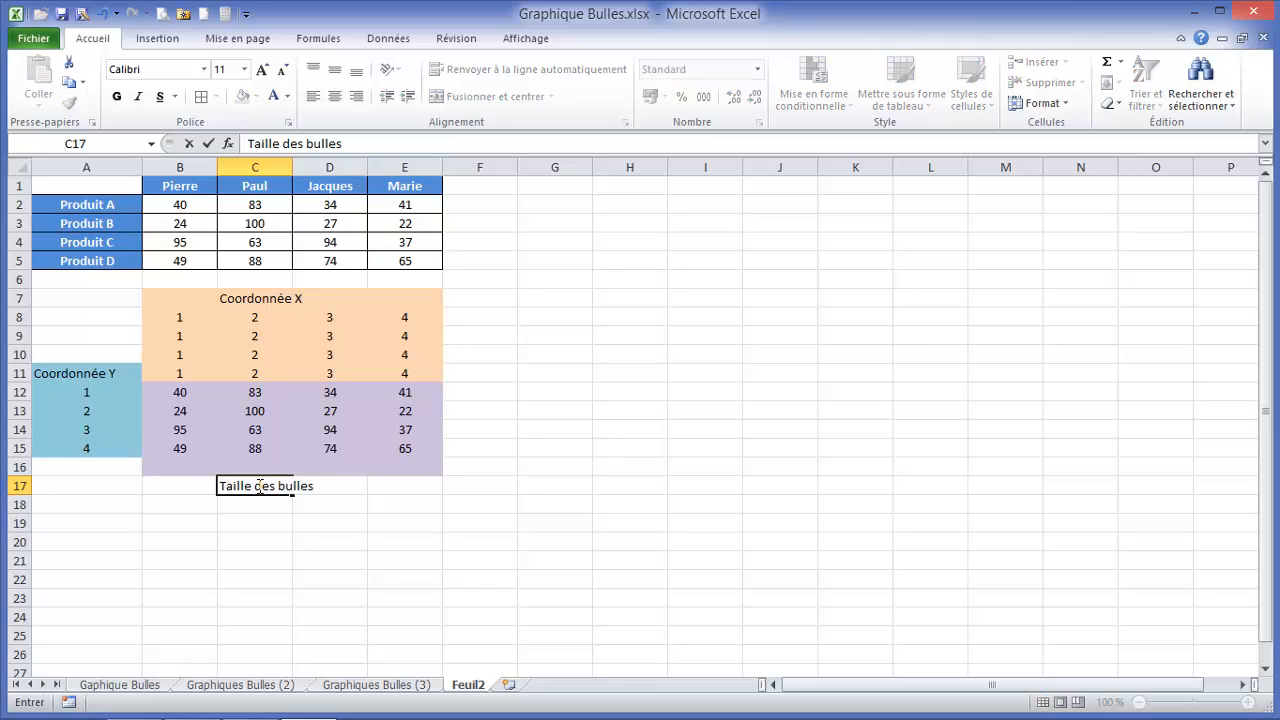
click(556, 399)
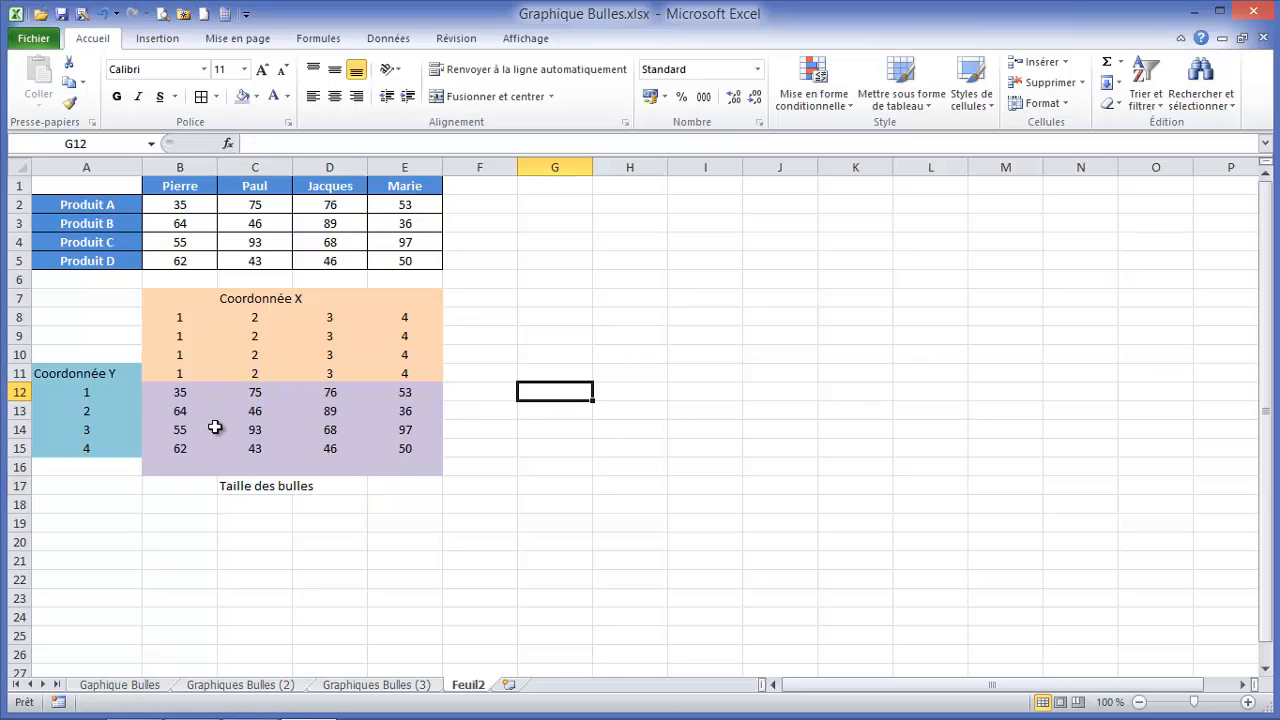
Step: Insert a 2D bubble chart from the combined ranges B8:E11, A12:A15 and B12:E15
drag(183, 318, 401, 370)
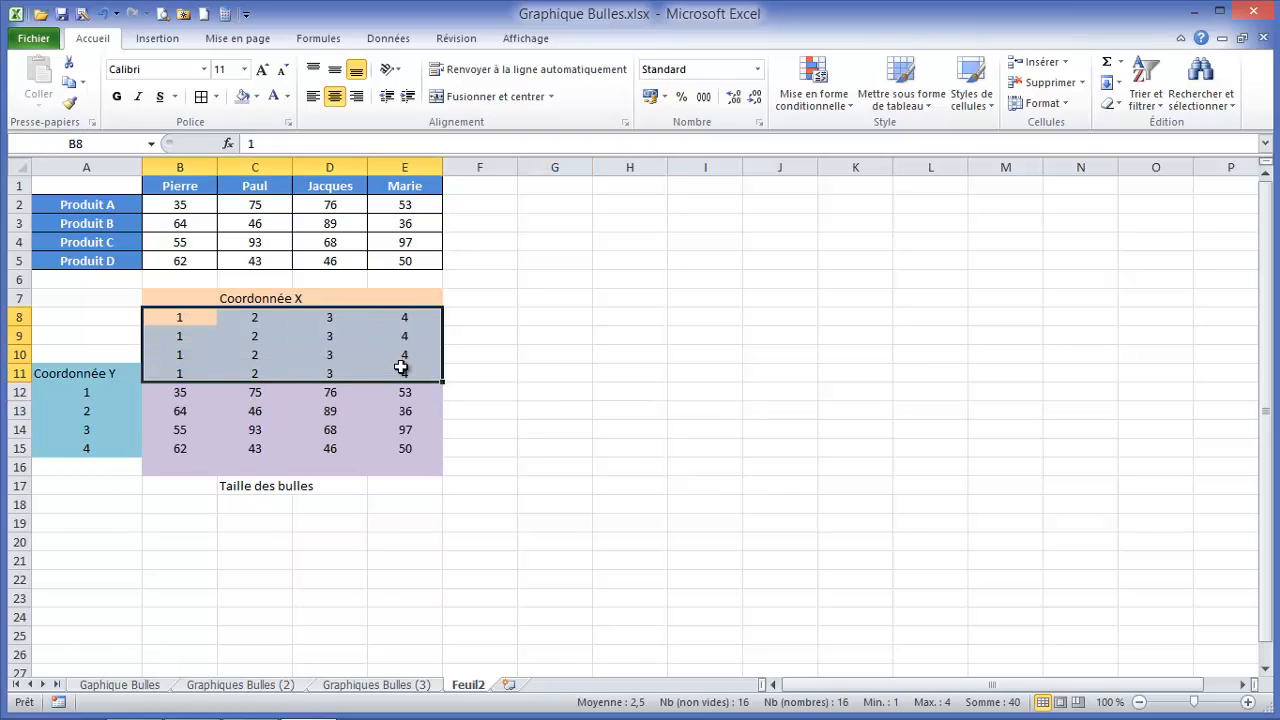
drag(90, 395, 81, 446)
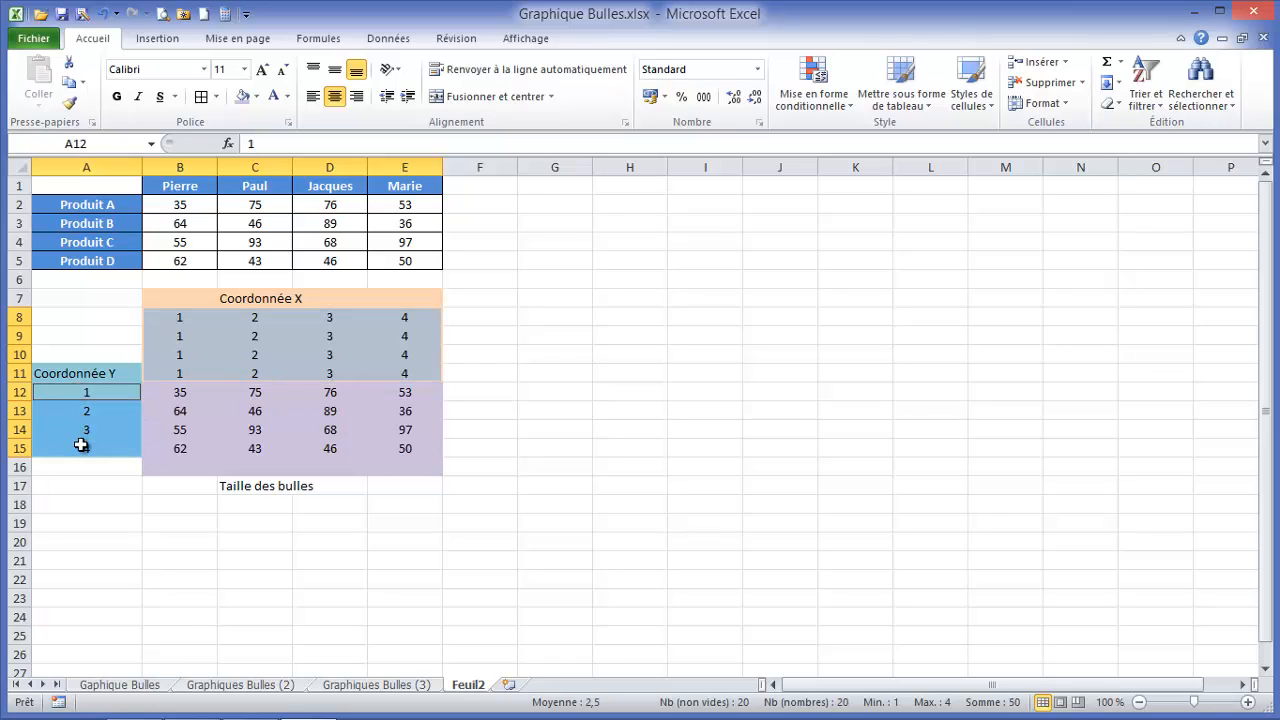
drag(176, 394, 415, 452)
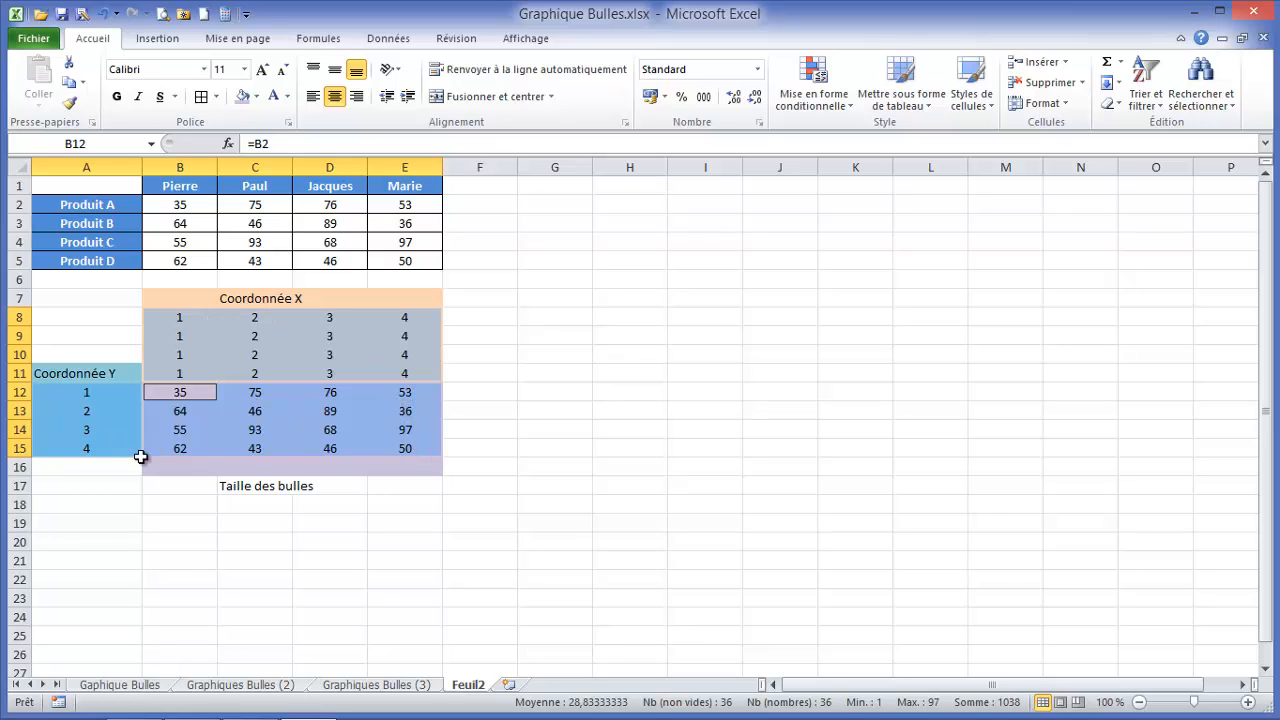
click(150, 42)
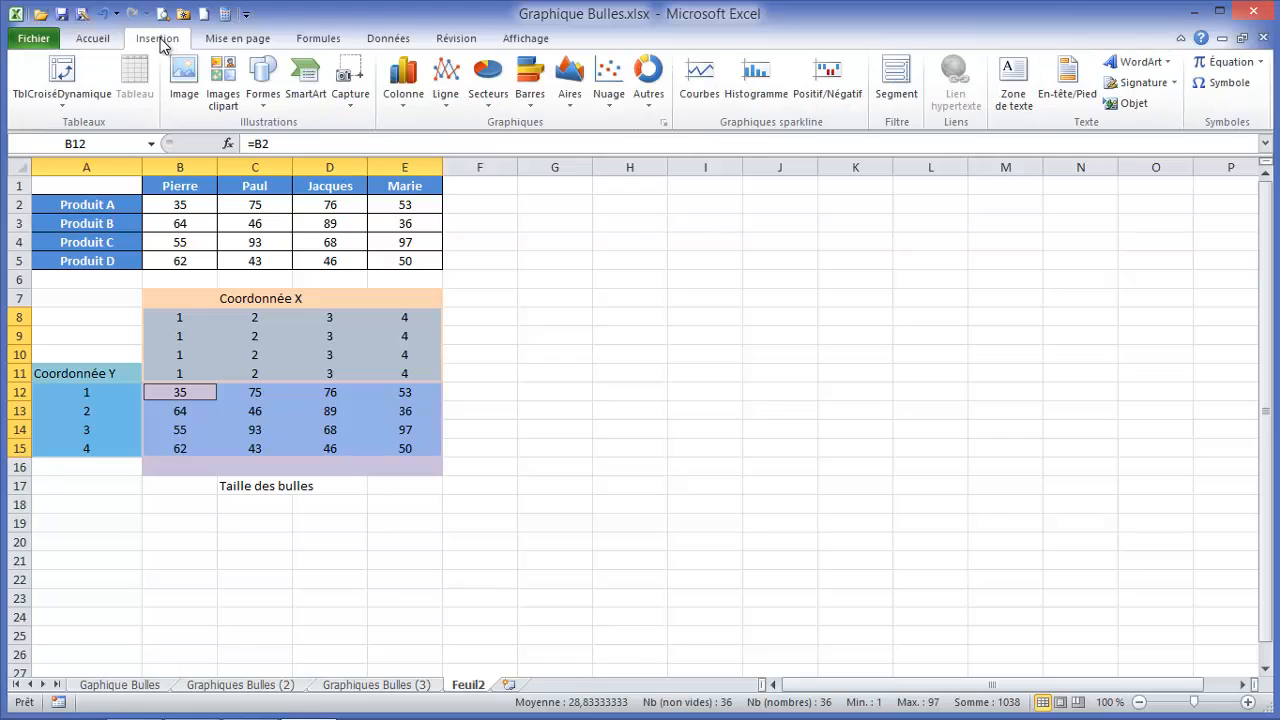
click(651, 110)
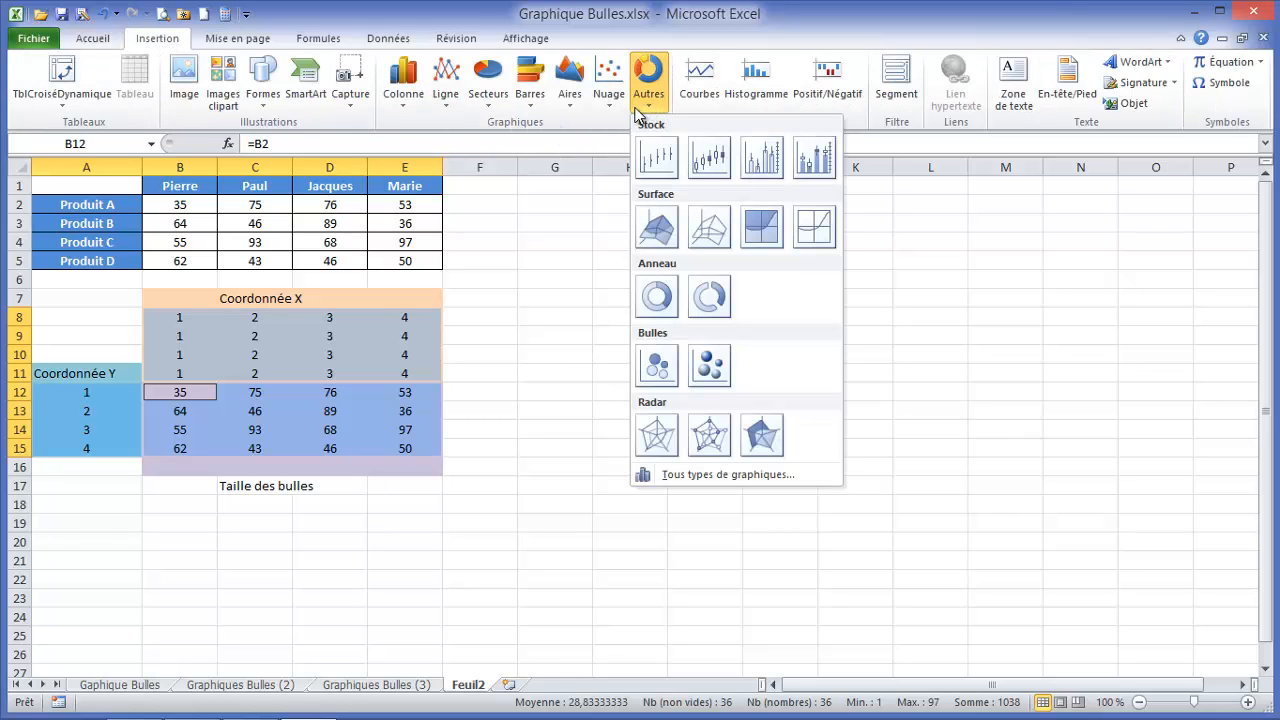
click(656, 366)
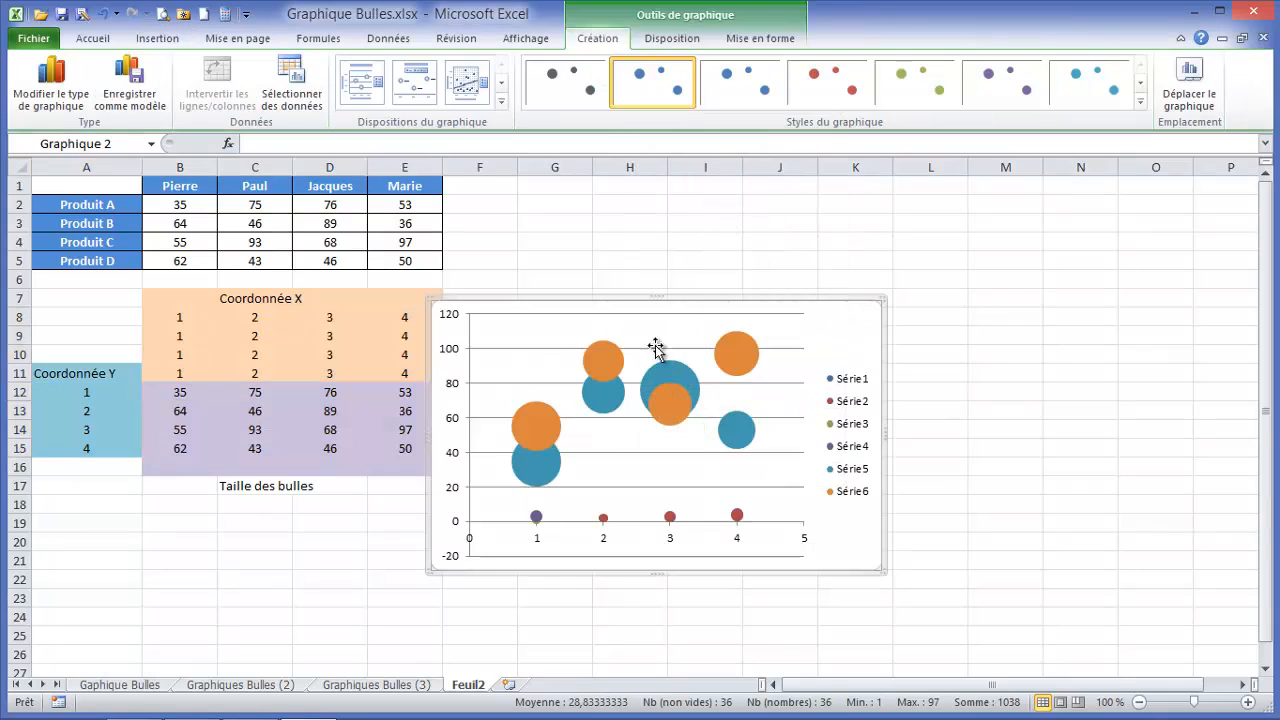
Step: Move the bubble chart beside the tables and enlarge it to span about columns G to O, rows 1 to 18
click(664, 300)
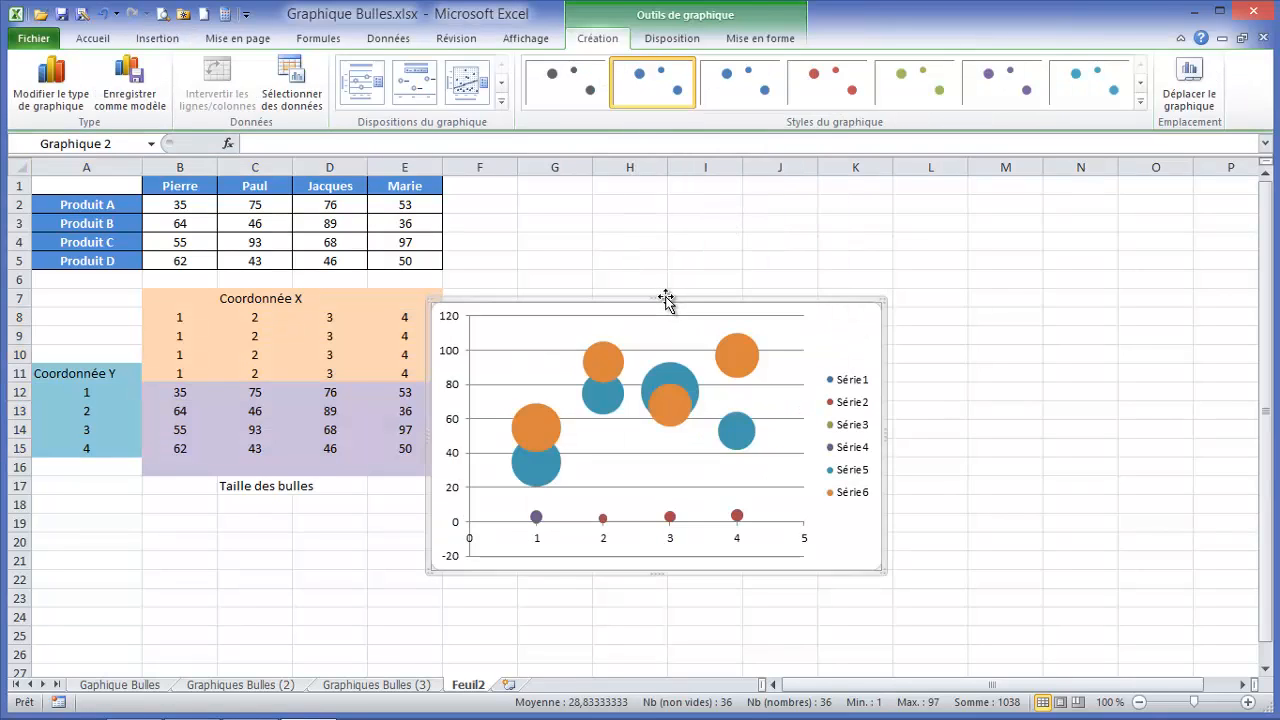
drag(666, 297, 756, 190)
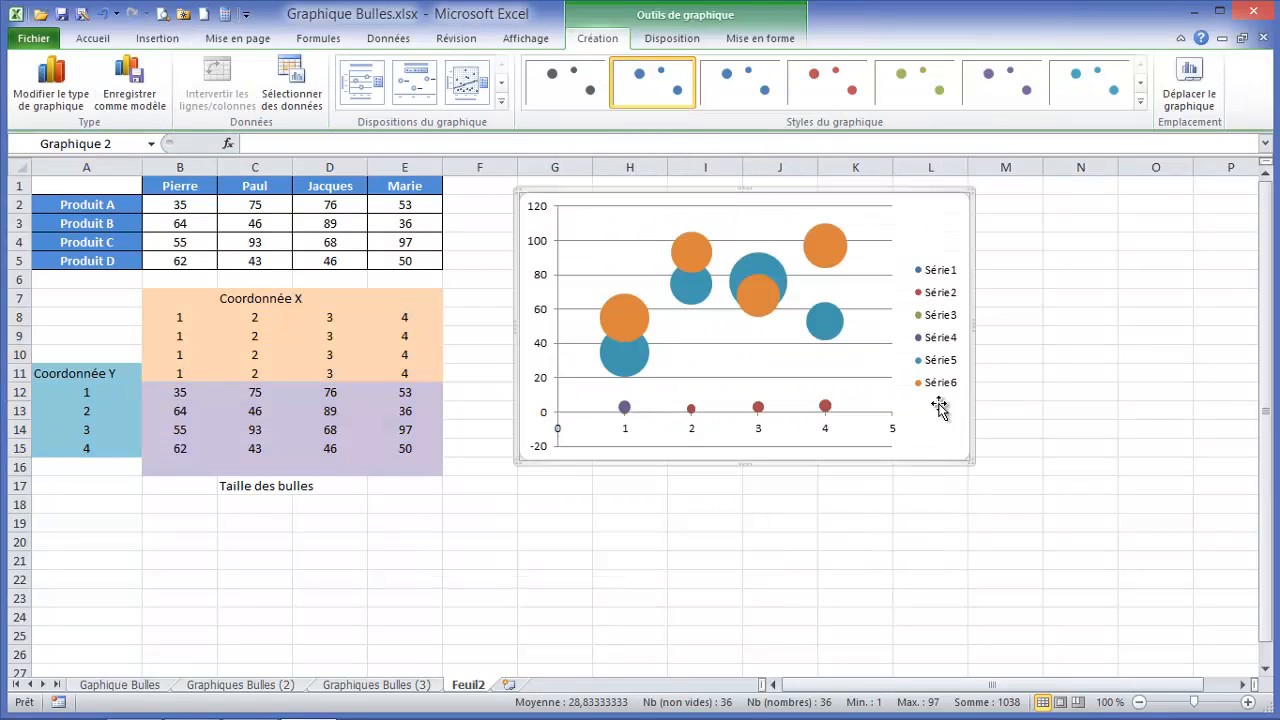
drag(970, 461, 1192, 514)
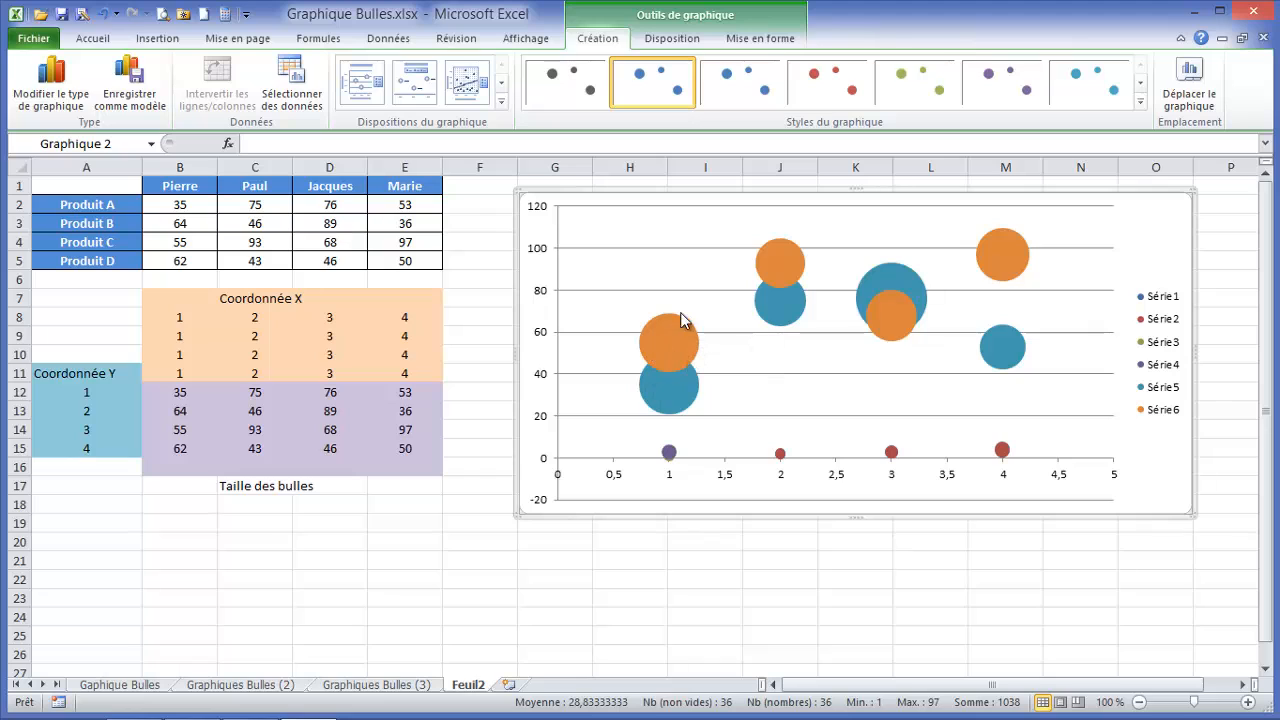
Step: Check which ranges feed the orange and blue bubble series, and open the chart's data source selection
click(778, 262)
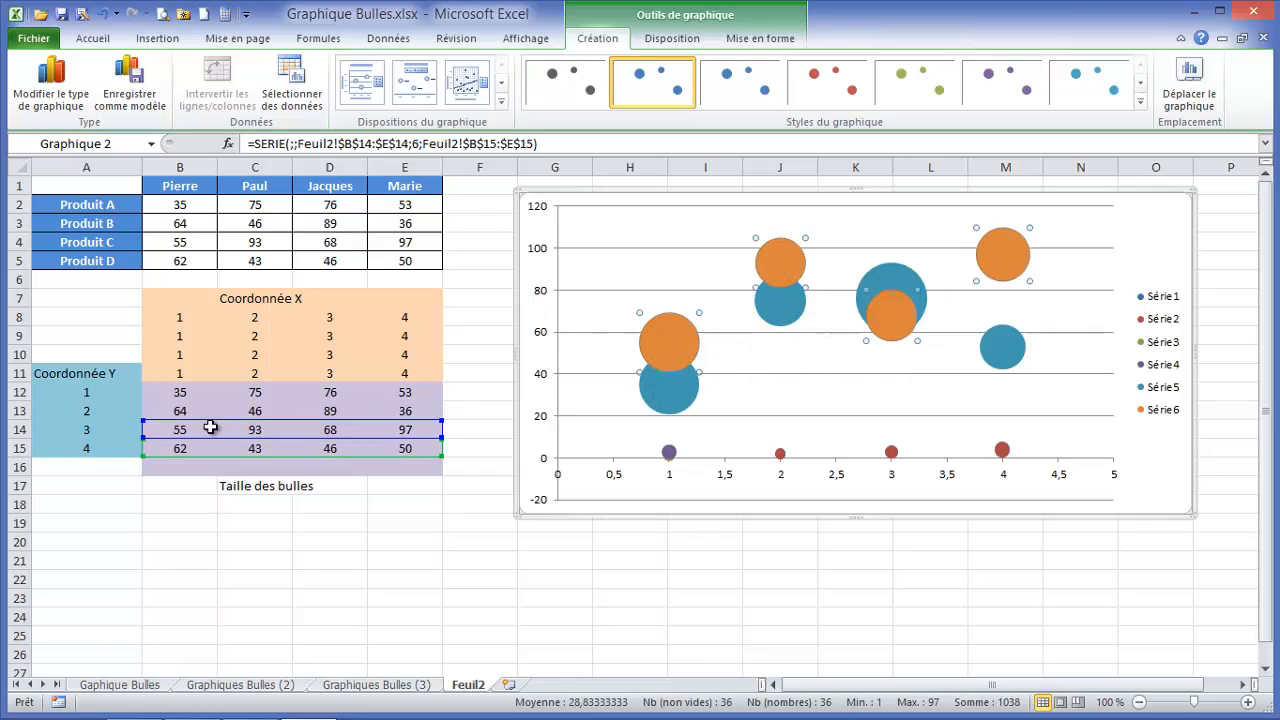
click(790, 318)
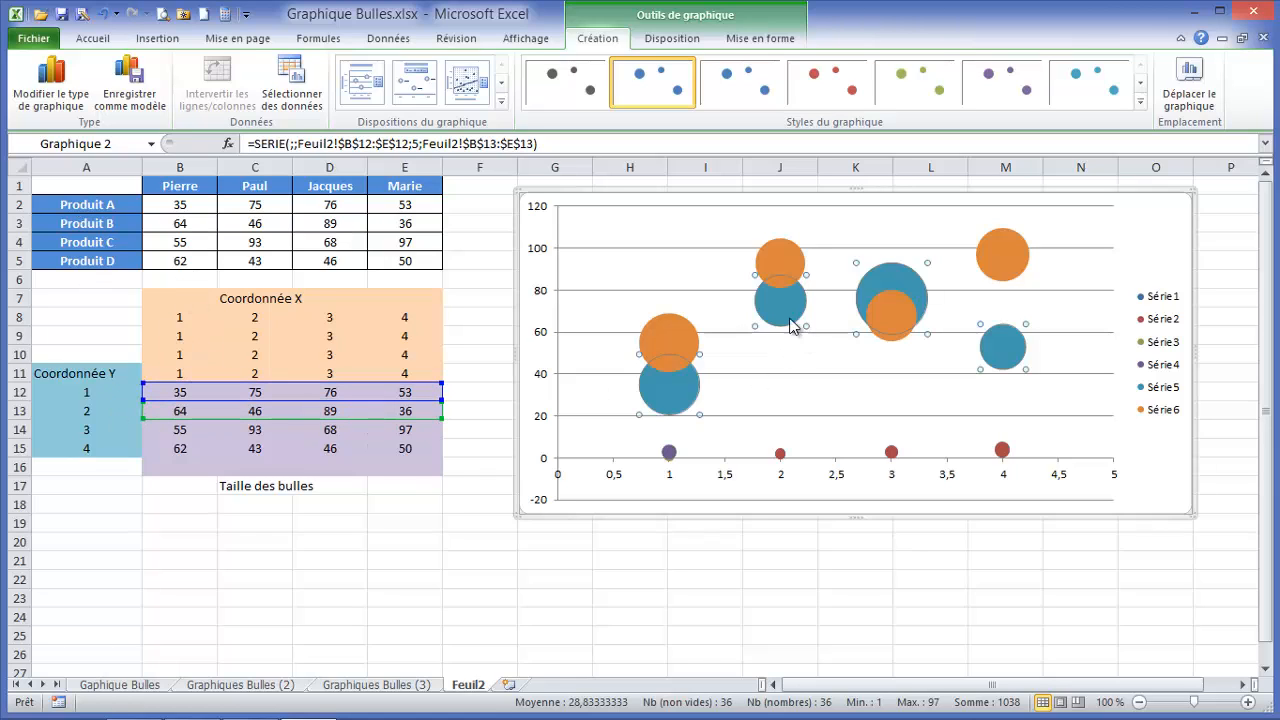
click(780, 262)
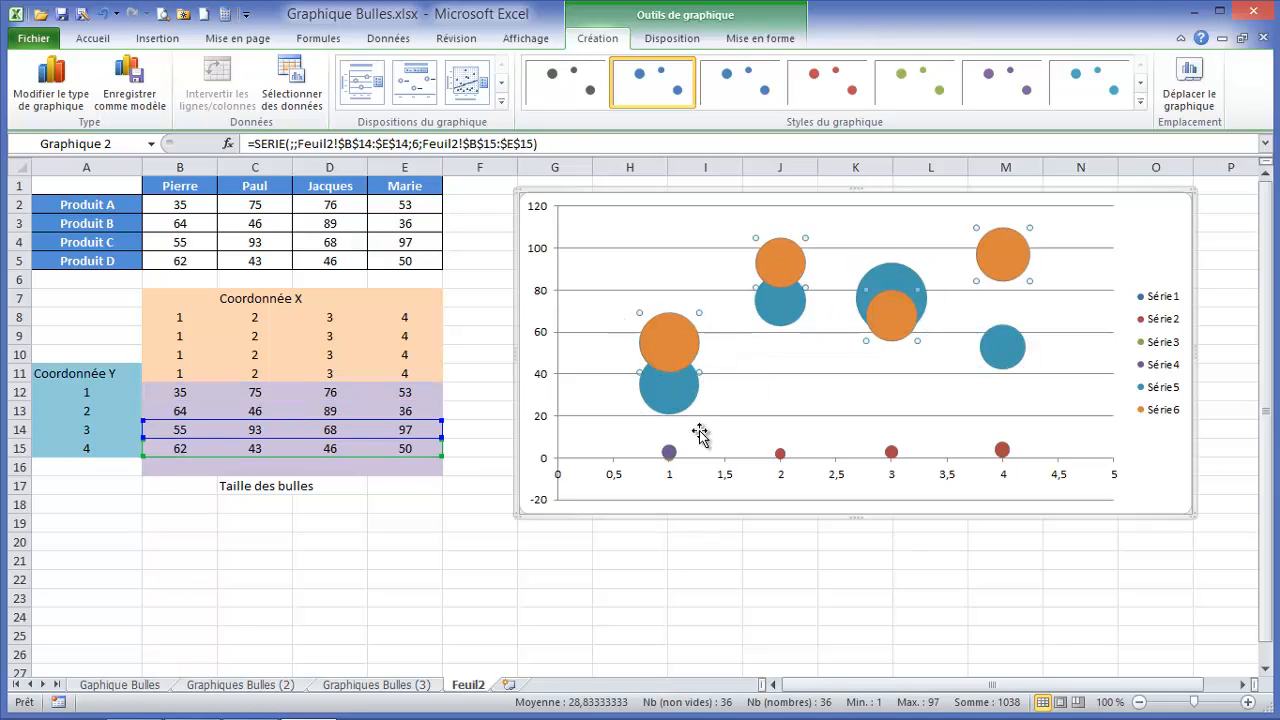
right_click(667, 343)
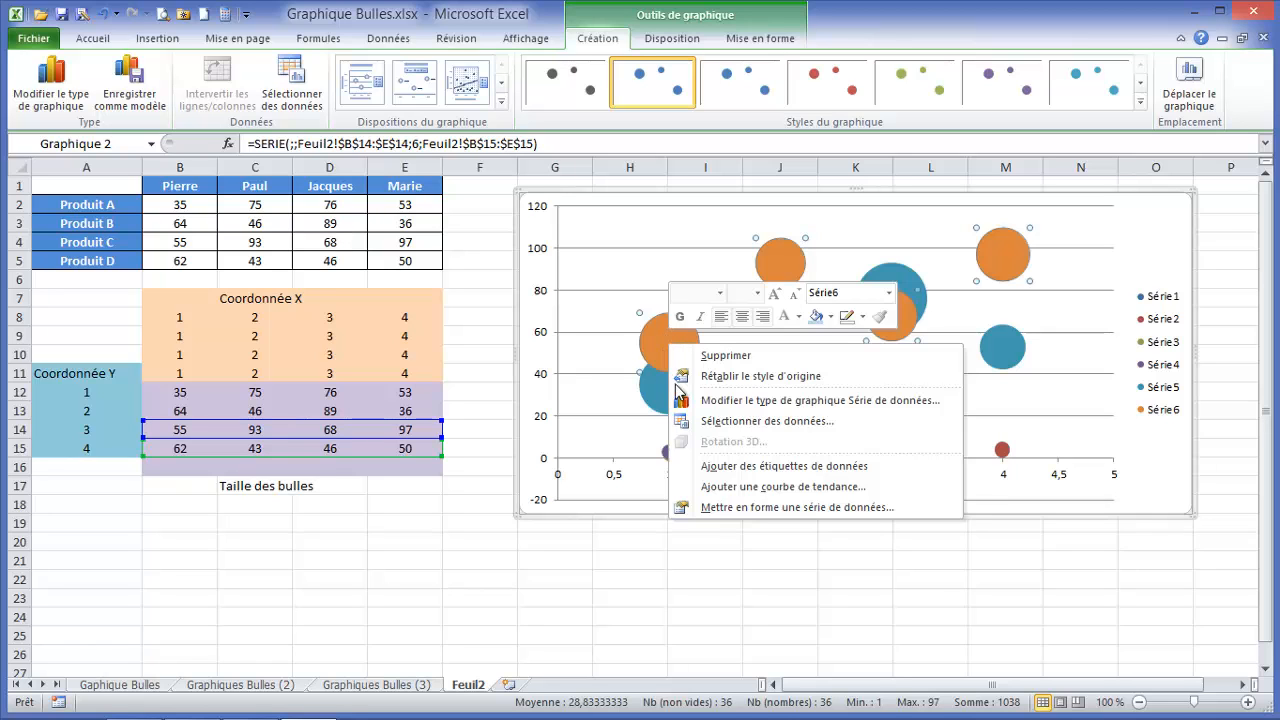
click(748, 426)
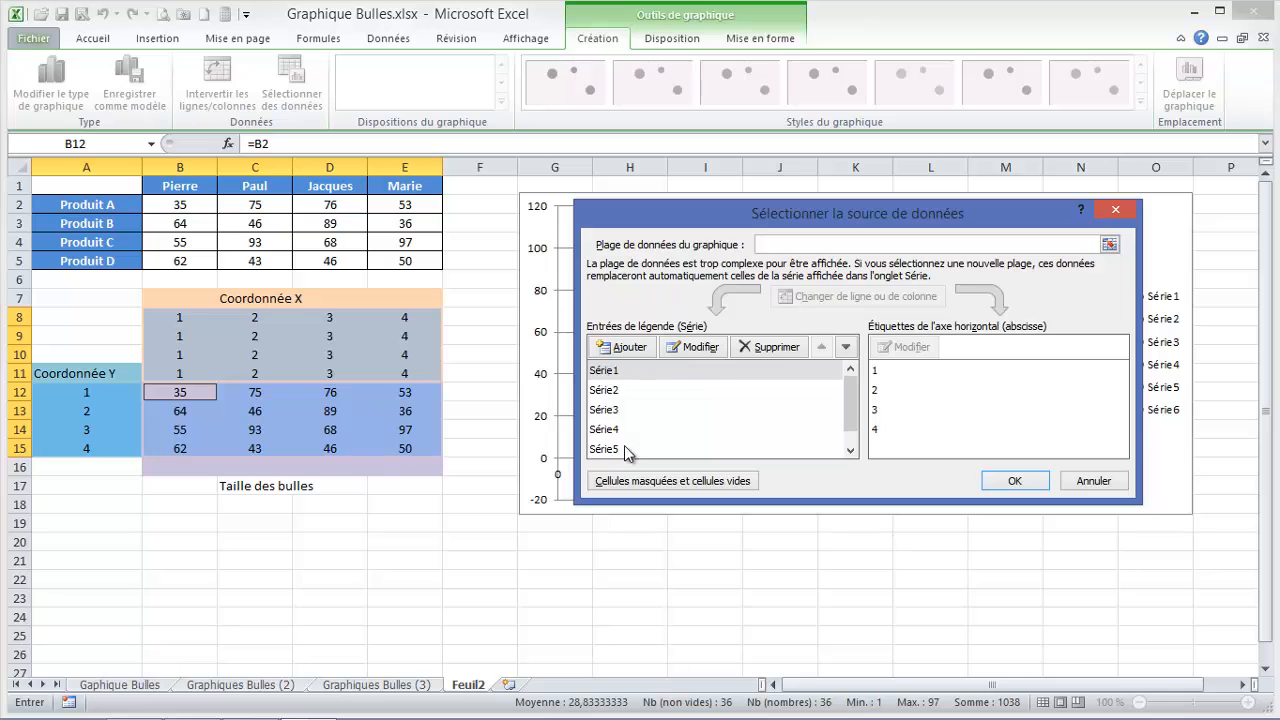
drag(922, 214, 877, 226)
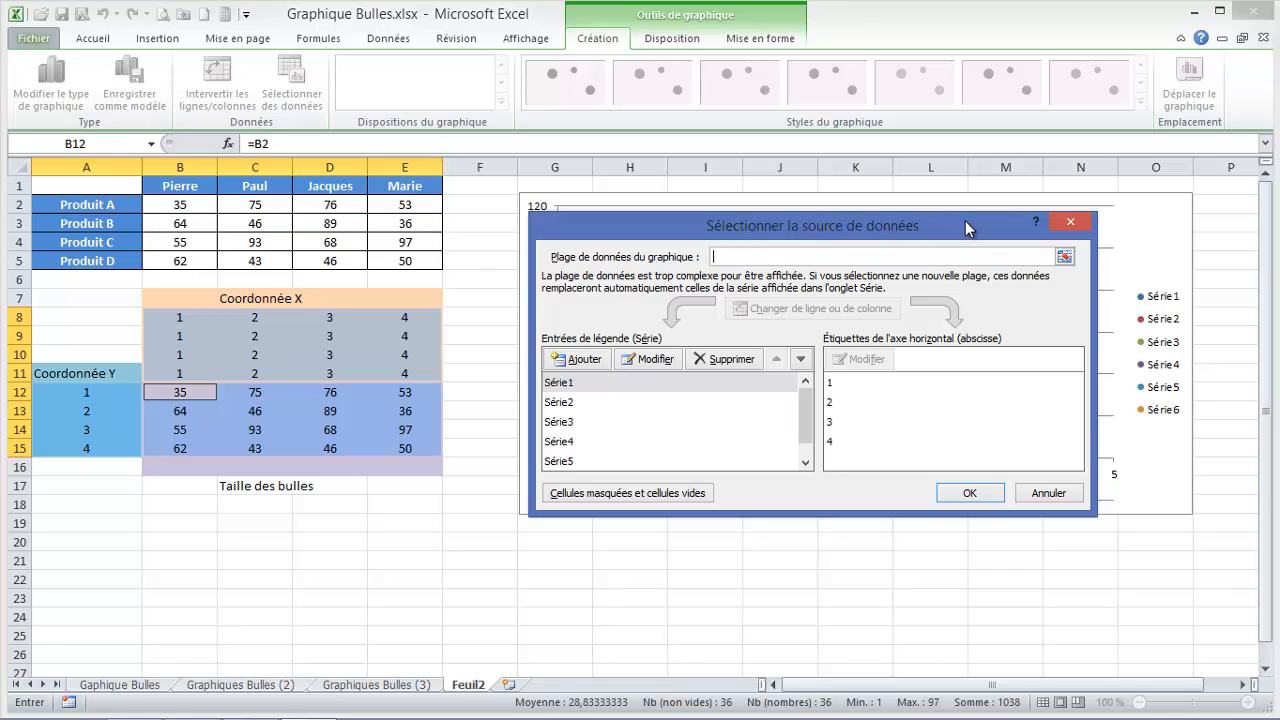
drag(966, 222, 1003, 170)
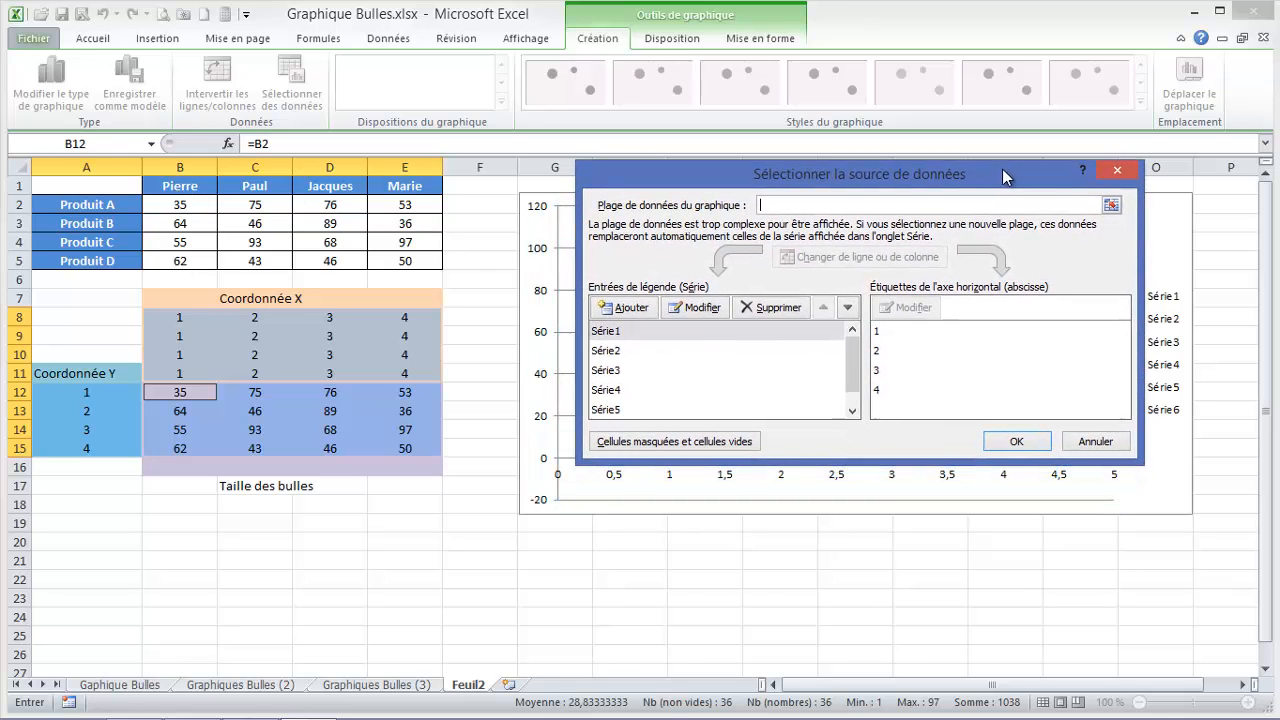
Step: Edit the first series, Série1, and link its name to cell B1
click(610, 332)
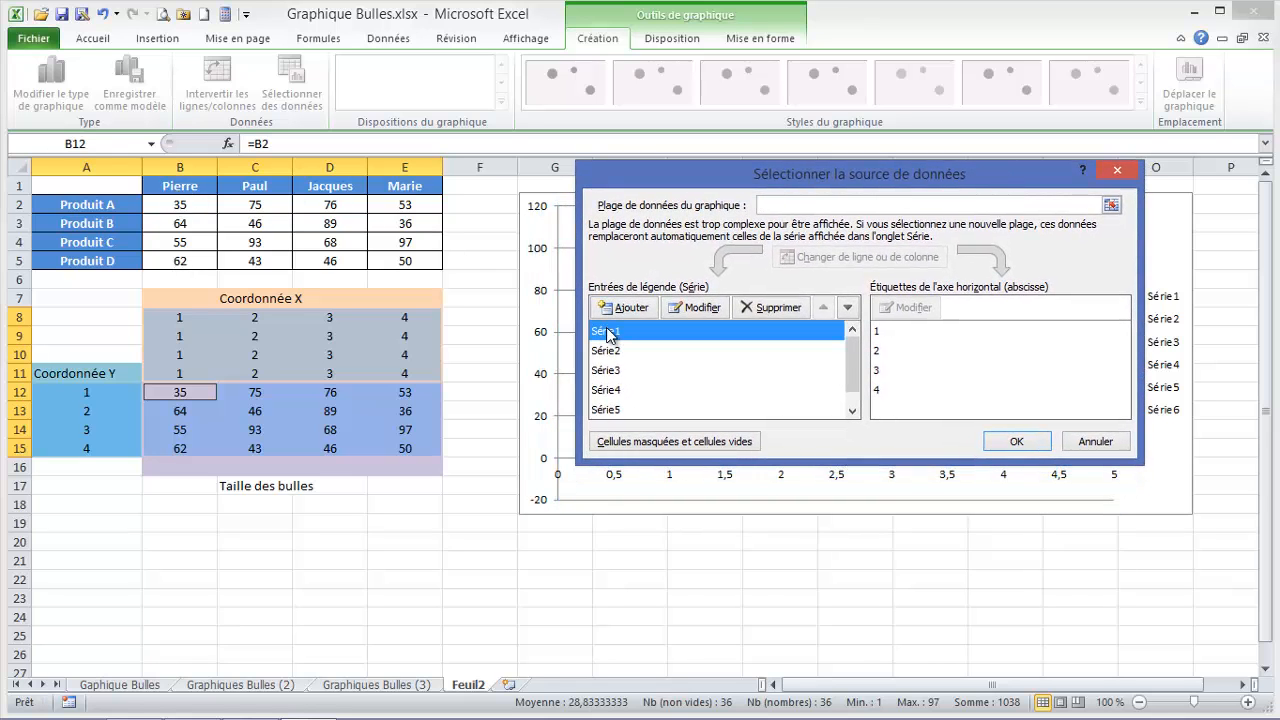
click(697, 307)
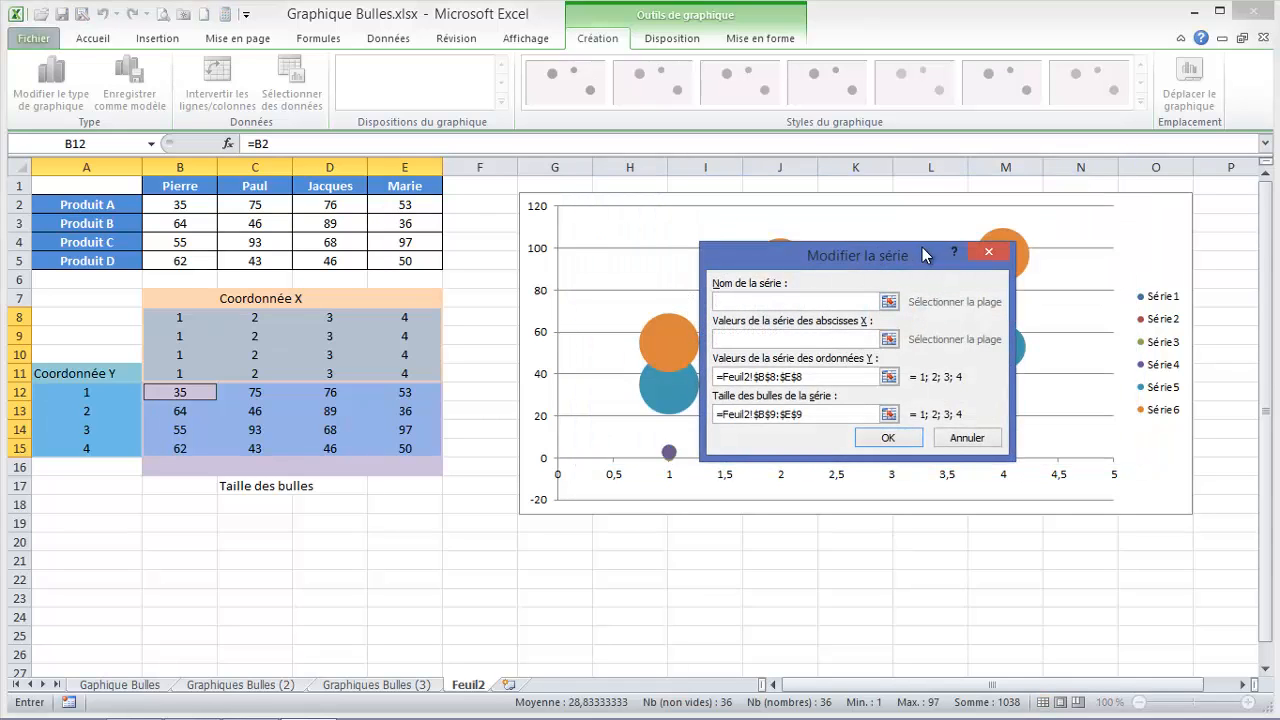
drag(922, 247, 833, 218)
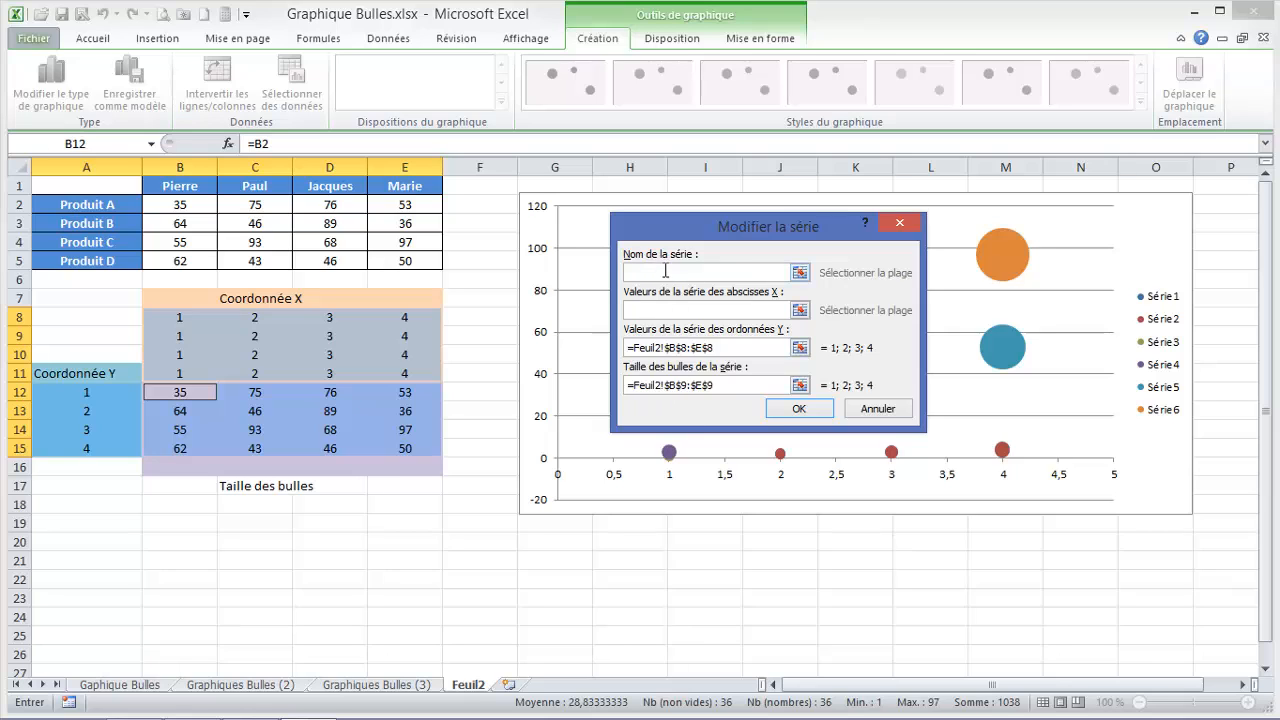
click(800, 273)
click(184, 189)
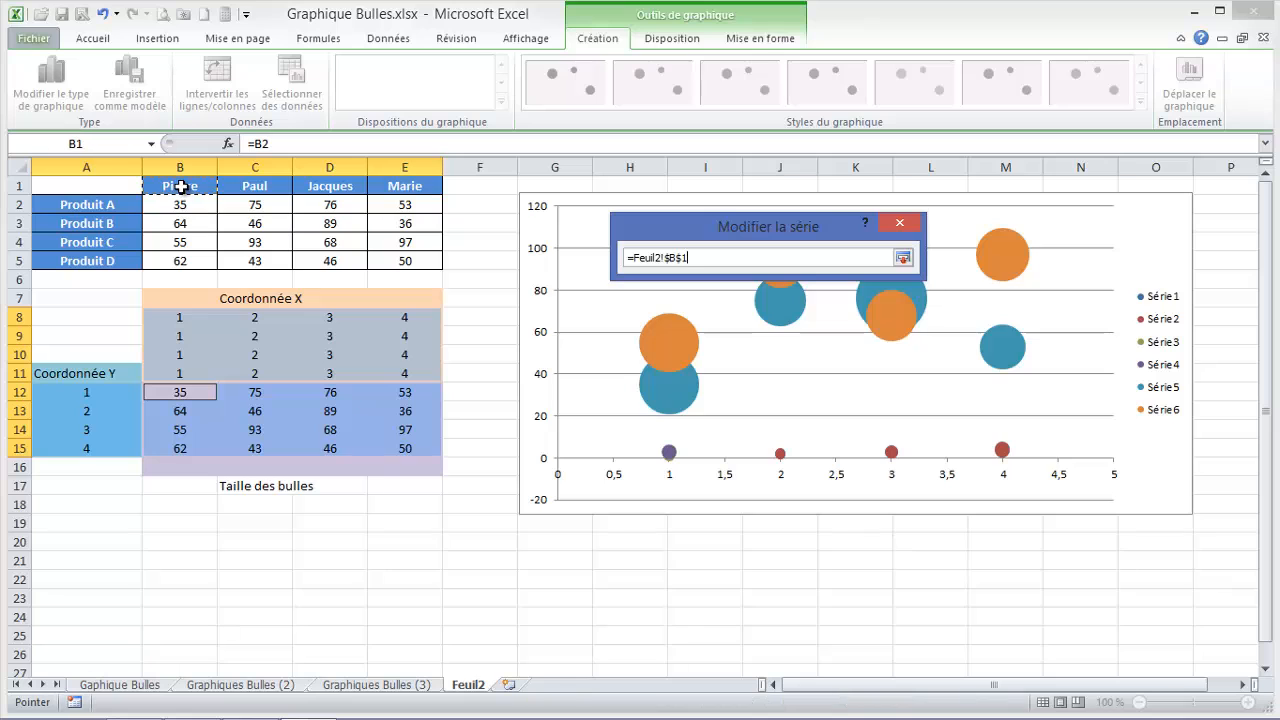
click(903, 259)
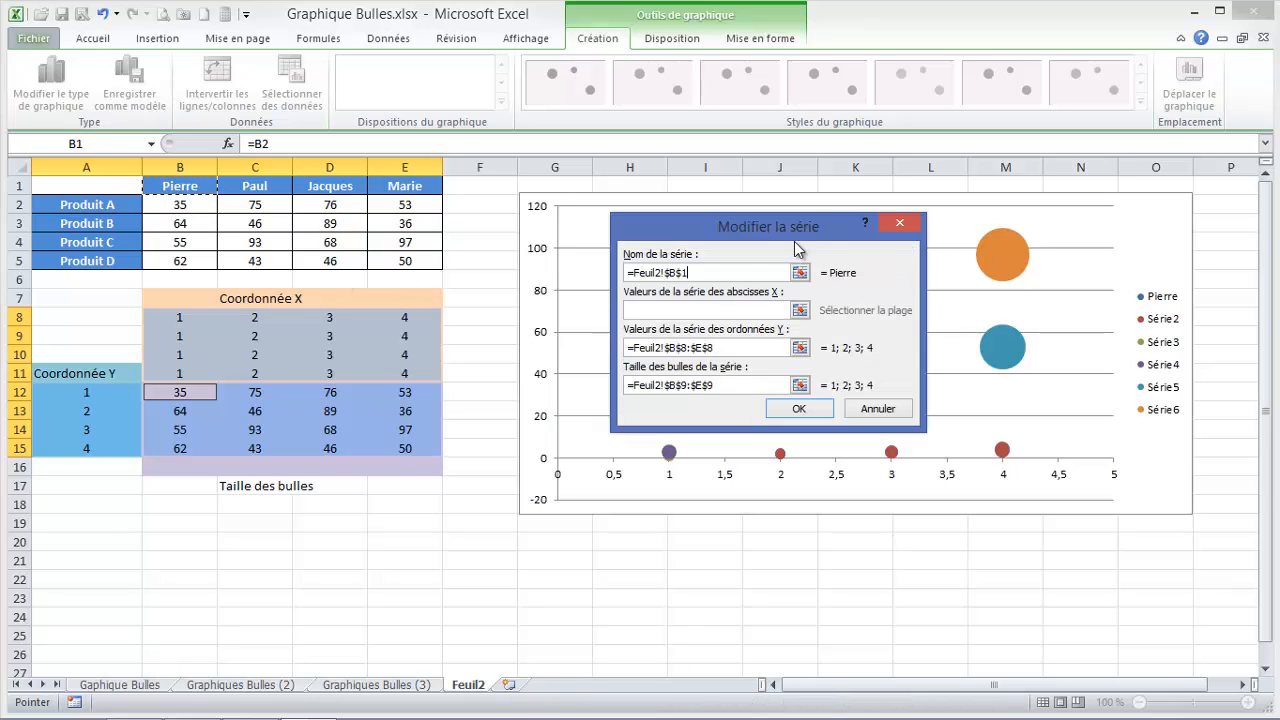
Step: Set the first series' X values to B8:B11 and its Y values to A12:A15
click(800, 311)
drag(180, 316, 180, 372)
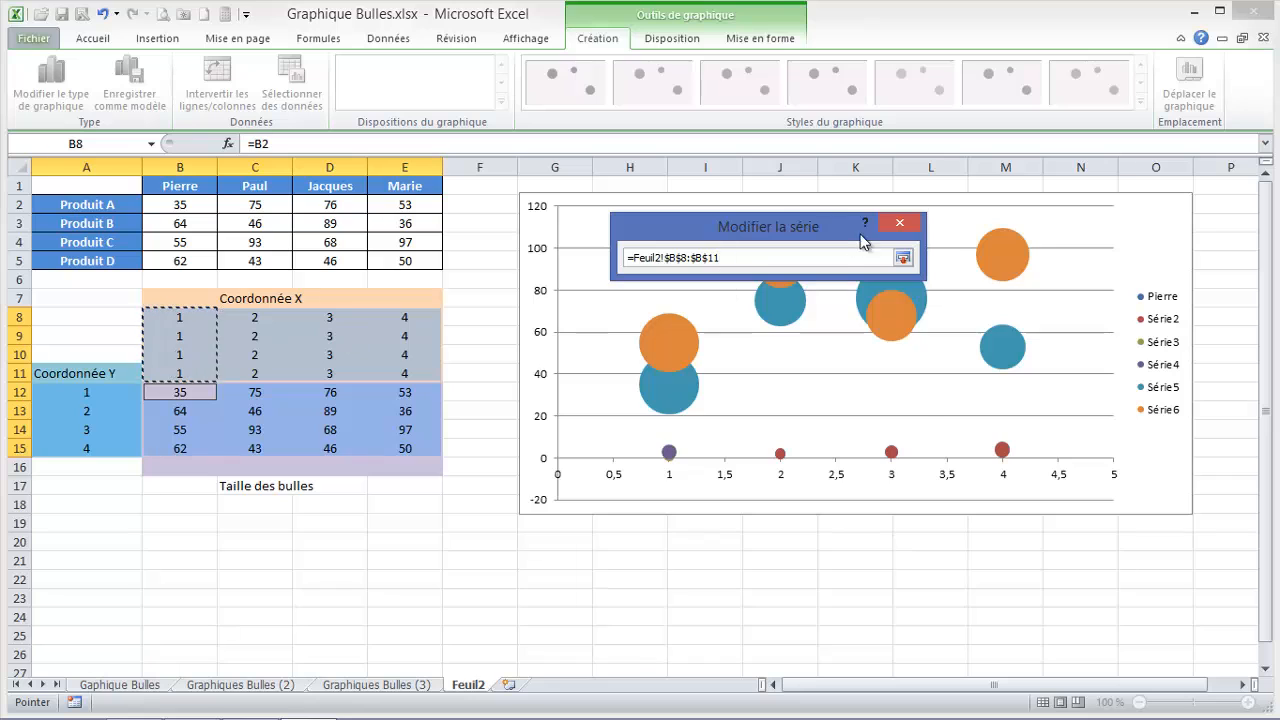
click(903, 258)
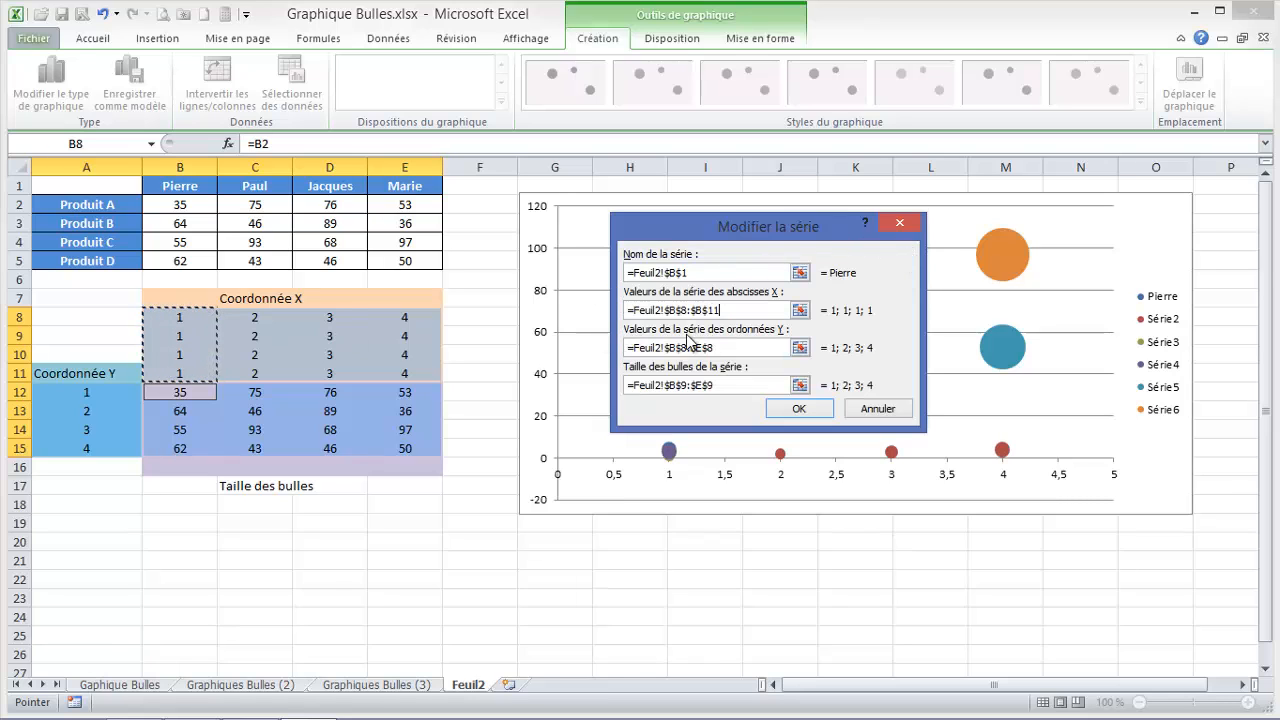
click(800, 348)
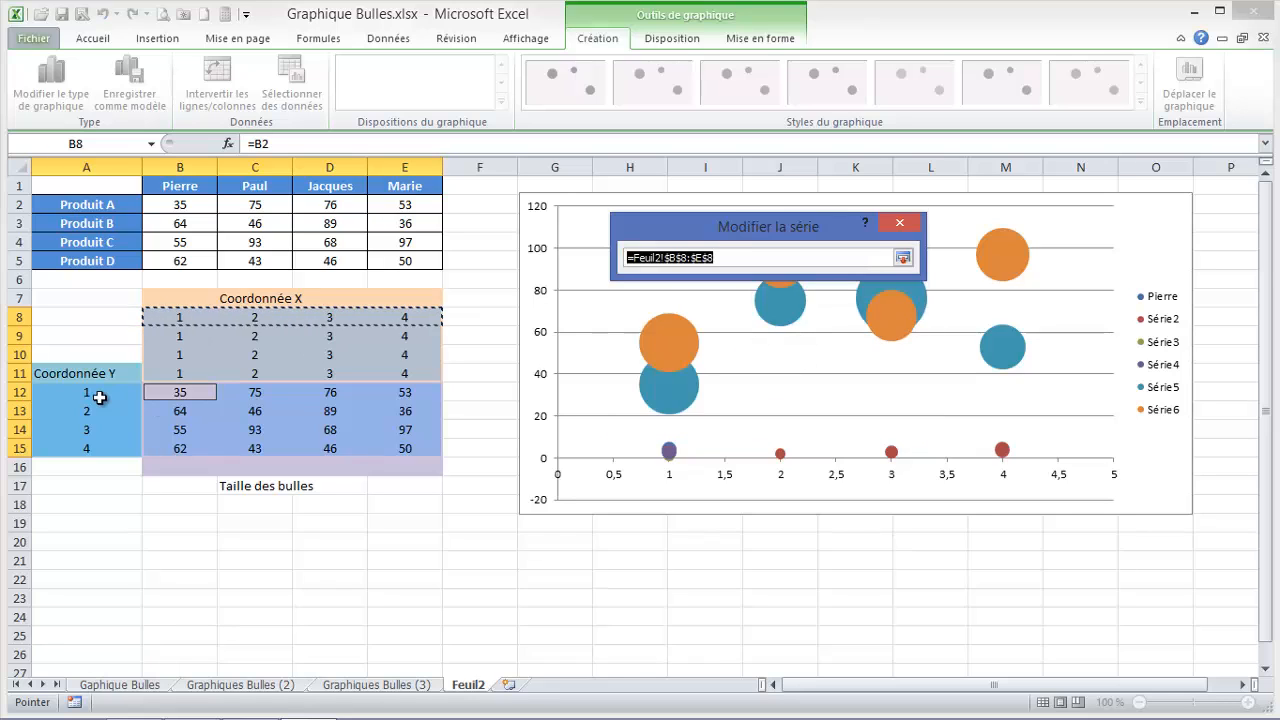
drag(86, 390, 86, 442)
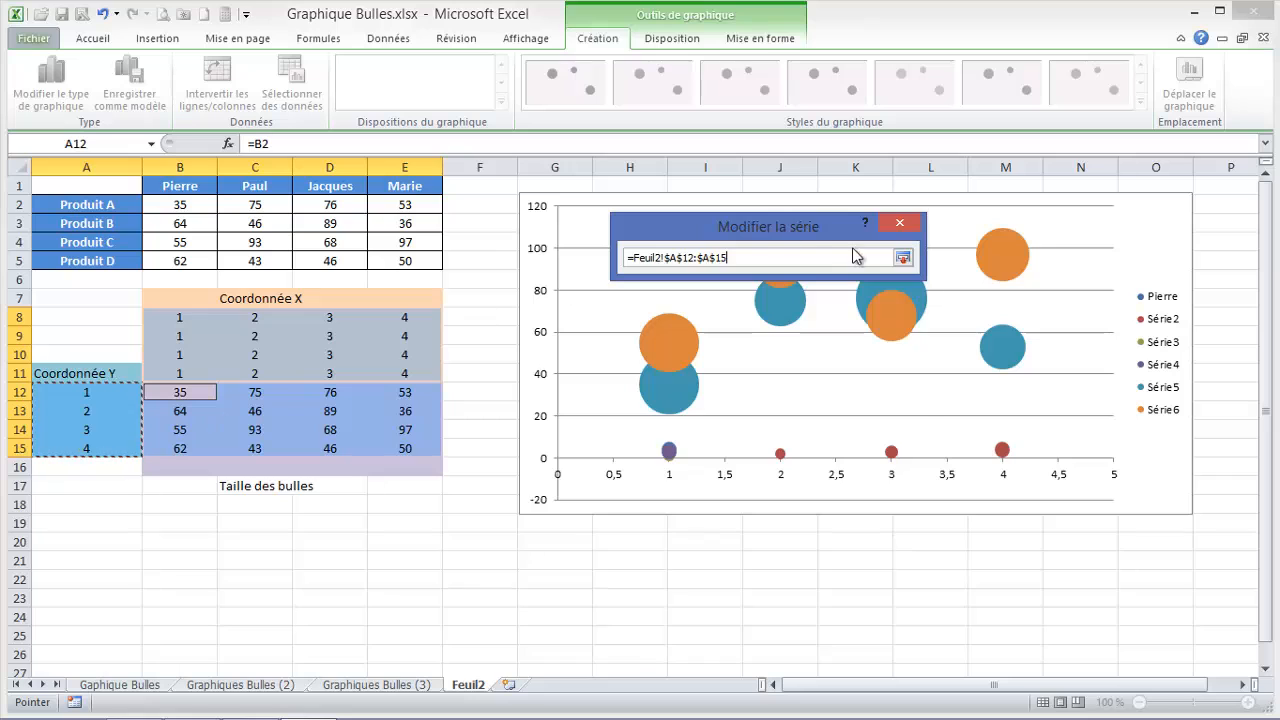
click(903, 258)
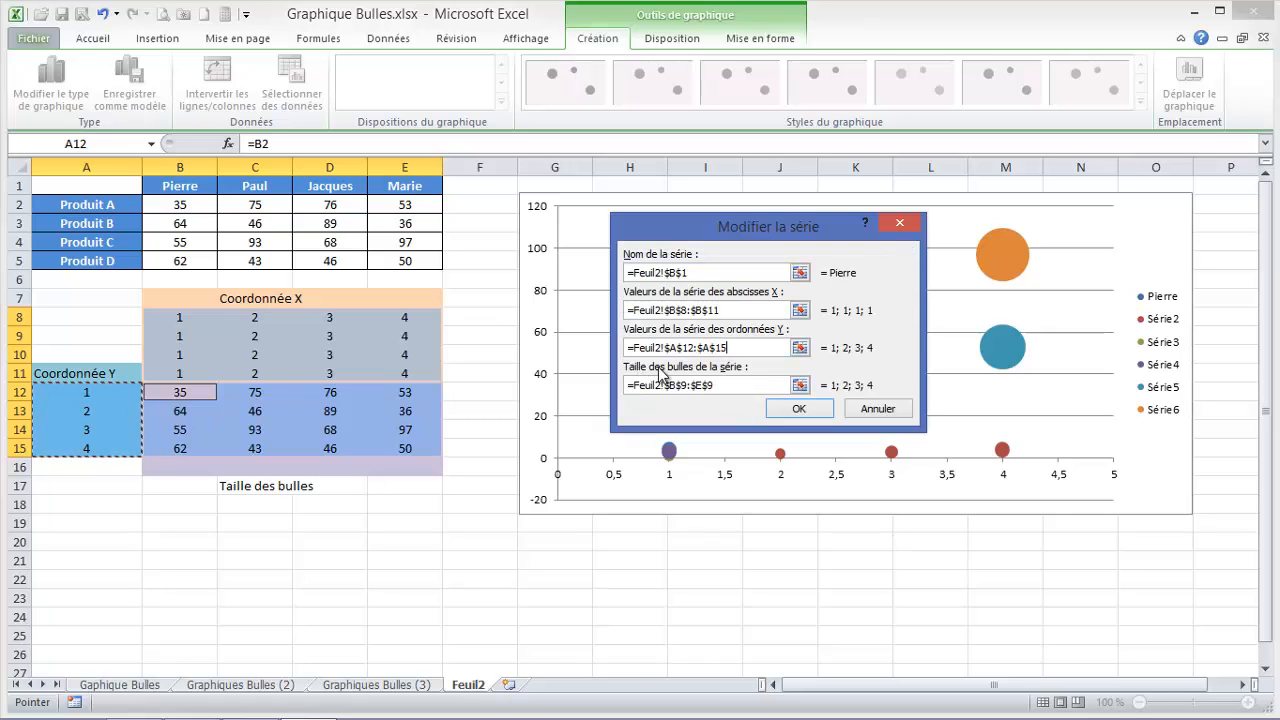
Step: Set the first series' bubble sizes to B12:B15 and apply the series changes
click(799, 387)
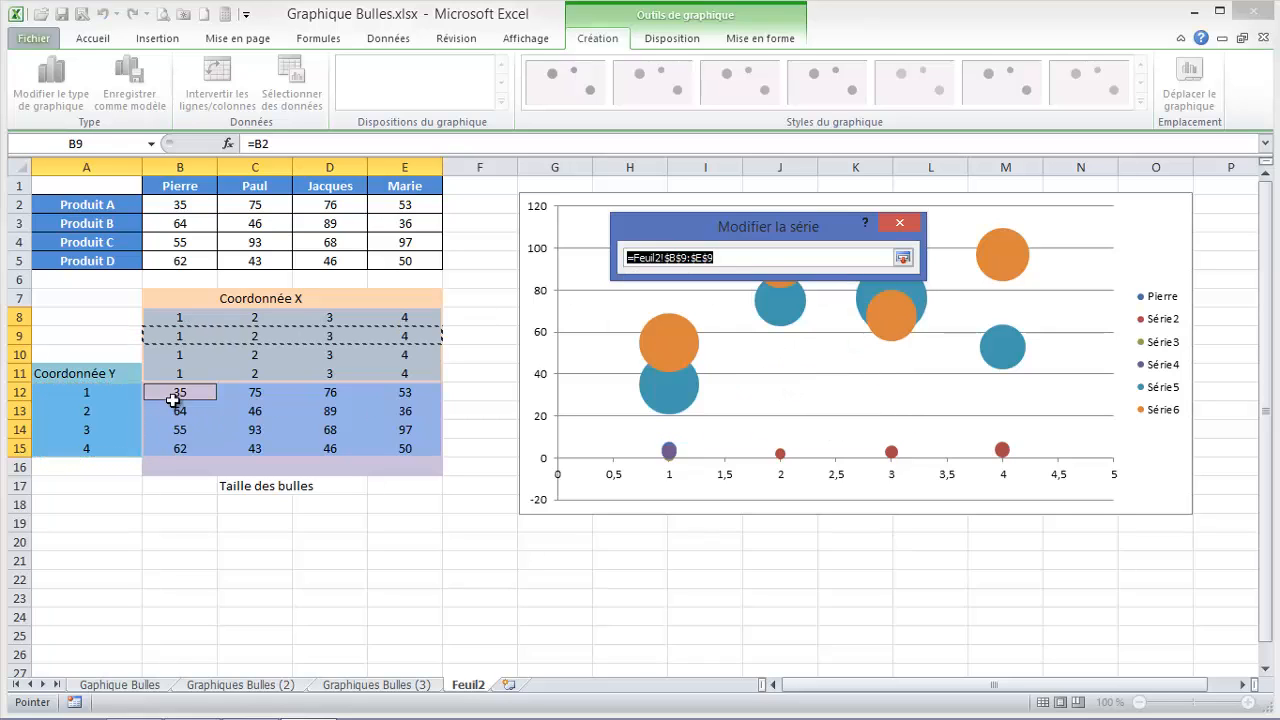
drag(177, 393, 180, 448)
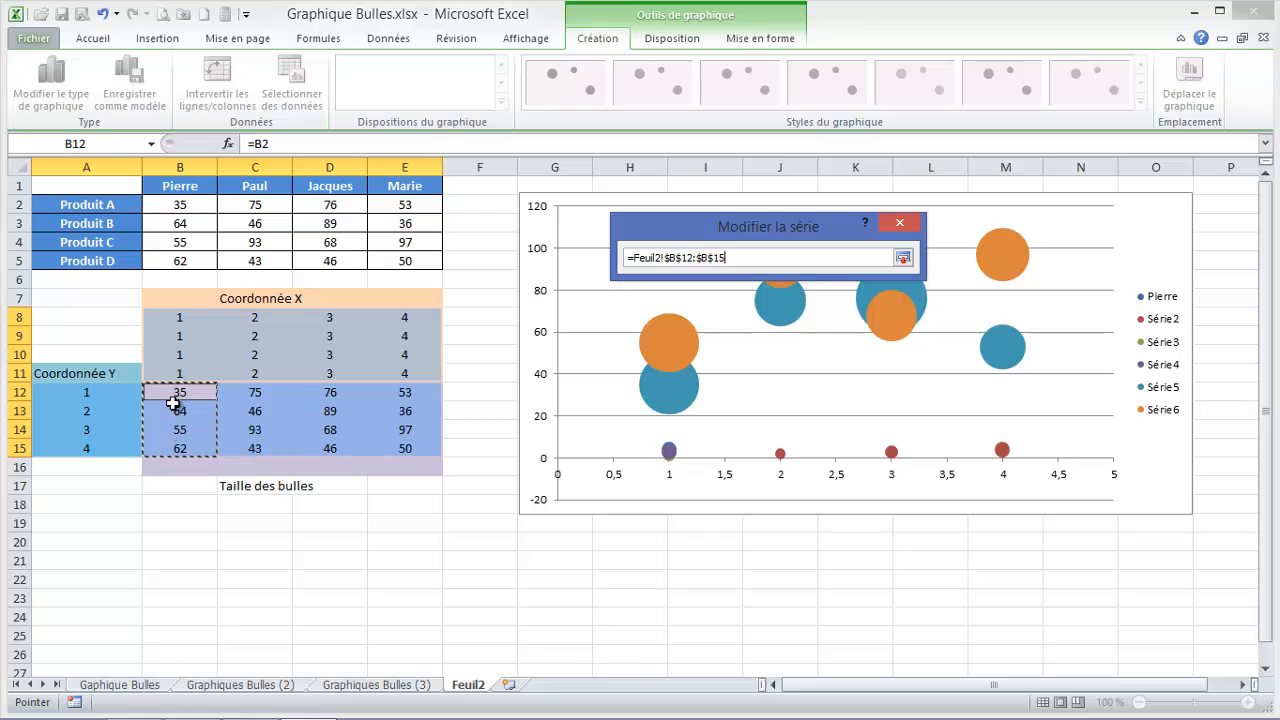
click(903, 258)
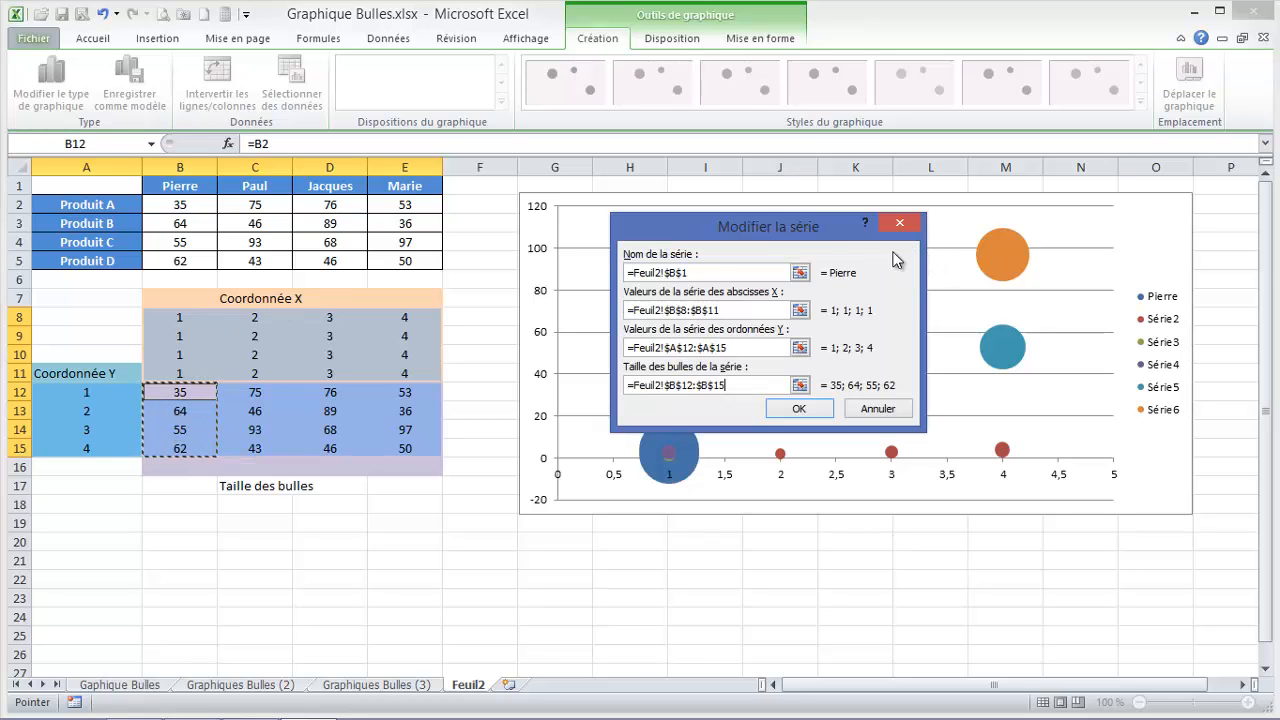
click(795, 410)
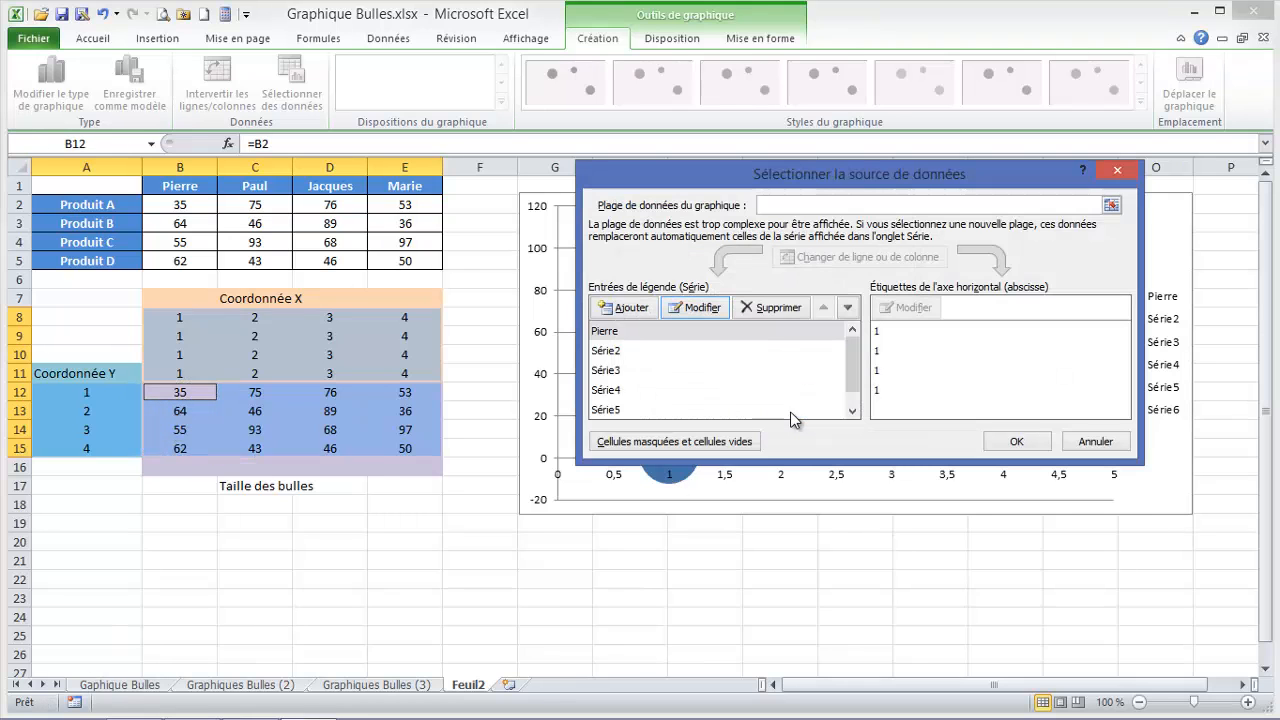
Step: Edit the second series, Série2, linking its name to cell C1 and its X values to C8:C11
click(615, 352)
click(703, 309)
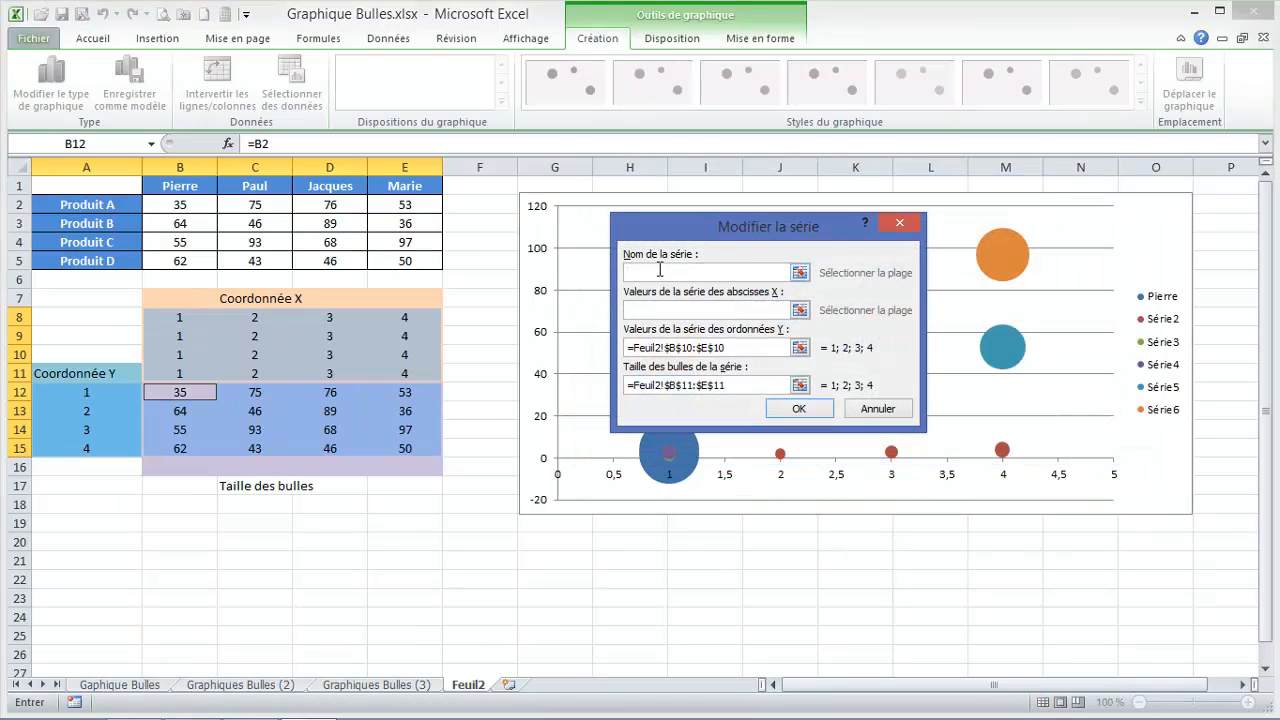
click(257, 187)
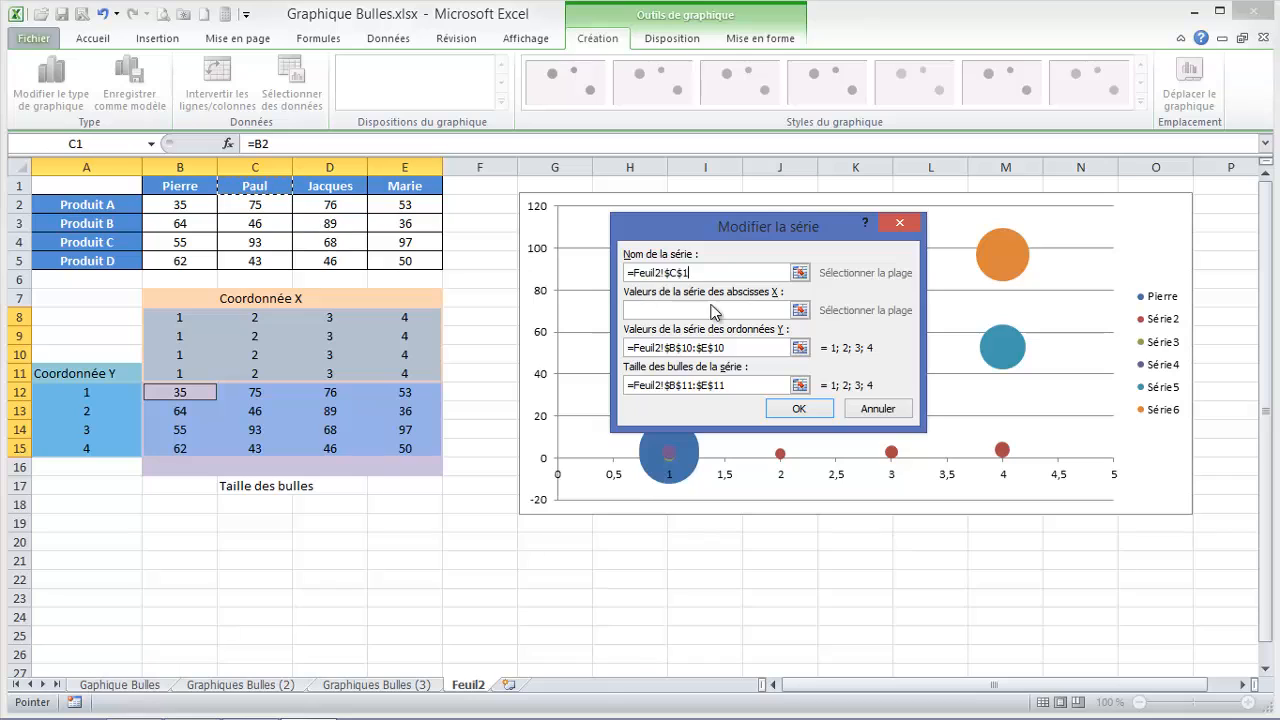
click(805, 311)
drag(263, 318, 259, 373)
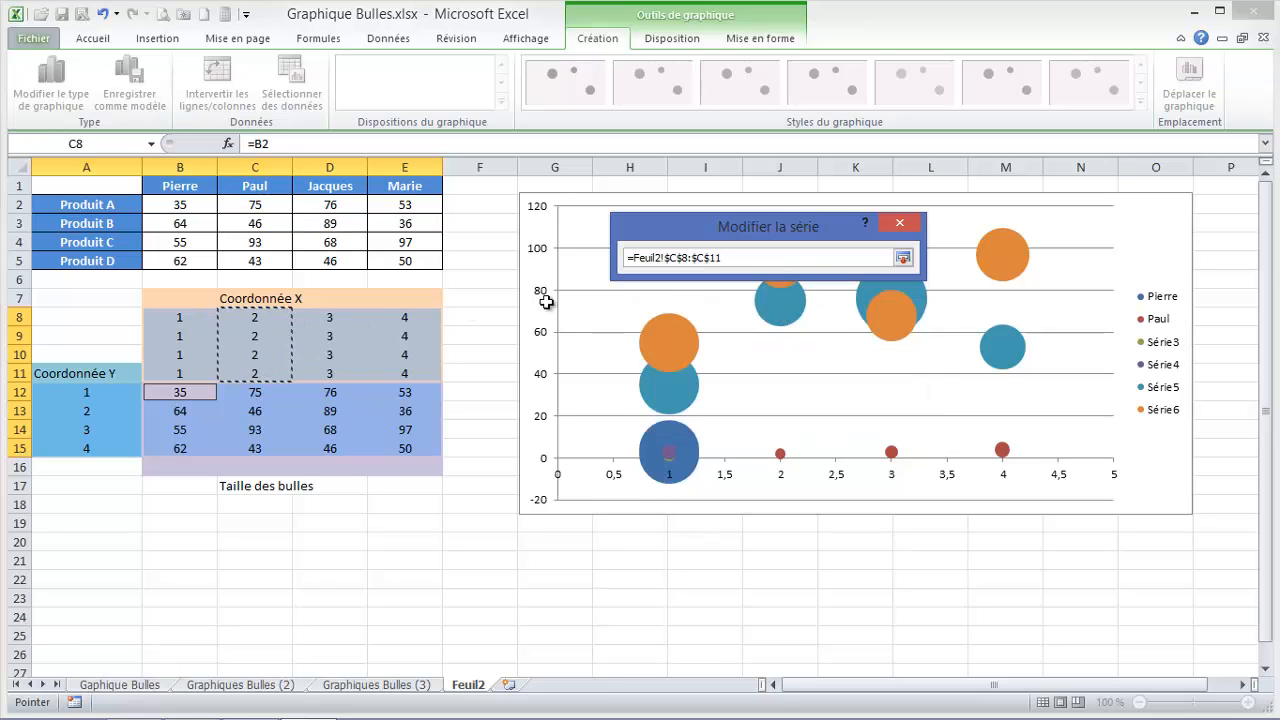
click(903, 257)
Step: Set the second series' Y values to A12:A15 and its bubble sizes to C12:C15, and apply the changes
click(801, 349)
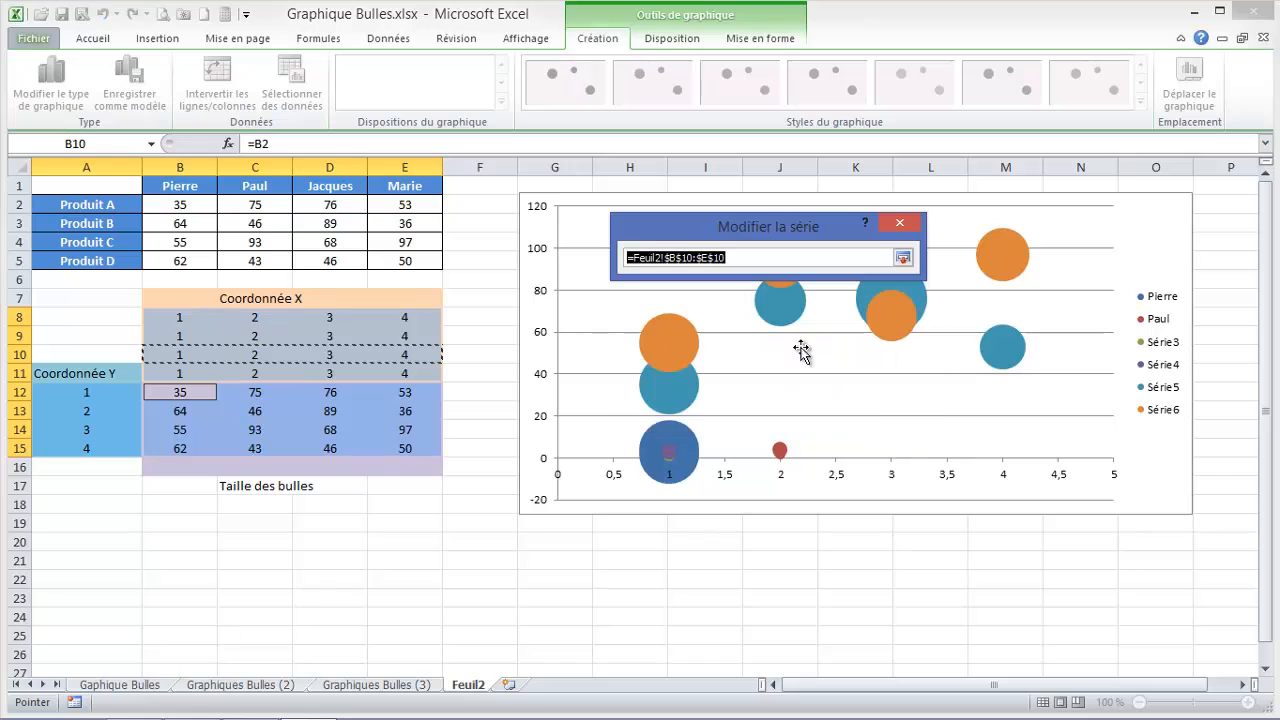
drag(86, 392, 86, 446)
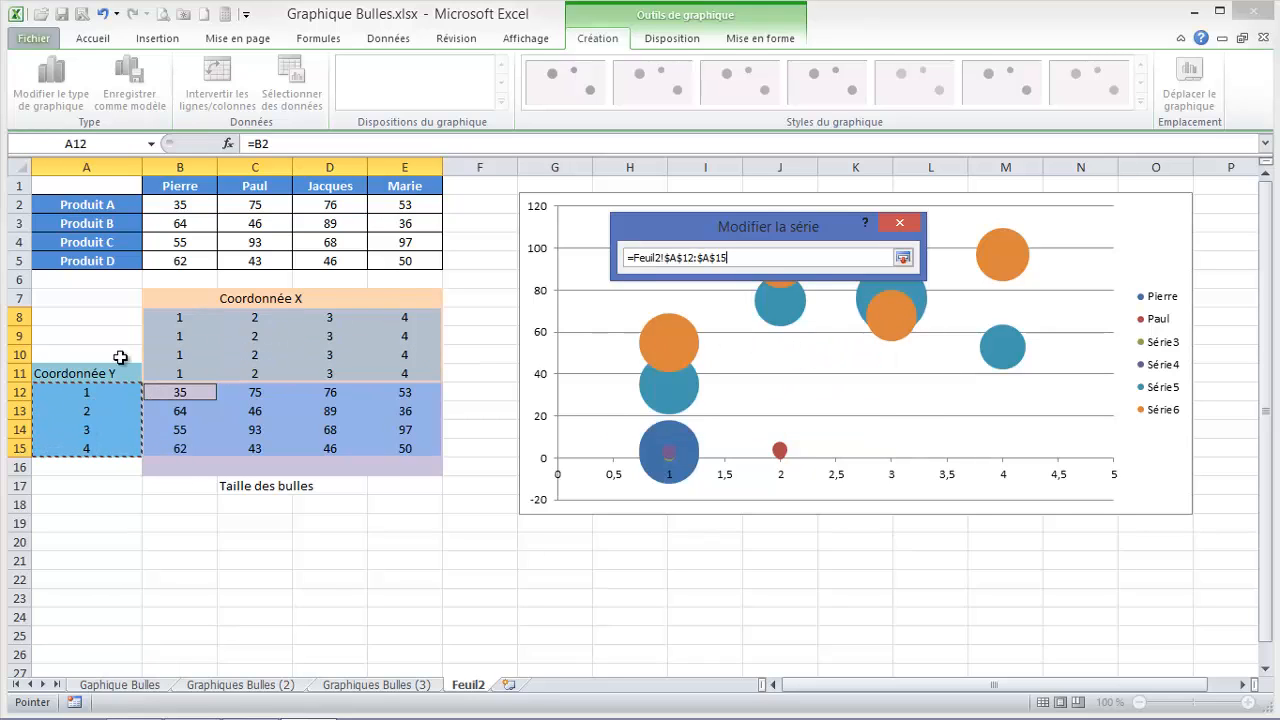
click(903, 257)
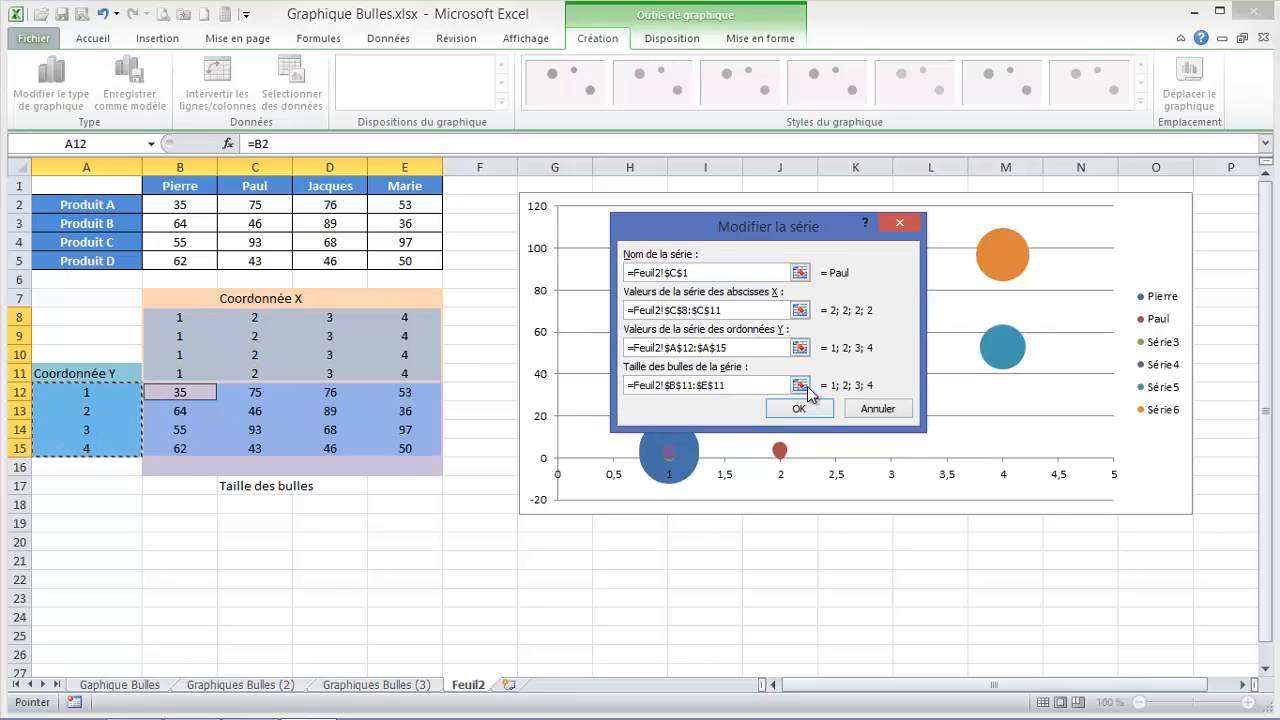
click(800, 385)
drag(256, 392, 262, 443)
click(903, 257)
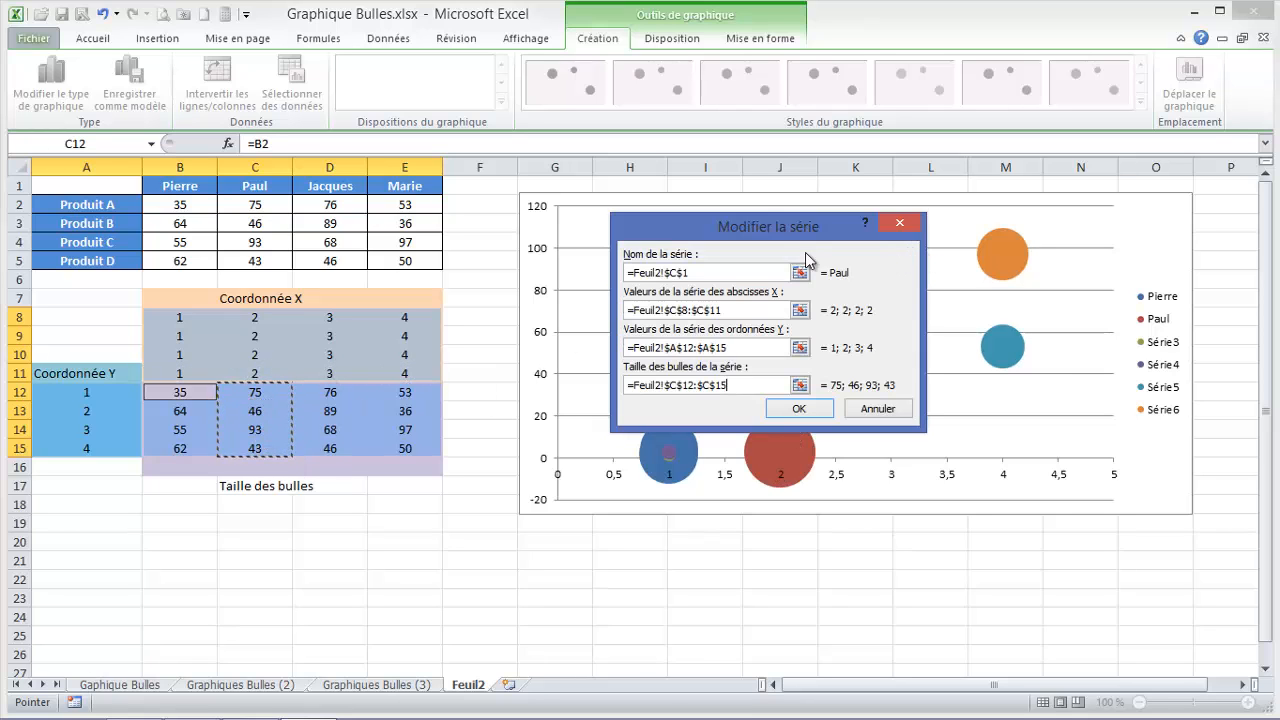
click(798, 408)
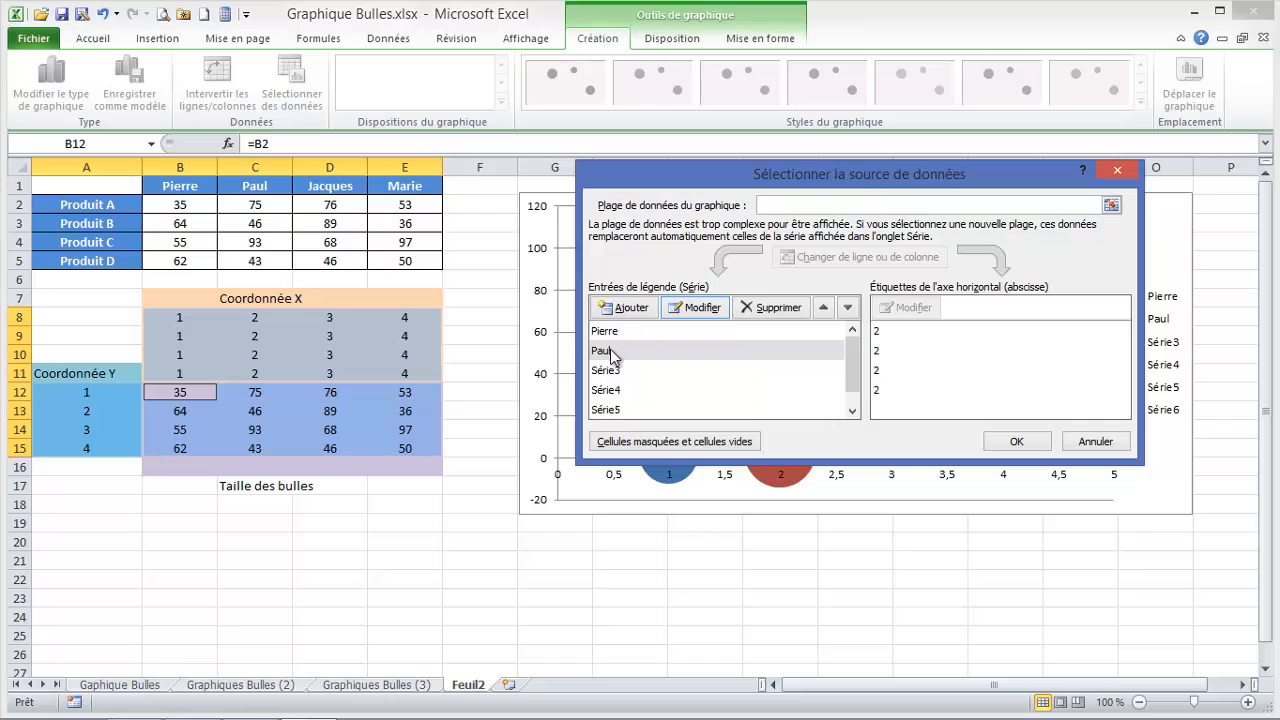
Step: Edit the third series, Série3, linking its name to cell D1 and its X values to D8:D11
click(617, 372)
click(696, 307)
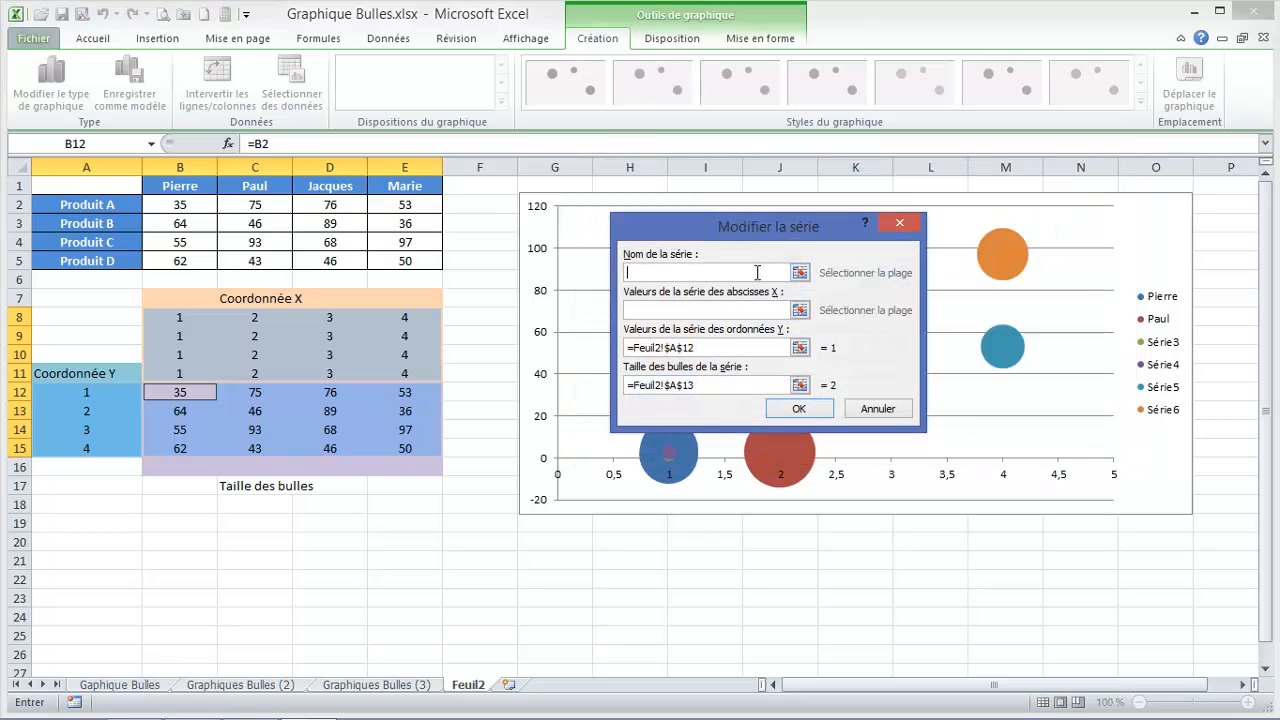
click(799, 273)
click(338, 190)
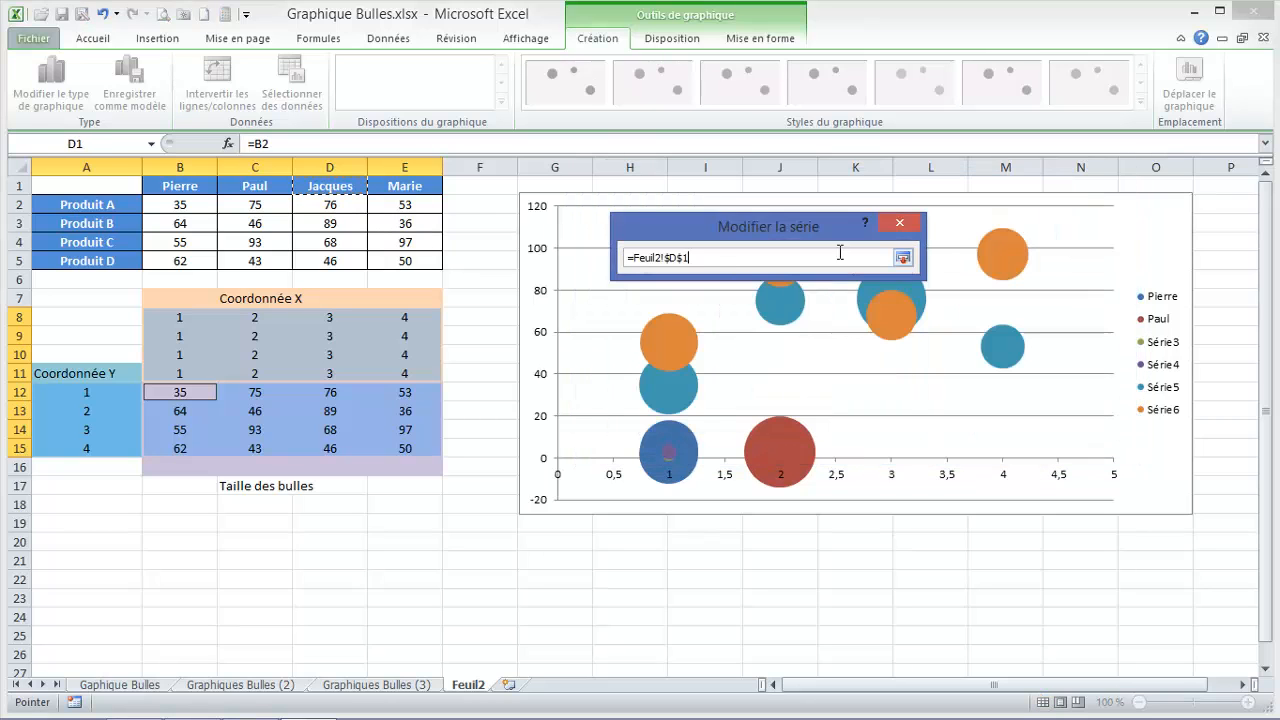
click(903, 257)
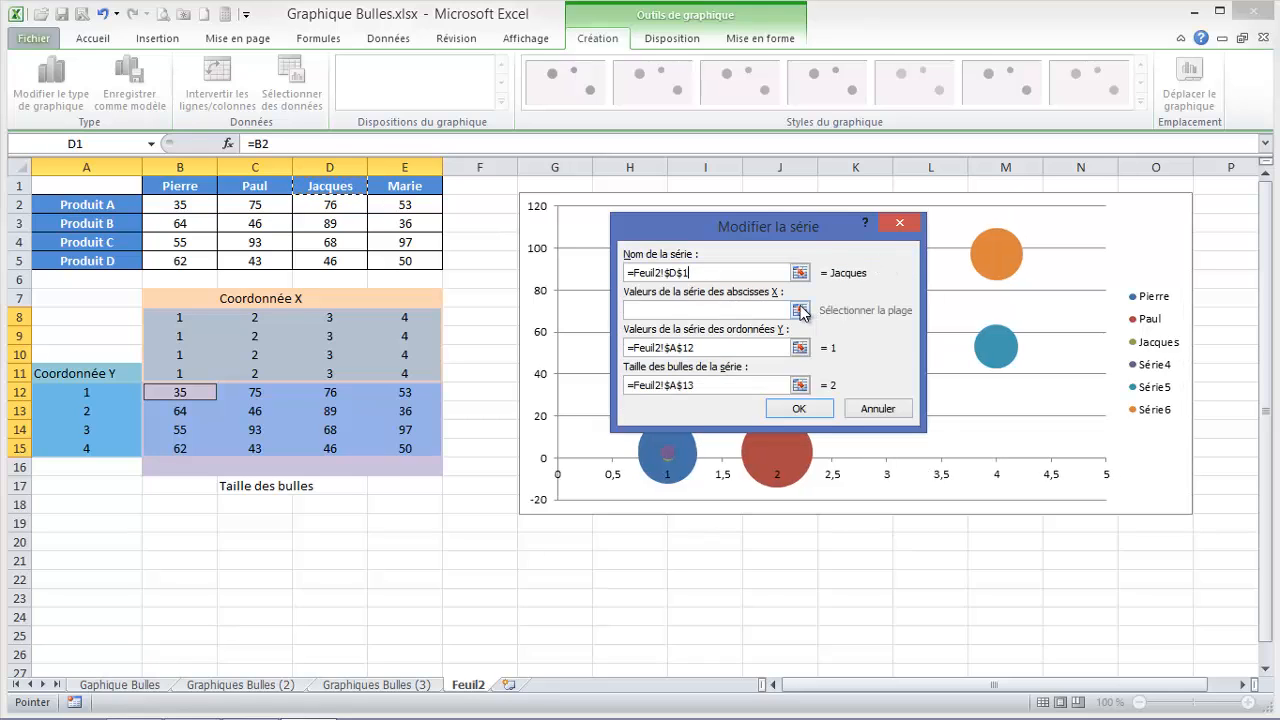
click(800, 310)
drag(327, 320, 335, 371)
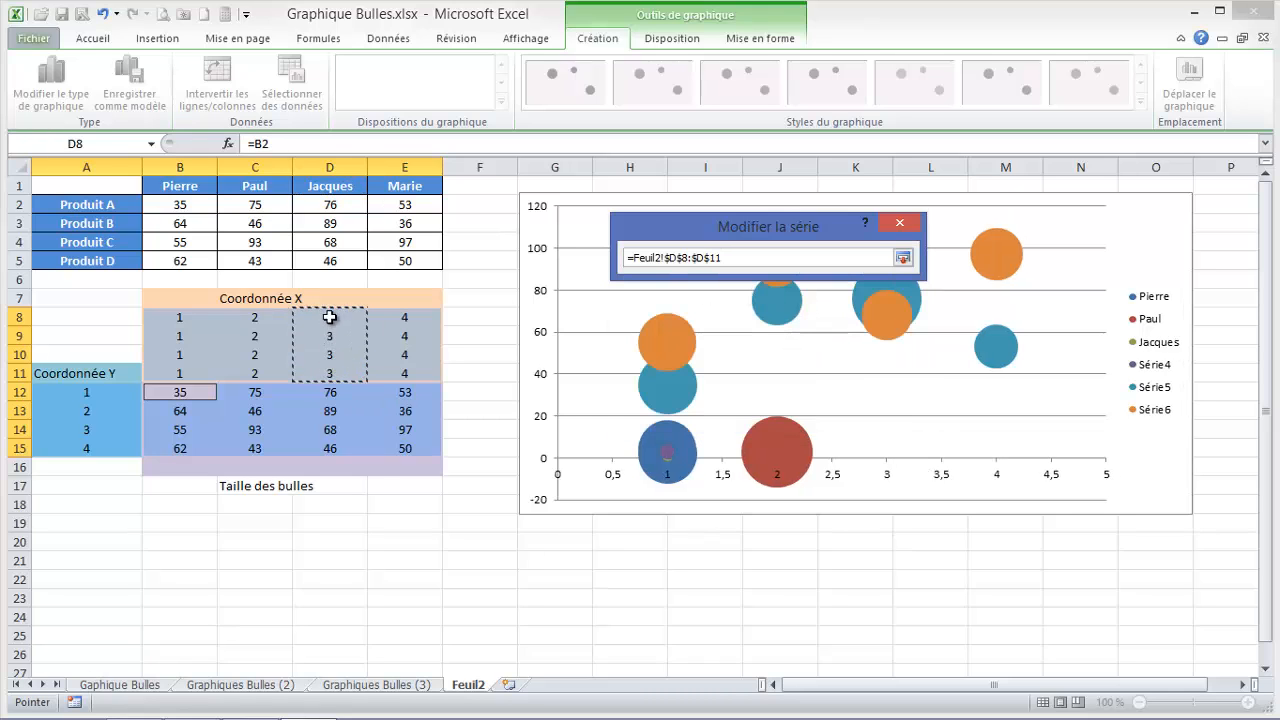
click(903, 257)
Step: Set the third series' Y values to A12:A15 and its bubble sizes to D12:D15, and apply the changes
click(800, 357)
click(46, 393)
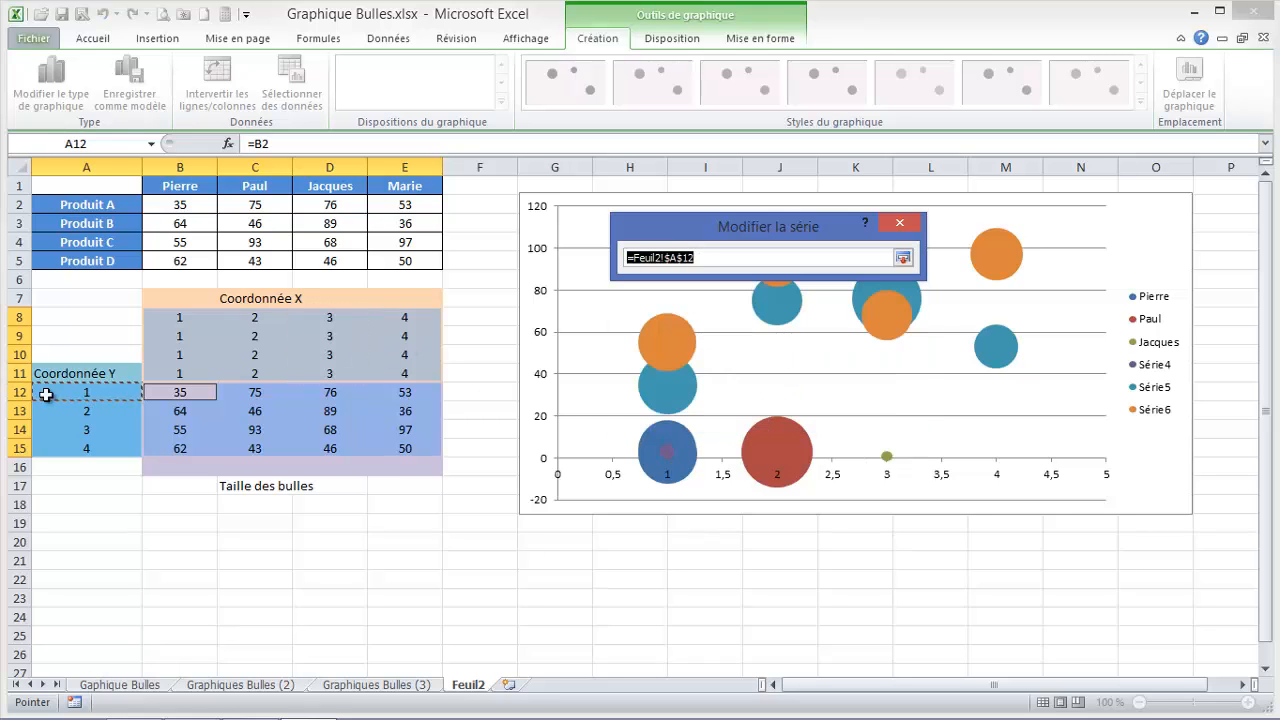
drag(83, 393, 86, 444)
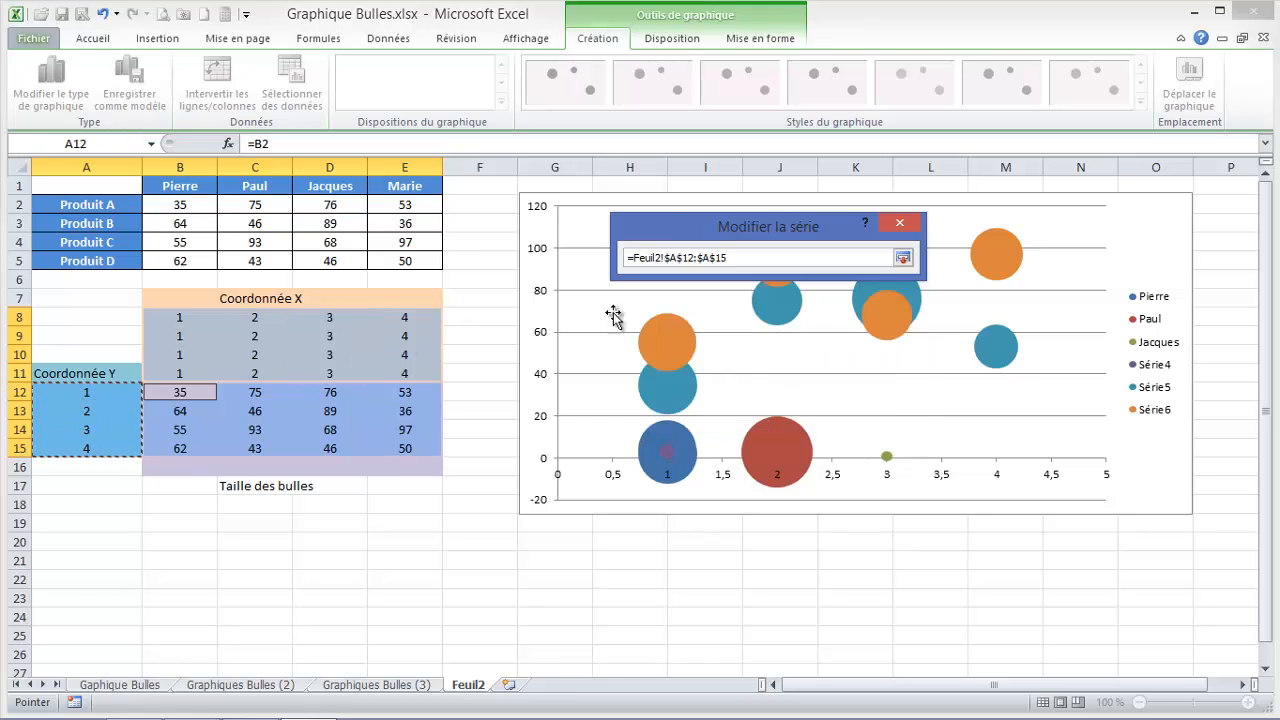
click(903, 259)
click(800, 386)
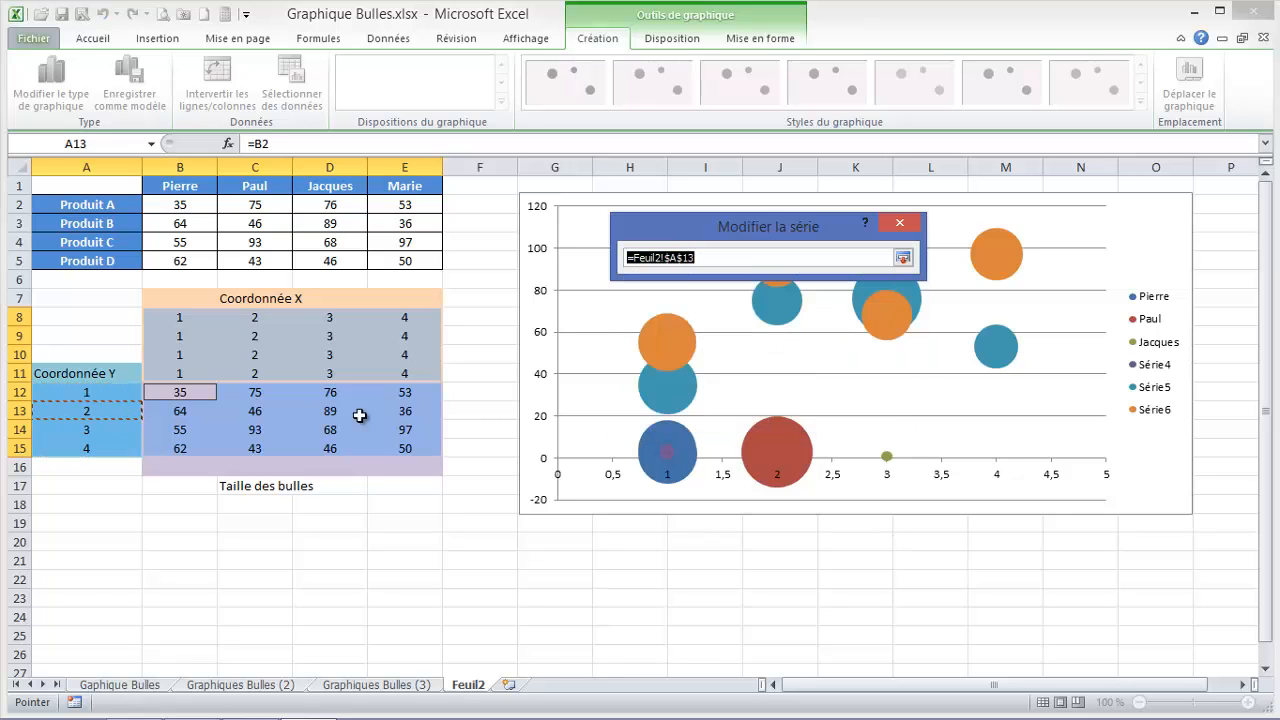
drag(334, 393, 332, 450)
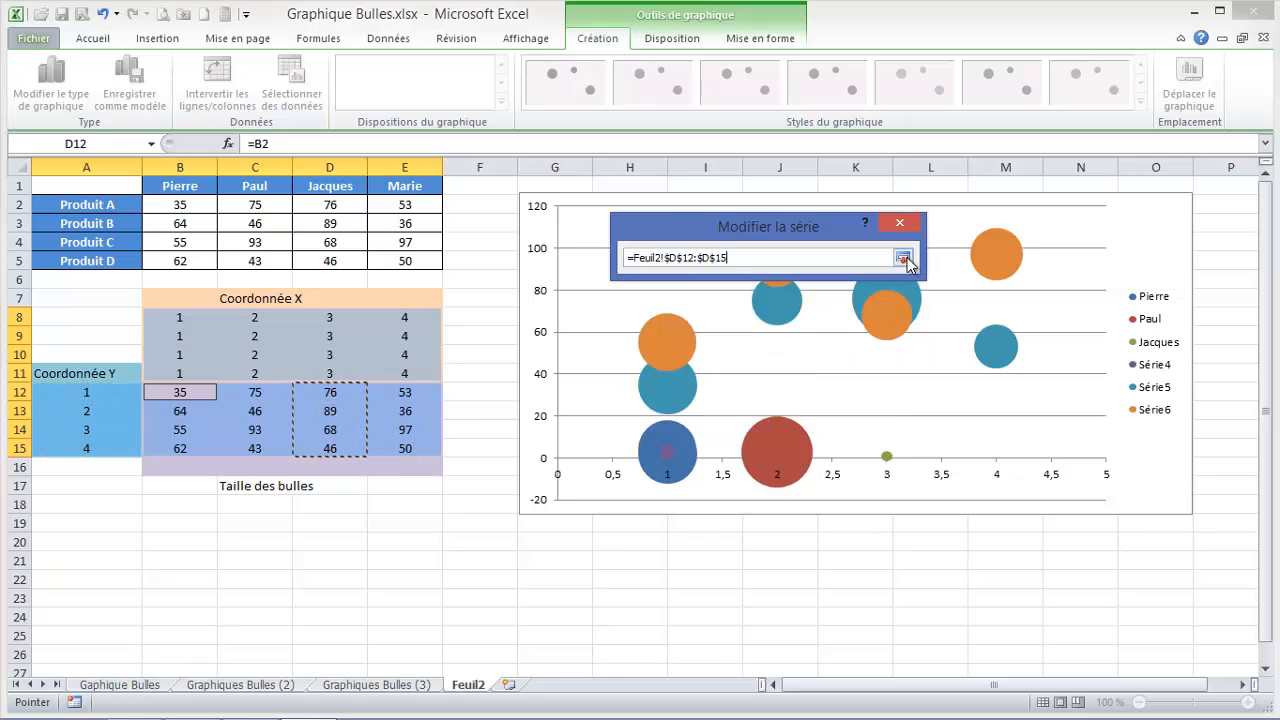
click(903, 259)
click(799, 409)
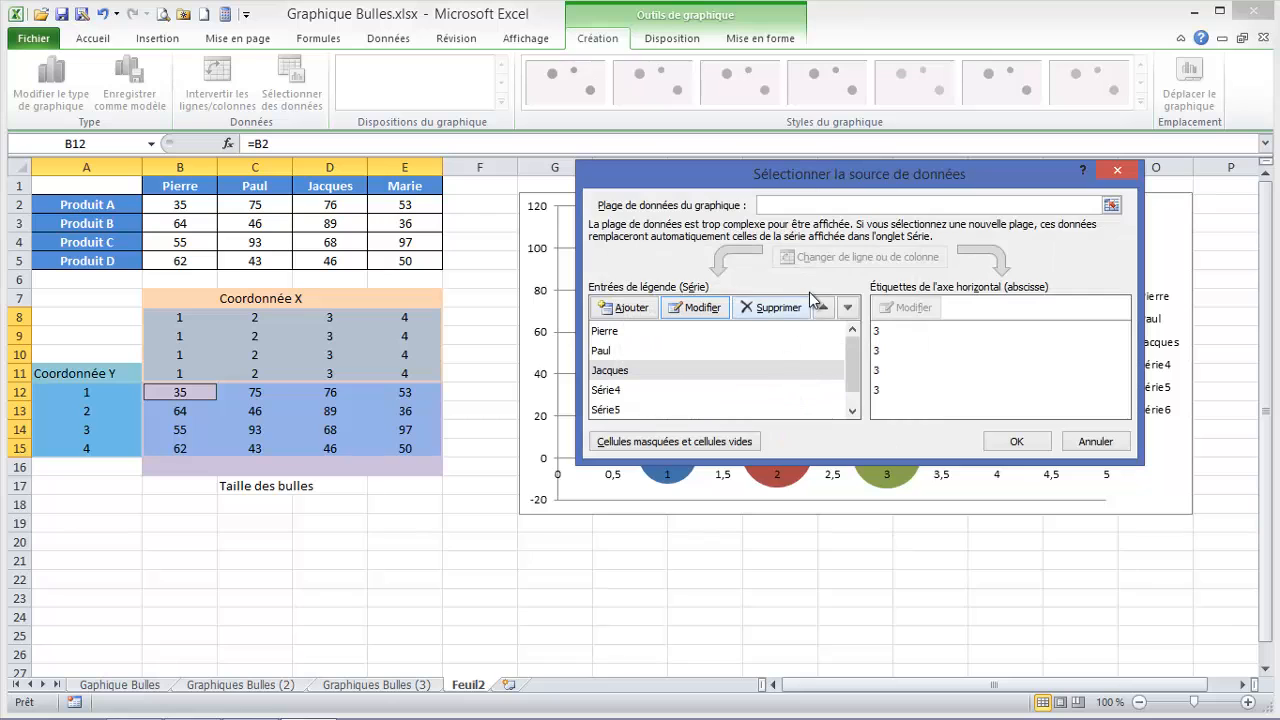
Step: Edit the fourth series, Série4, linking its name to cell E1 and its X values to E8:E11
click(643, 392)
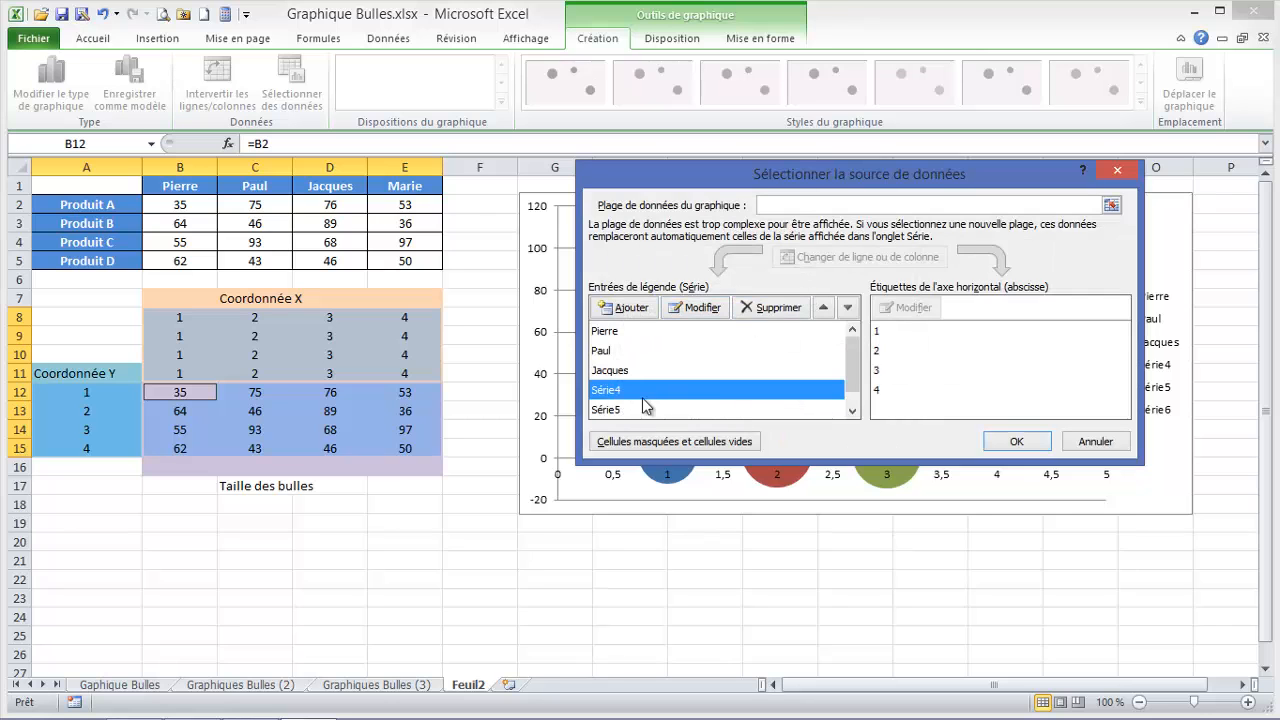
click(700, 308)
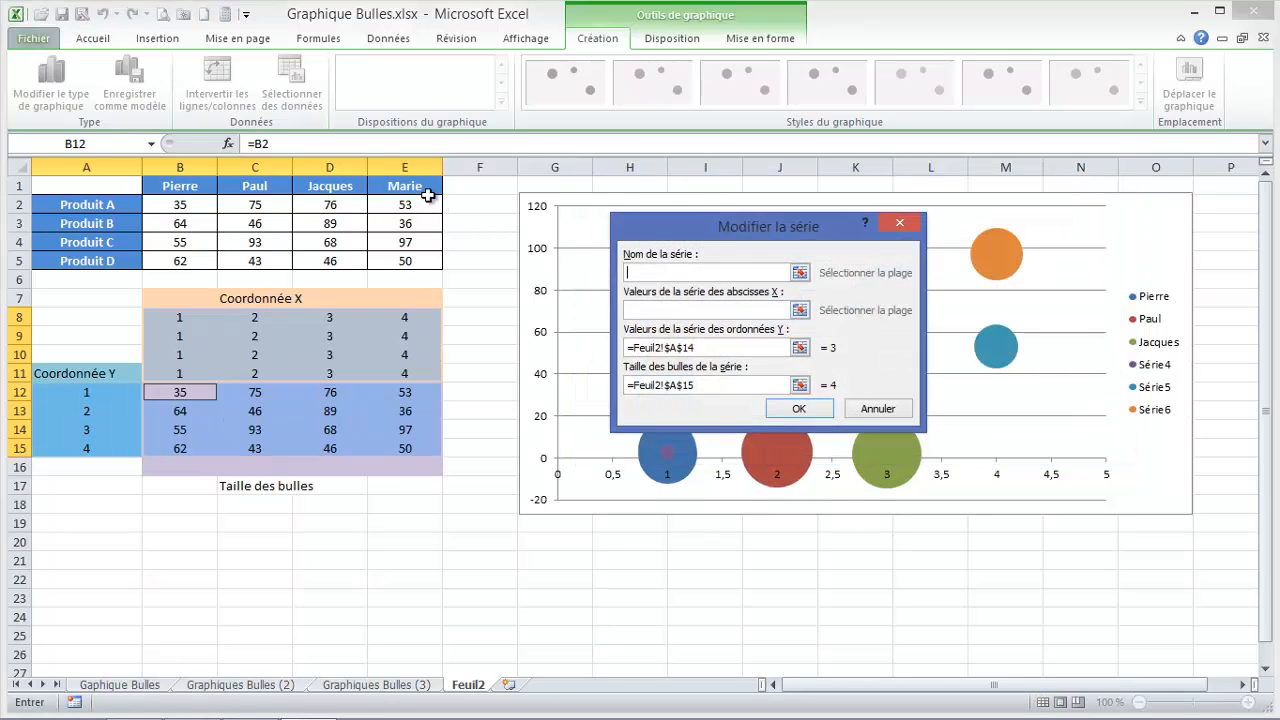
click(428, 192)
click(800, 310)
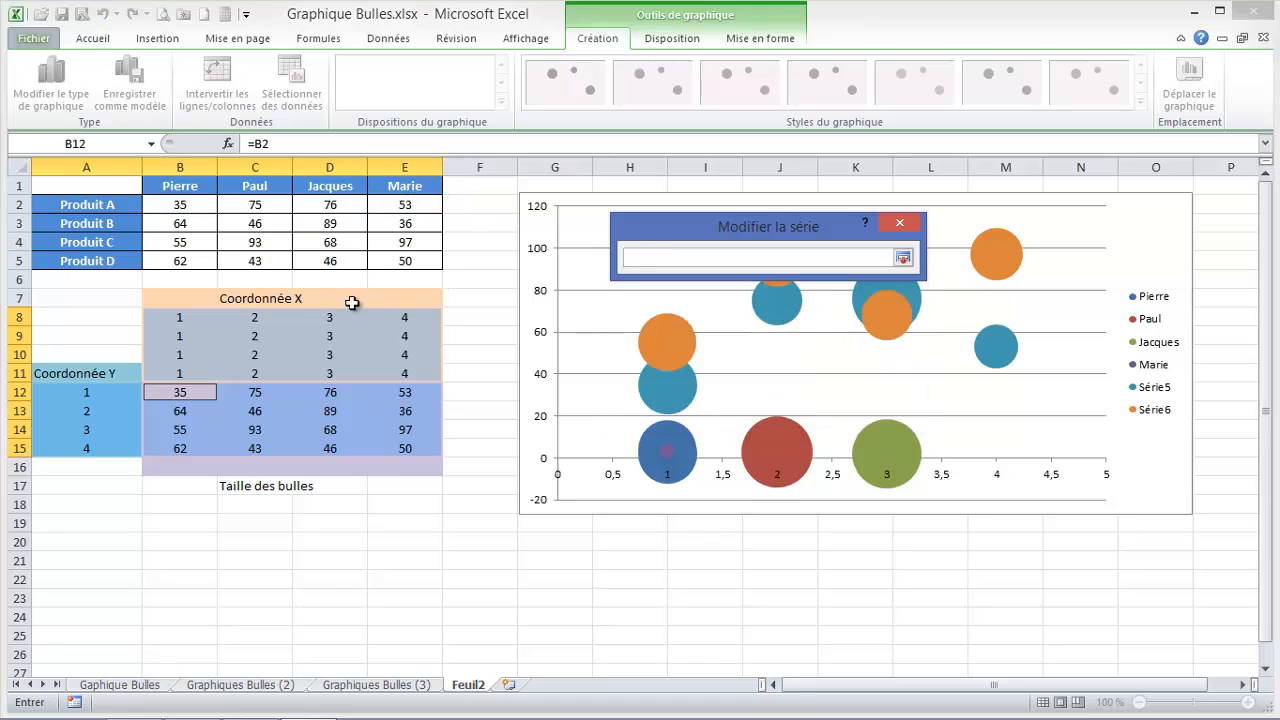
drag(405, 321, 414, 374)
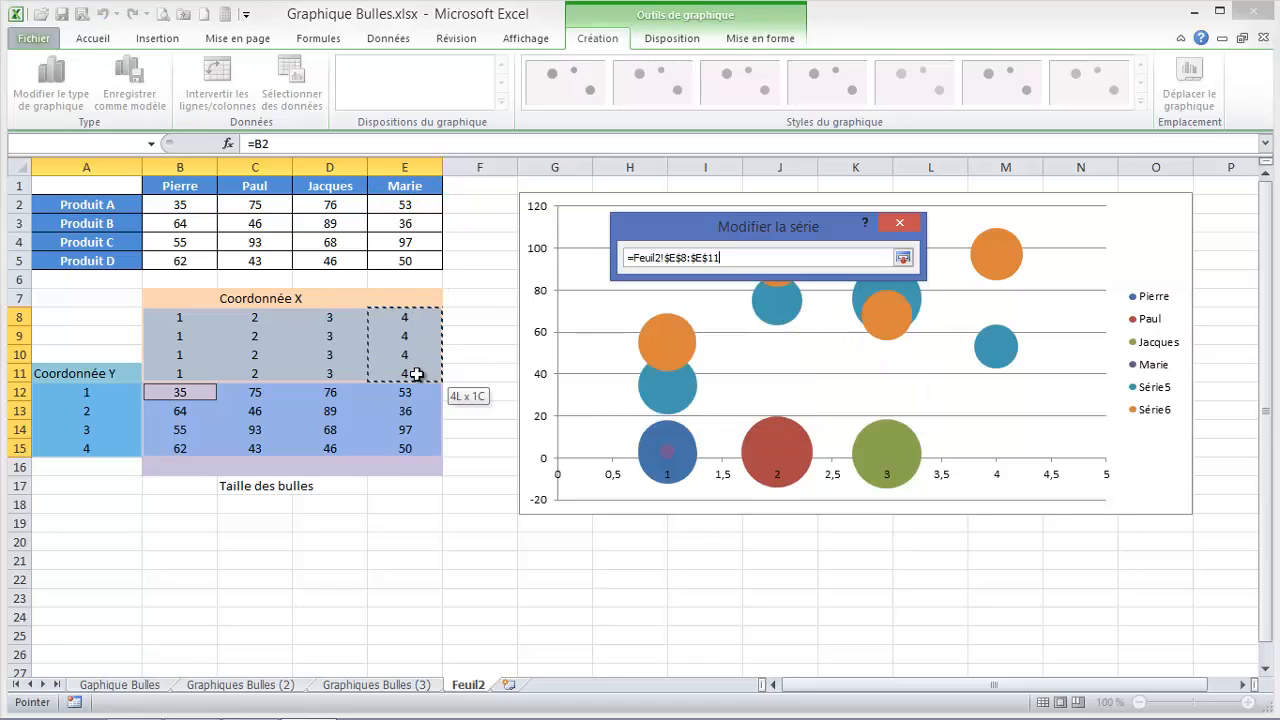
click(903, 257)
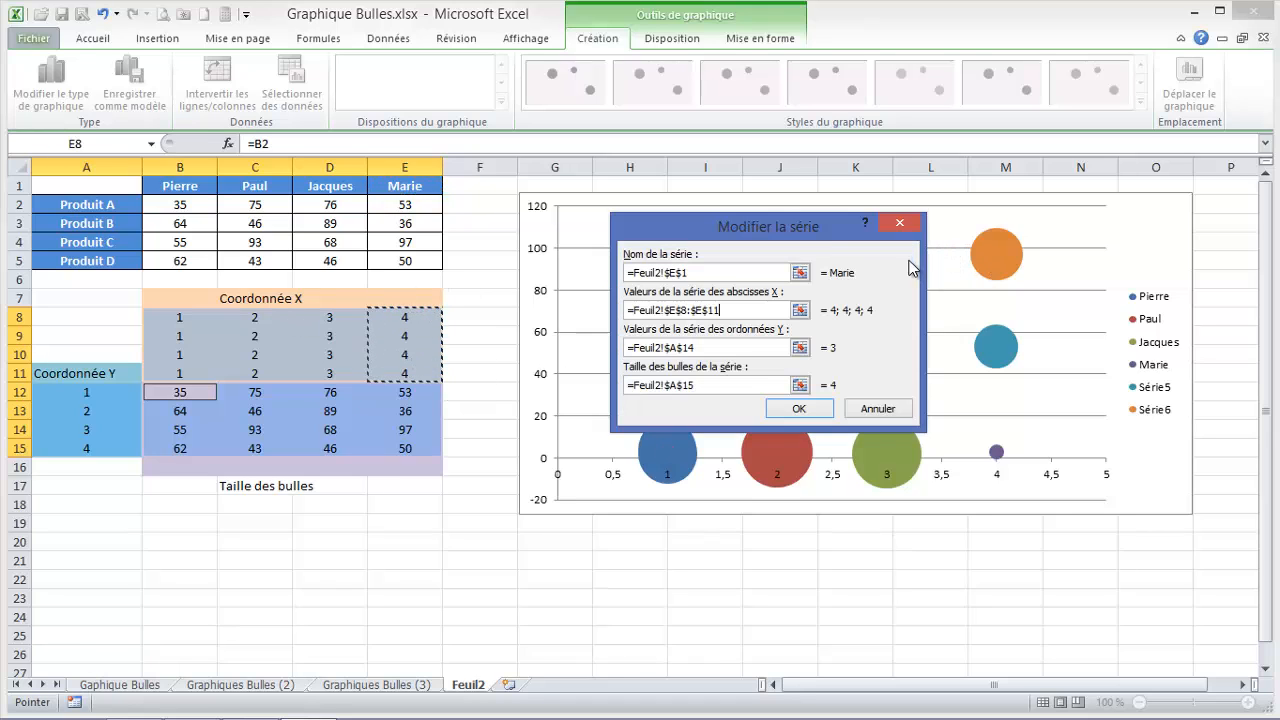
Step: Set the fourth series' Y values to A12:A15 and its bubble sizes to E12:E15, and apply the changes
click(801, 348)
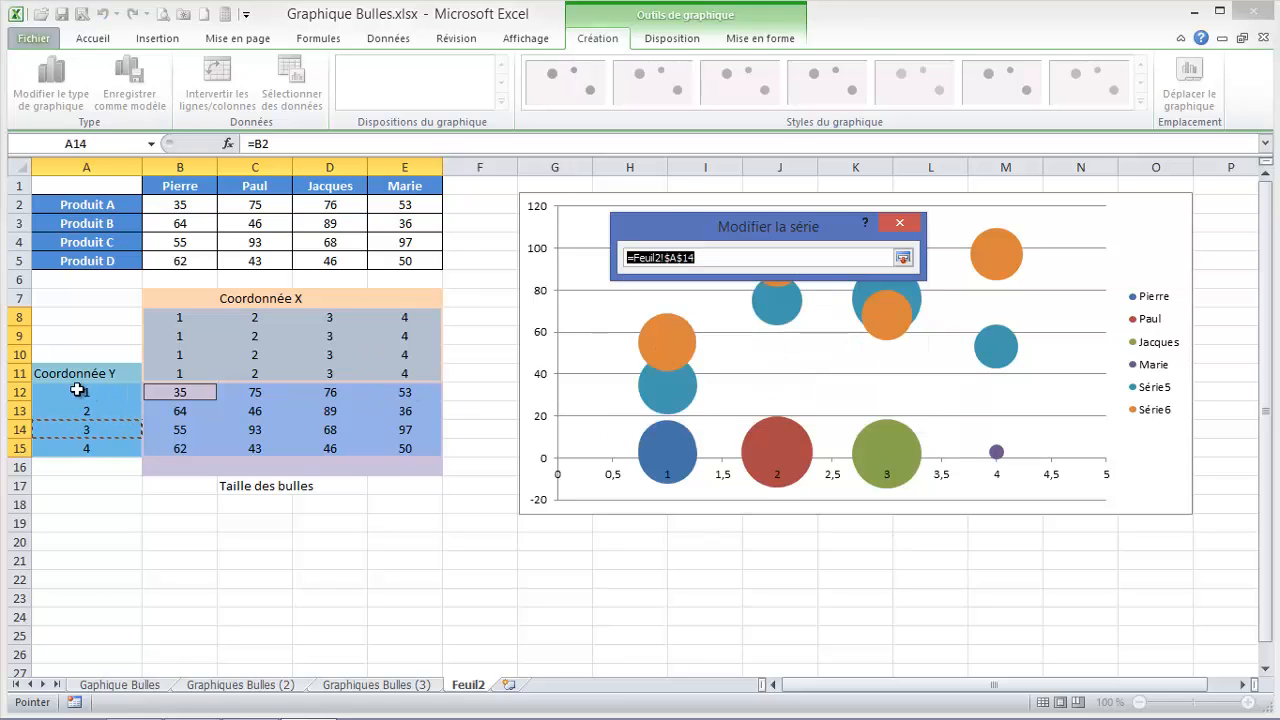
drag(88, 392, 82, 450)
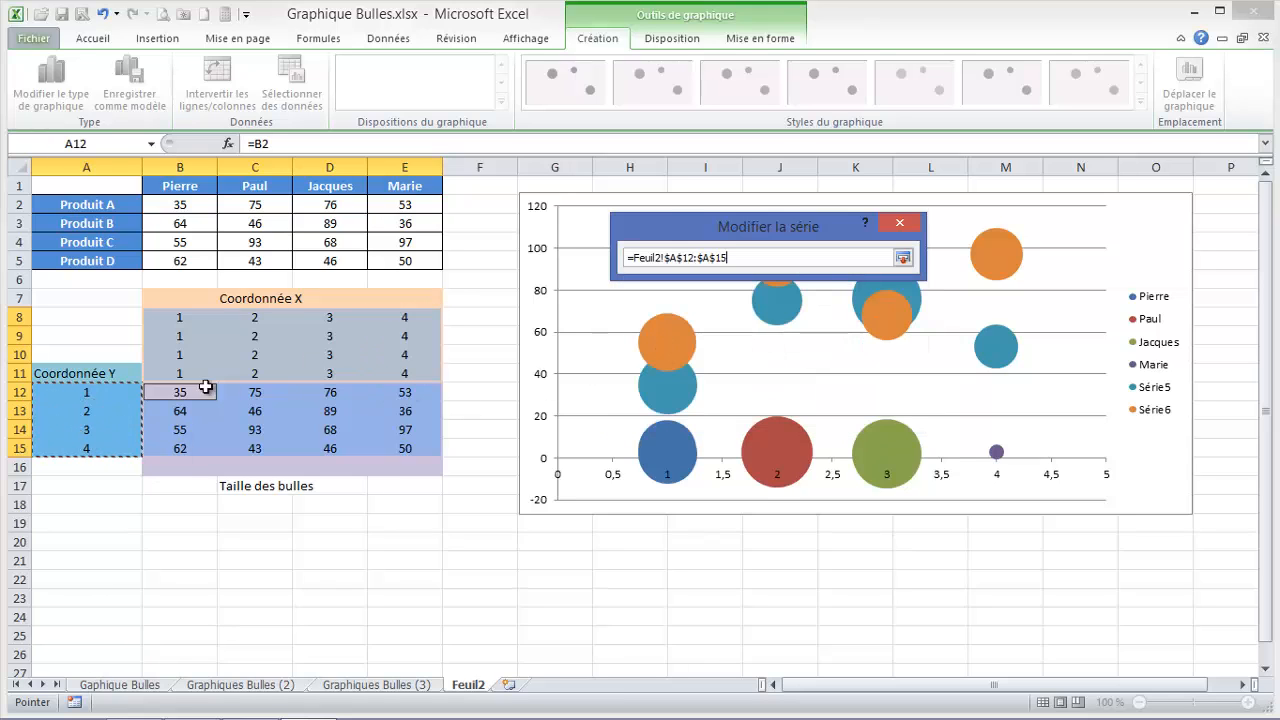
click(903, 257)
click(800, 385)
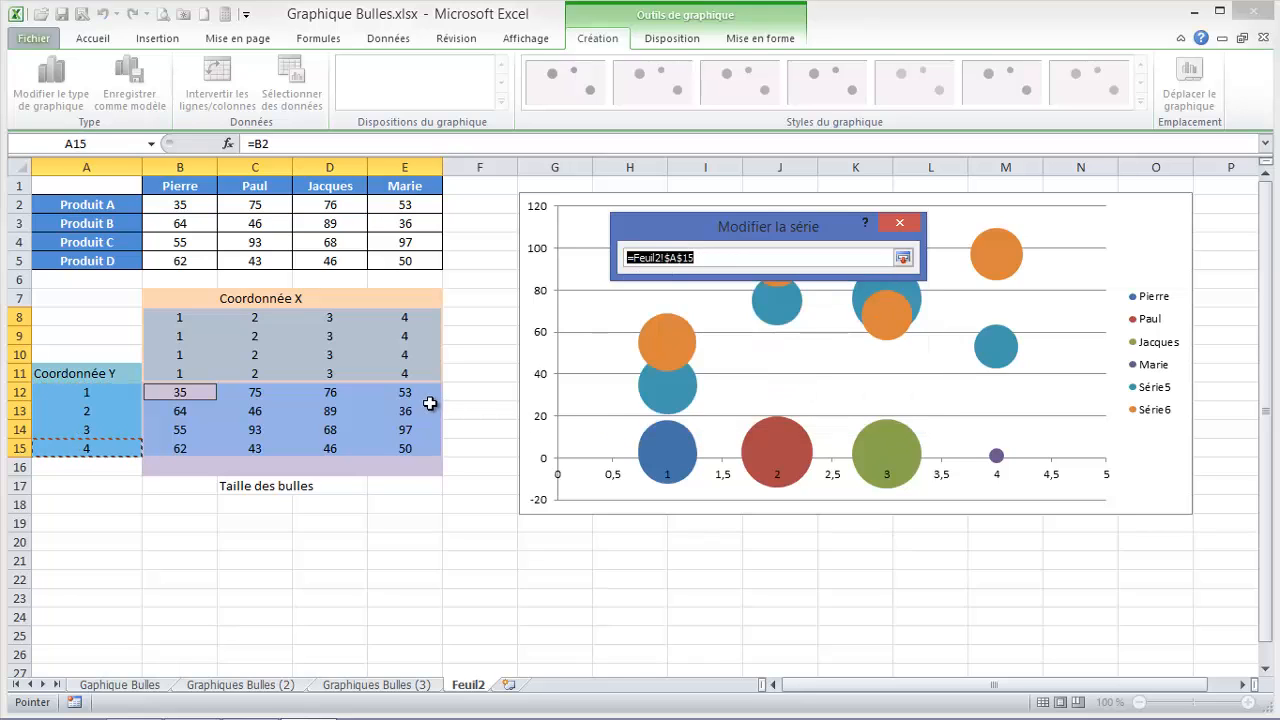
drag(410, 390, 420, 448)
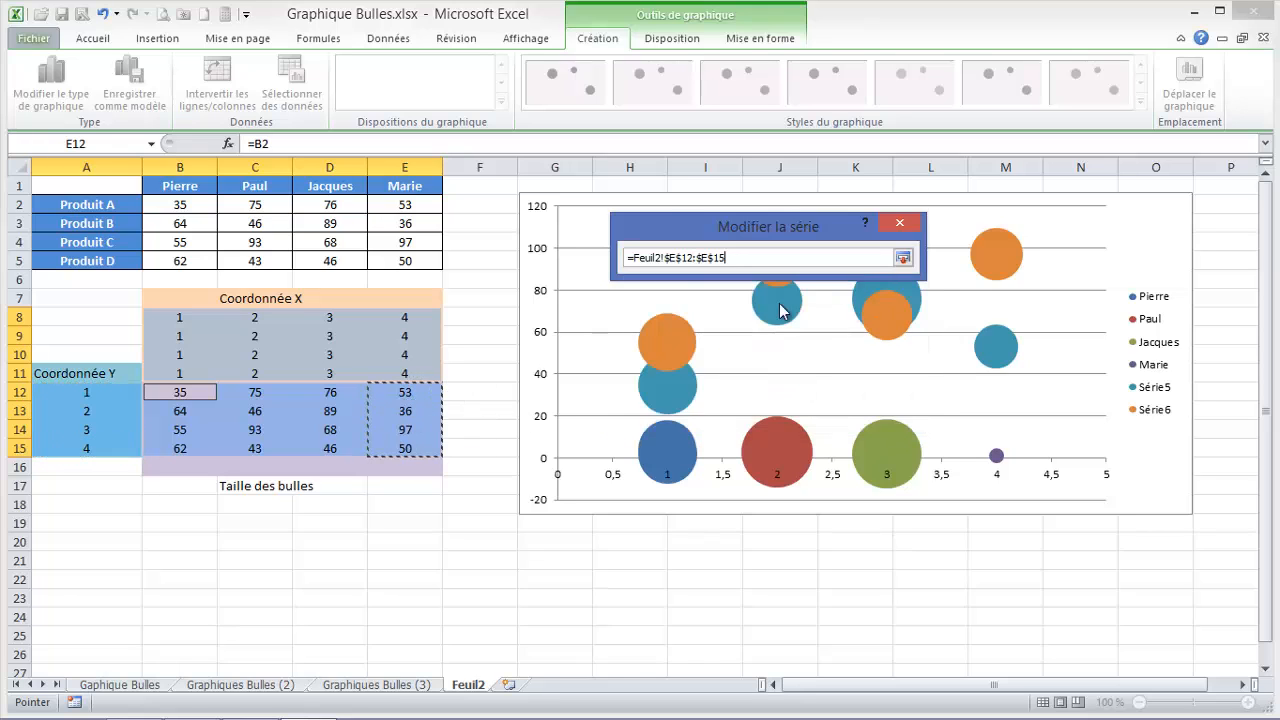
click(903, 257)
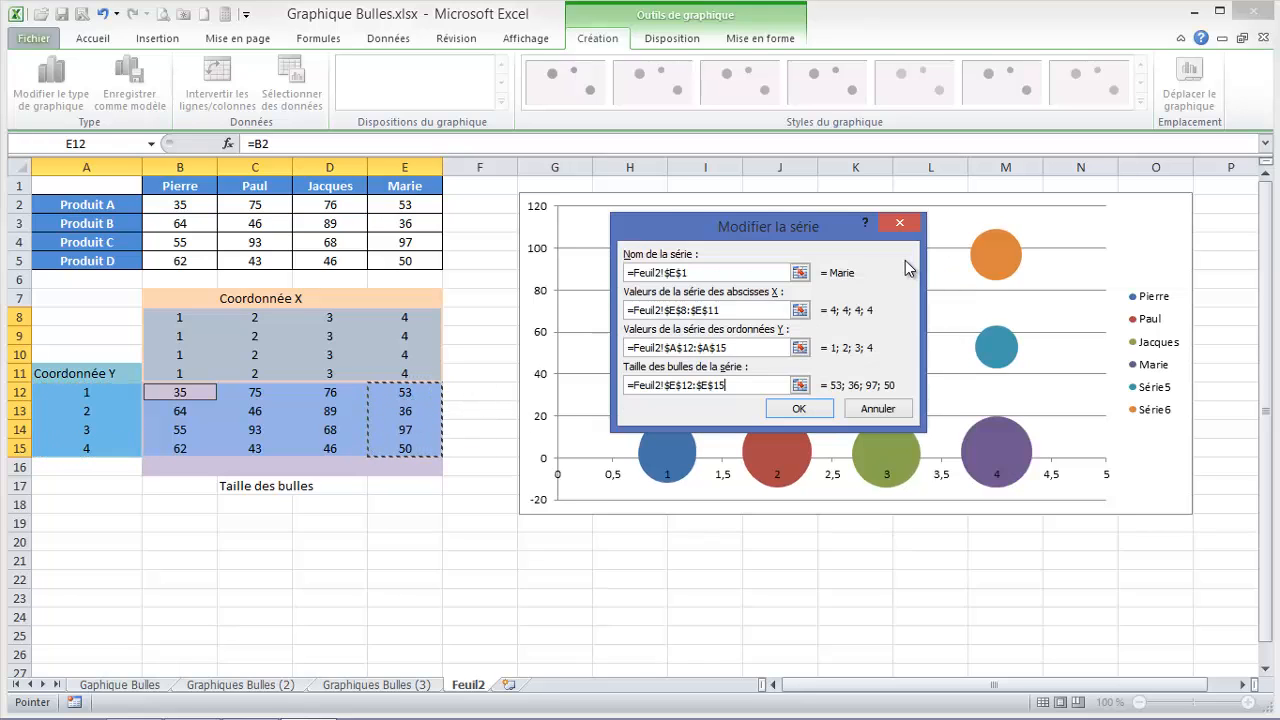
click(803, 408)
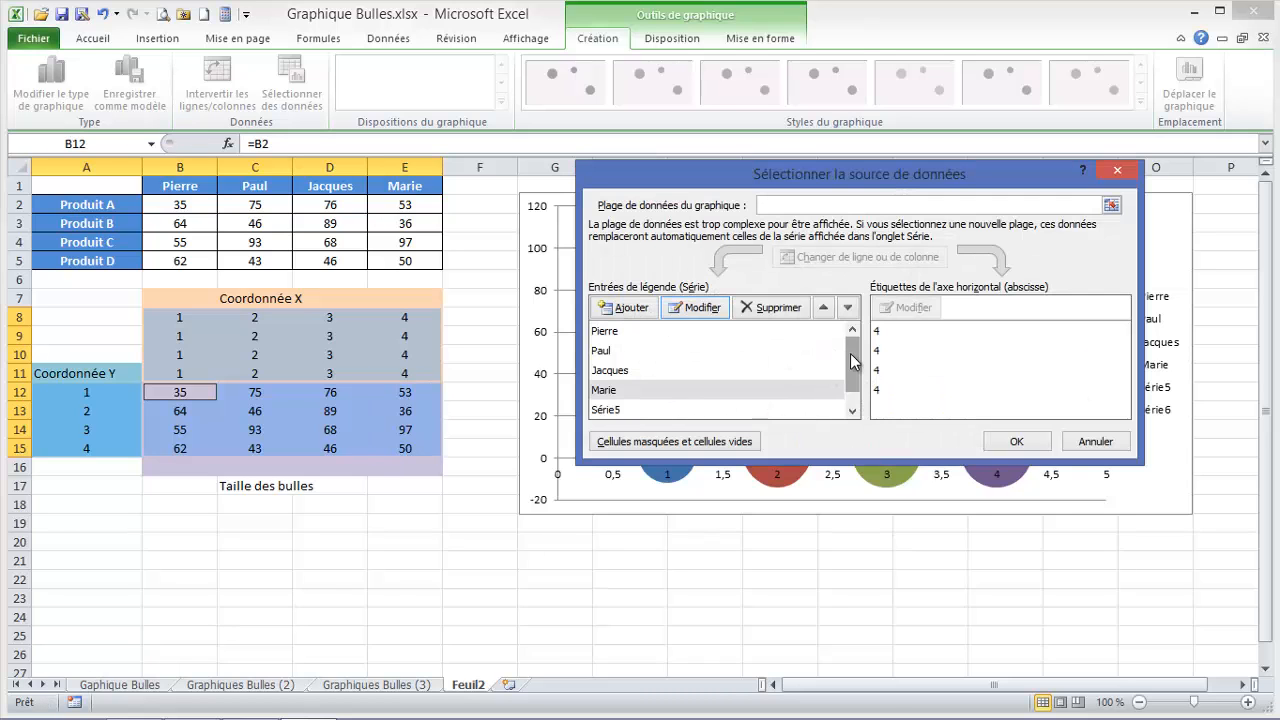
Step: Remove the leftover series Série5 and Série6 from the chart's data source and apply the changes
drag(850, 353, 848, 376)
click(612, 402)
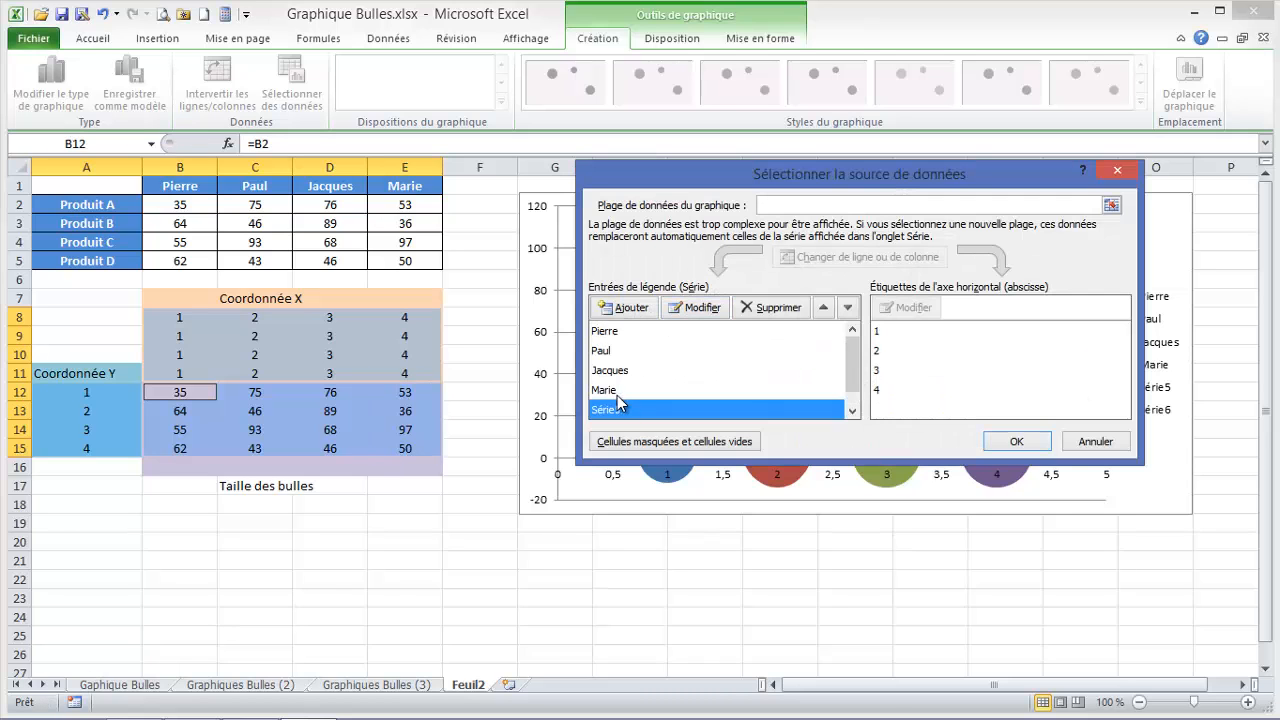
click(770, 308)
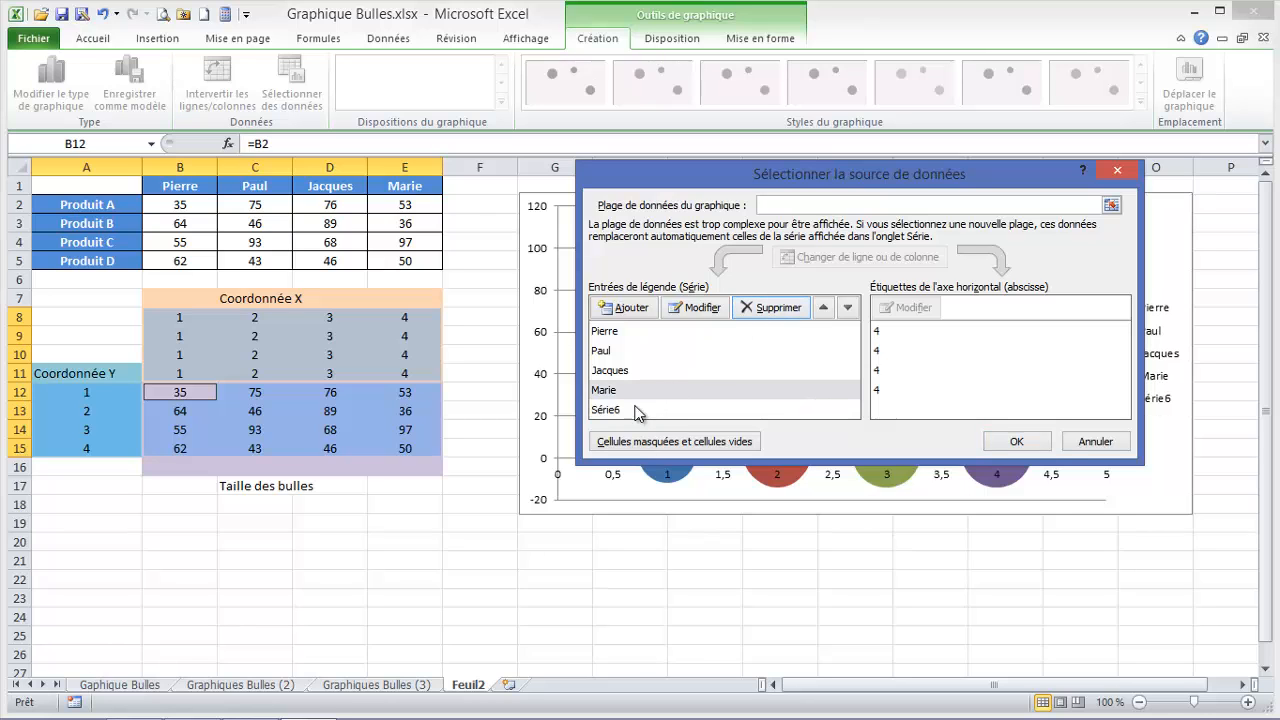
click(632, 411)
click(785, 310)
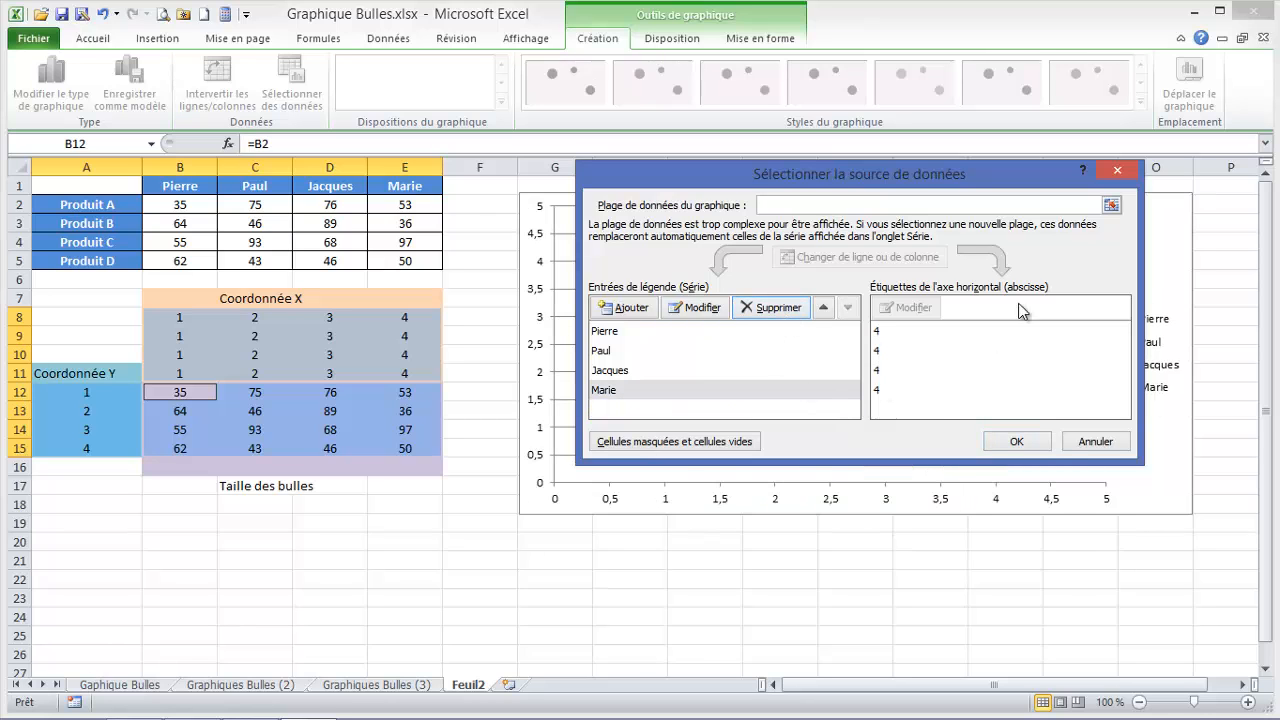
click(1016, 440)
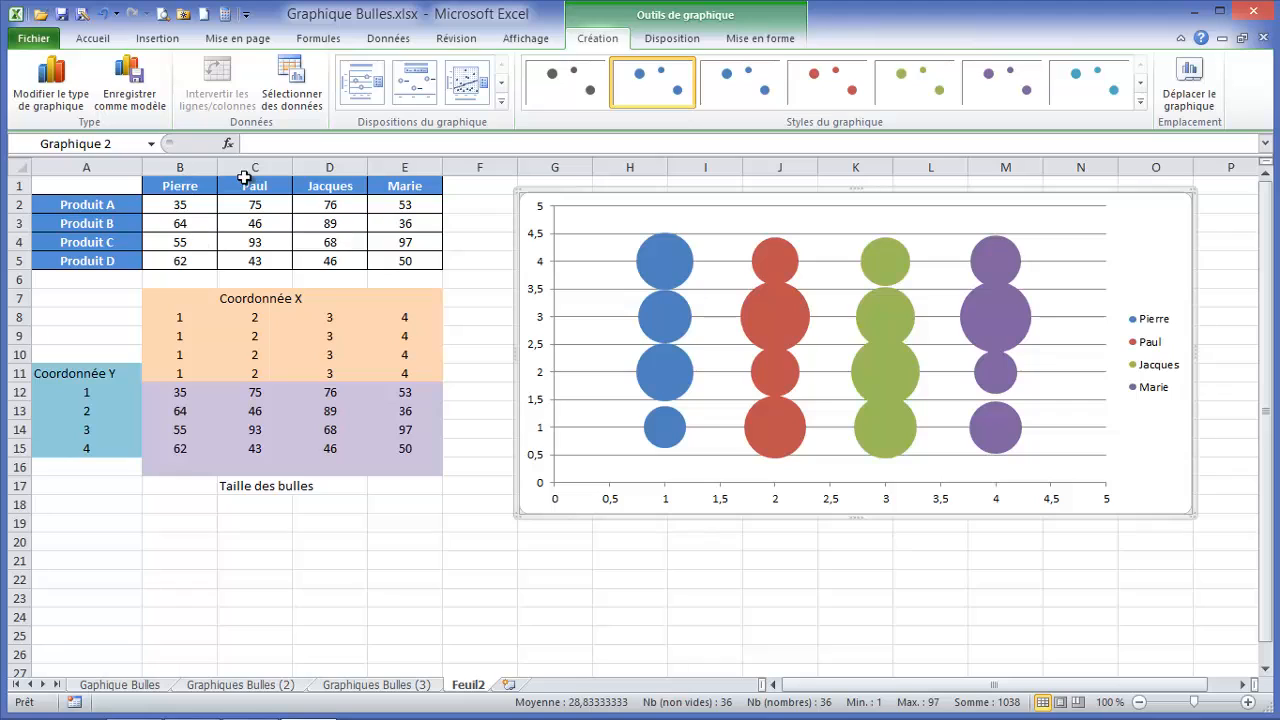
Step: Try to give the chart's vertical axis a fixed minimum of 0,5
click(667, 265)
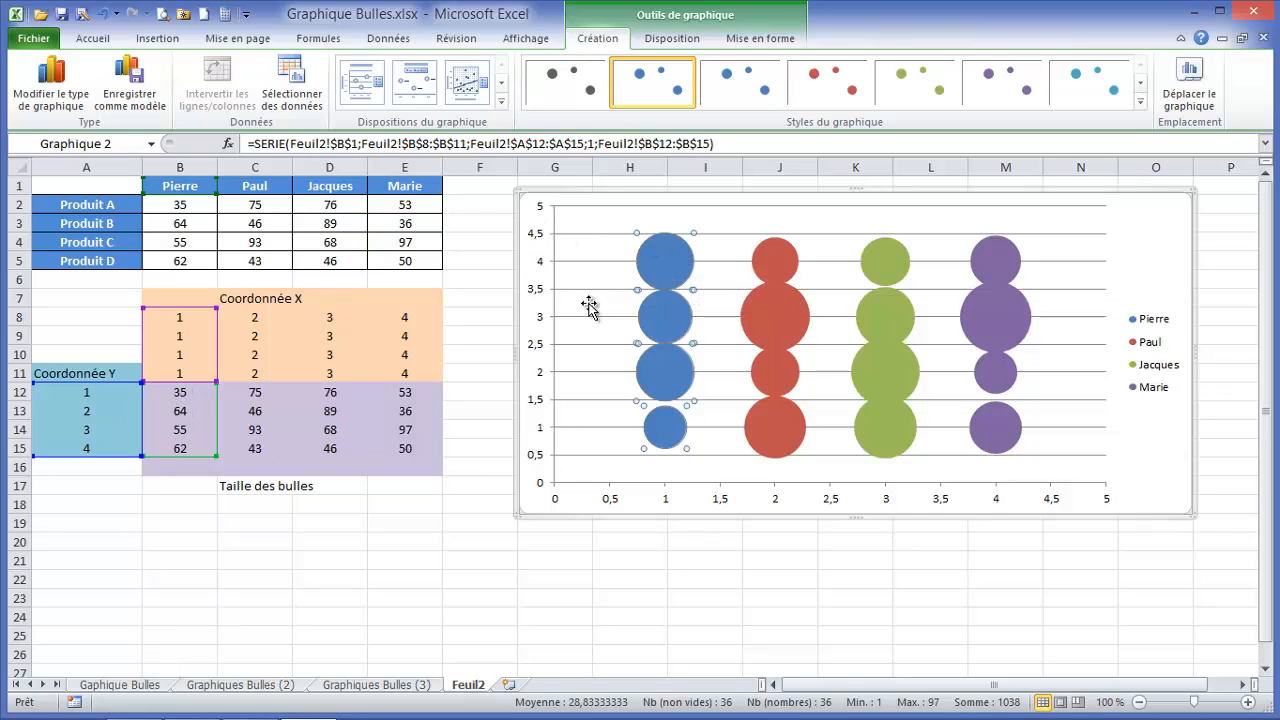
click(780, 498)
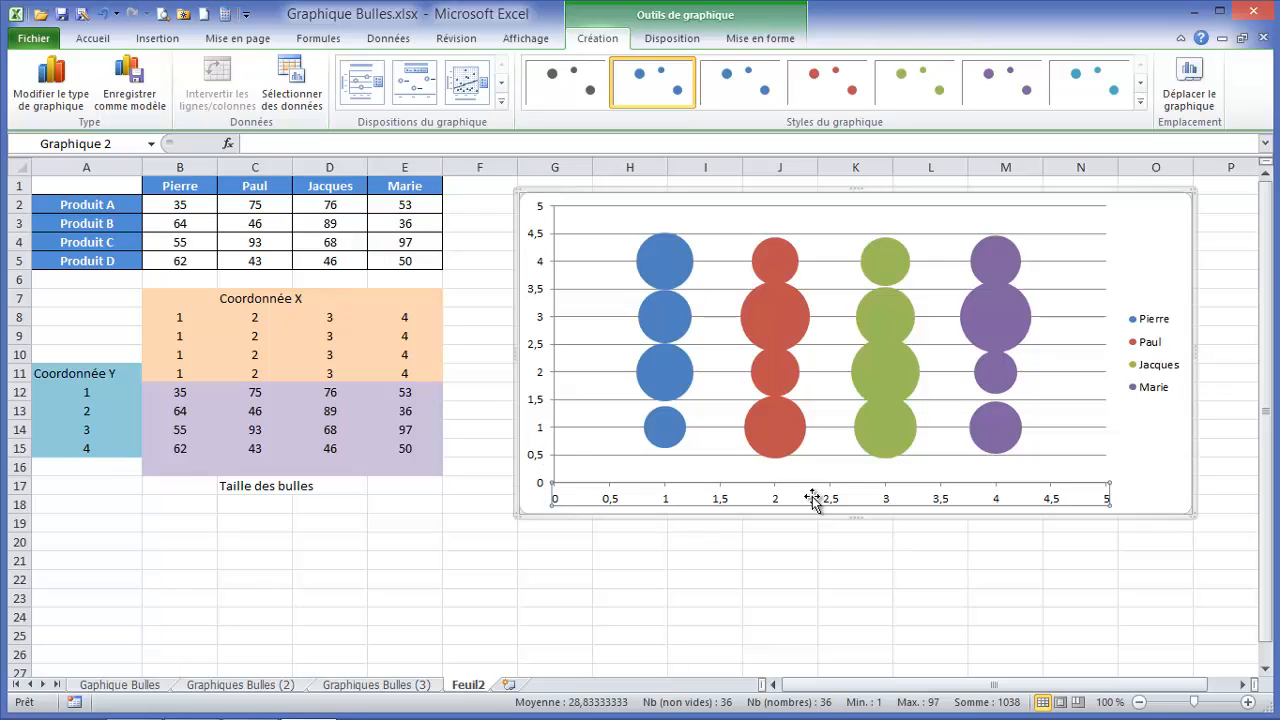
click(540, 263)
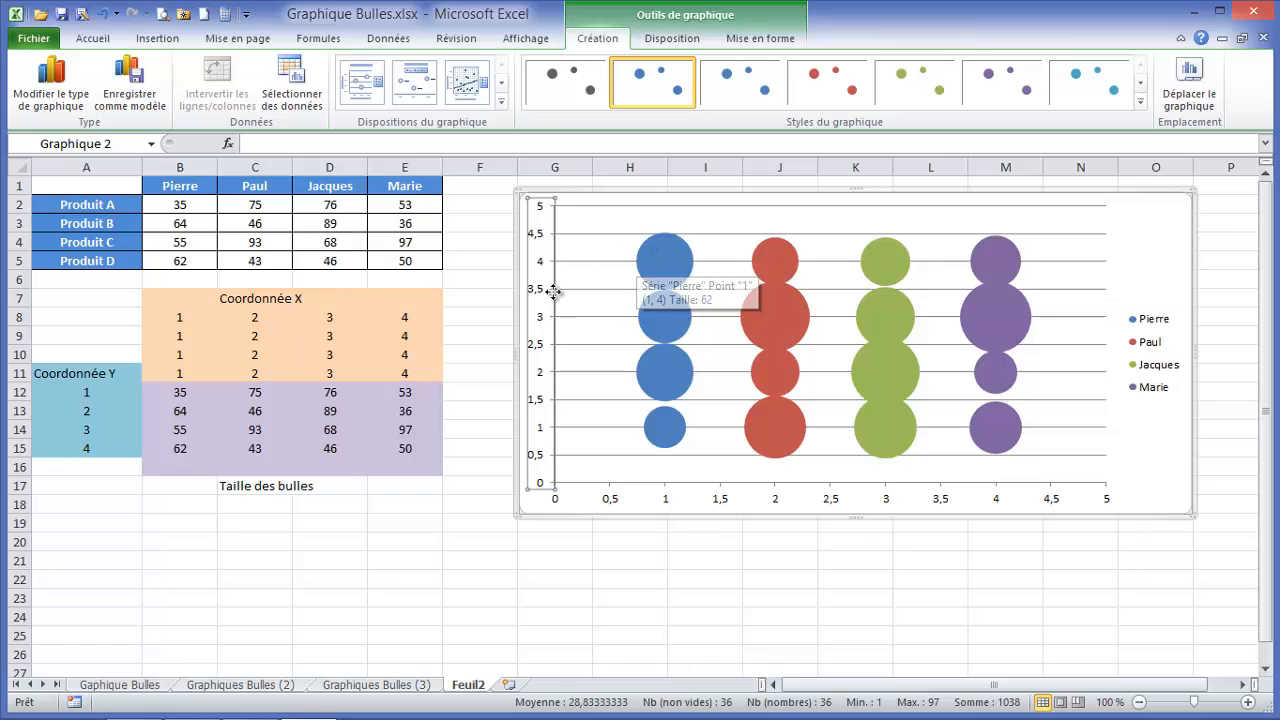
double_click(539, 237)
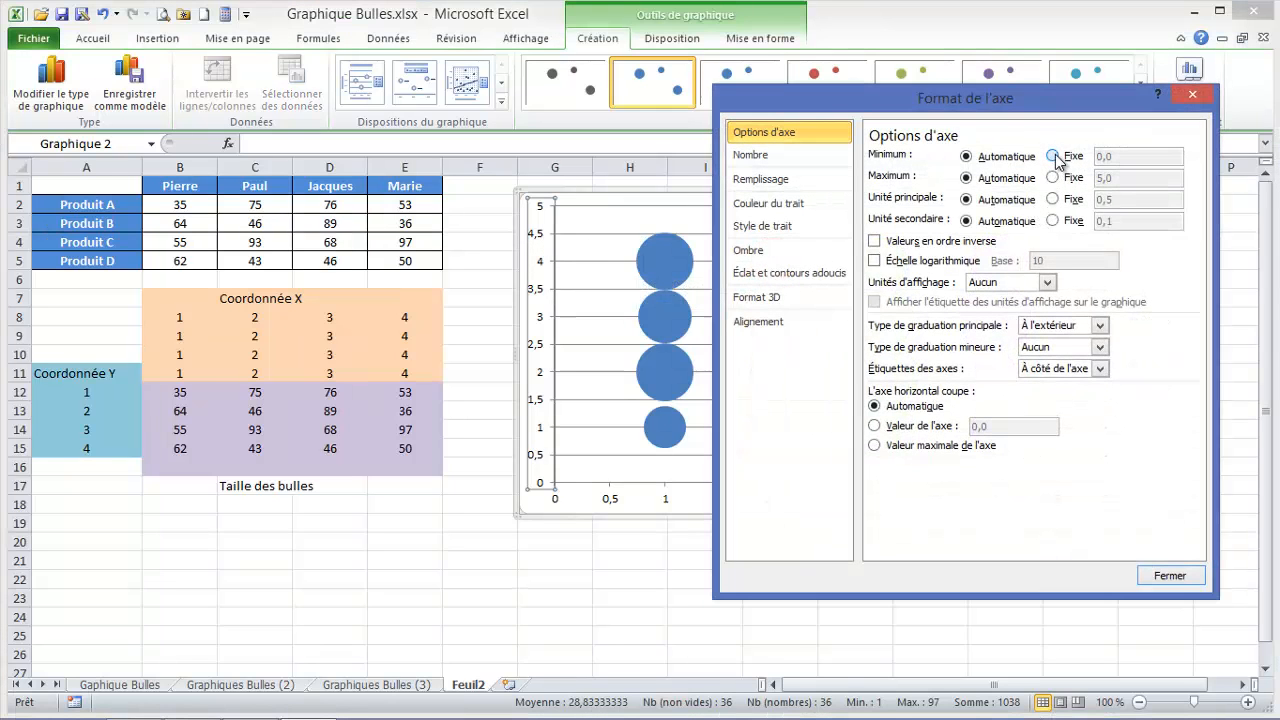
click(1054, 157)
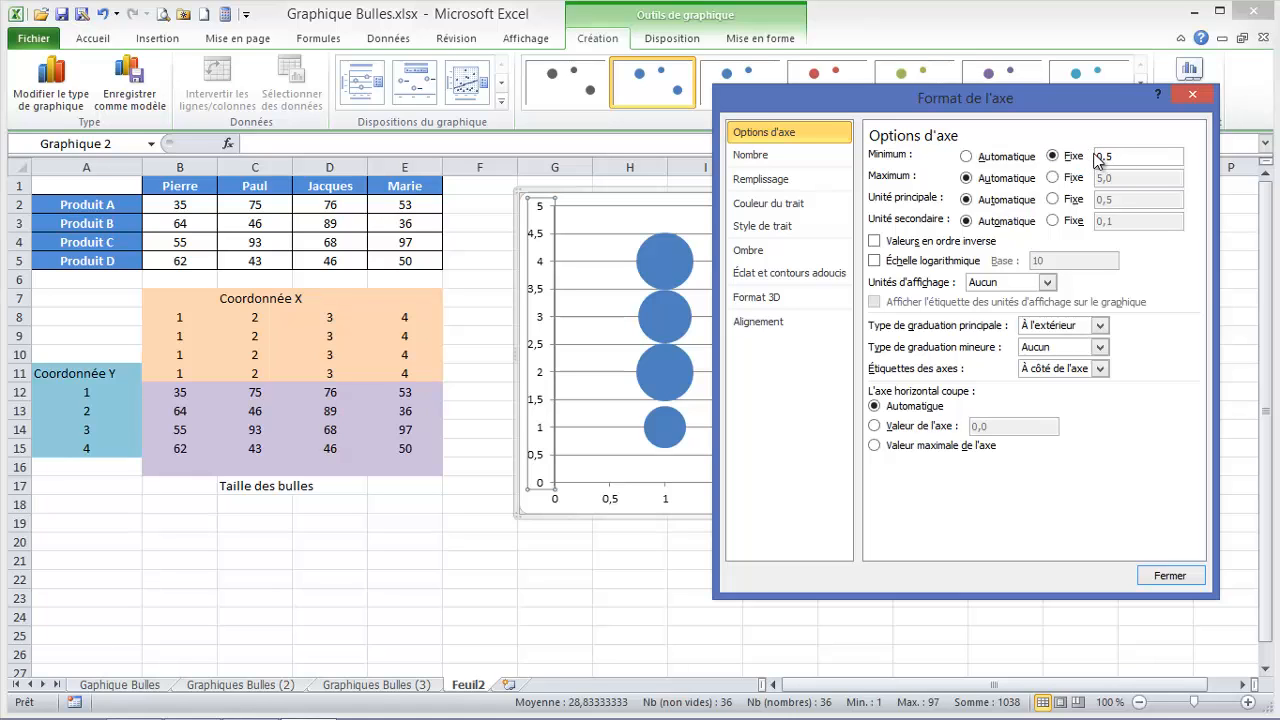
click(1157, 577)
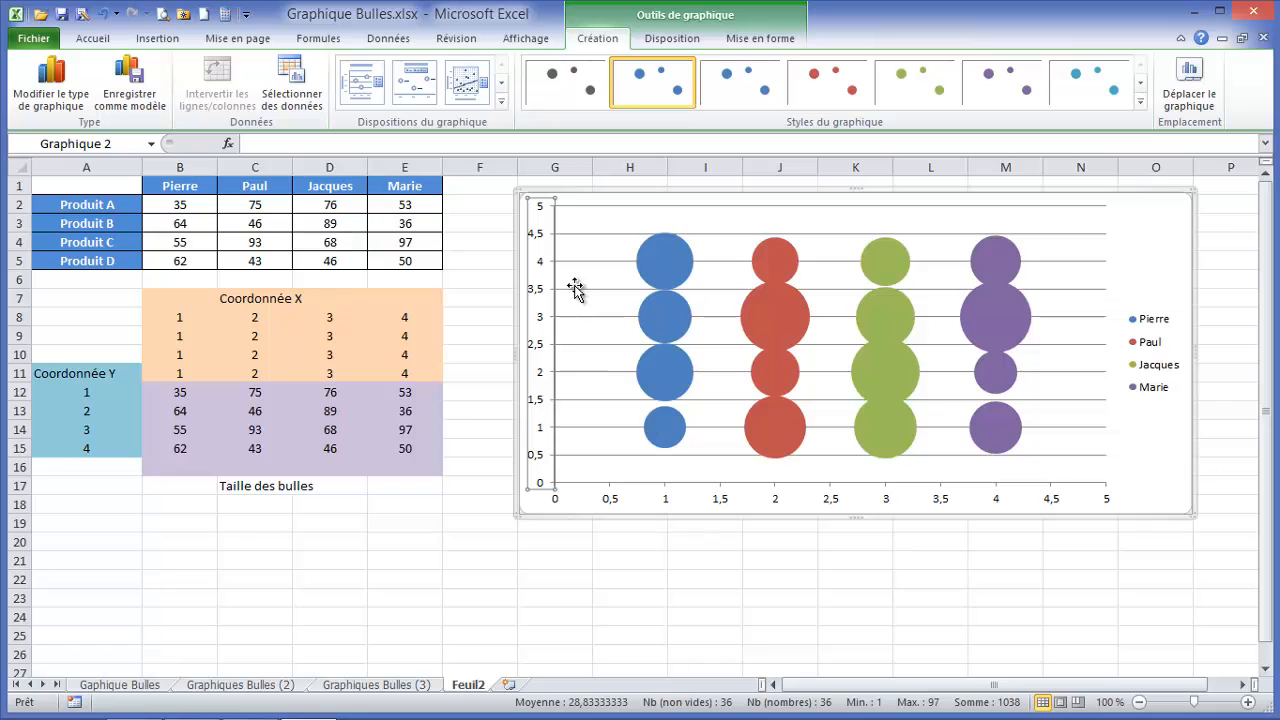
Step: Set a fixed minimum of 0,5 for the chart's horizontal axis and also for its vertical axis
double_click(530, 250)
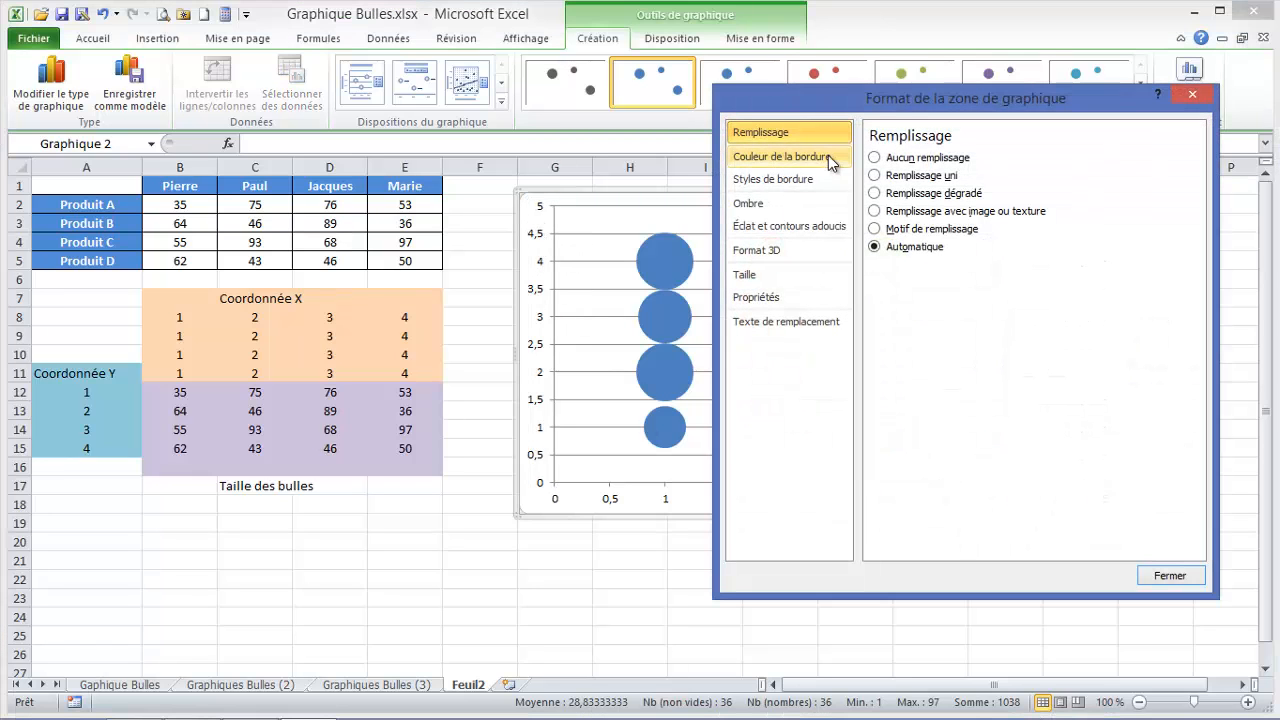
click(615, 508)
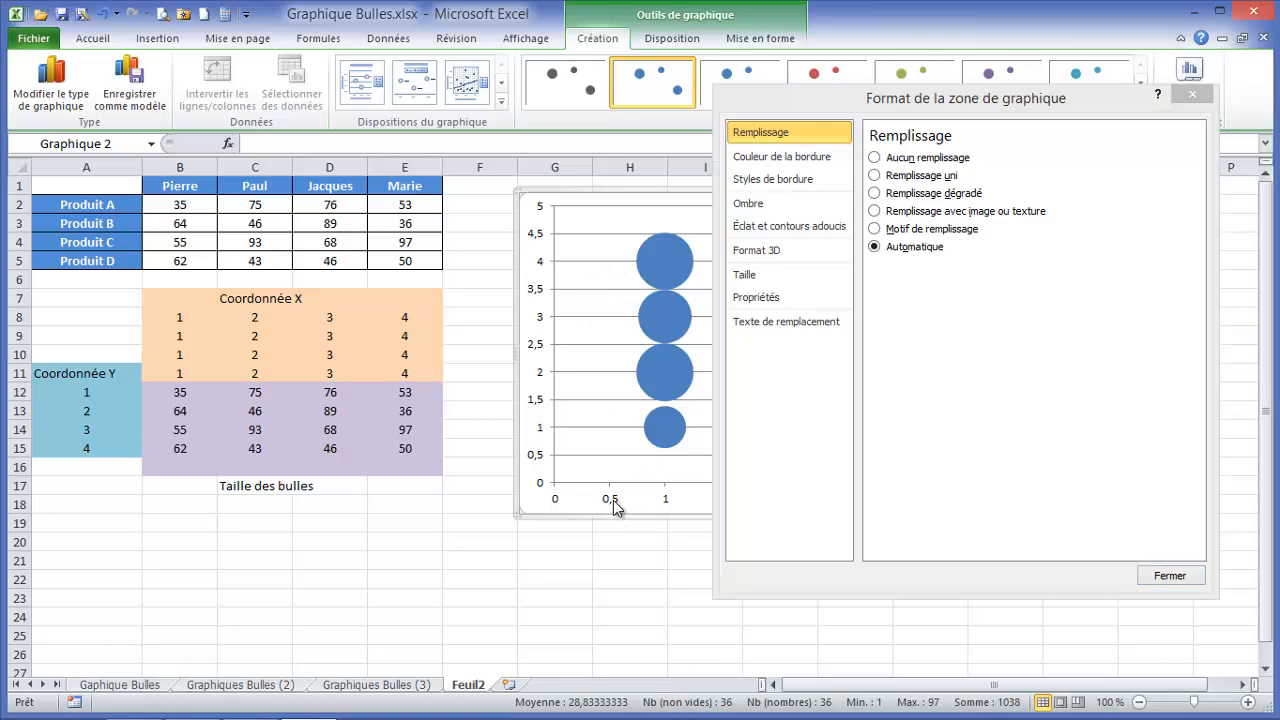
click(614, 507)
click(1053, 156)
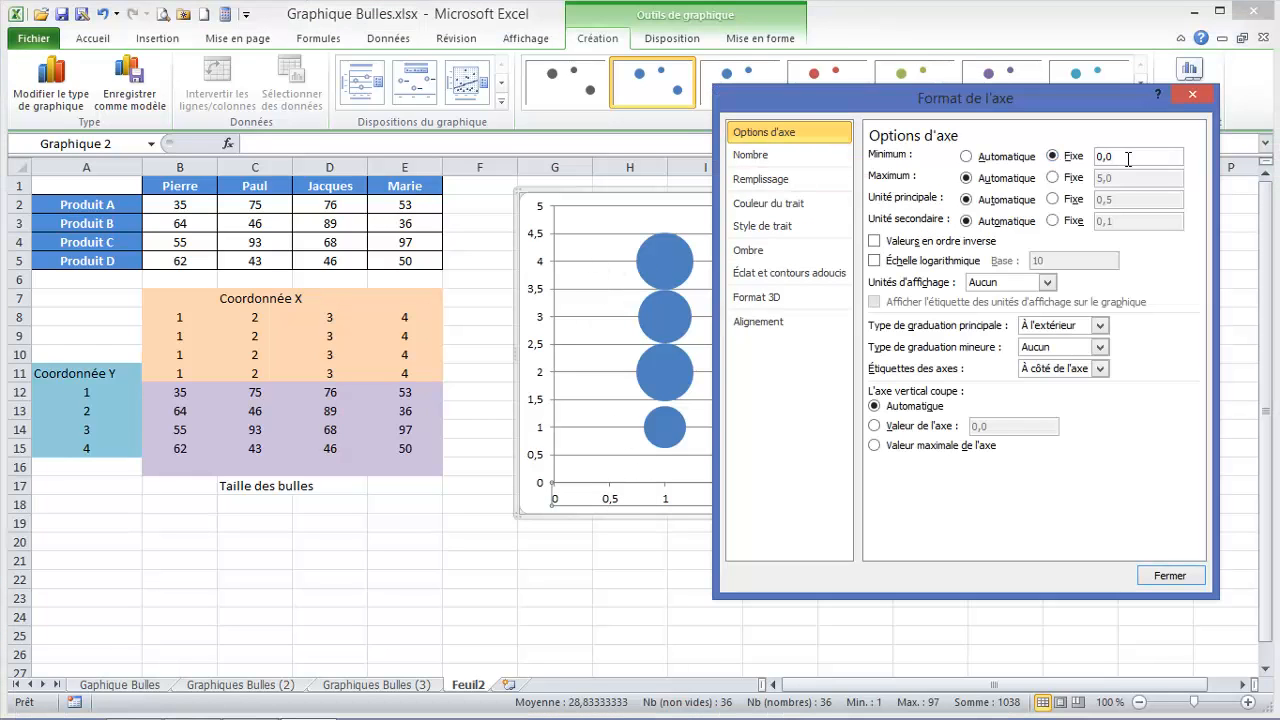
text(0.5)
click(1146, 570)
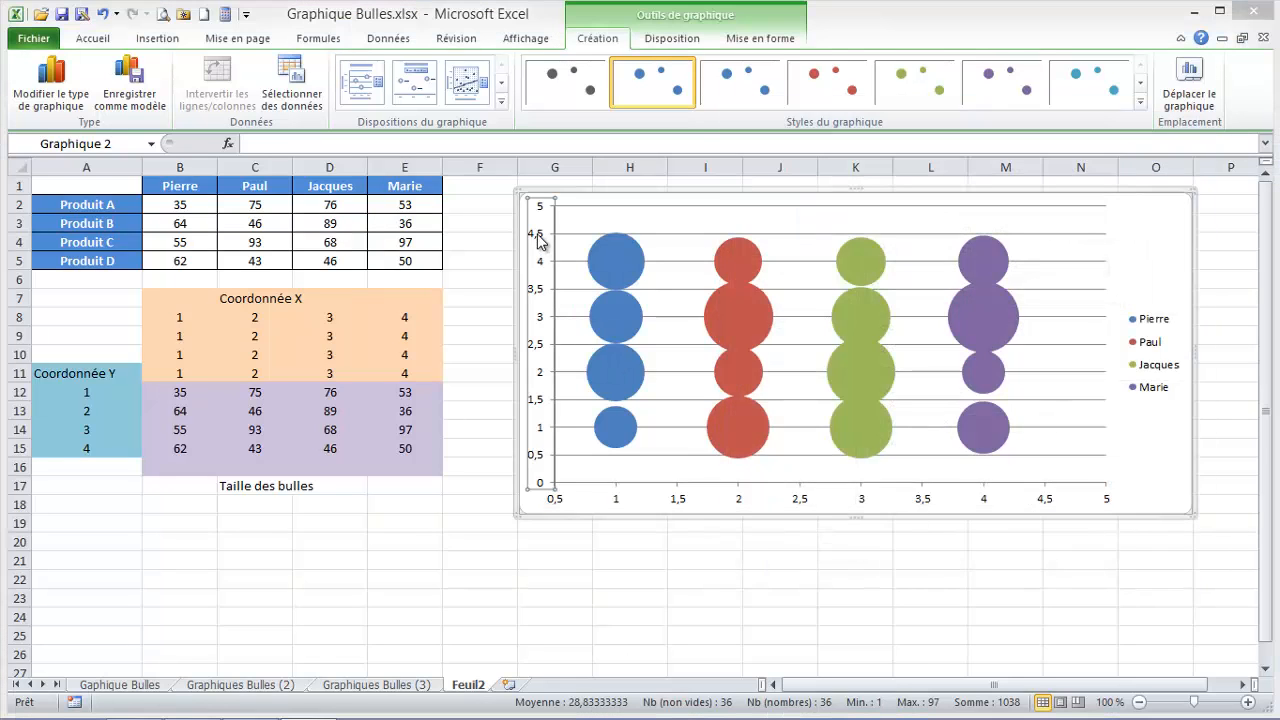
double_click(540, 240)
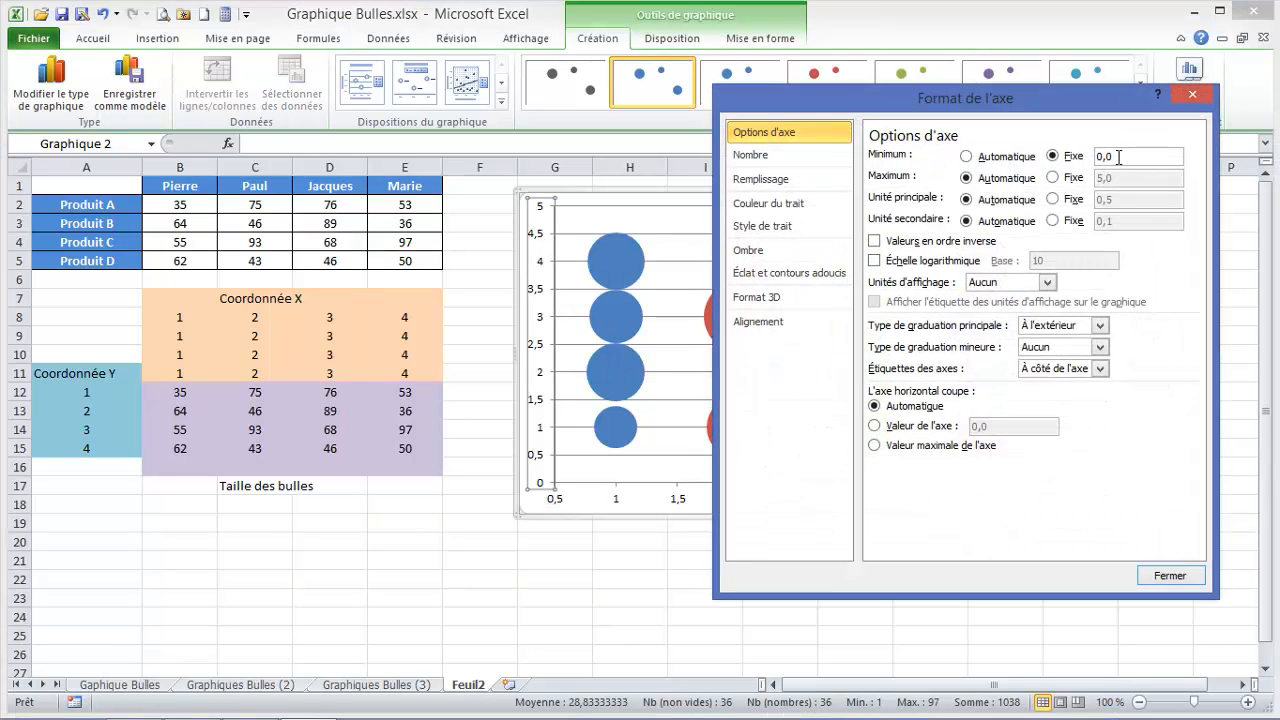
click(1142, 570)
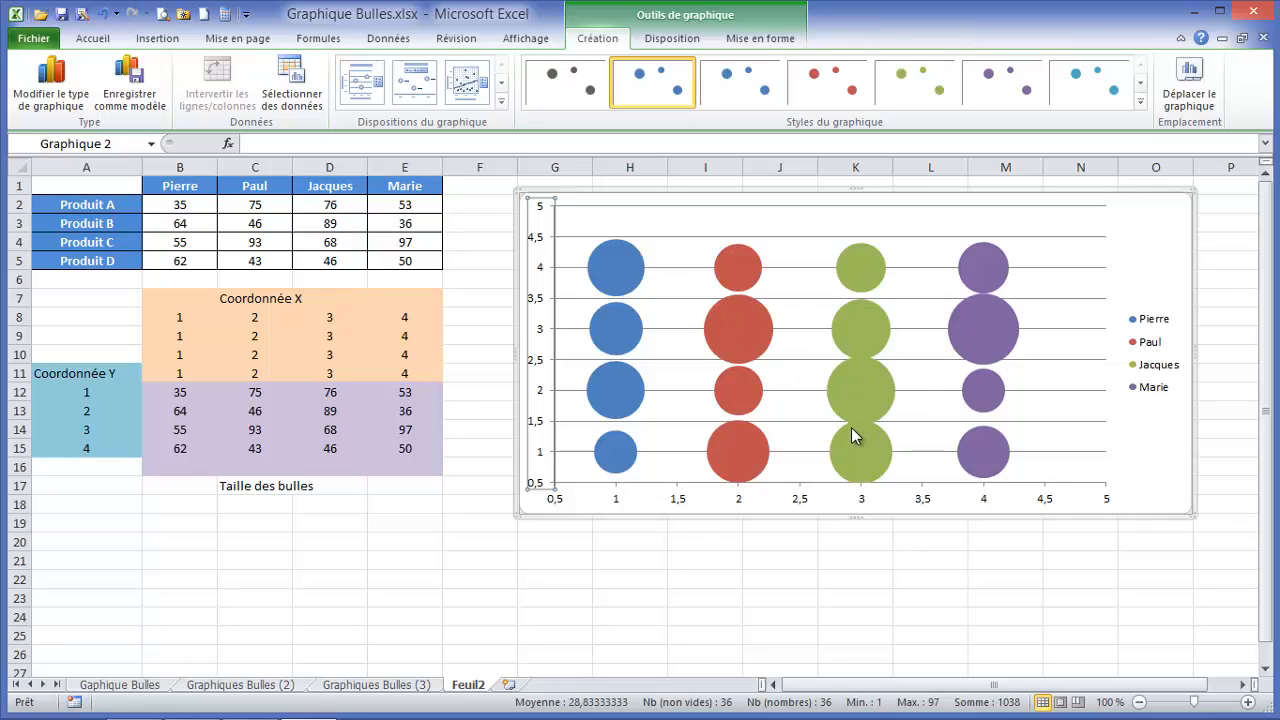
Step: Set the bubble scale to 90 and reduce it further so that the bubbles no longer touch each other
click(738, 303)
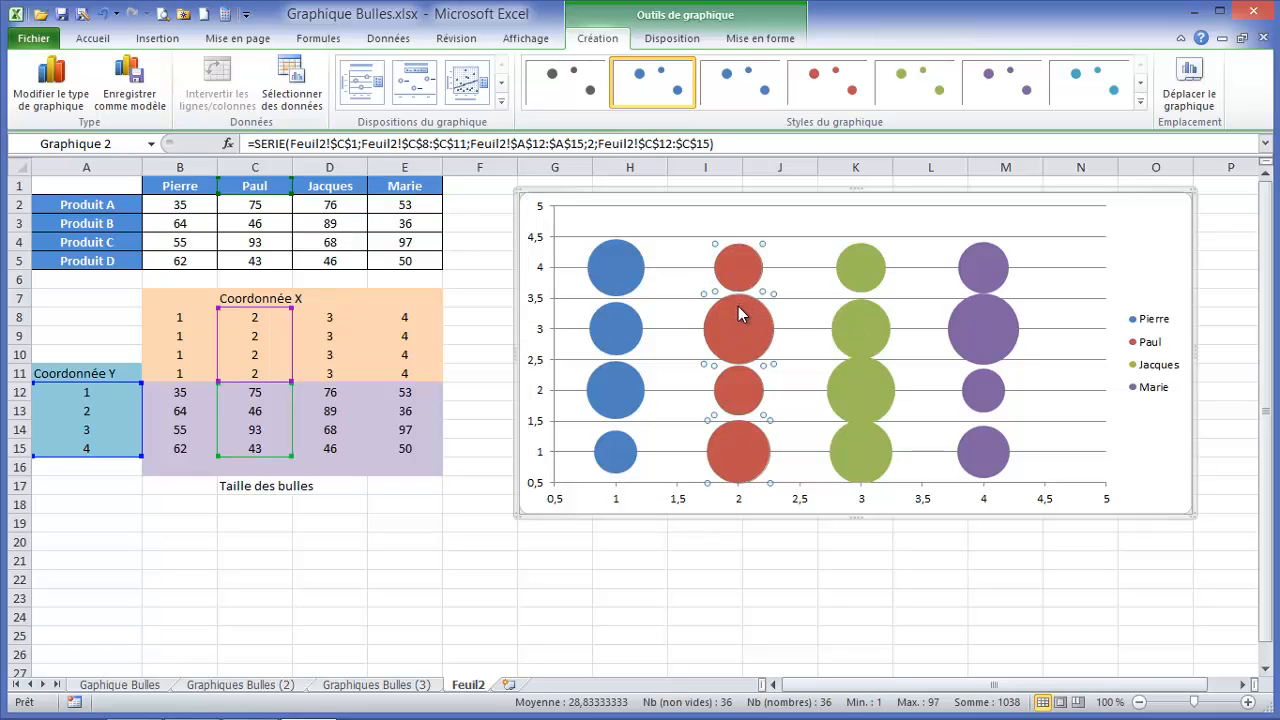
double_click(738, 307)
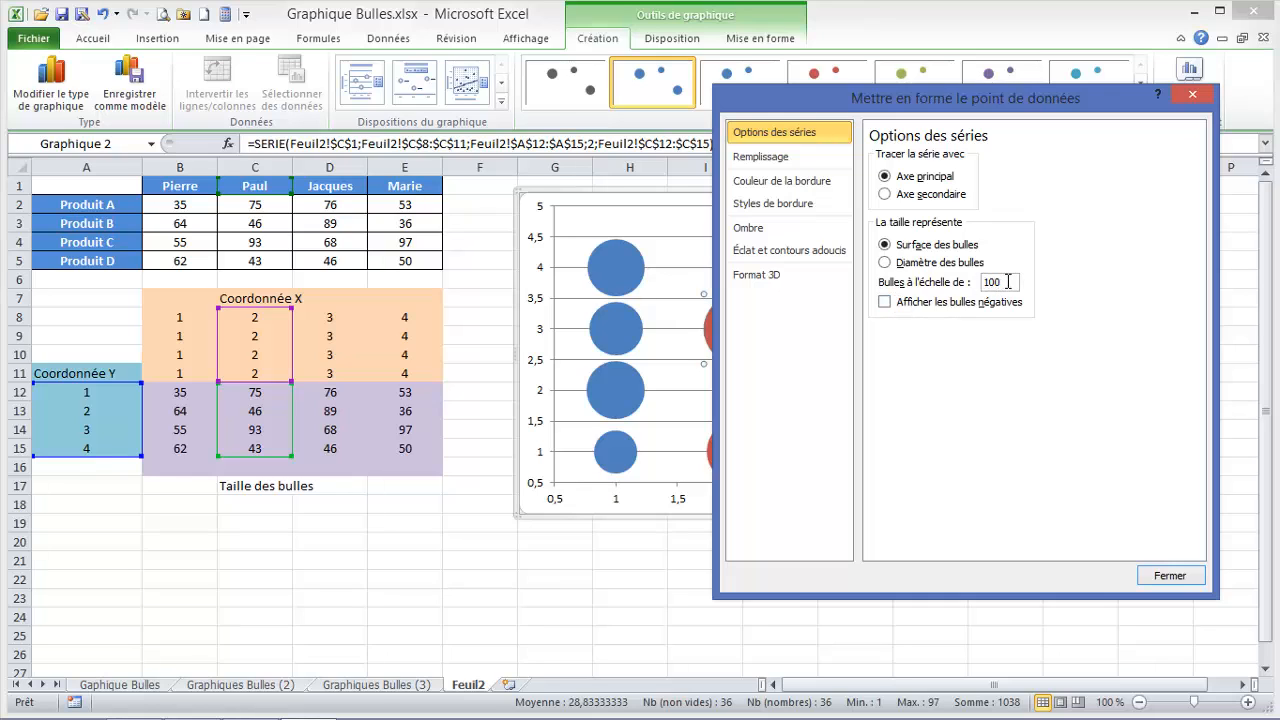
text(90)
click(1167, 576)
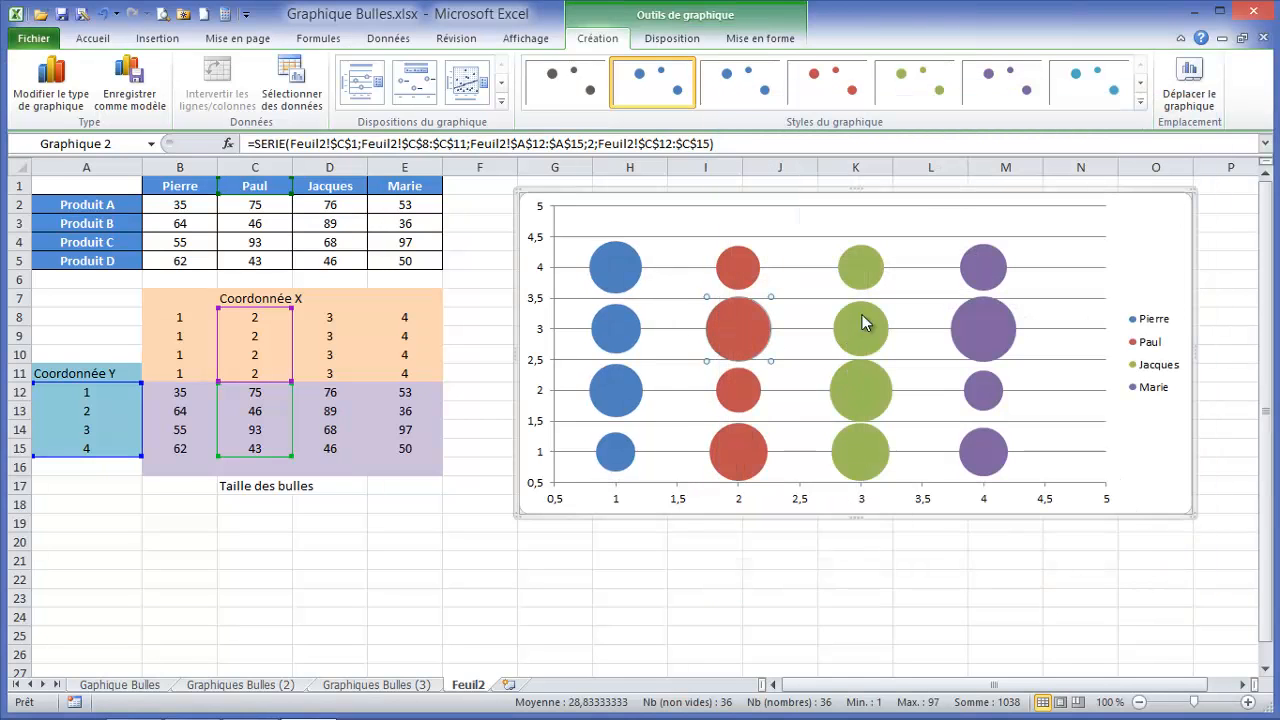
double_click(740, 318)
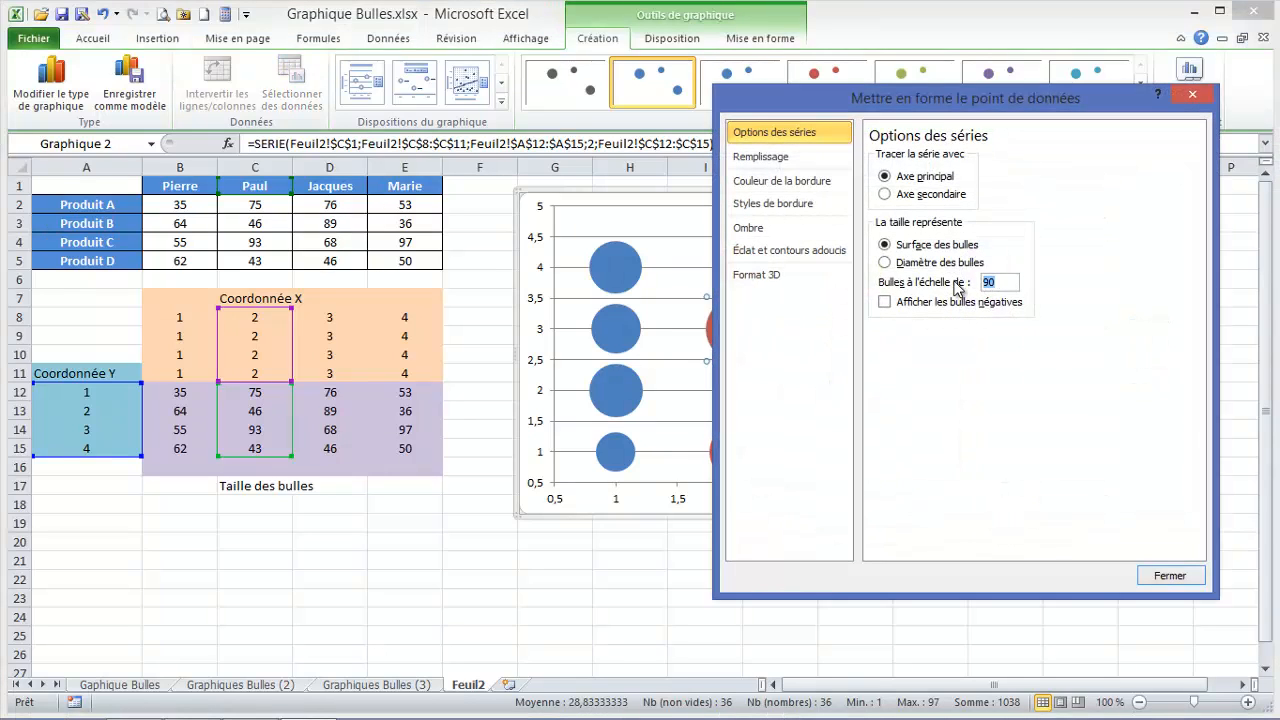
click(1184, 587)
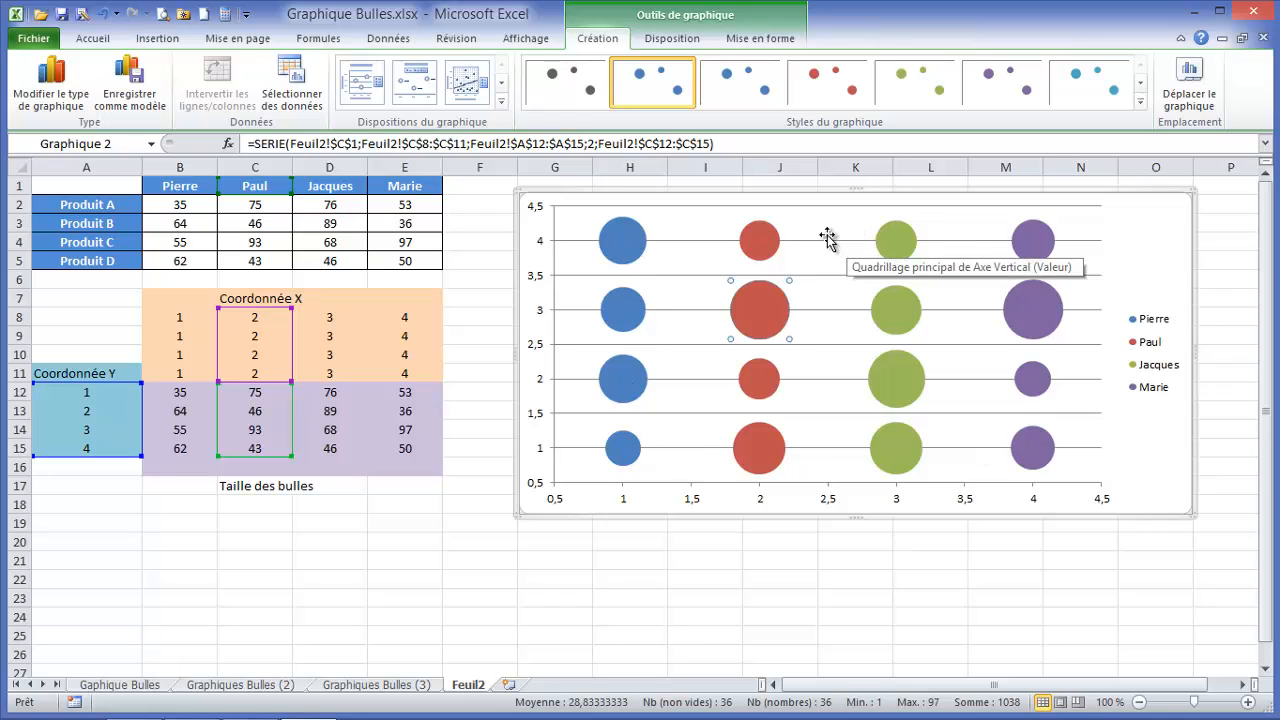
Step: Delete the legend and the main horizontal gridlines from the bubble chart
mouse_move(742, 258)
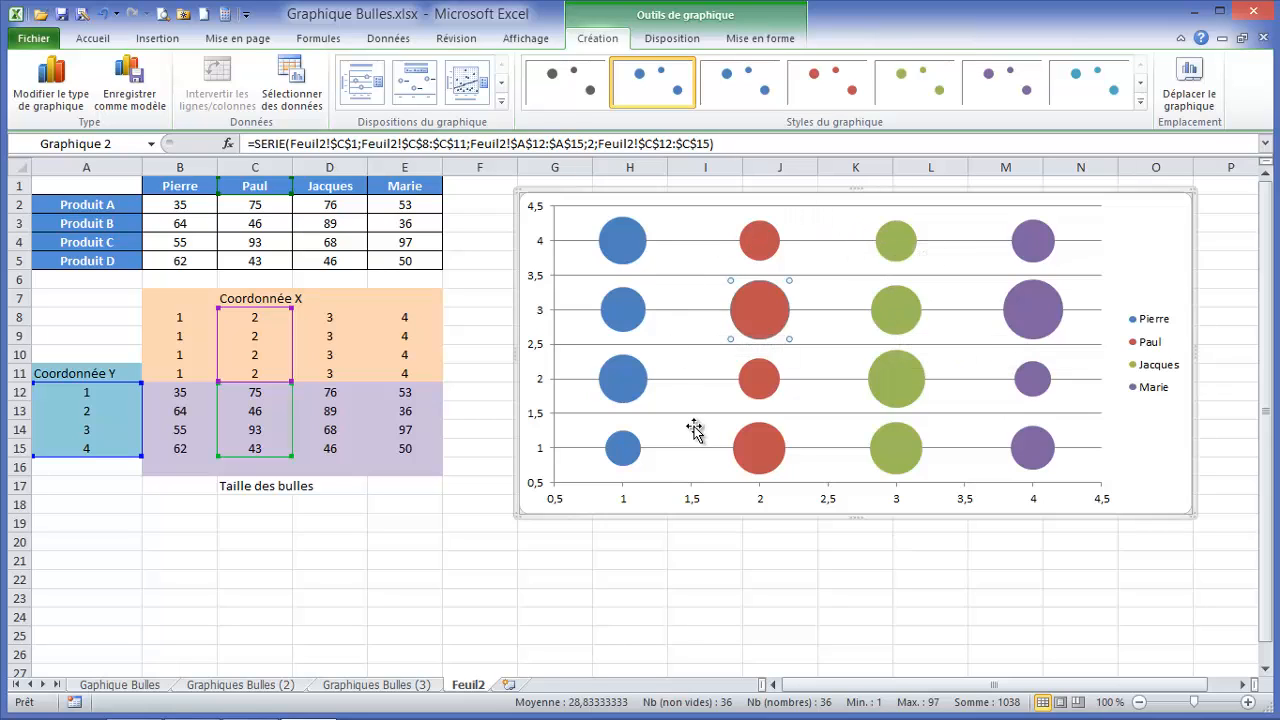
click(1152, 324)
key(Delete)
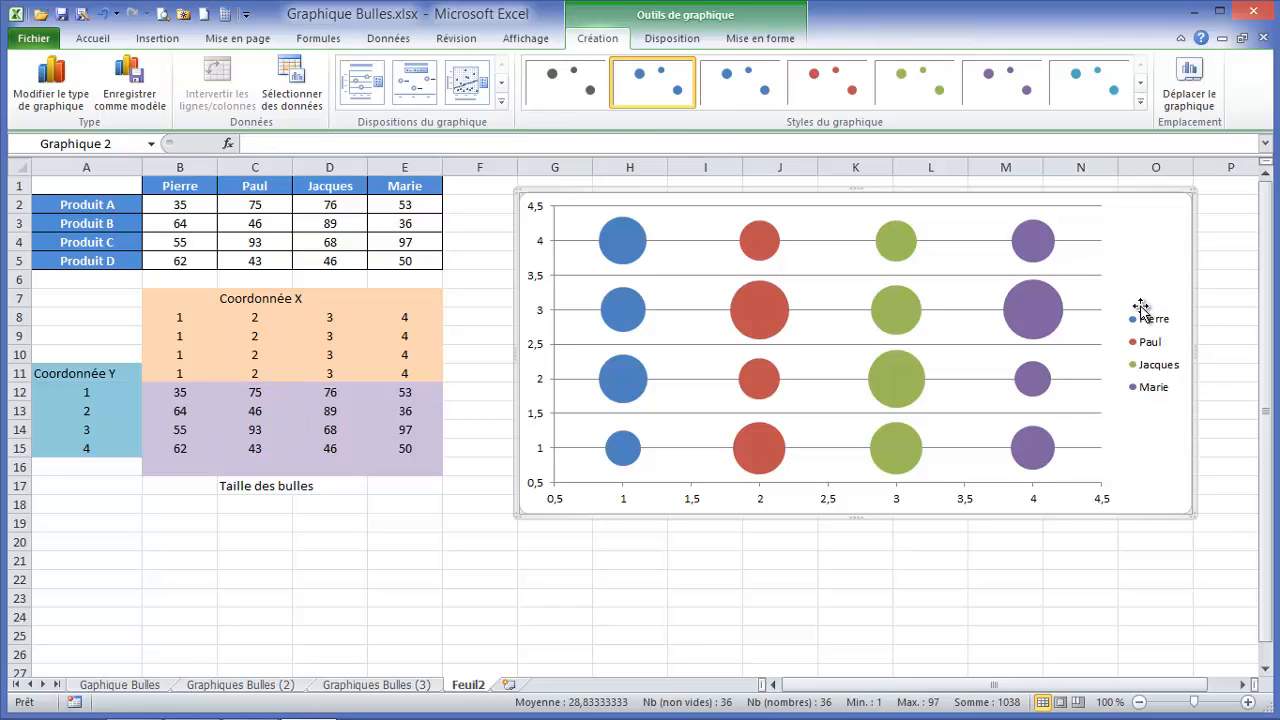
click(1150, 321)
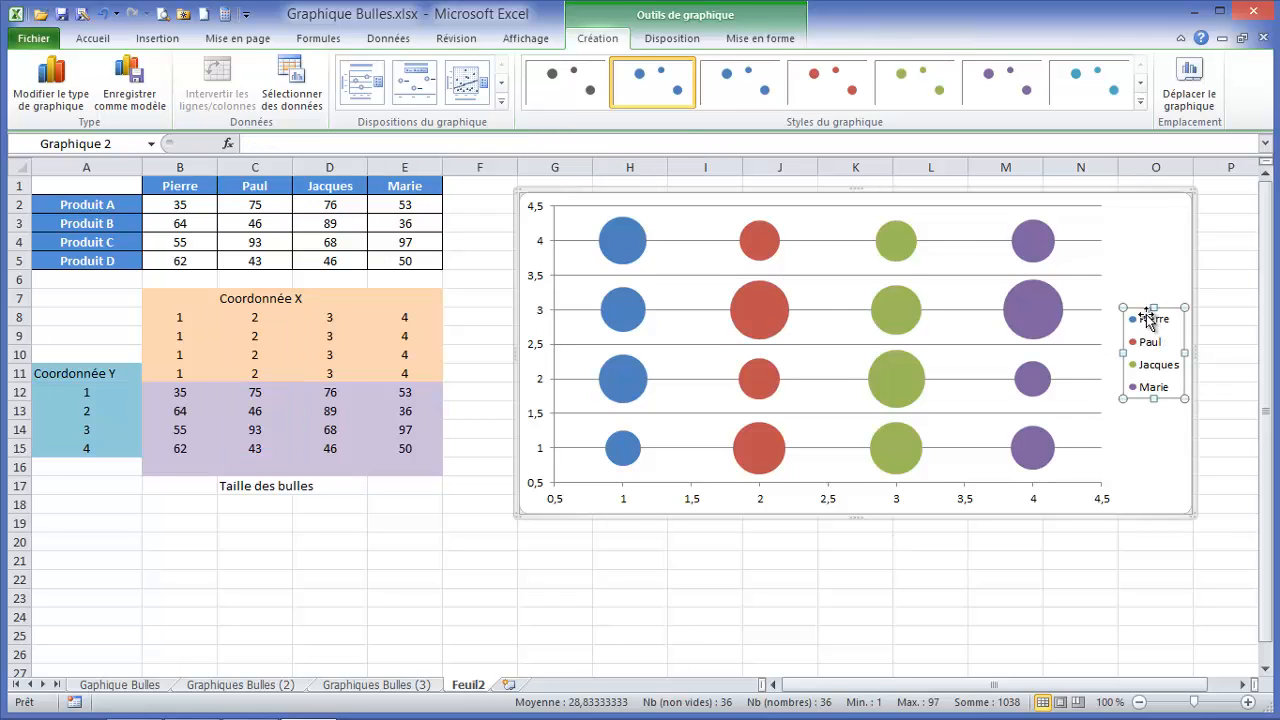
key(Delete)
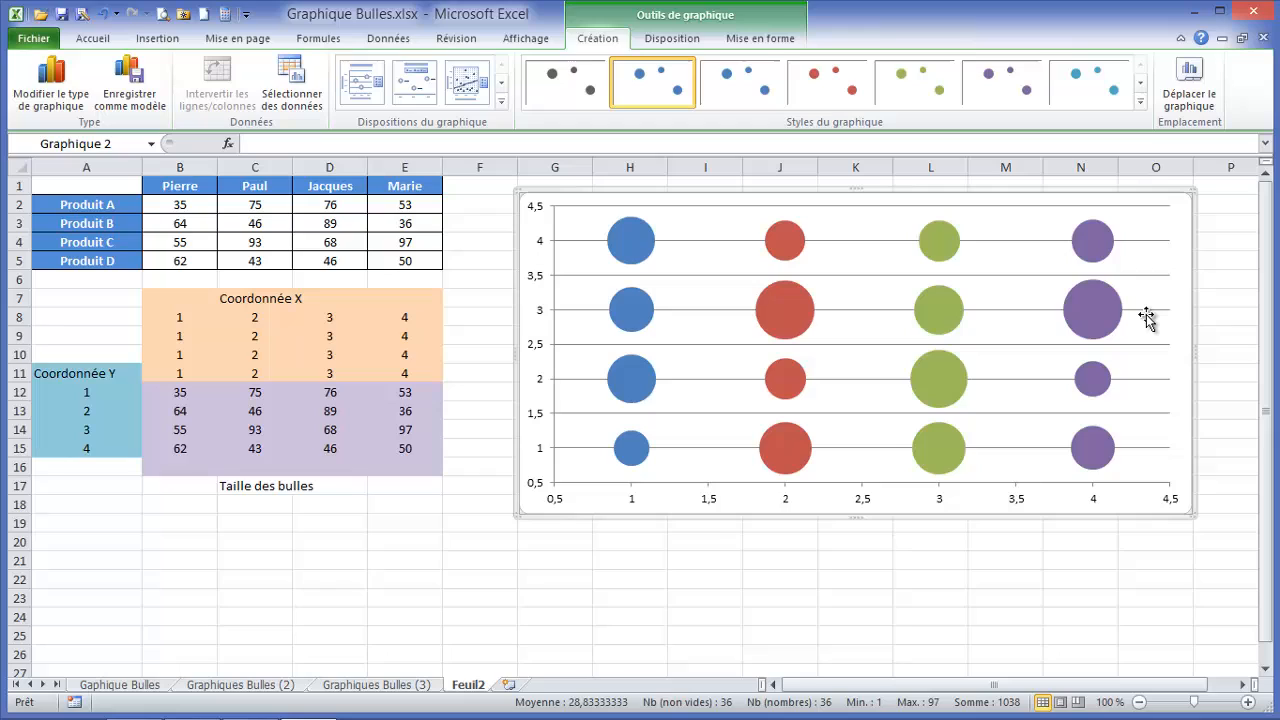
click(867, 240)
key(Delete)
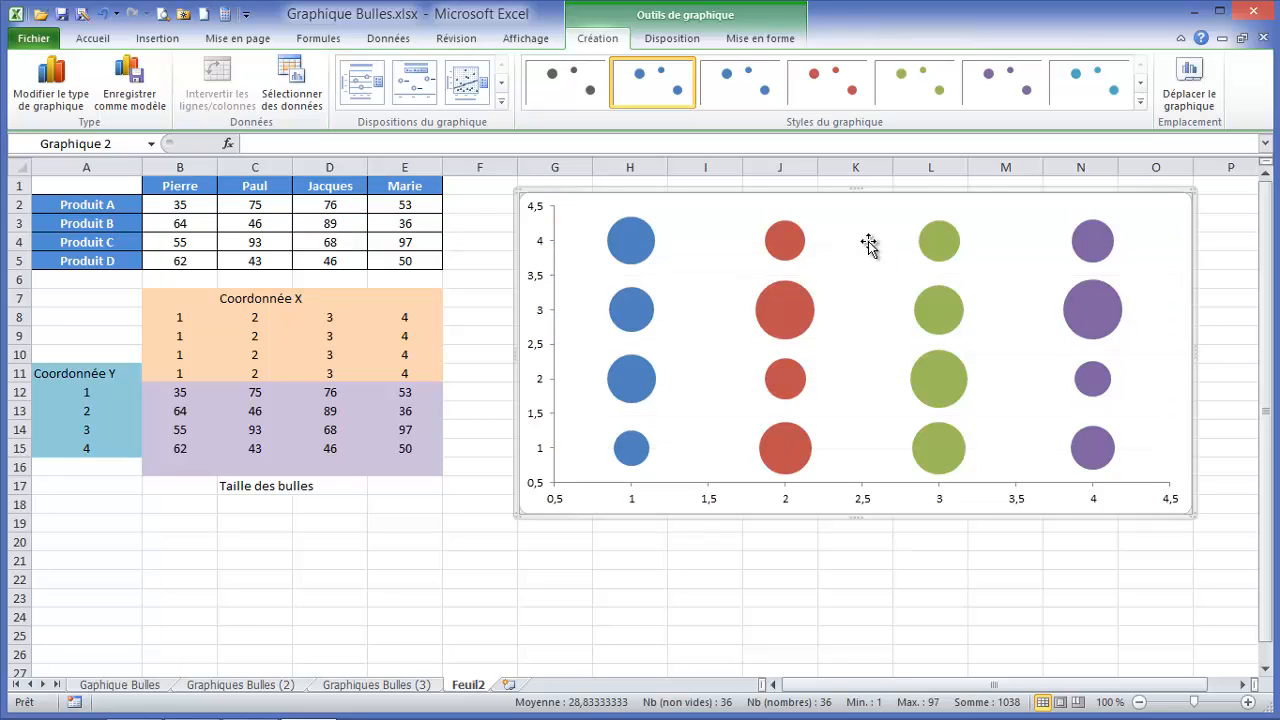
Step: Delete the vertical axis and the horizontal axis from the bubble chart
click(540, 249)
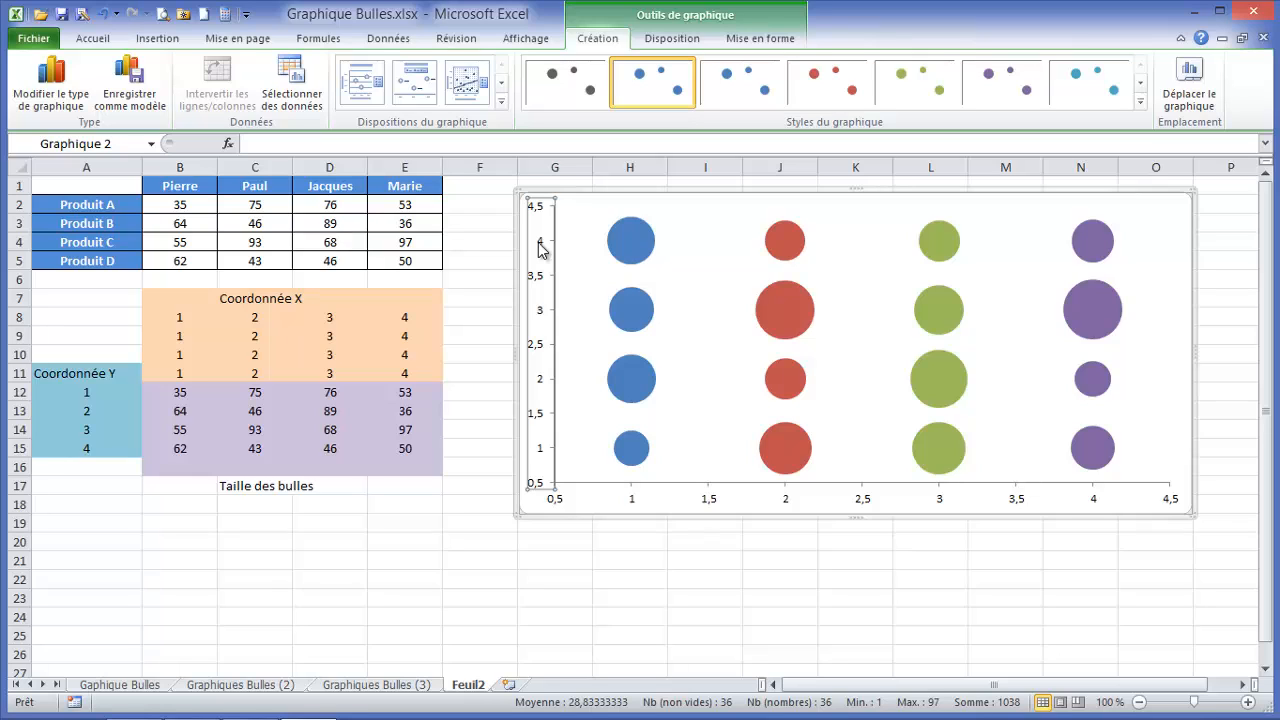
key(Delete)
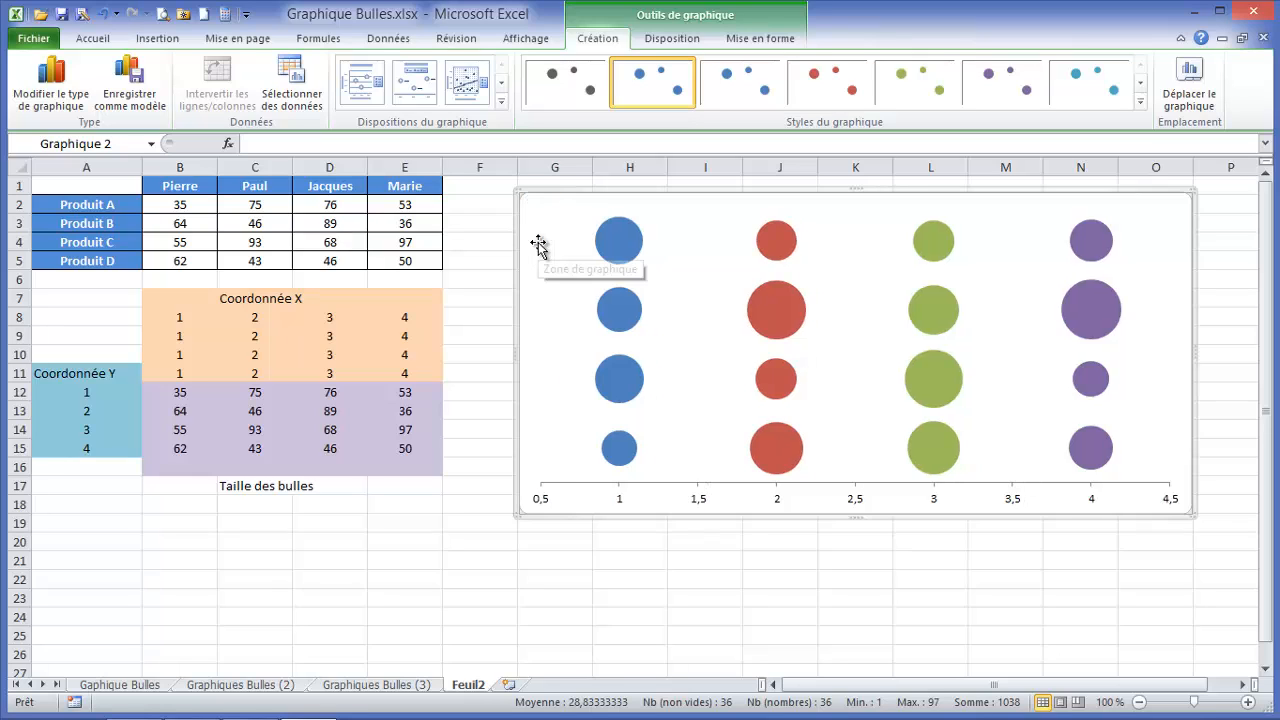
click(780, 506)
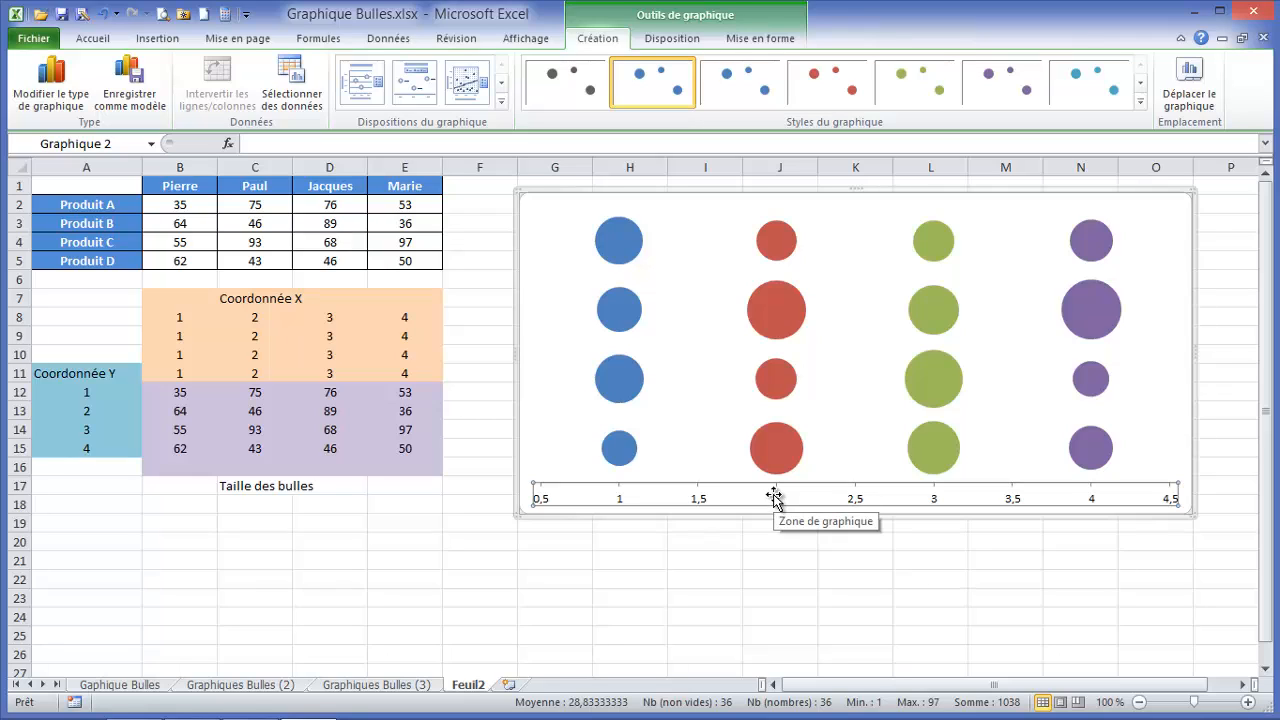
key(Delete)
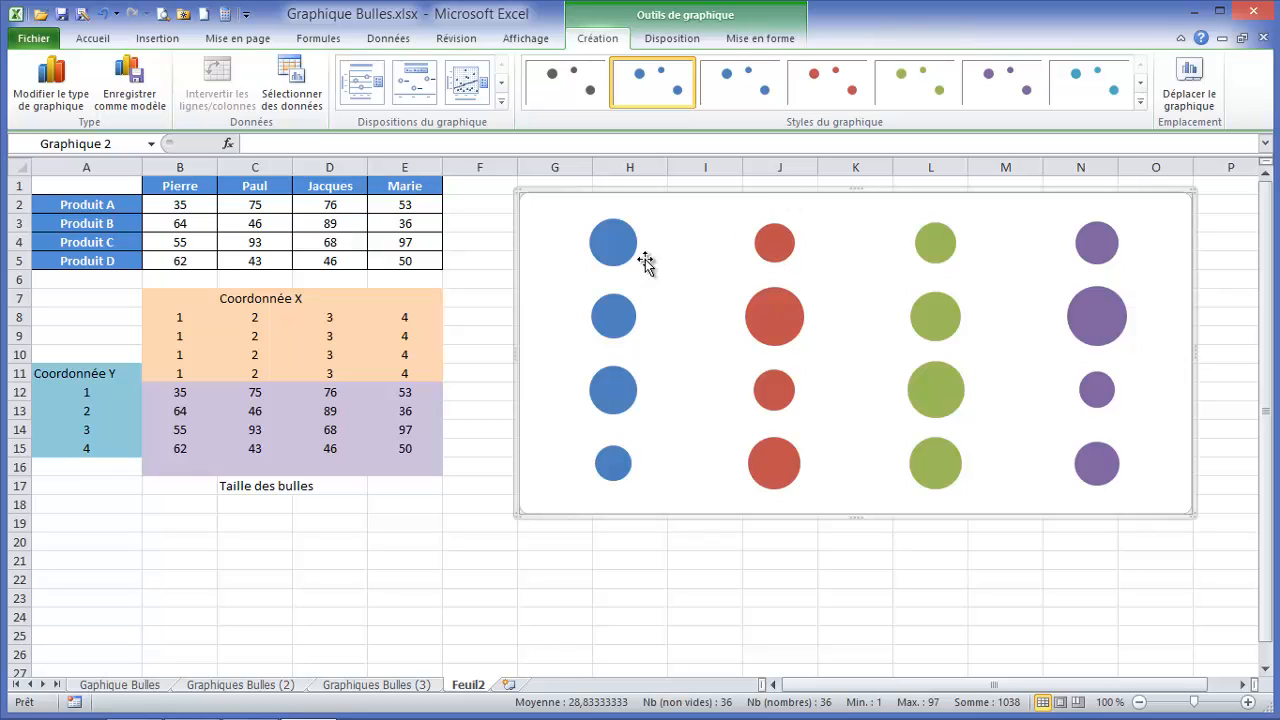
Step: Recalculate the sheet's random values several times to check how the bubble sizes respond
key(F9)
key(F9)
key(F9)
key(F9)
key(F9)
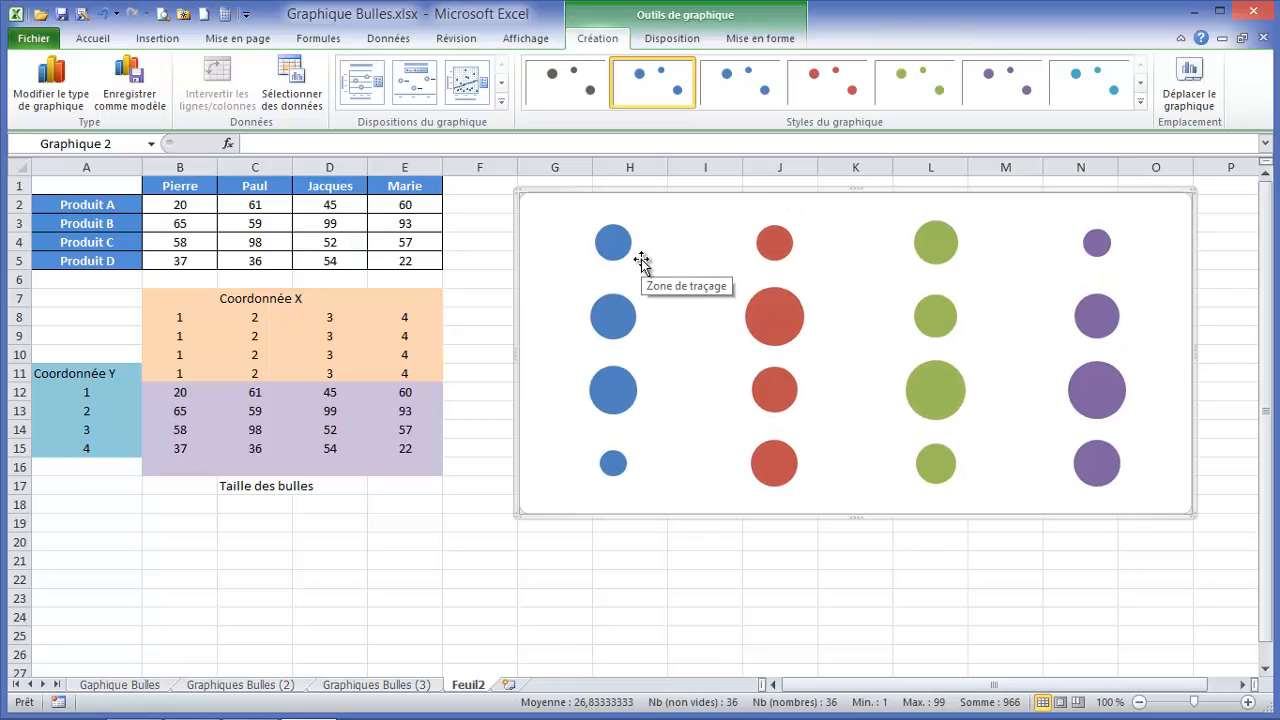
key(F9)
key(F9)
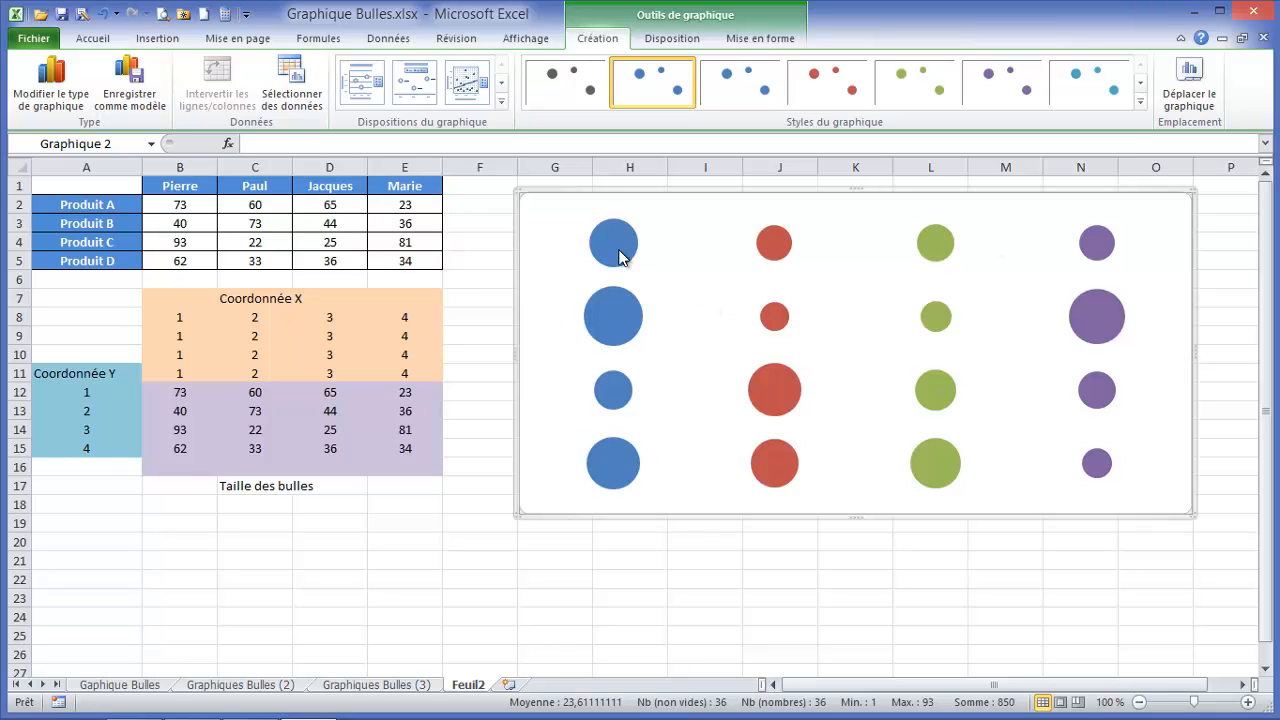
Step: Add data labels to the bubbles and make the blue series show the bubble size instead of the Y value, centred
click(670, 40)
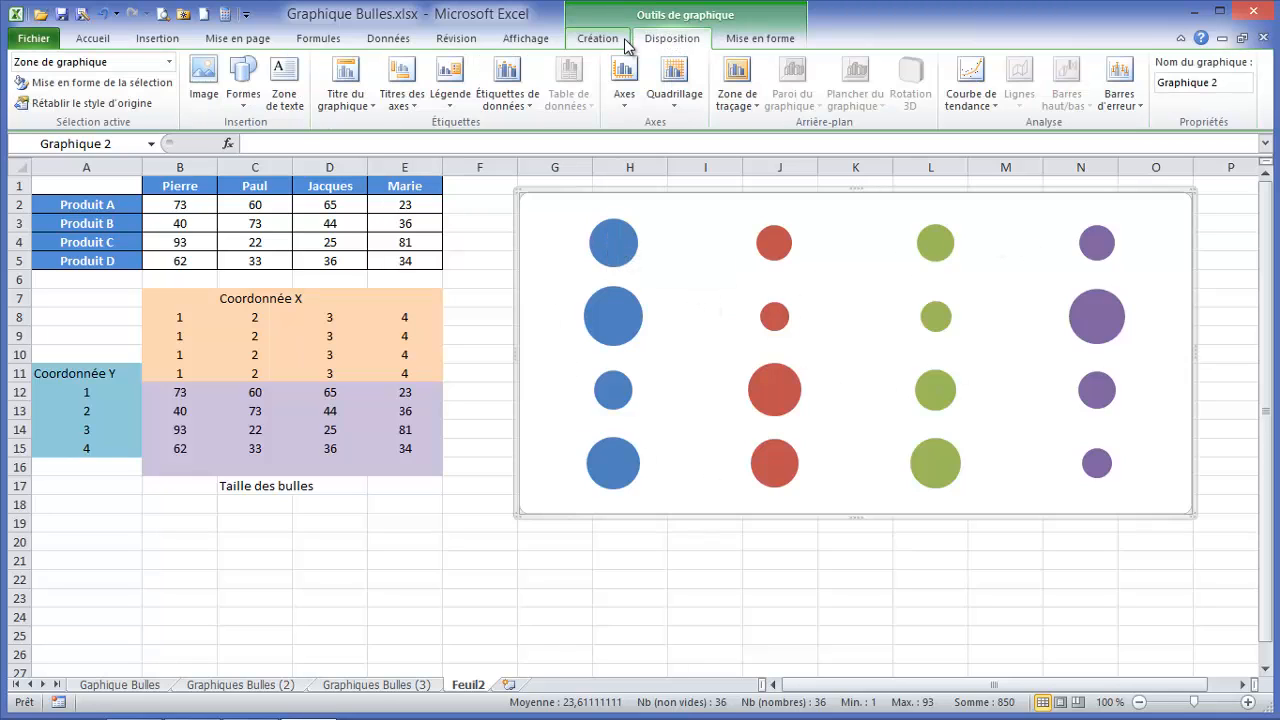
click(526, 109)
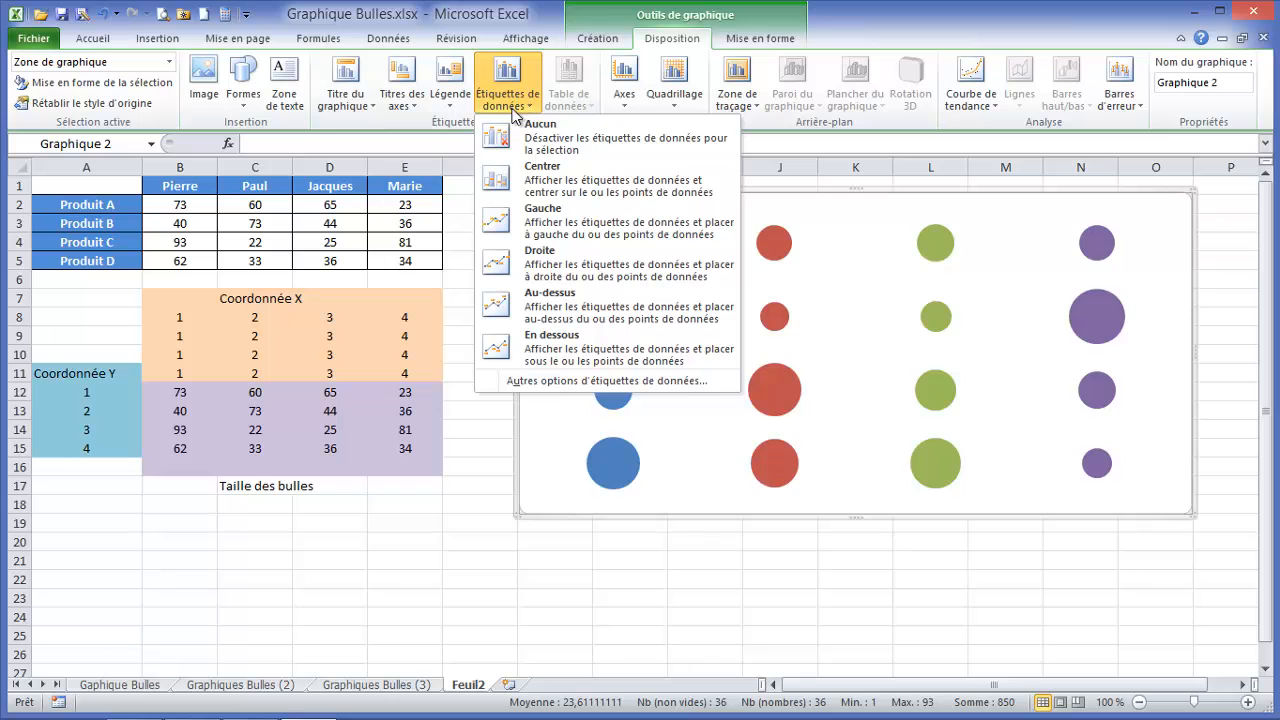
click(607, 381)
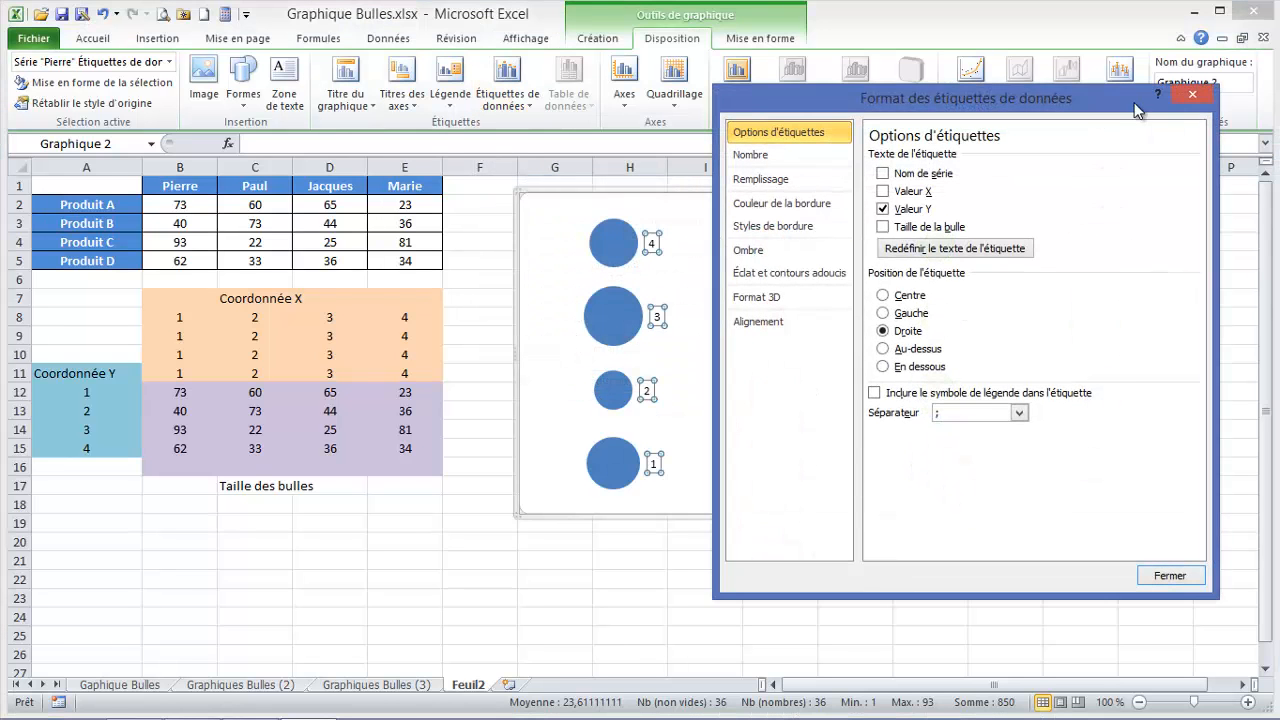
drag(1110, 108, 950, 328)
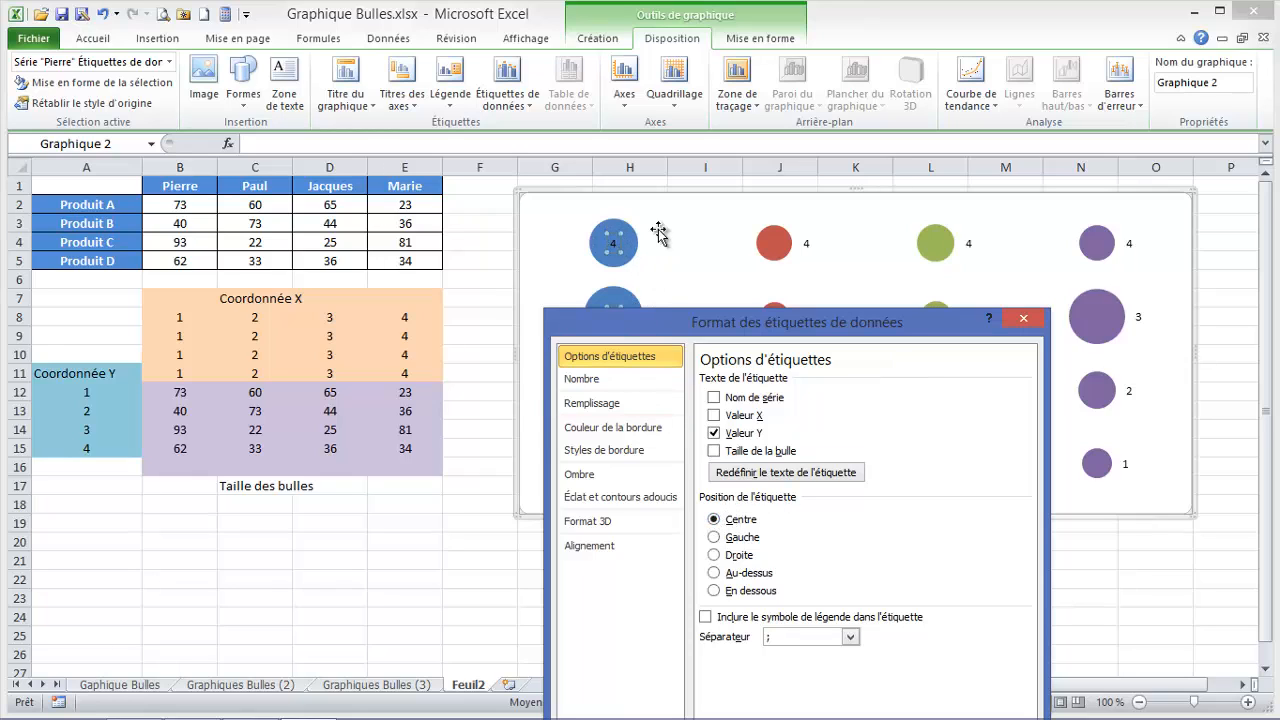
click(714, 433)
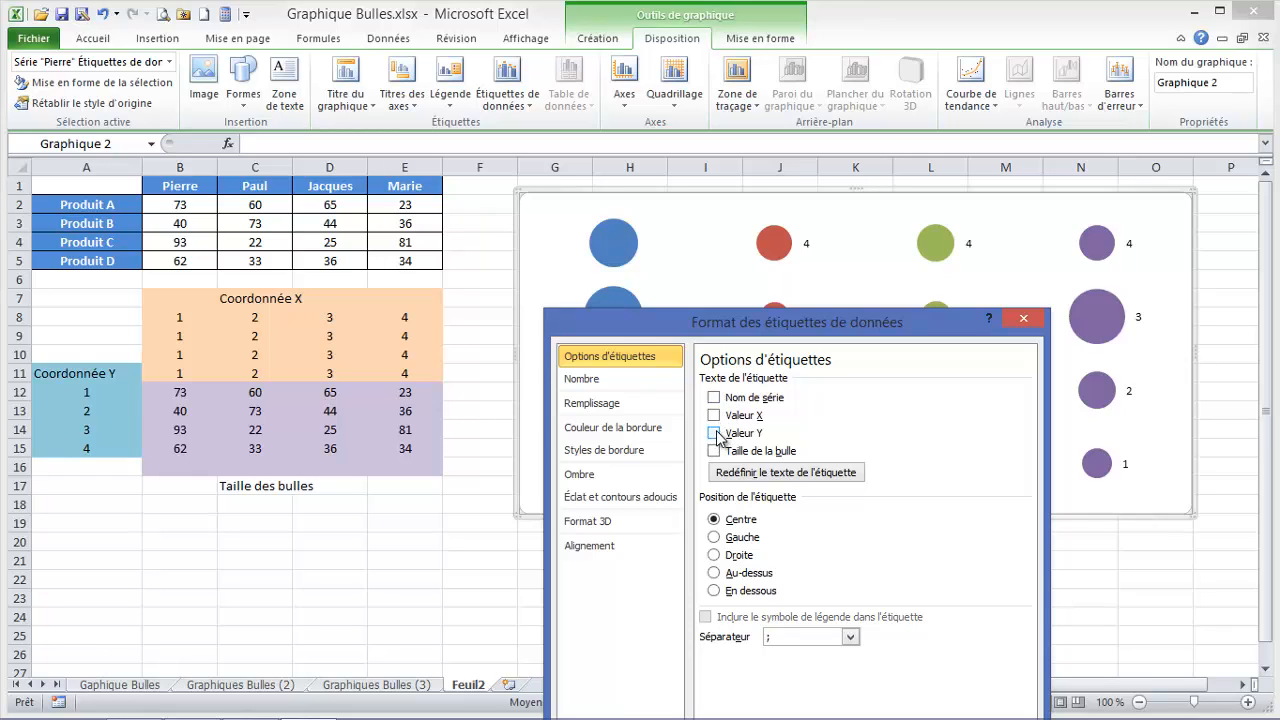
click(714, 451)
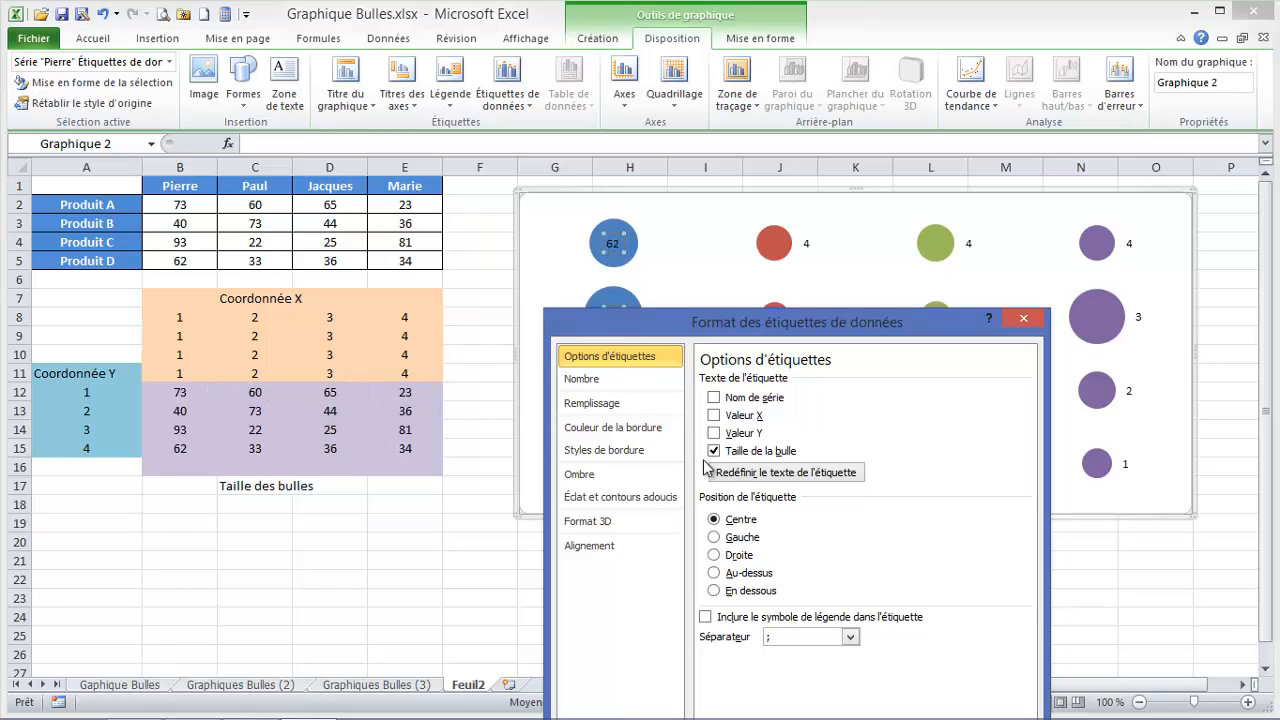
drag(947, 323, 919, 168)
click(970, 650)
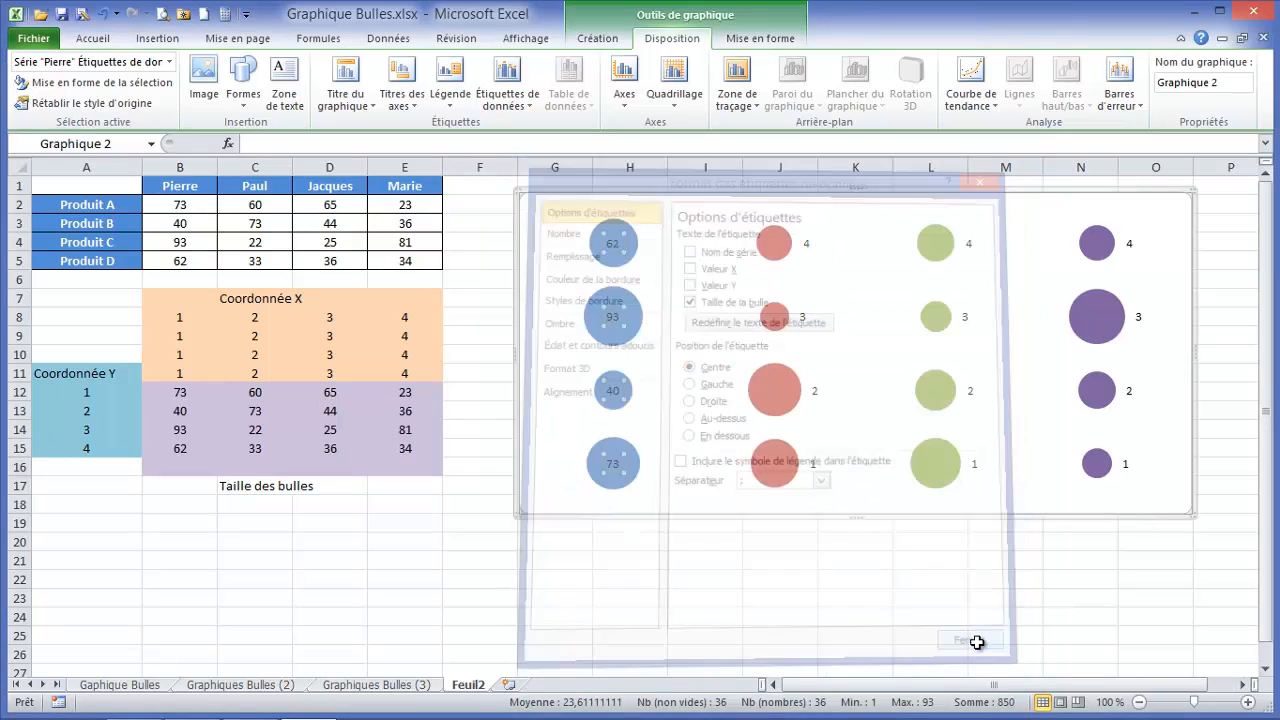
Step: Make the red series' data labels show the bubble size instead of the Y value, centred on the bubbles
click(775, 247)
double_click(775, 247)
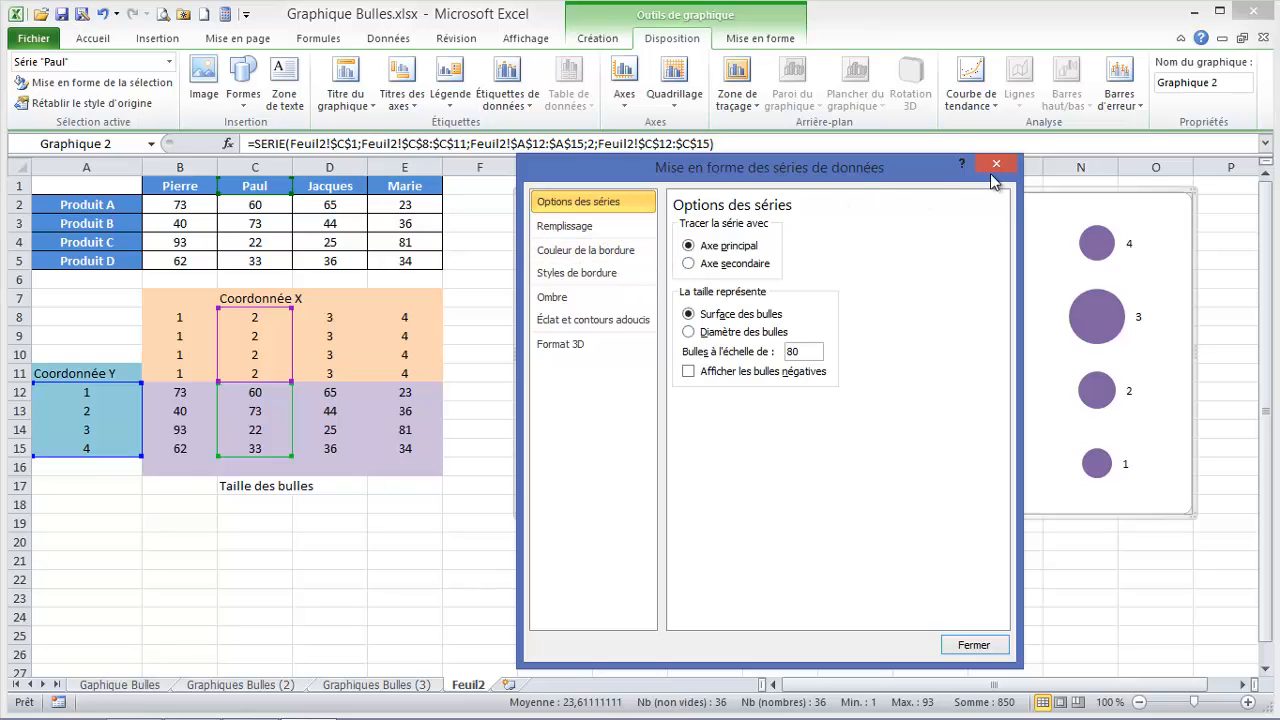
click(994, 165)
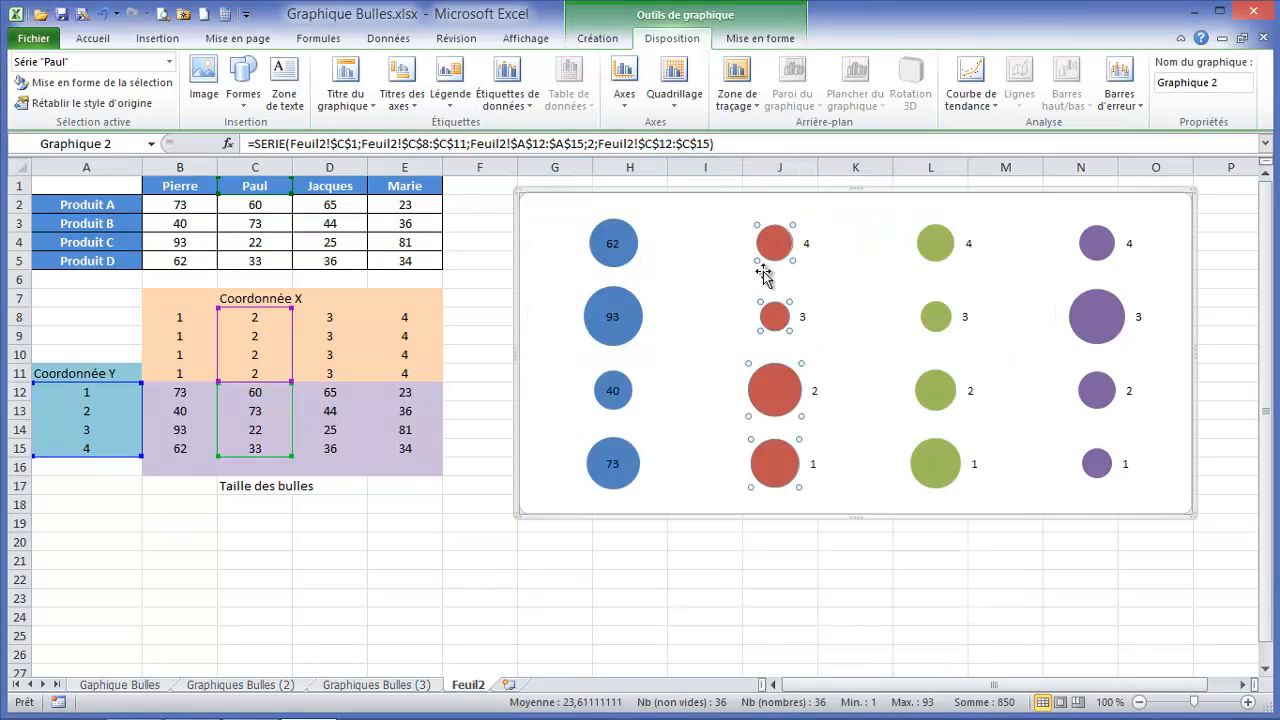
click(514, 98)
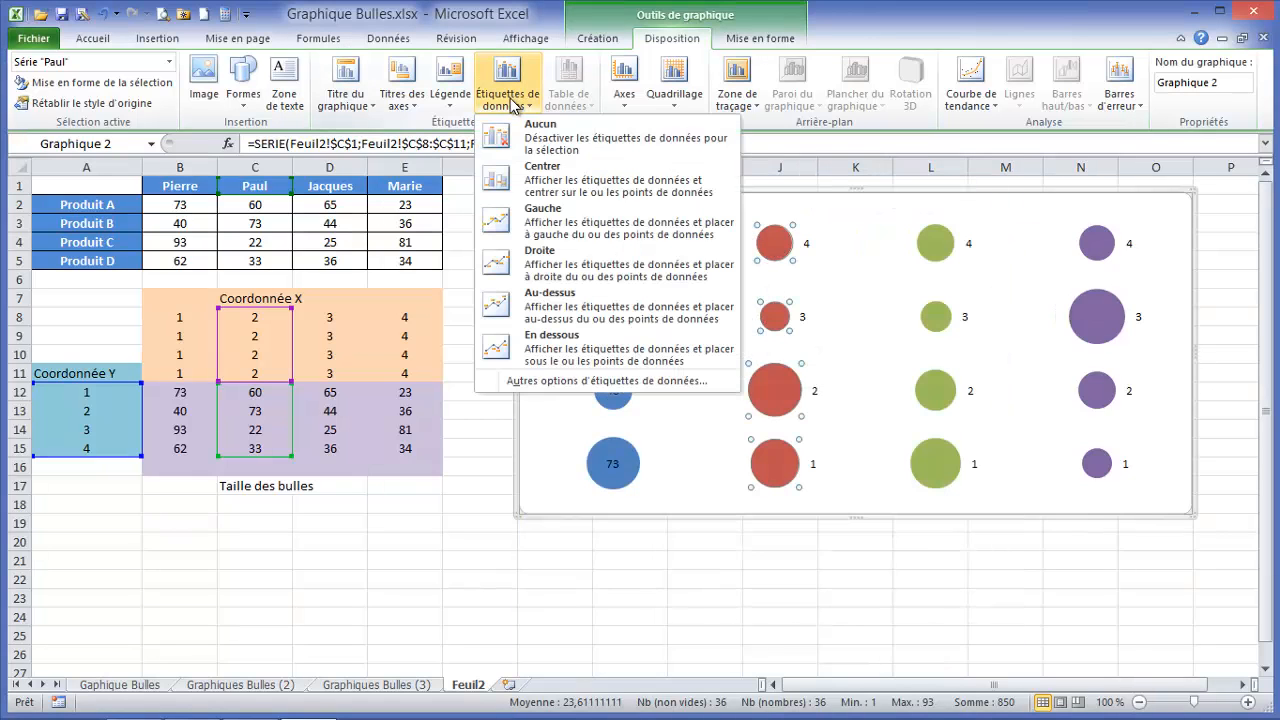
click(580, 380)
click(686, 278)
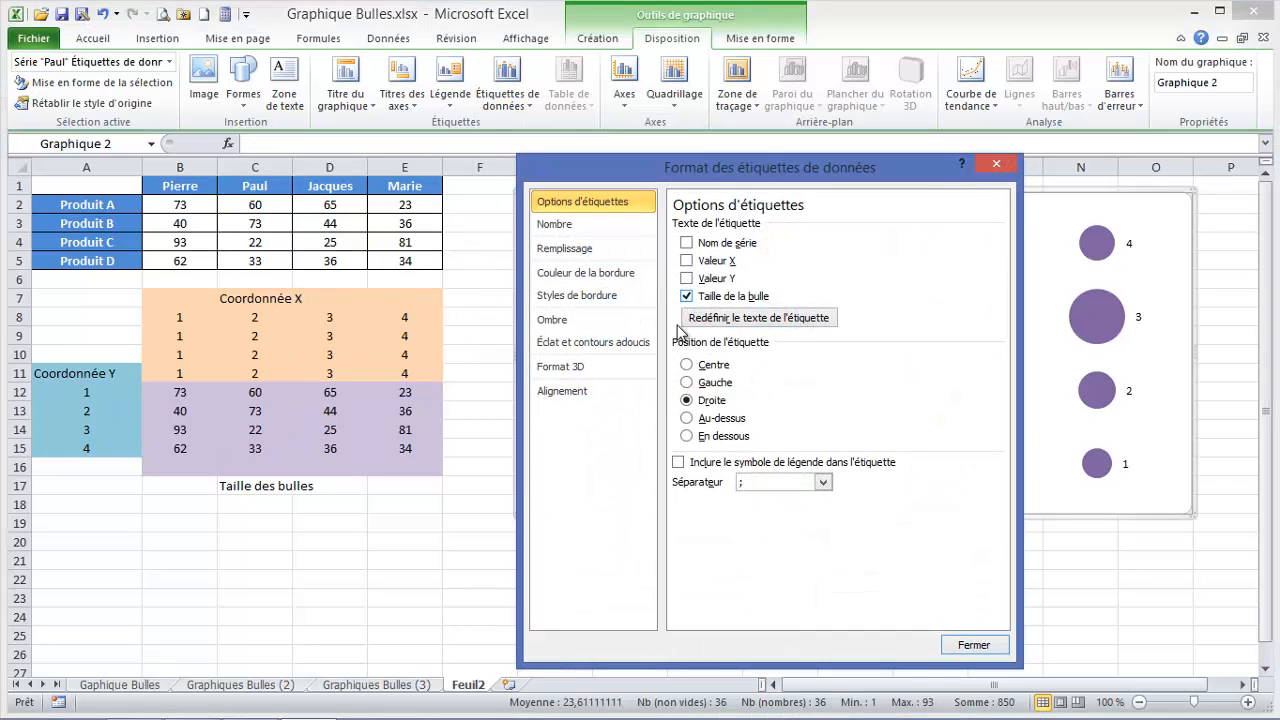
click(686, 365)
click(973, 645)
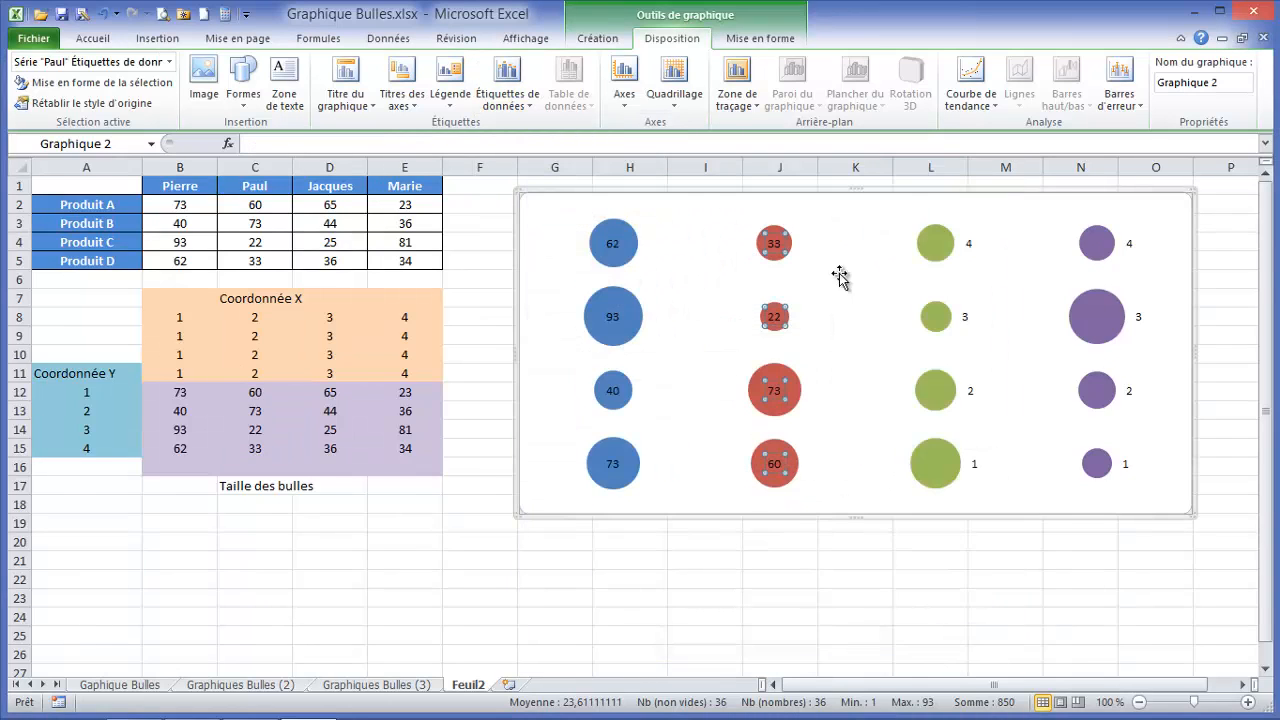
Step: Set the green series' data labels to bubble size only, without the Y value, and centre them
click(941, 249)
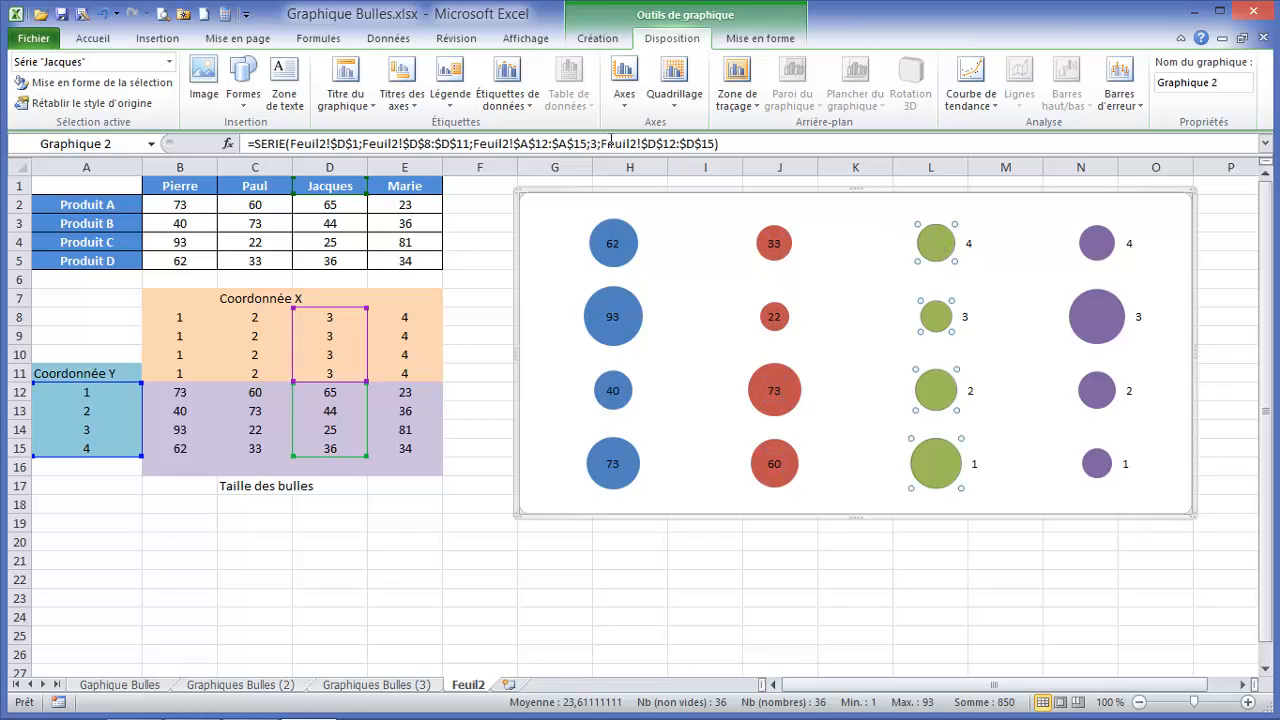
click(507, 88)
click(555, 381)
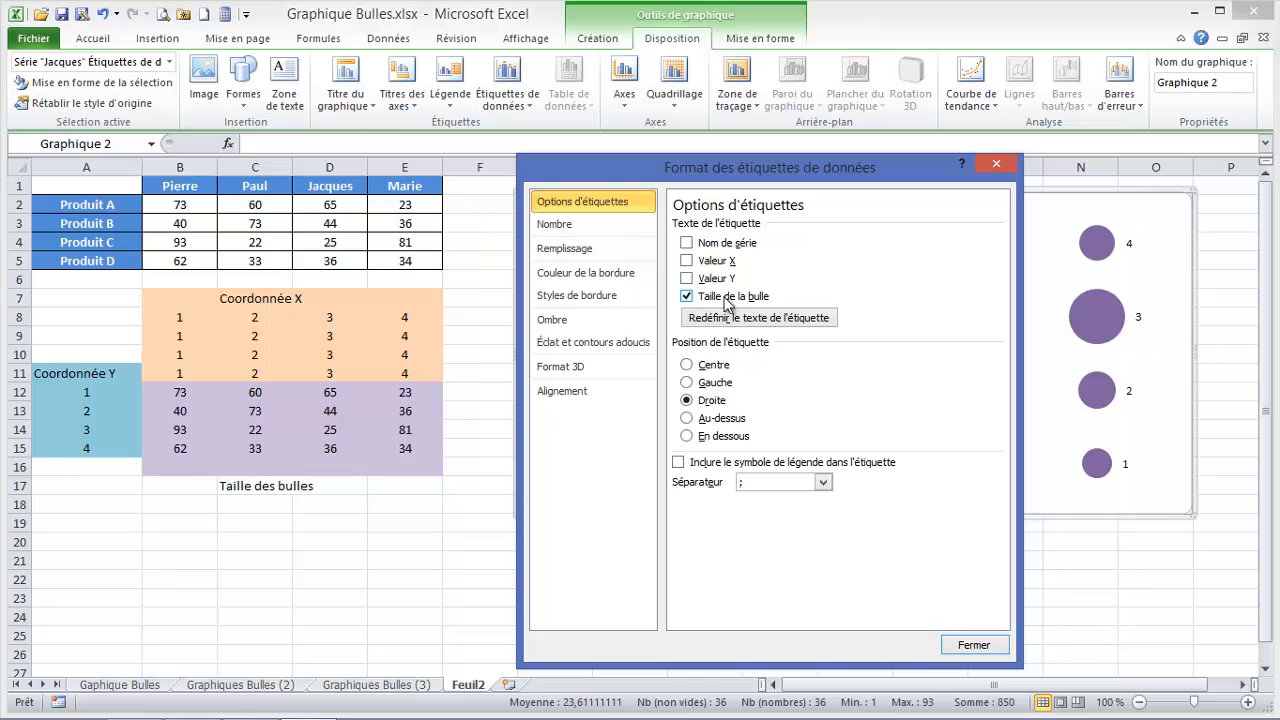
click(968, 645)
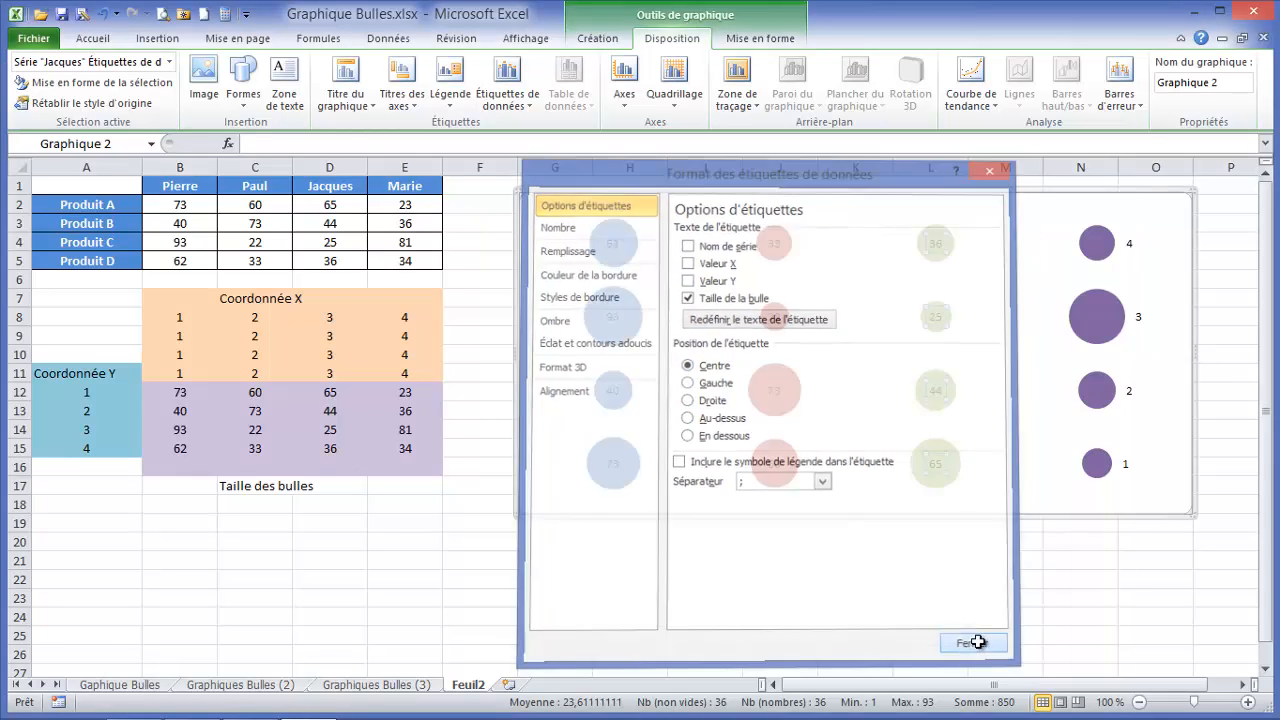
Step: Switch the purple series' data labels from Y value to bubble size and position them at the centre
click(1097, 243)
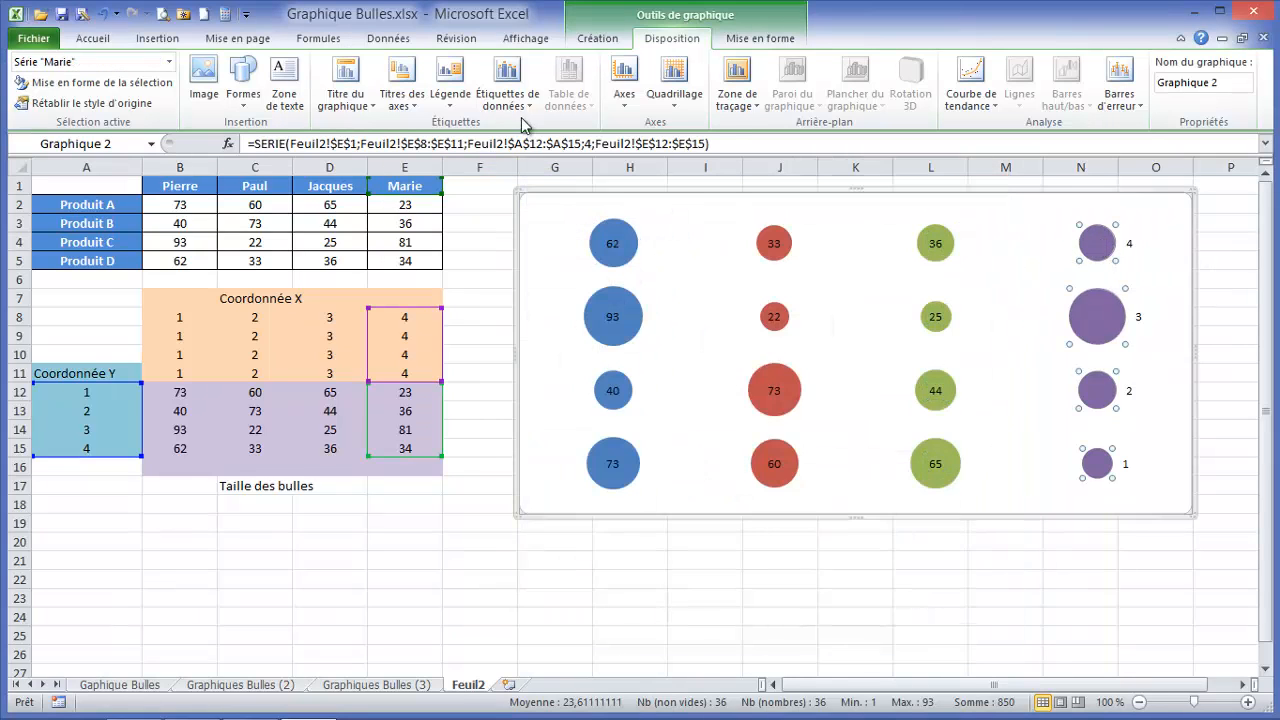
click(507, 90)
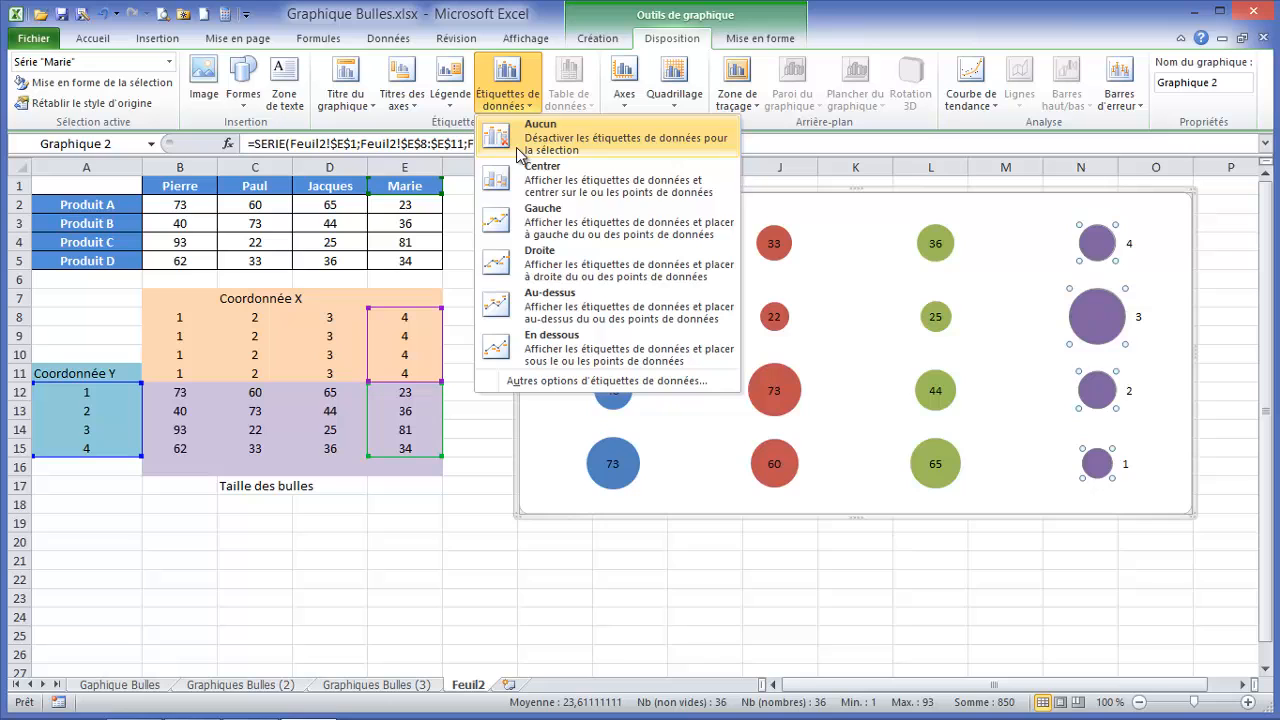
click(587, 381)
click(686, 279)
click(686, 297)
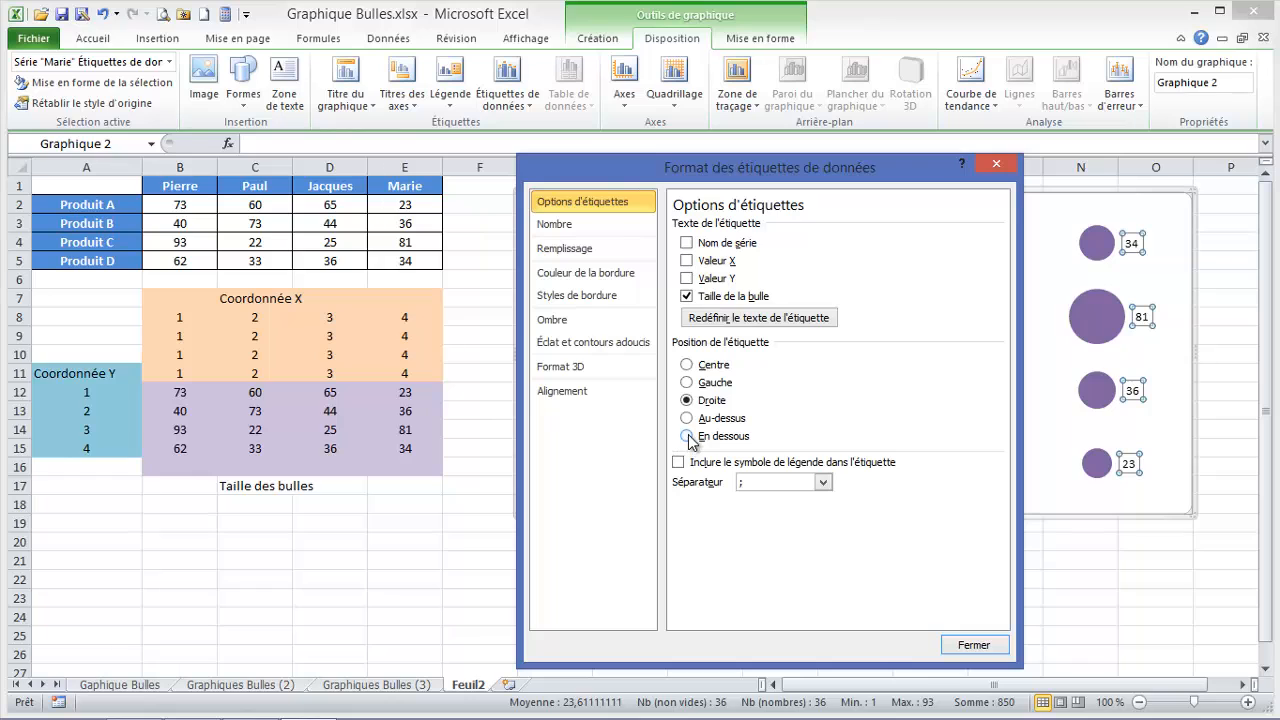
click(686, 365)
click(972, 644)
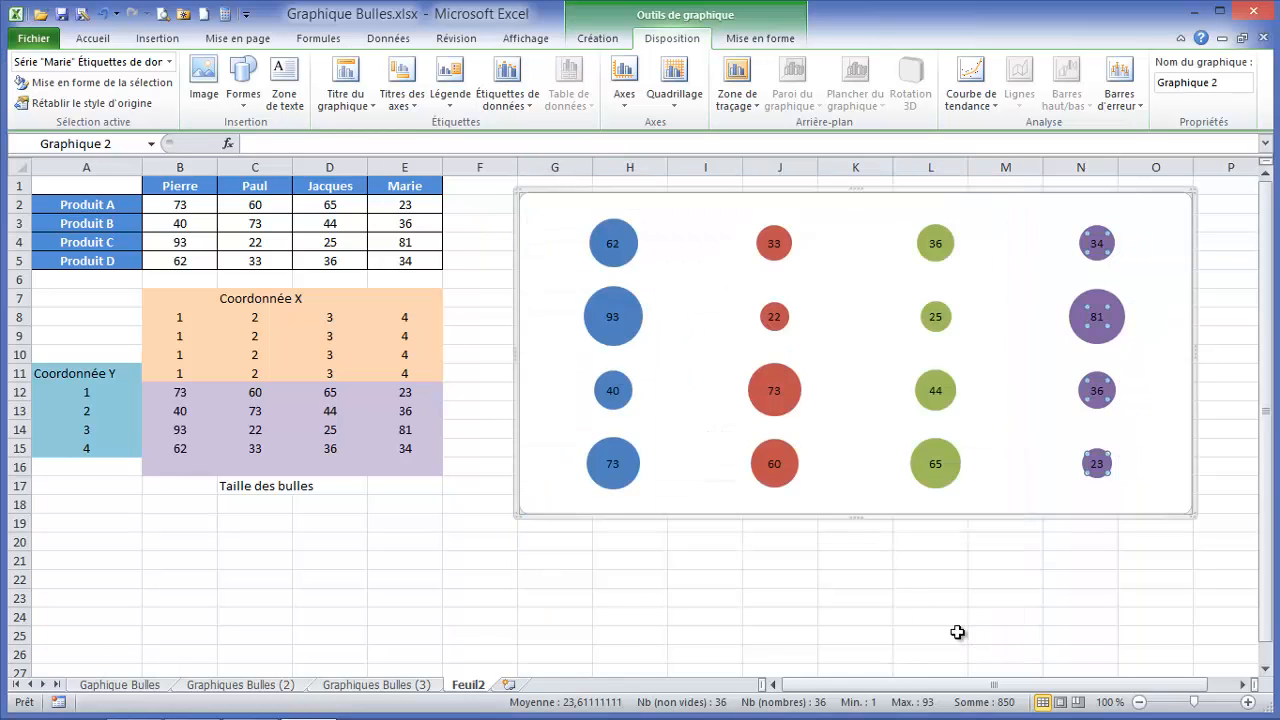
Step: Try reversing the Y coordinates by entering 4, 3, 2 and 1 in cells A12 to A15
click(824, 259)
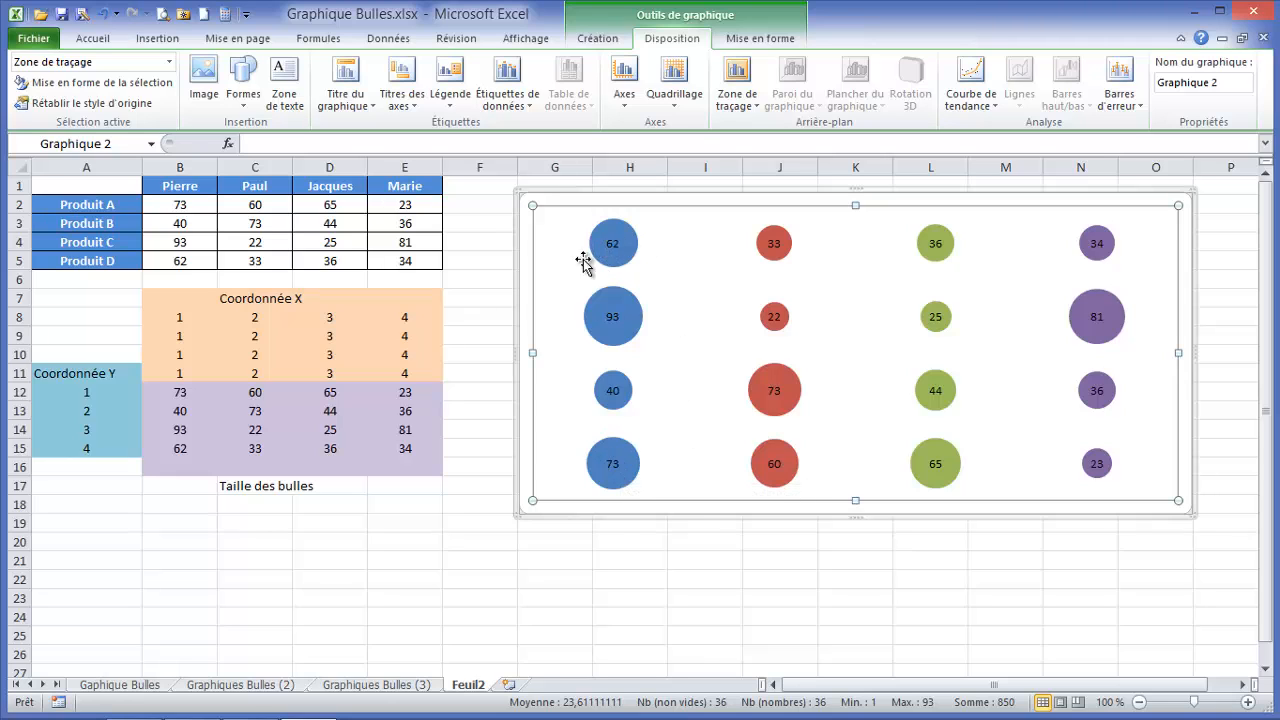
click(183, 205)
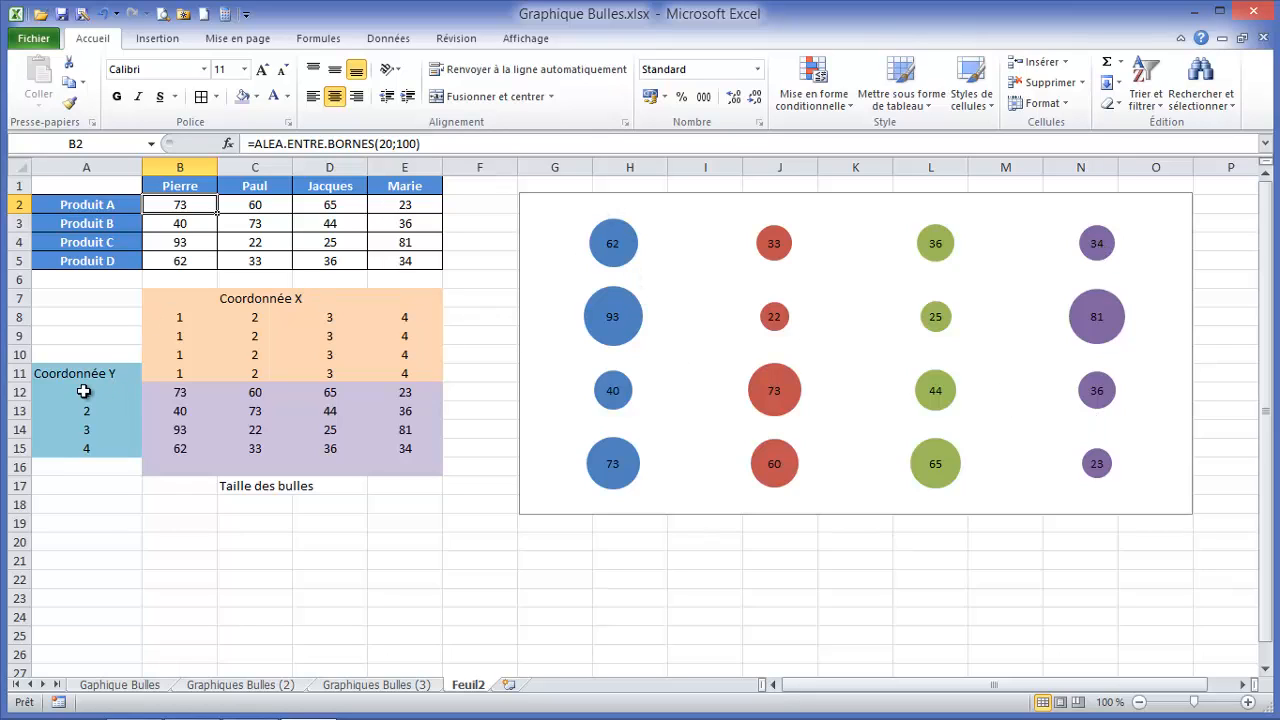
click(84, 391)
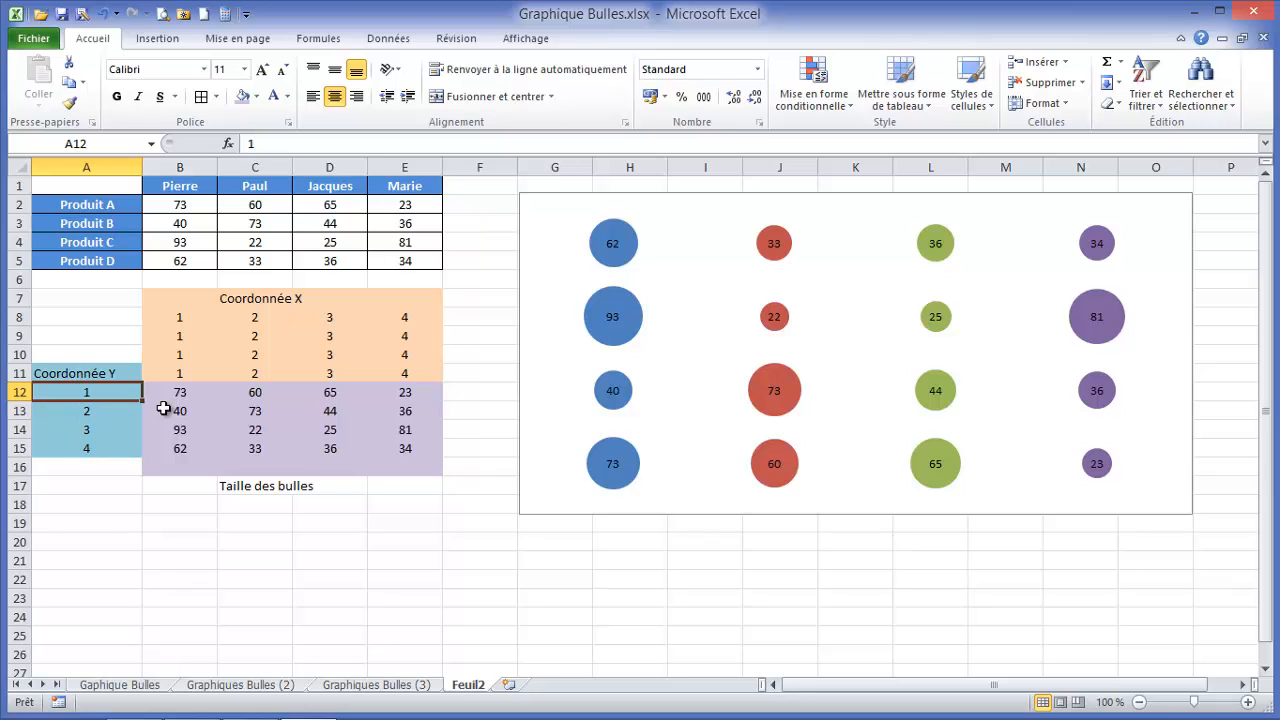
text(4)
key(Return)
text(3)
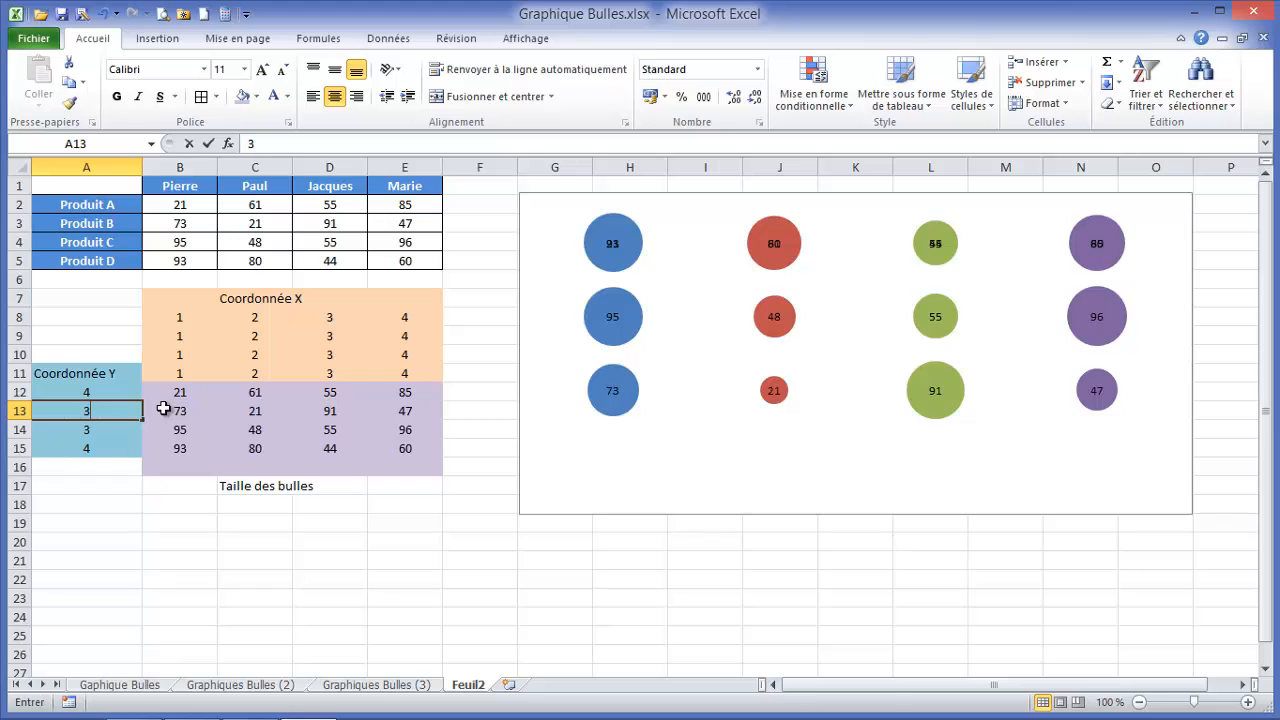
key(Return)
text(3)
key(BackSpace)
text(2)
key(Return)
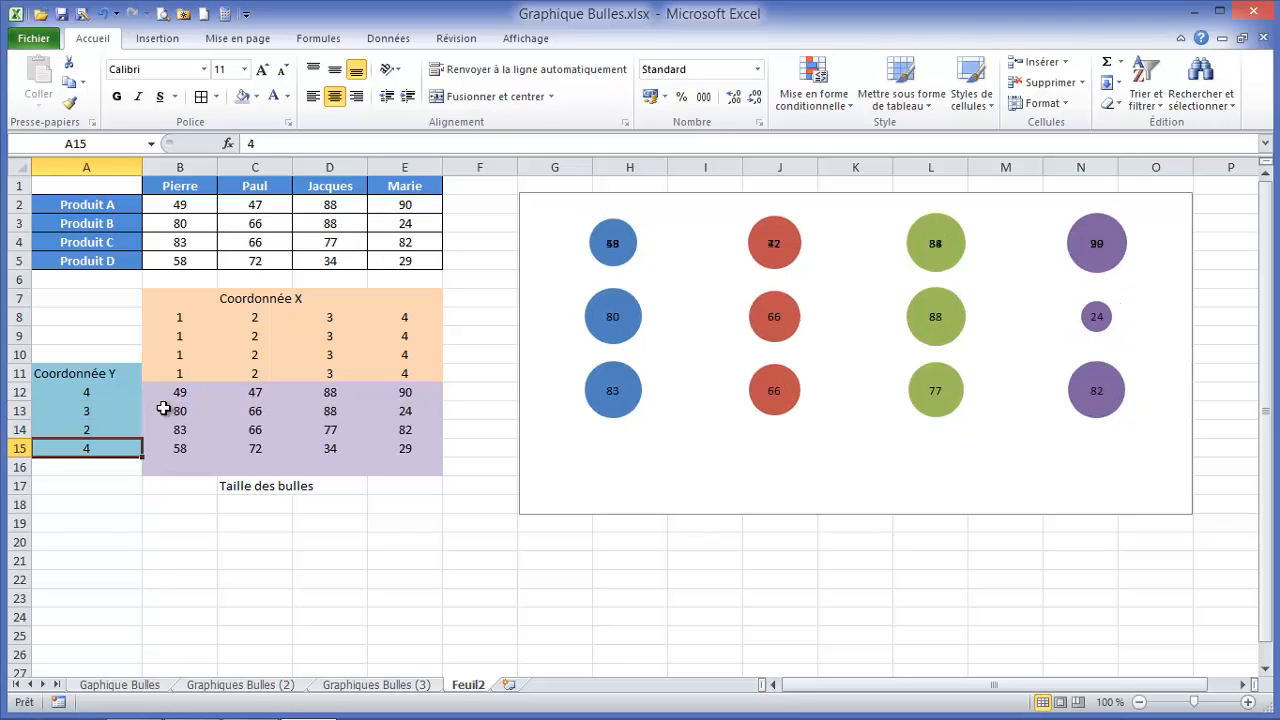
text(1)
key(Return)
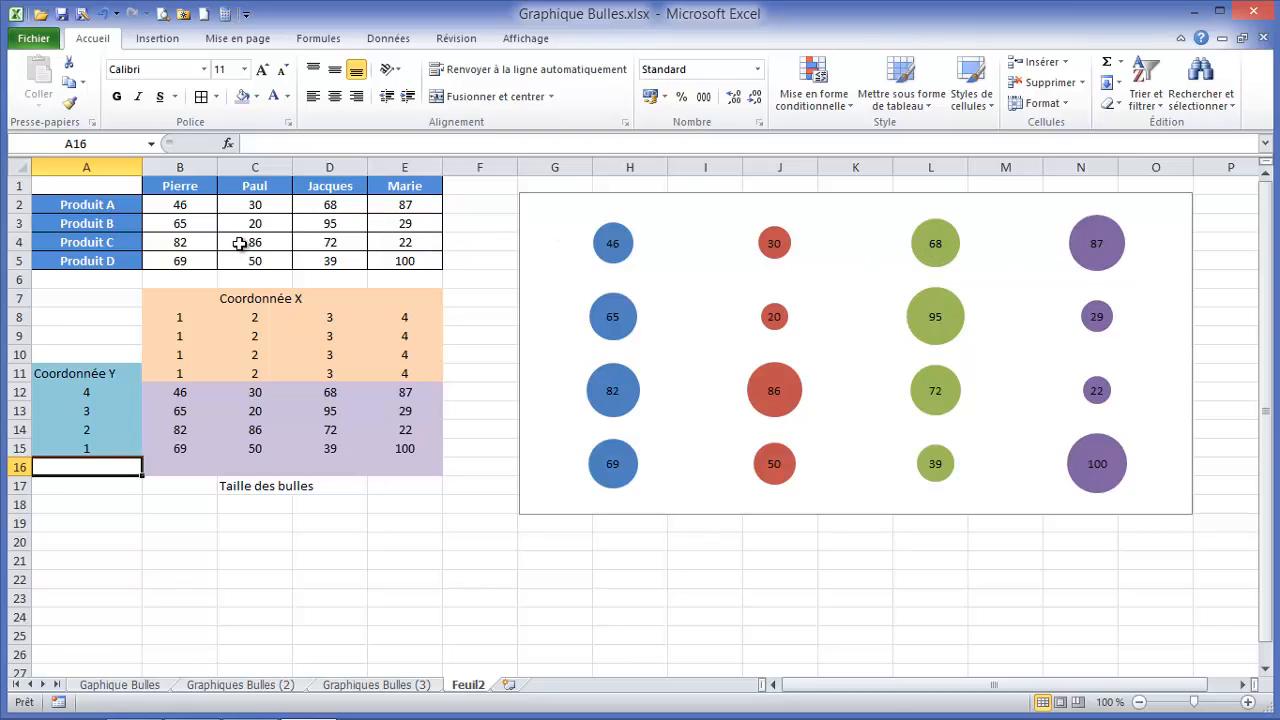
Step: Undo the four Y coordinate edits in cells A12 to A15
click(91, 392)
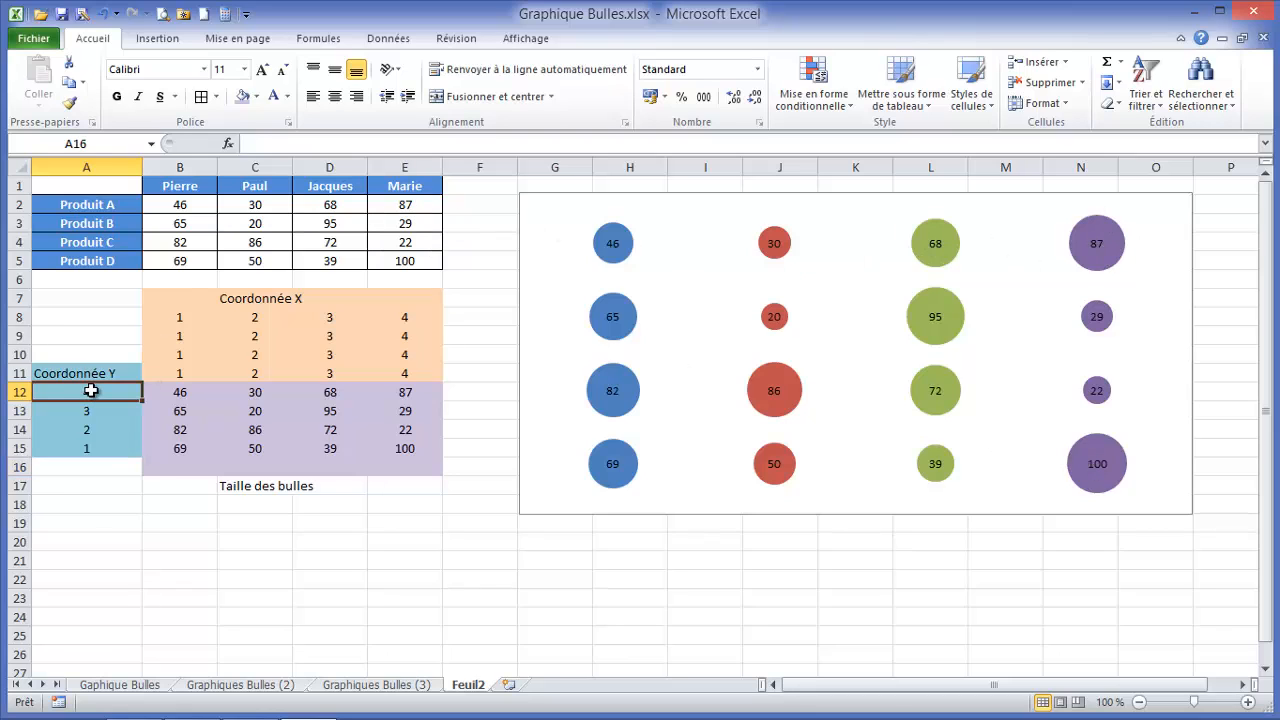
click(105, 15)
click(105, 15)
click(105, 15)
click(105, 15)
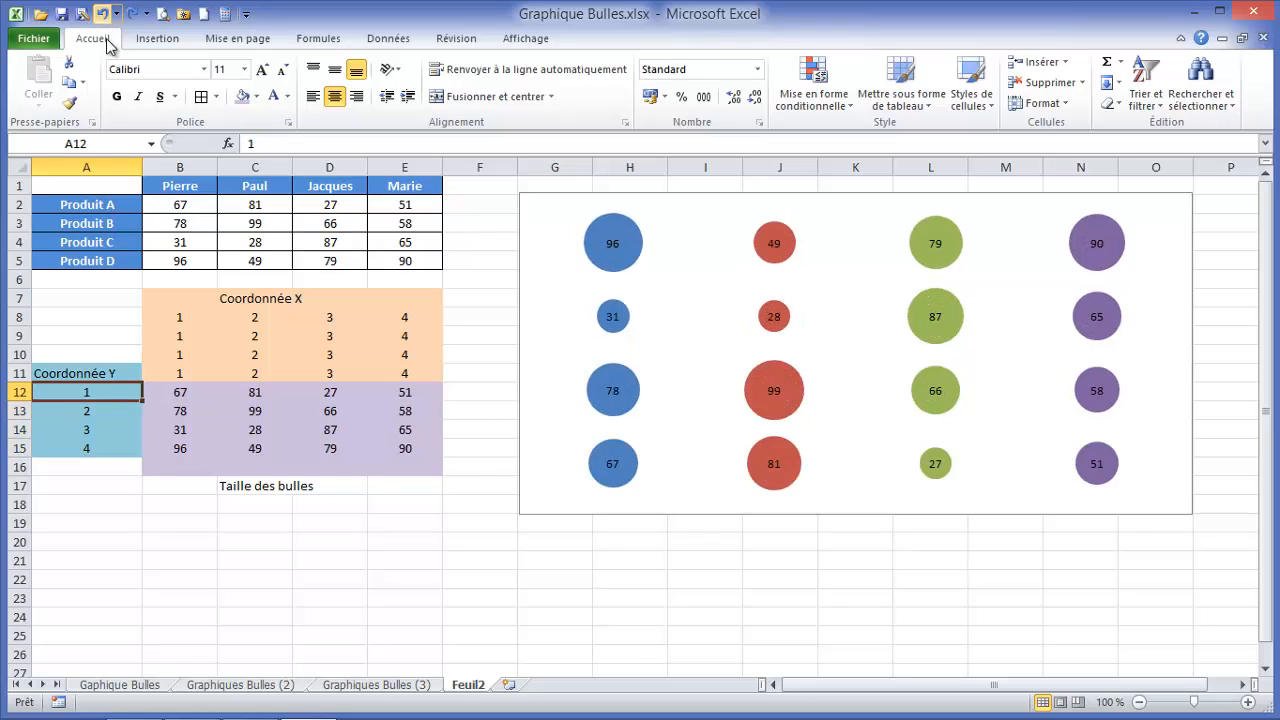
Step: Set the bubble chart's vertical axis to values in reverse order, and delete the displayed axis from the chart
click(580, 220)
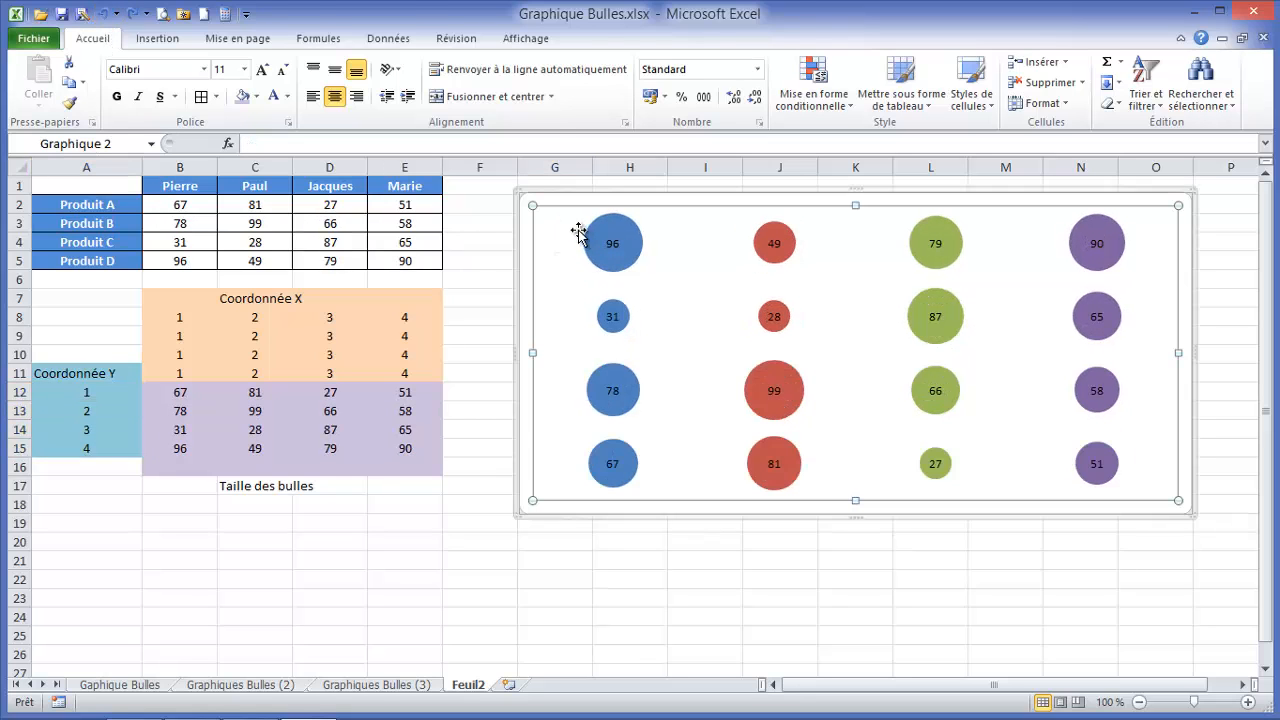
click(685, 40)
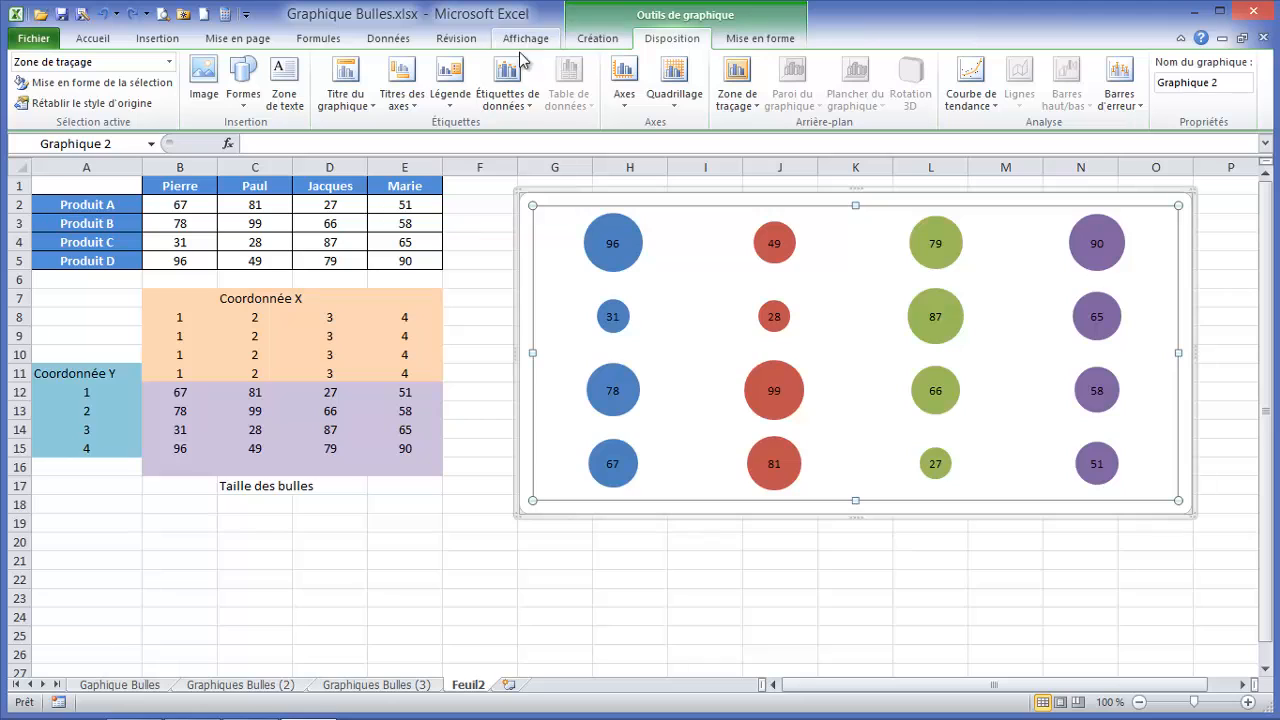
click(627, 106)
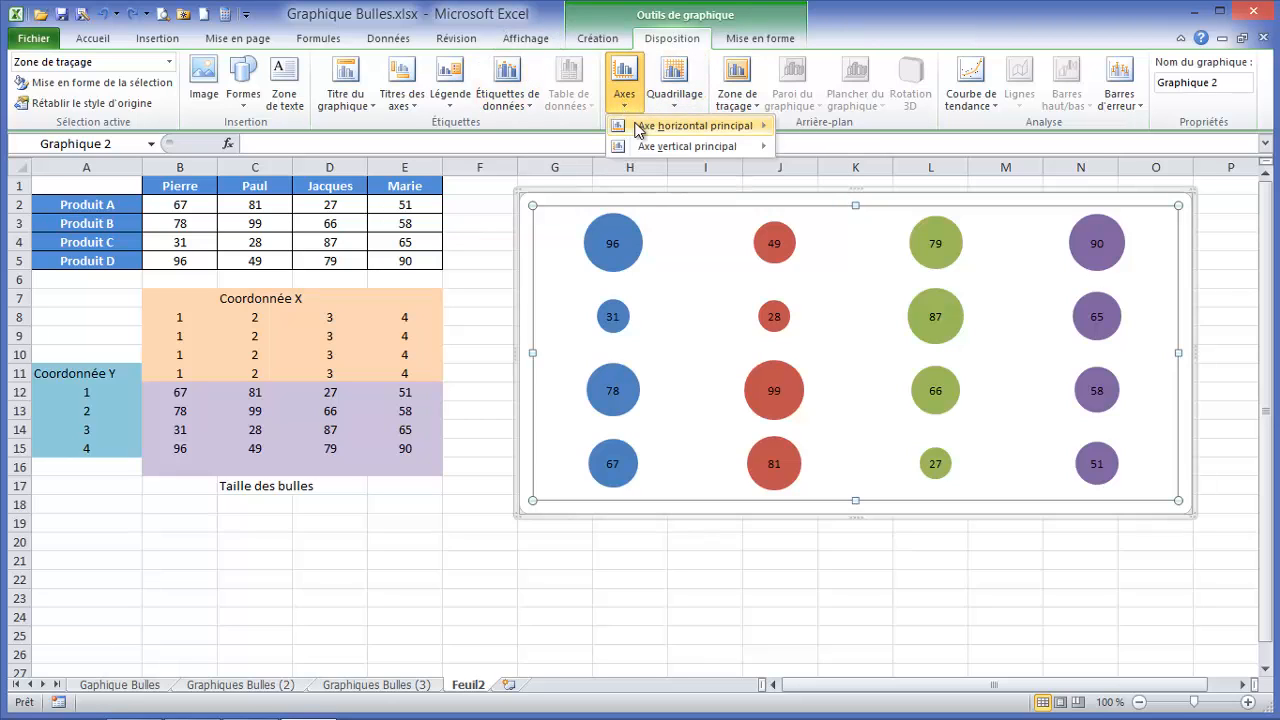
mouse_move(704, 146)
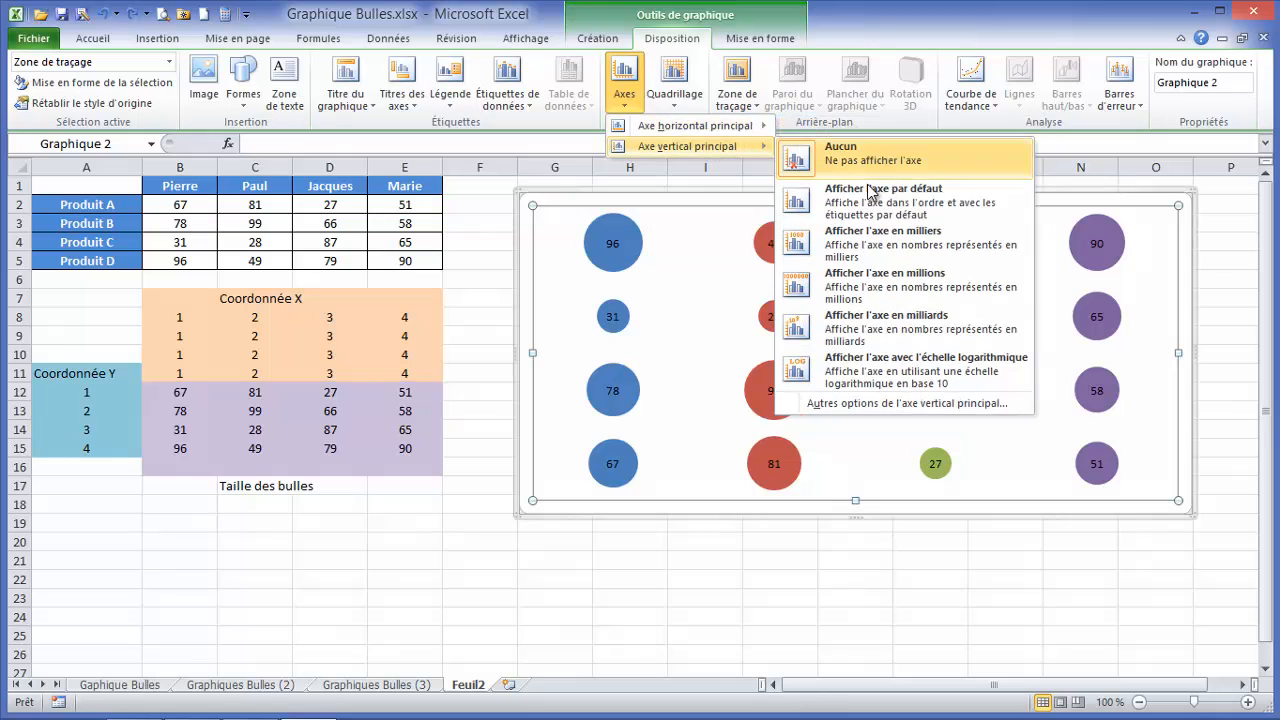
click(934, 401)
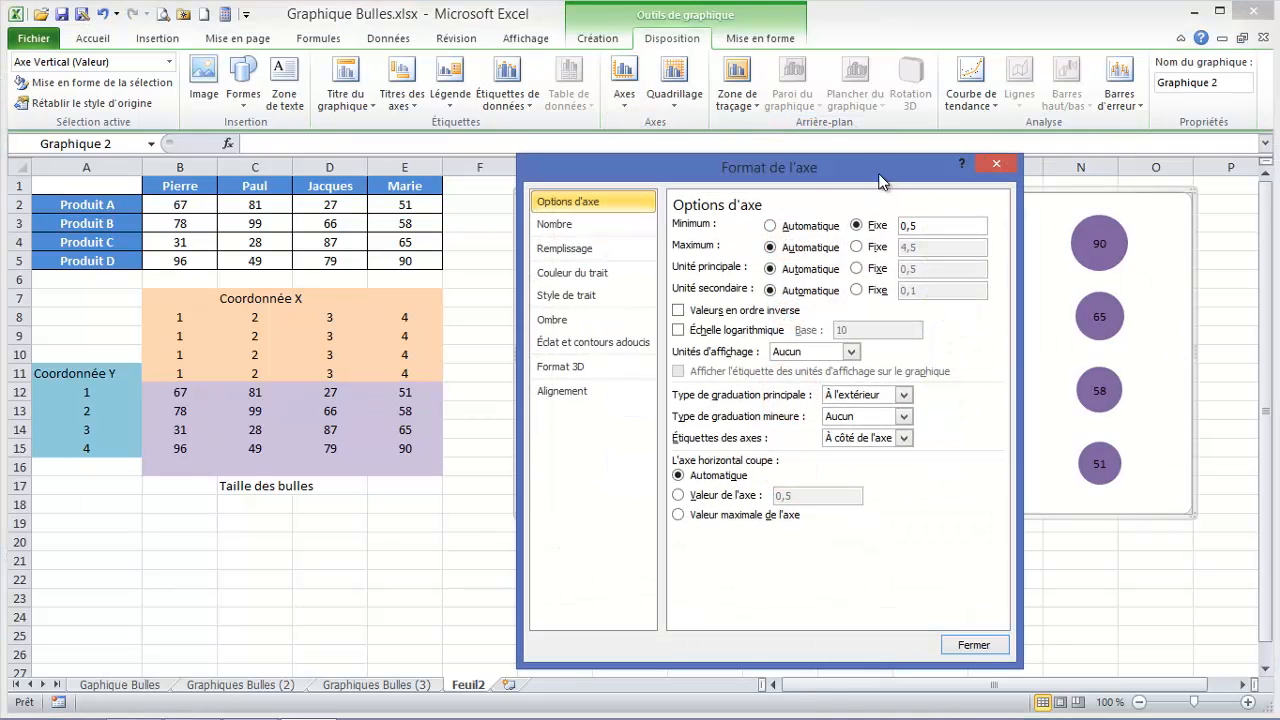
drag(882, 165, 962, 330)
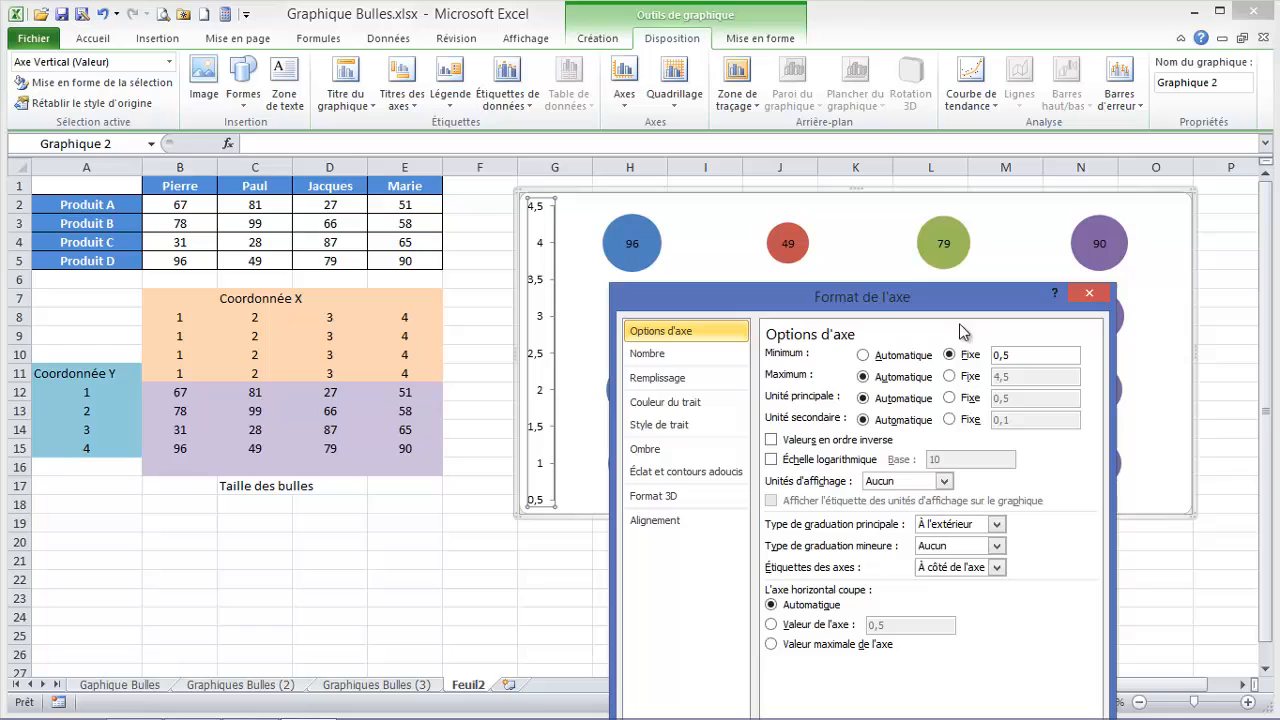
click(770, 440)
click(1089, 294)
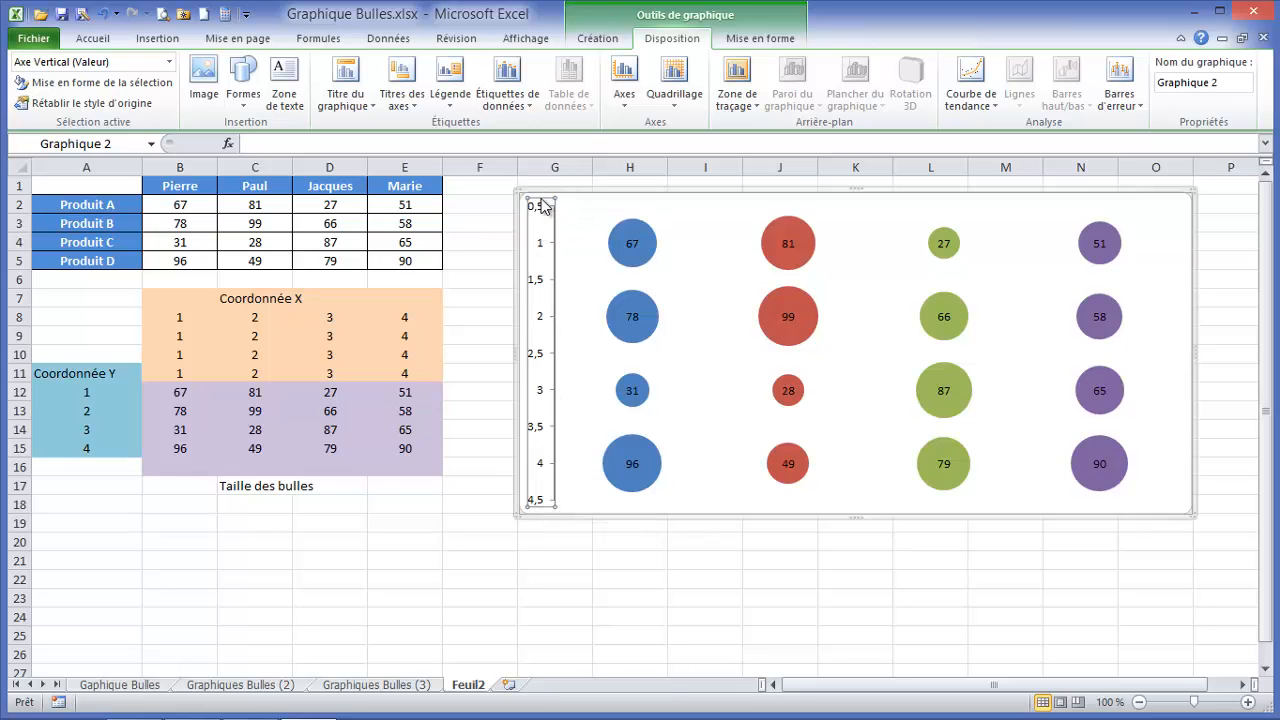
key(Delete)
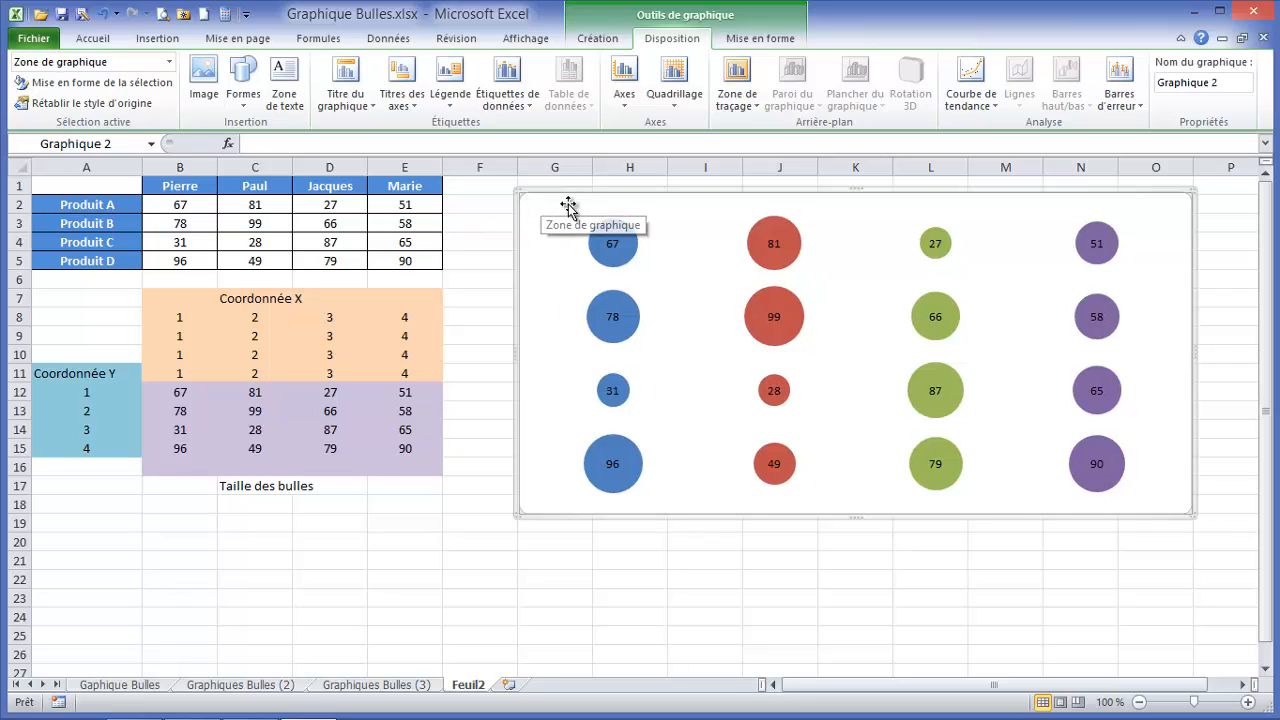
Step: Stretch the plot area to fill the chart frame on all four sides, and shift the chart slightly to the left
click(688, 216)
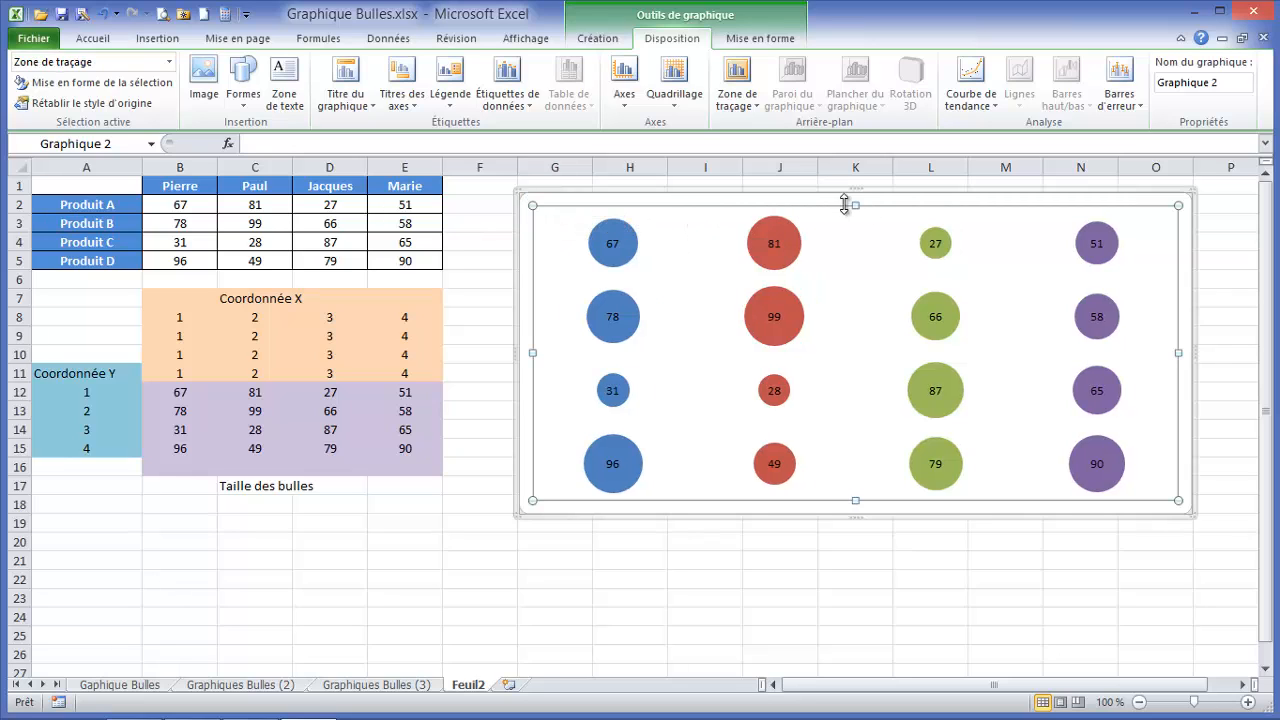
drag(853, 206, 857, 193)
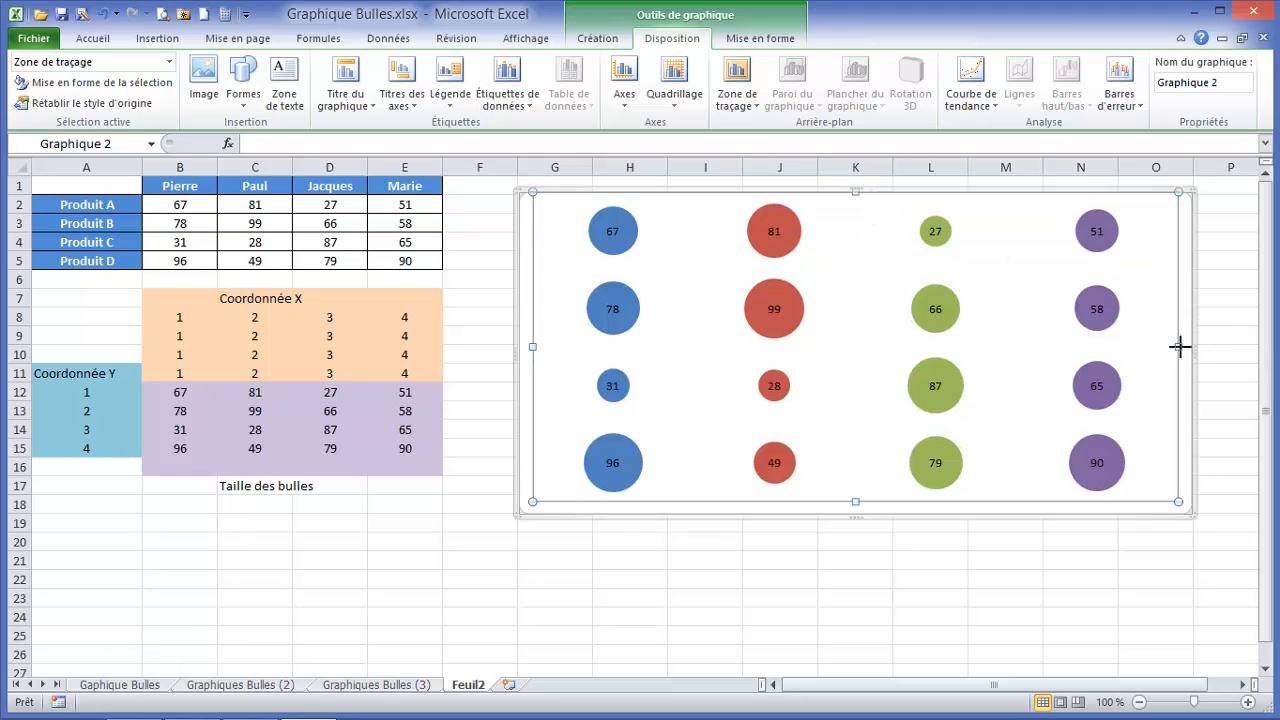
drag(1180, 346, 1191, 346)
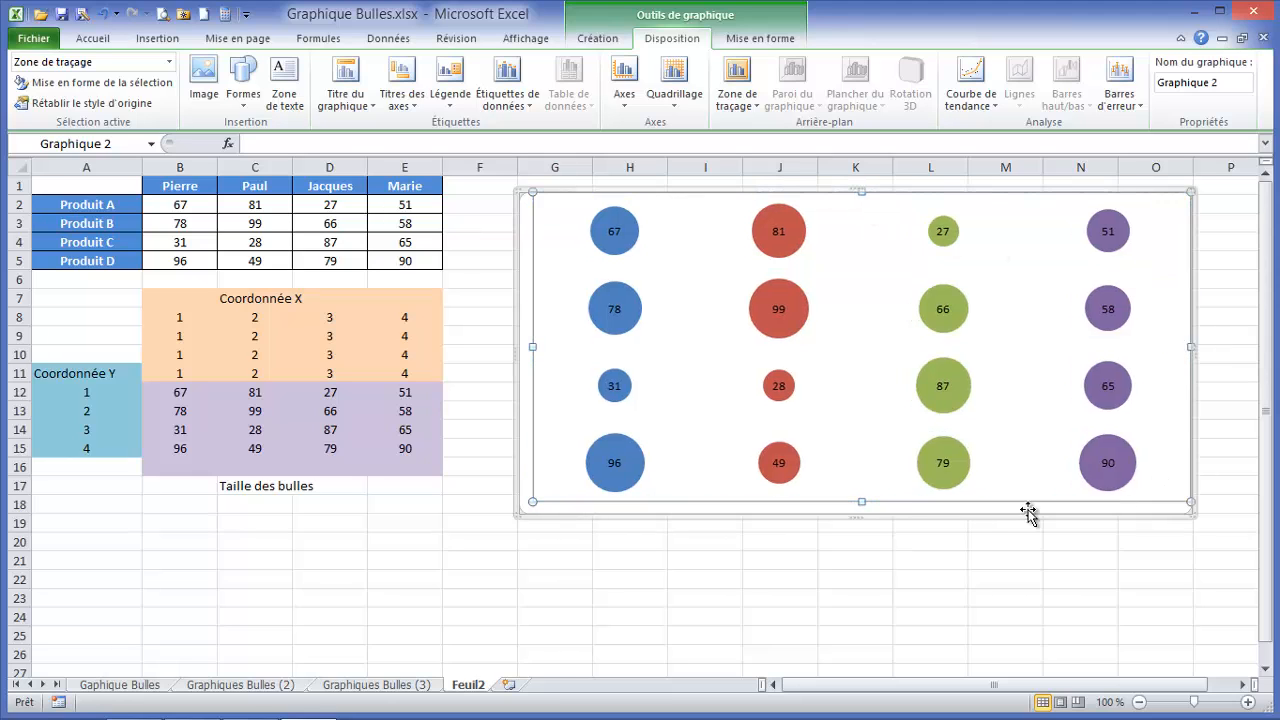
drag(860, 500, 857, 514)
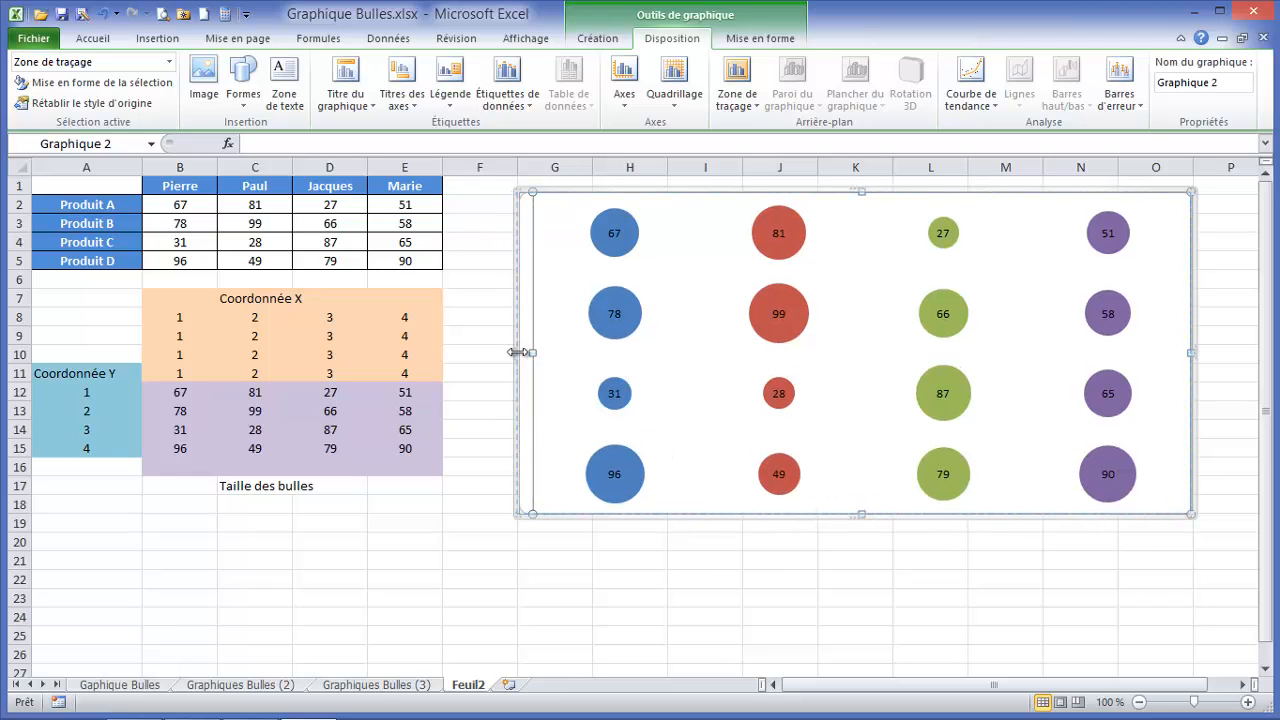
drag(519, 352, 519, 352)
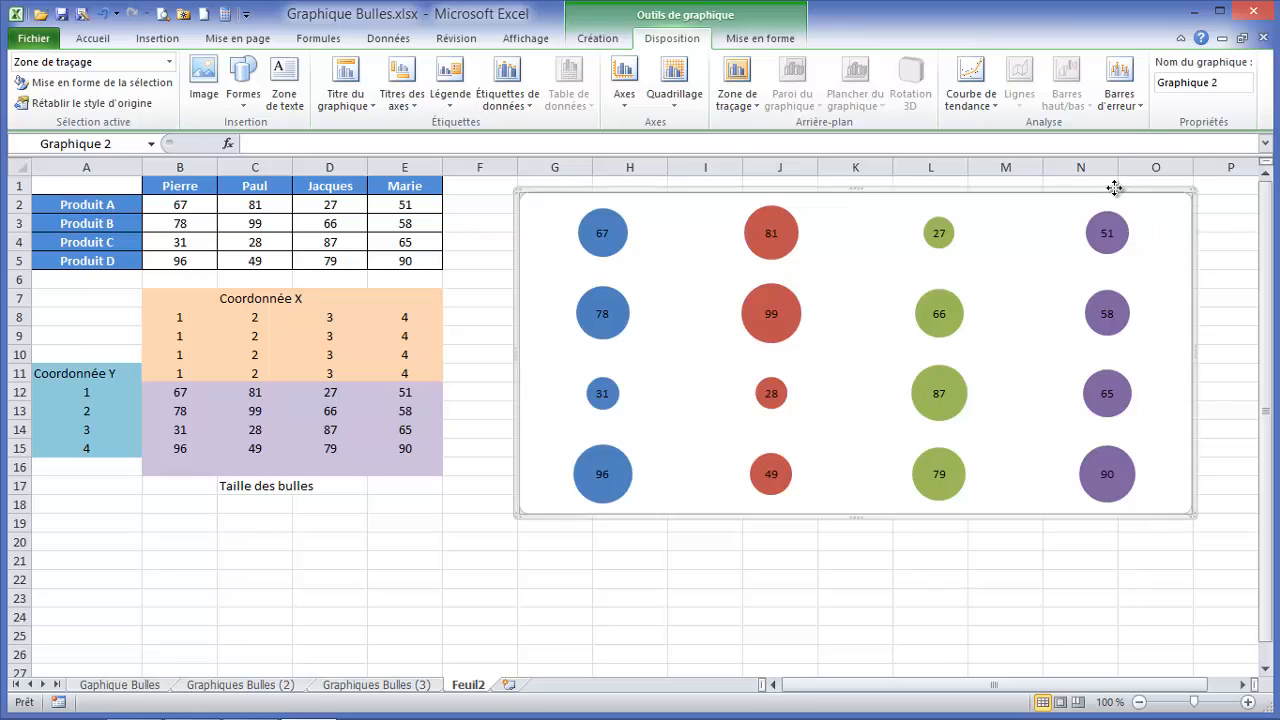
drag(1114, 192, 1103, 192)
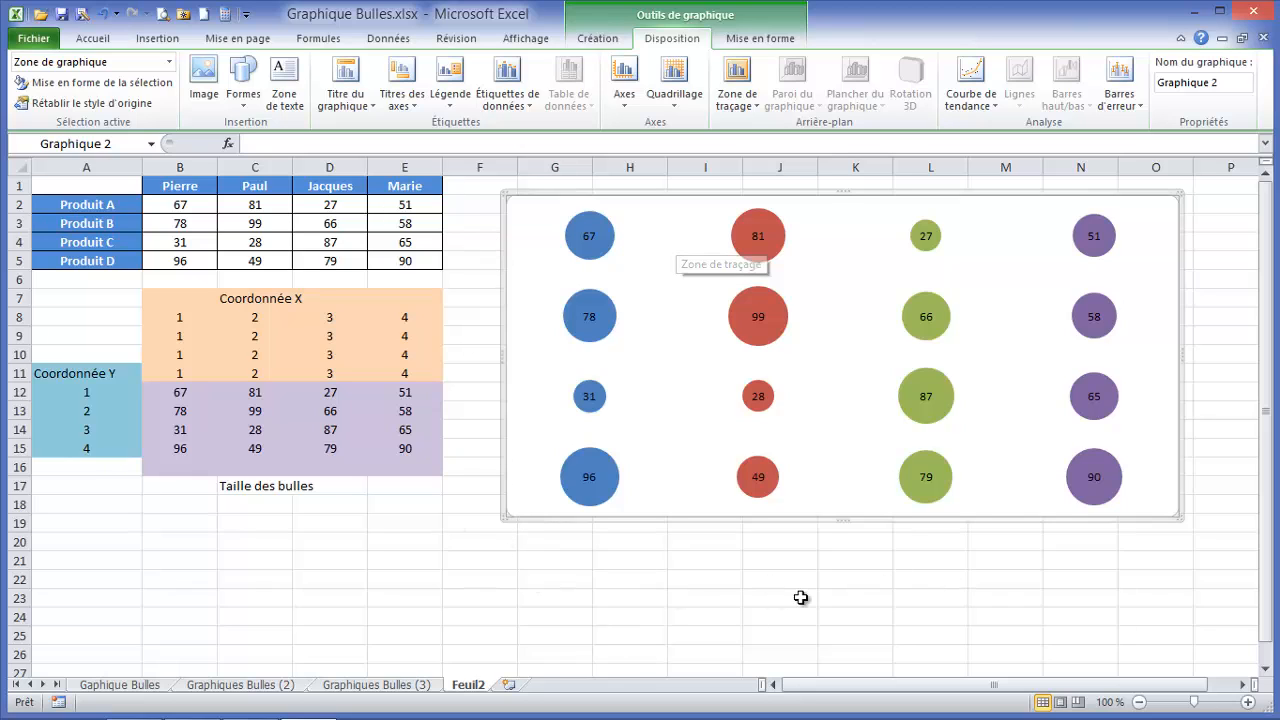
Step: Remove the fill and the outline from the chart's plot area
click(656, 220)
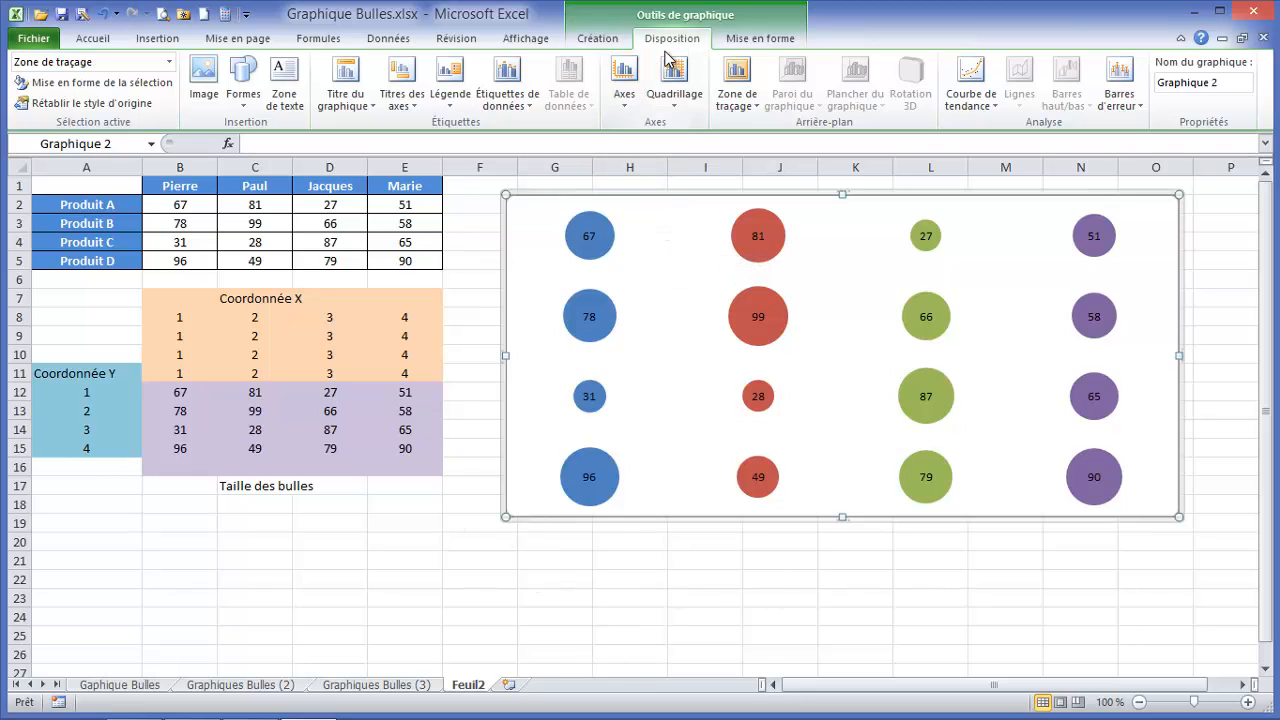
click(760, 39)
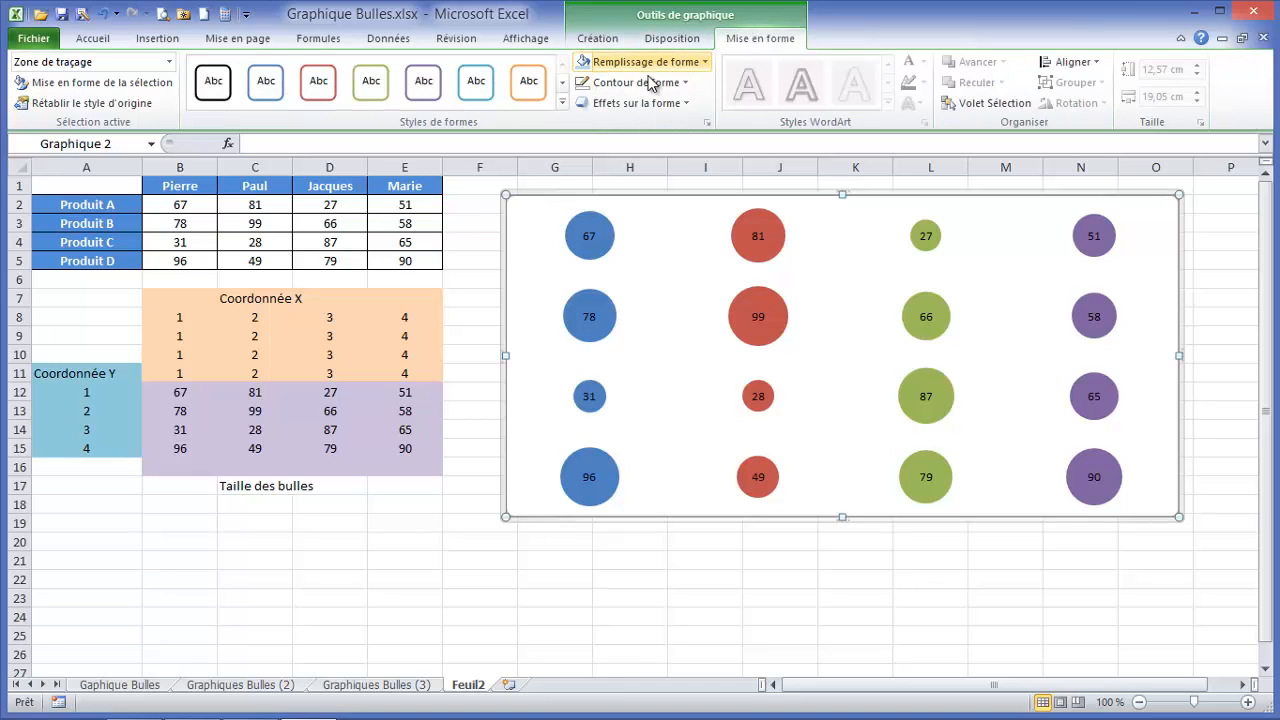
click(700, 62)
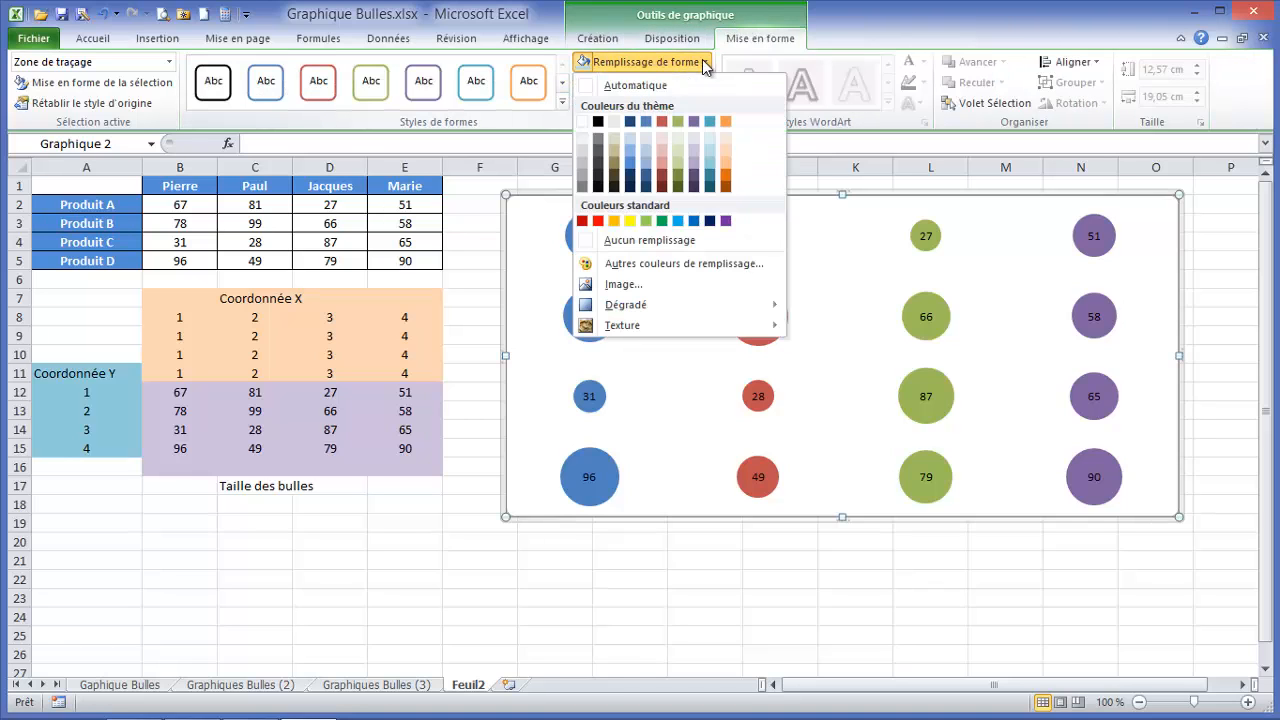
click(641, 240)
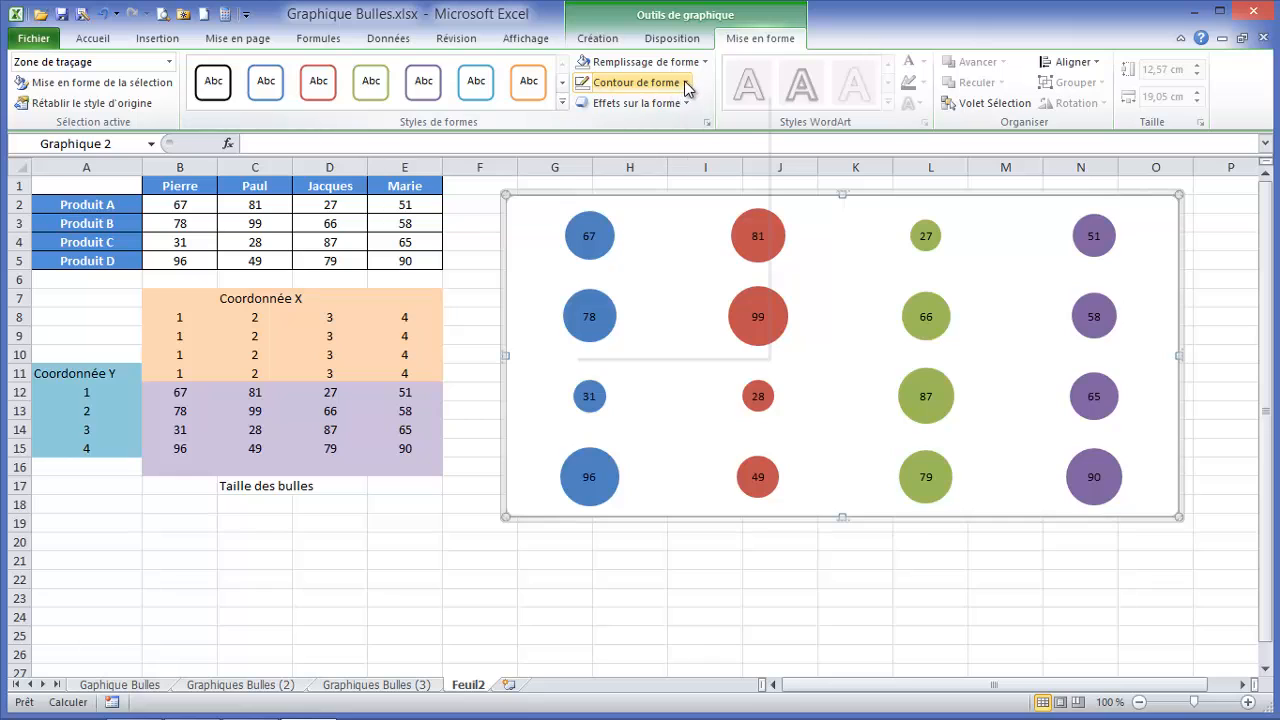
click(678, 82)
click(629, 262)
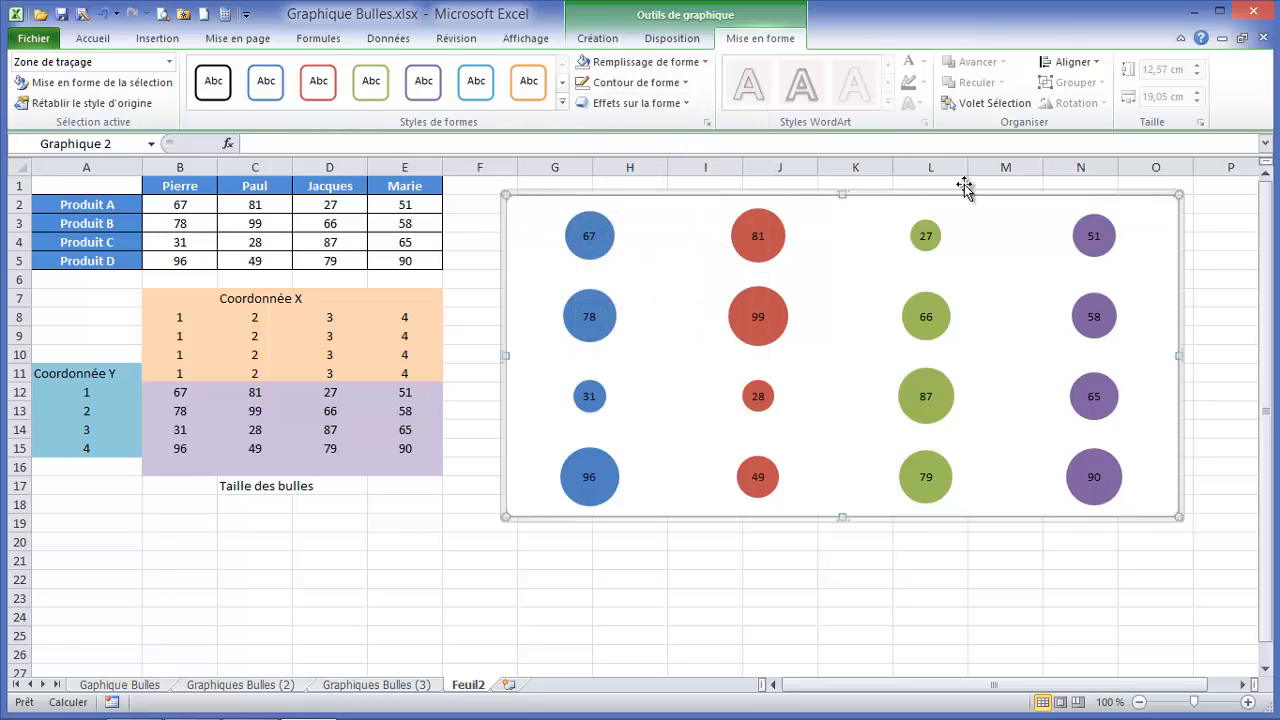
Step: Remove the fill and the outline from the chart area, and move the chart slightly down and to the left
click(1077, 192)
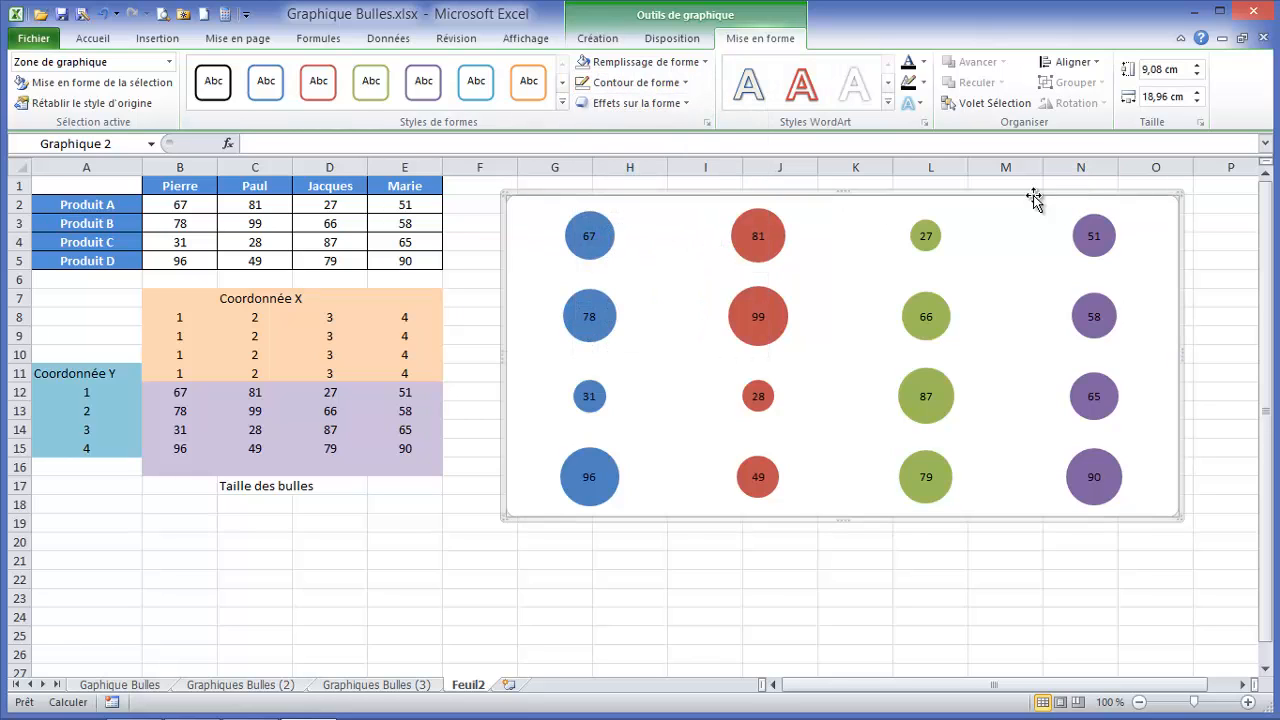
click(704, 62)
click(648, 241)
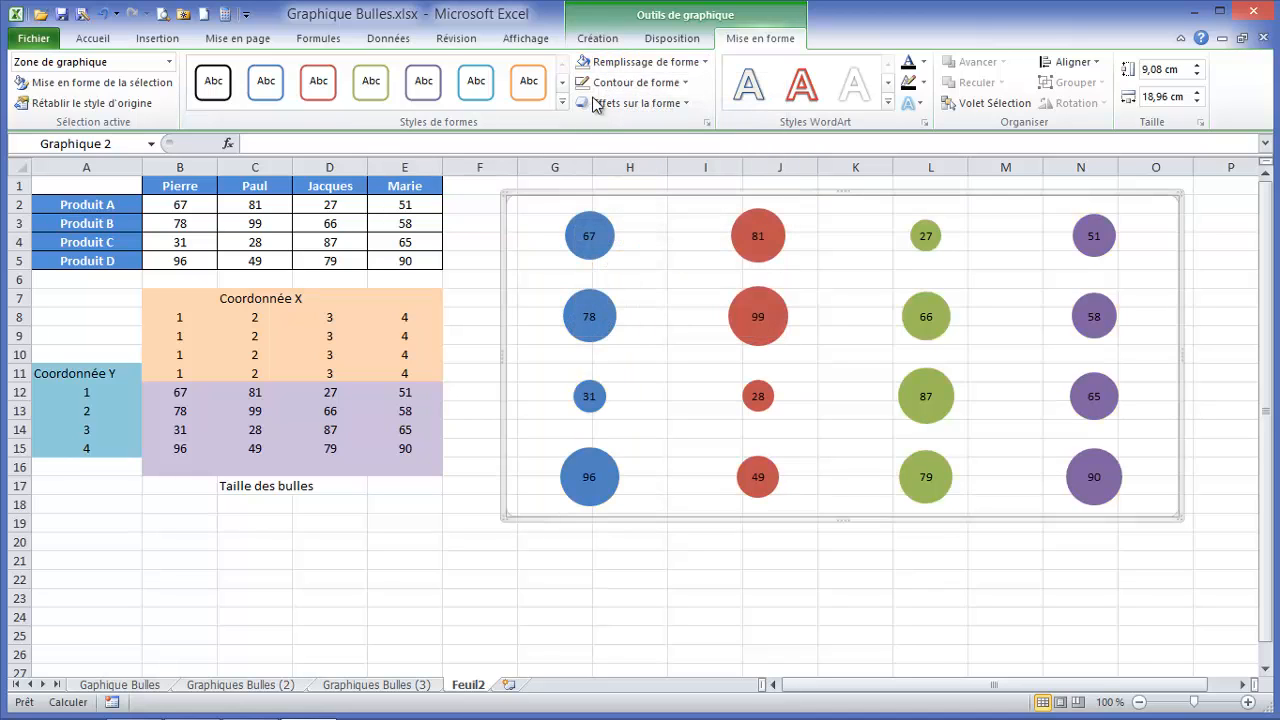
click(688, 84)
click(630, 262)
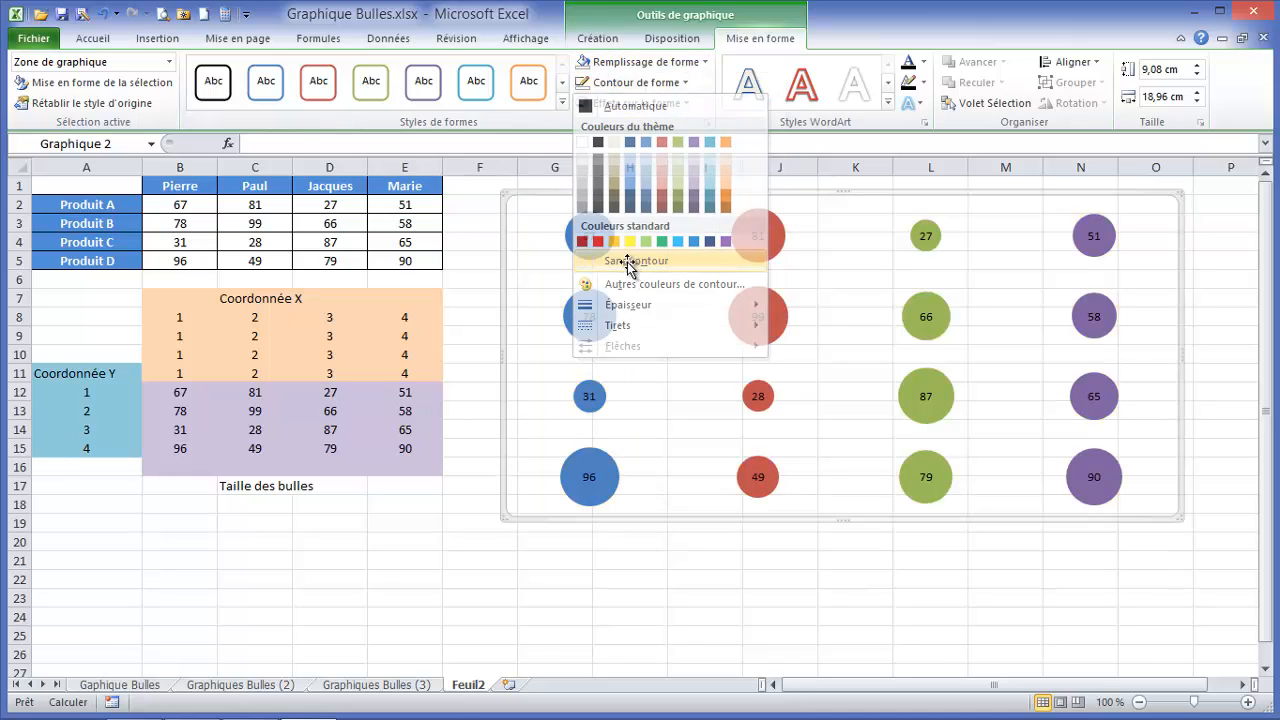
mouse_move(808, 218)
mouse_down()
mouse_move(797, 200)
mouse_move(792, 224)
mouse_up()
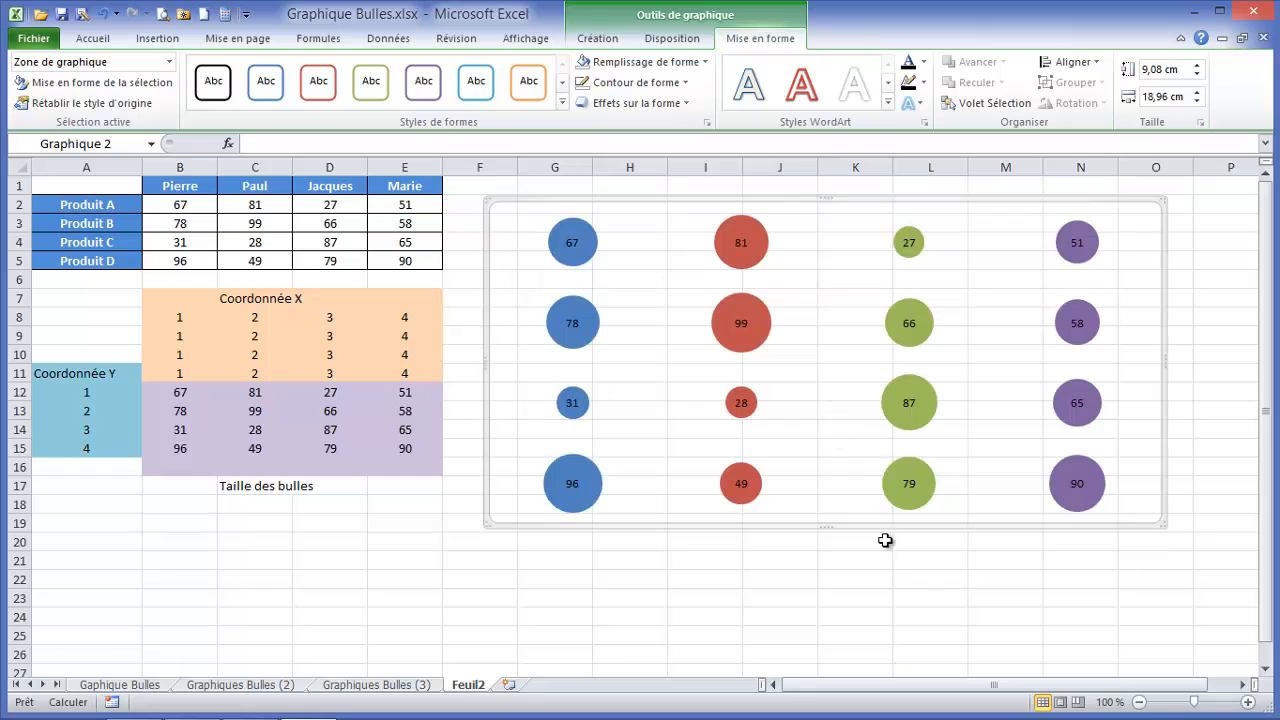
click(886, 578)
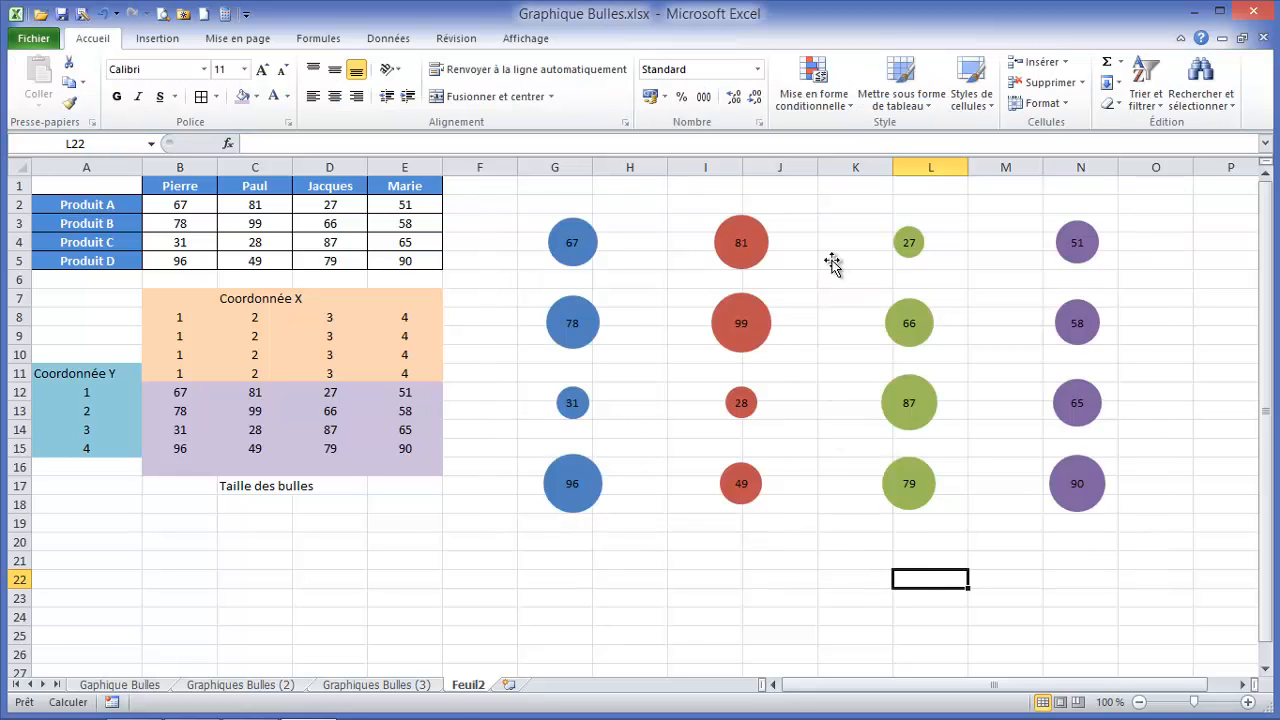
Step: Shrink the chart to about 8.23 cm high by 12.61 cm wide and move it over columns H to M
click(1008, 312)
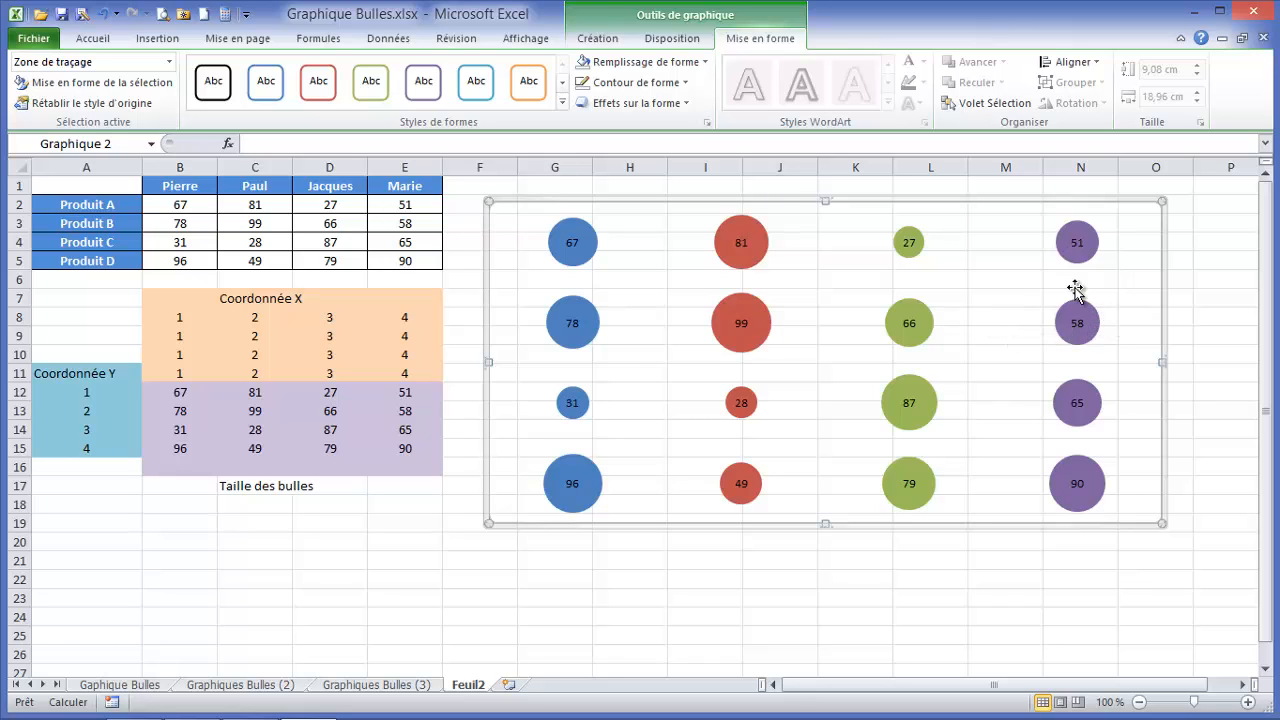
drag(767, 201, 786, 193)
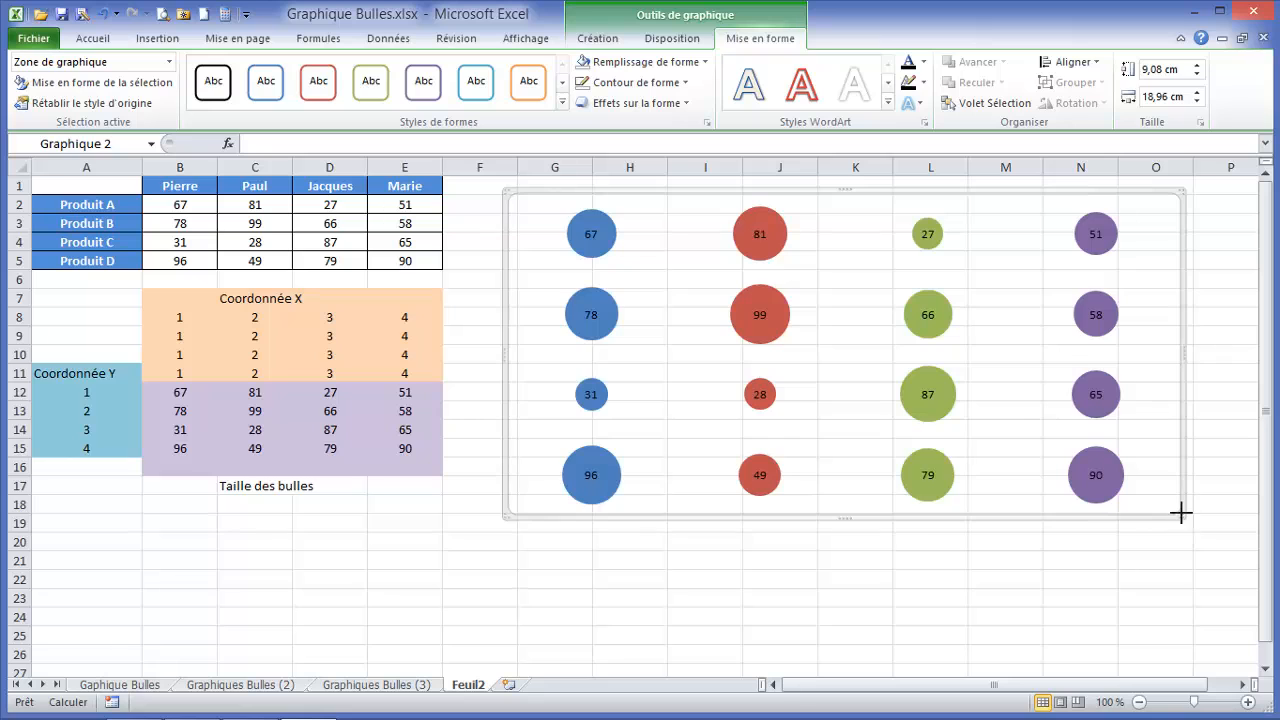
drag(1180, 512, 958, 488)
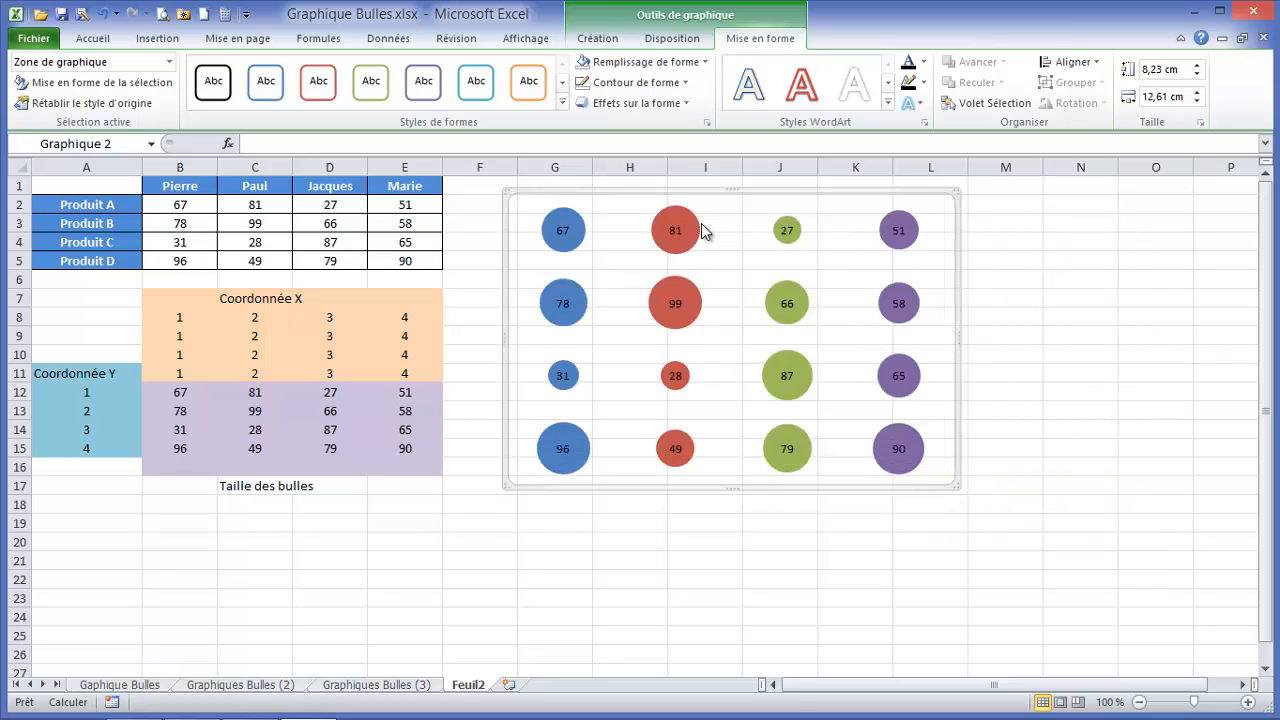
drag(708, 190, 824, 195)
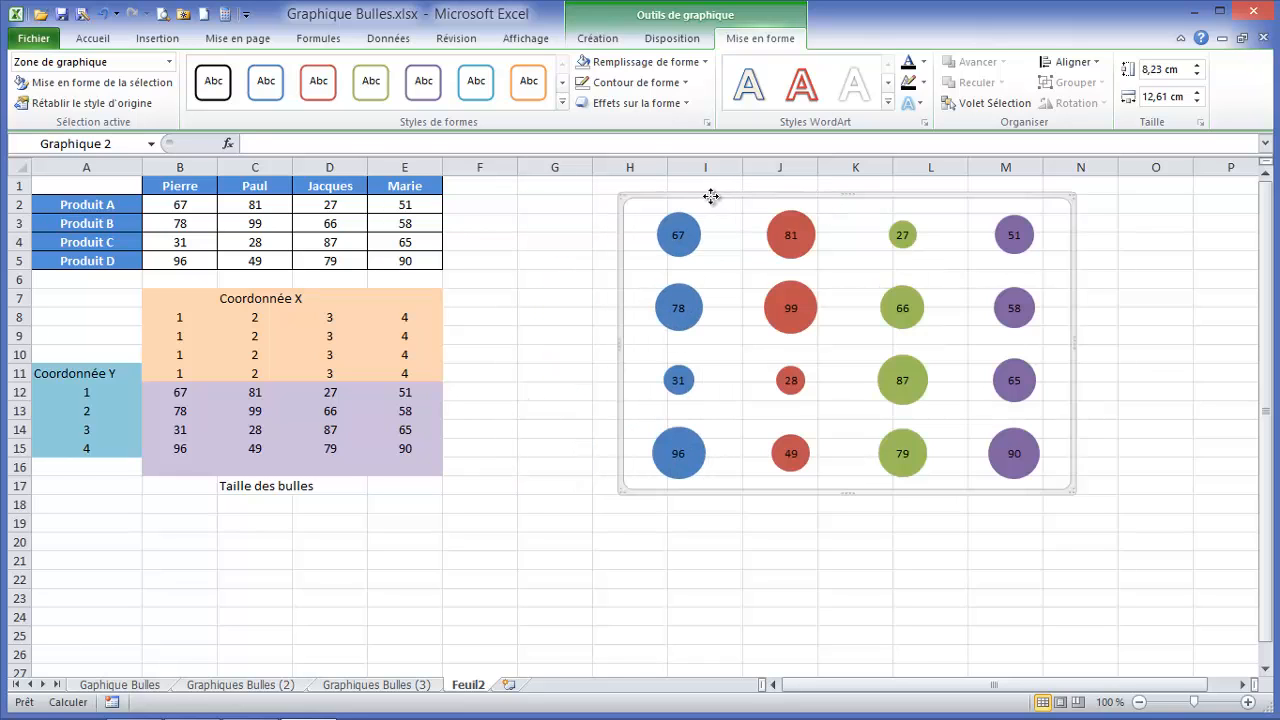
drag(710, 196, 695, 197)
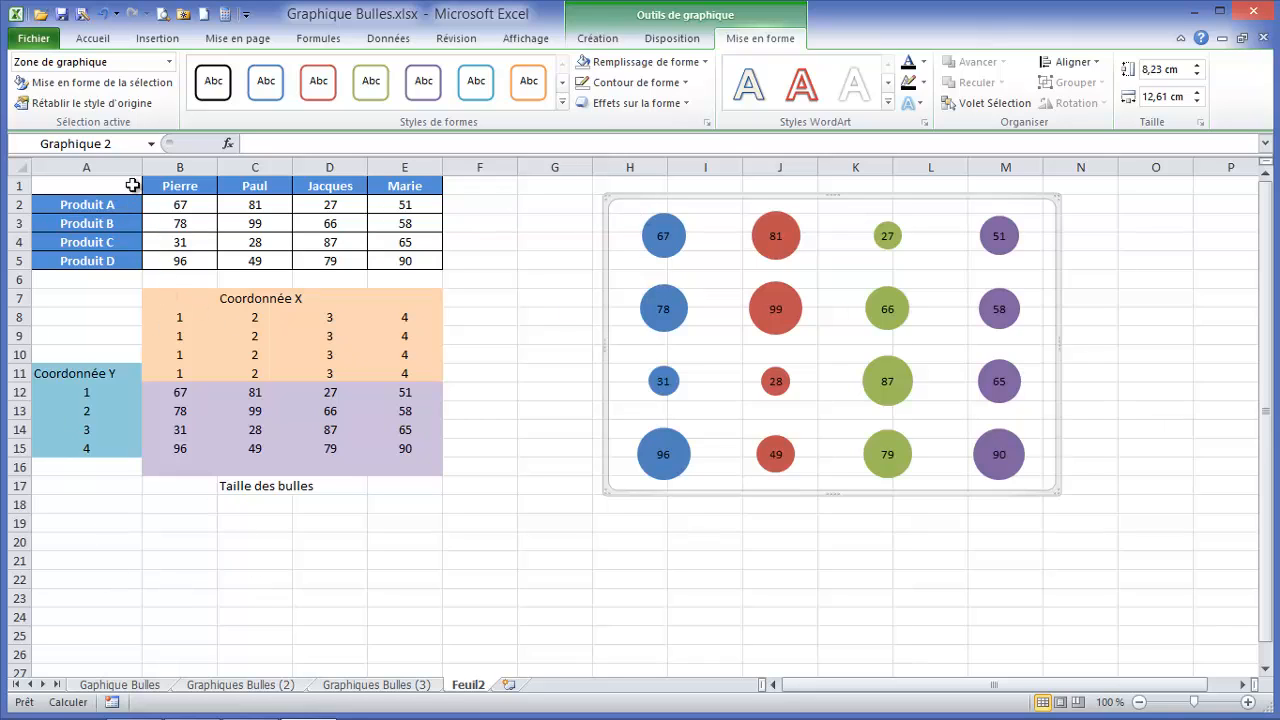
Step: Copy the product table A1:E5 to cell A20 and clear the numbers in the copy's cells B21:E24
drag(130, 186, 401, 261)
key(ctrl+c)
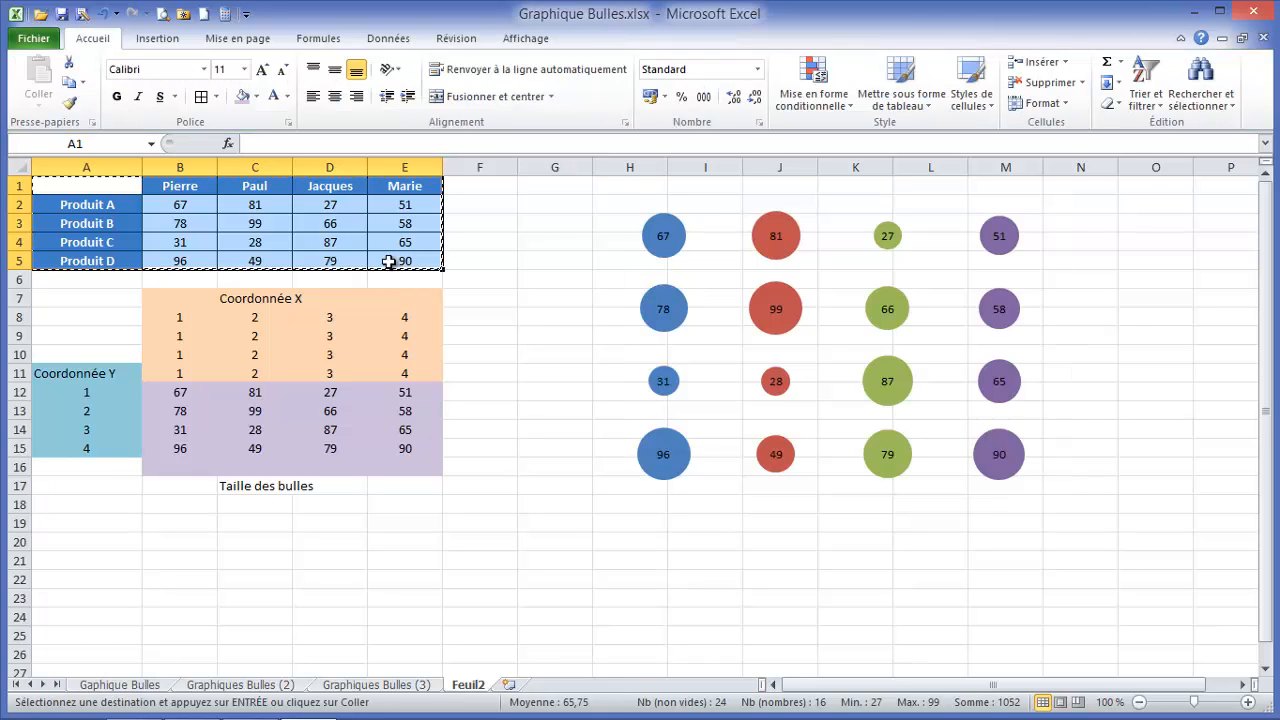
click(87, 562)
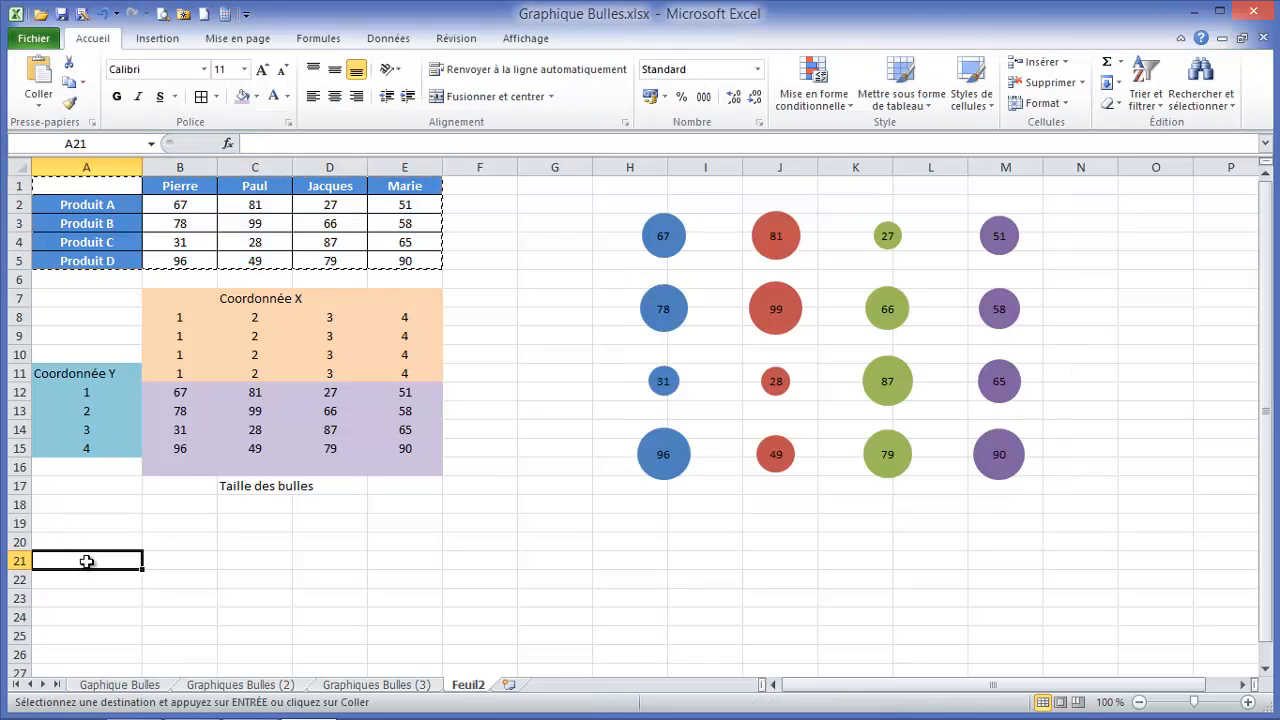
click(86, 544)
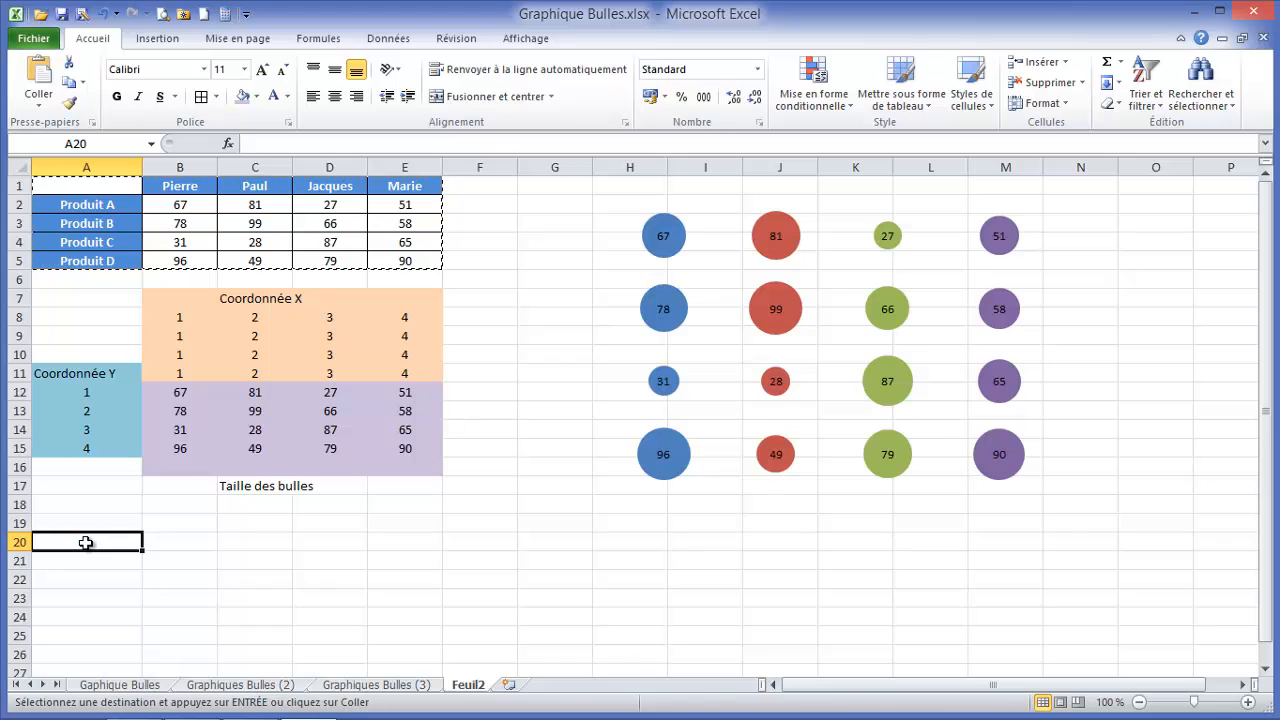
key(ctrl+v)
drag(171, 562, 415, 615)
key(Delete)
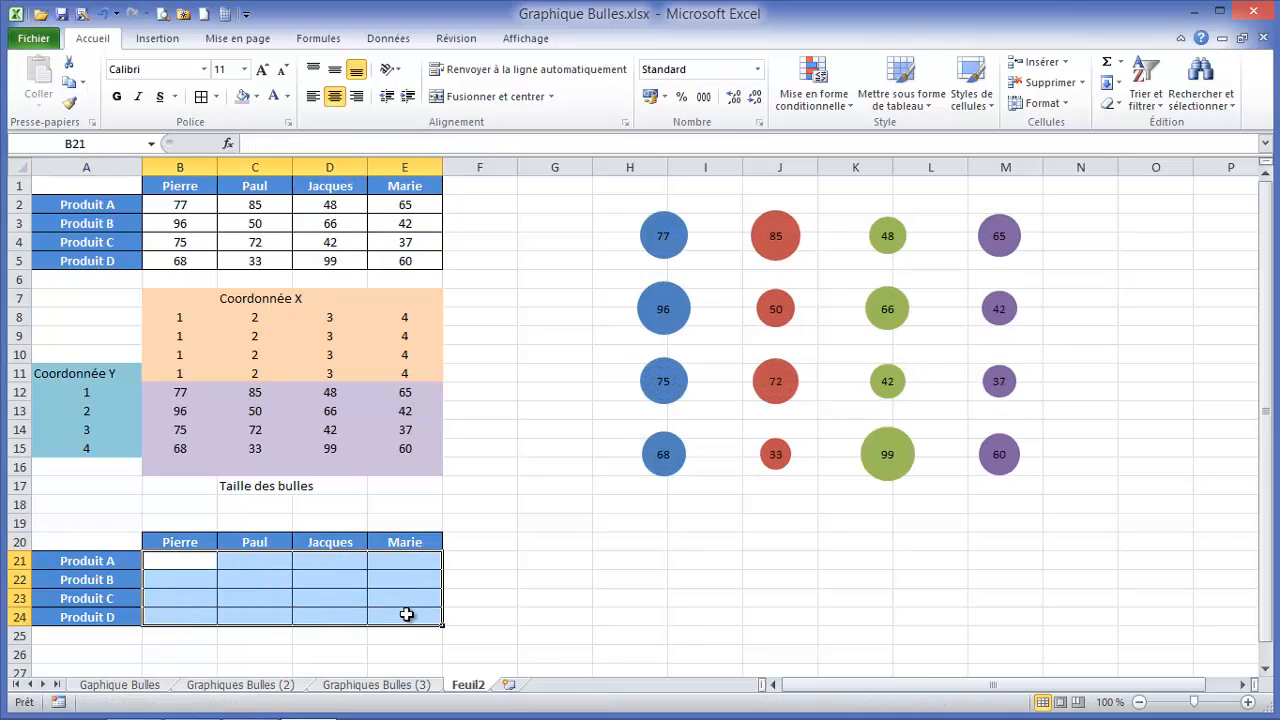
click(494, 578)
Step: Move the bubble chart onto the emptied table copy and shrink it to fit over cells B21:E24
click(685, 250)
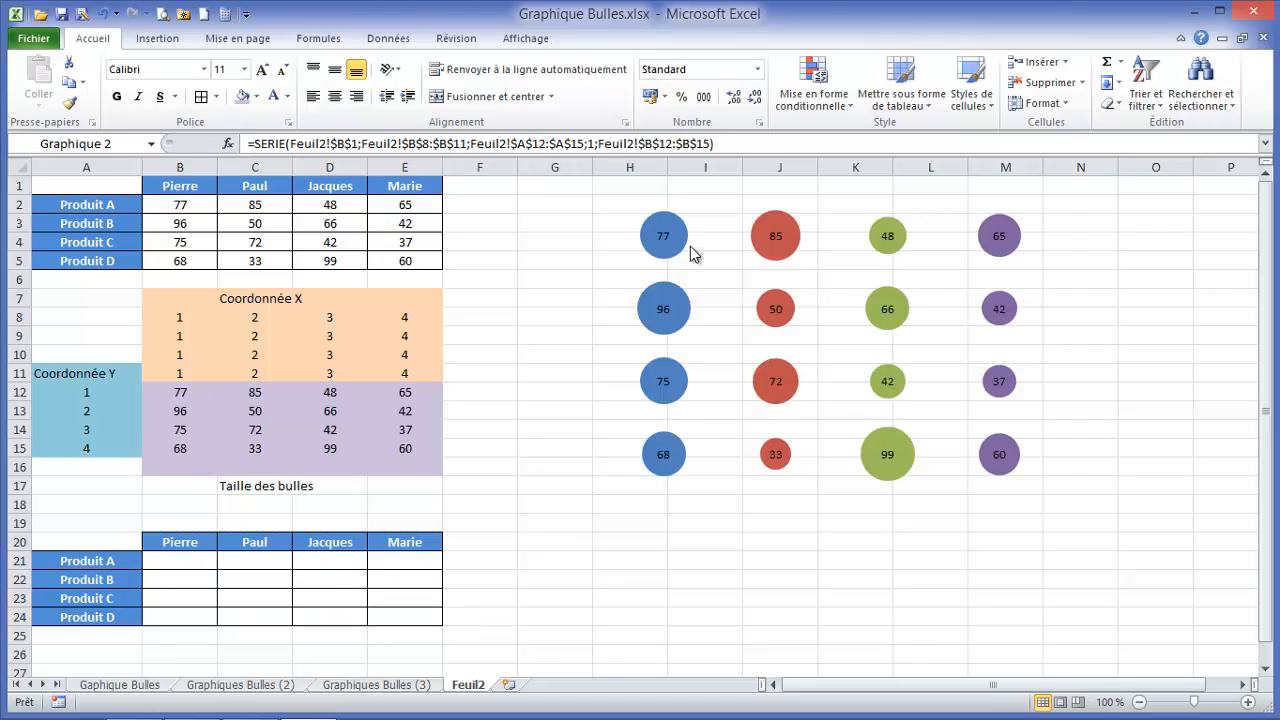
click(736, 197)
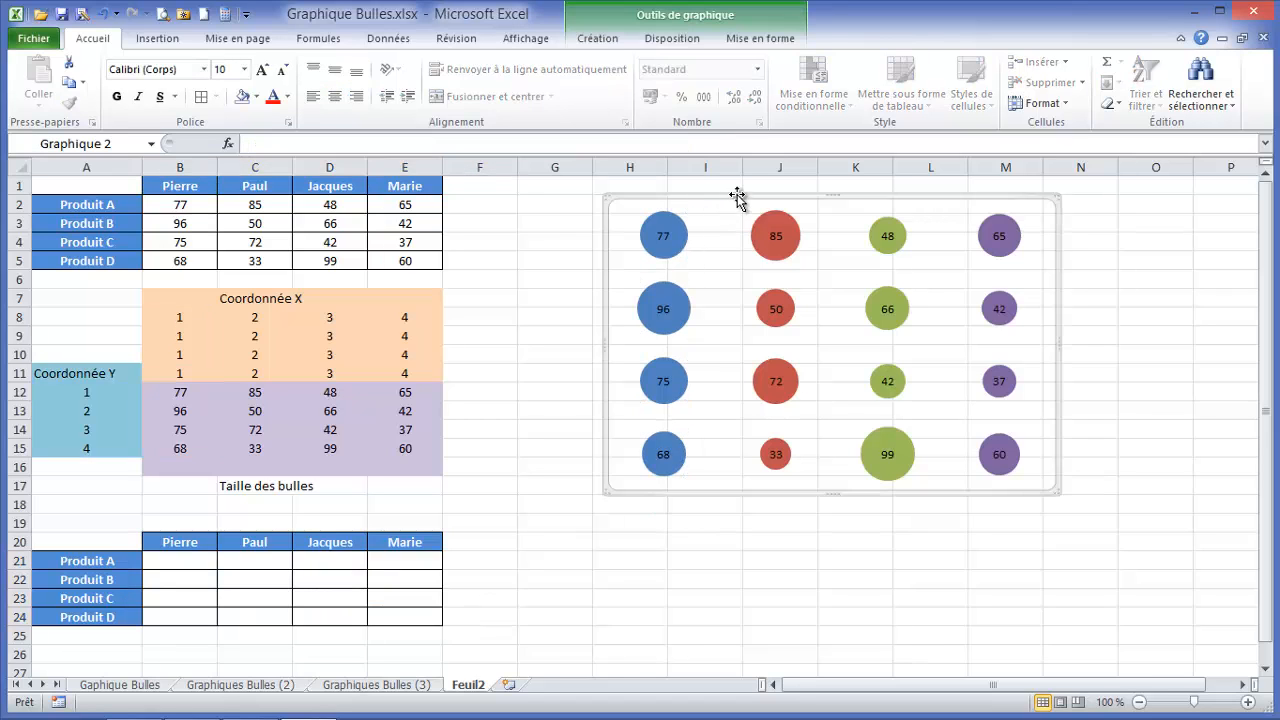
drag(733, 197, 717, 213)
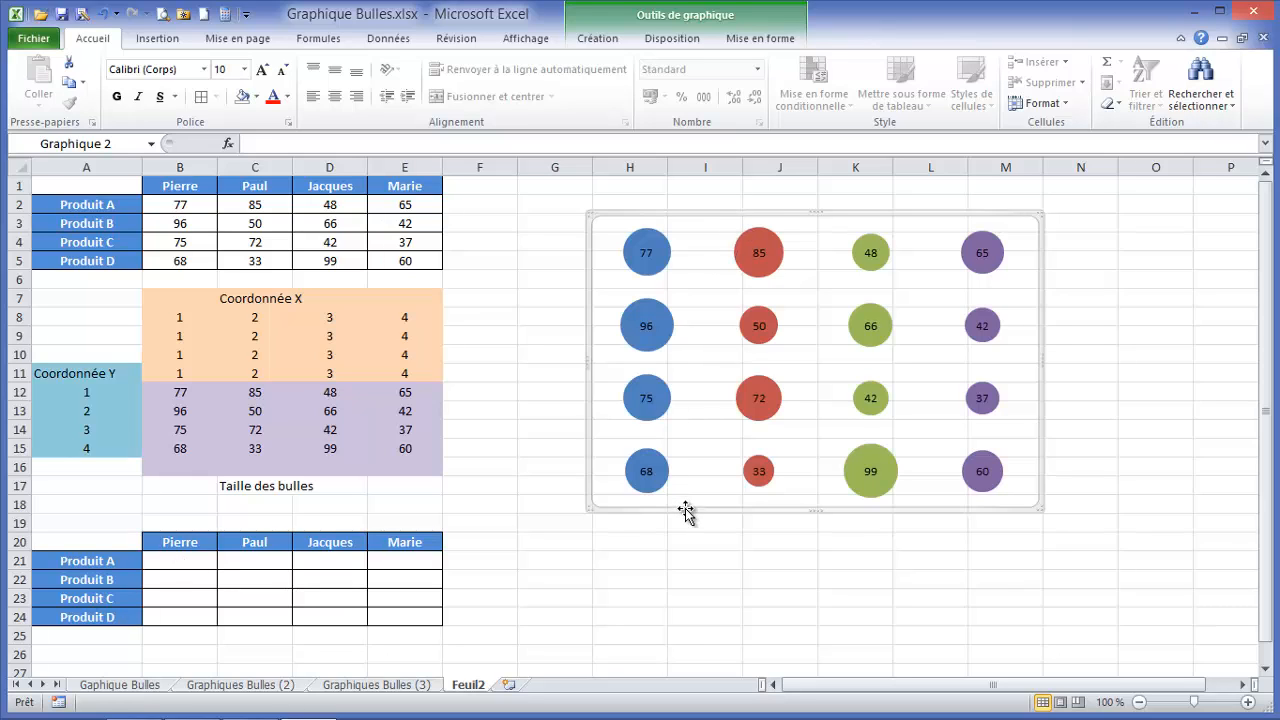
drag(685, 509, 249, 349)
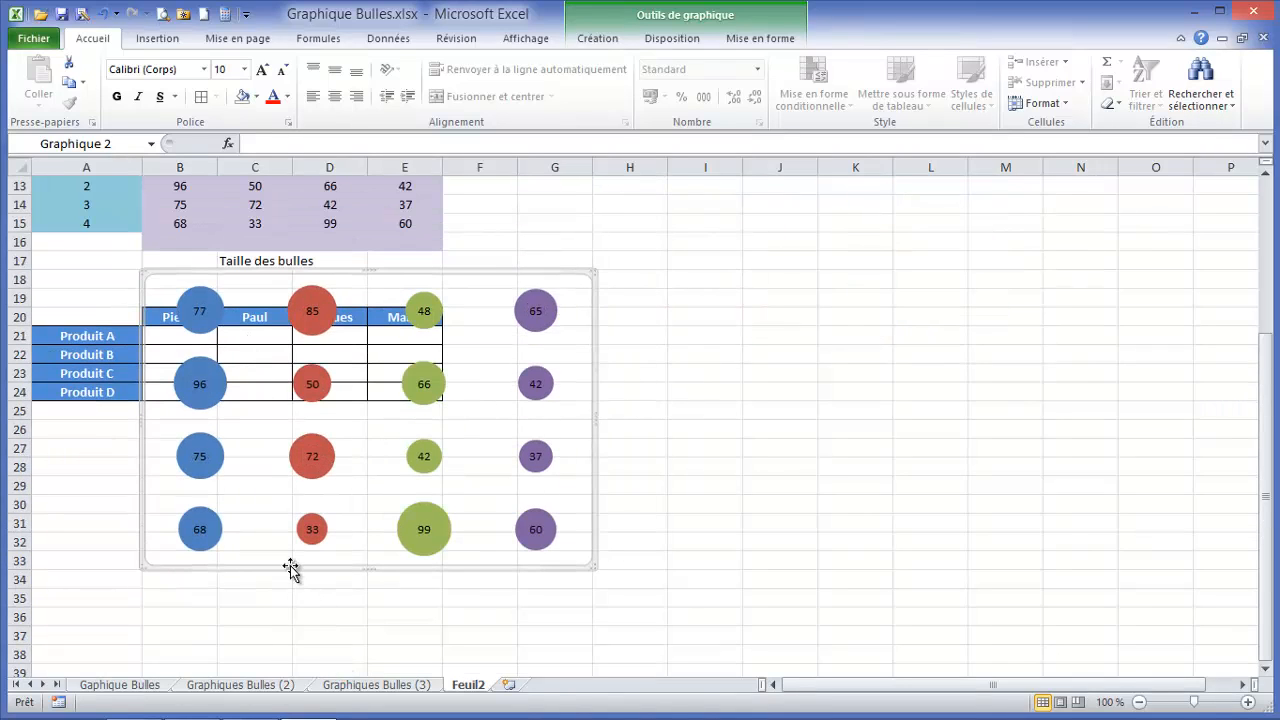
drag(290, 569, 297, 618)
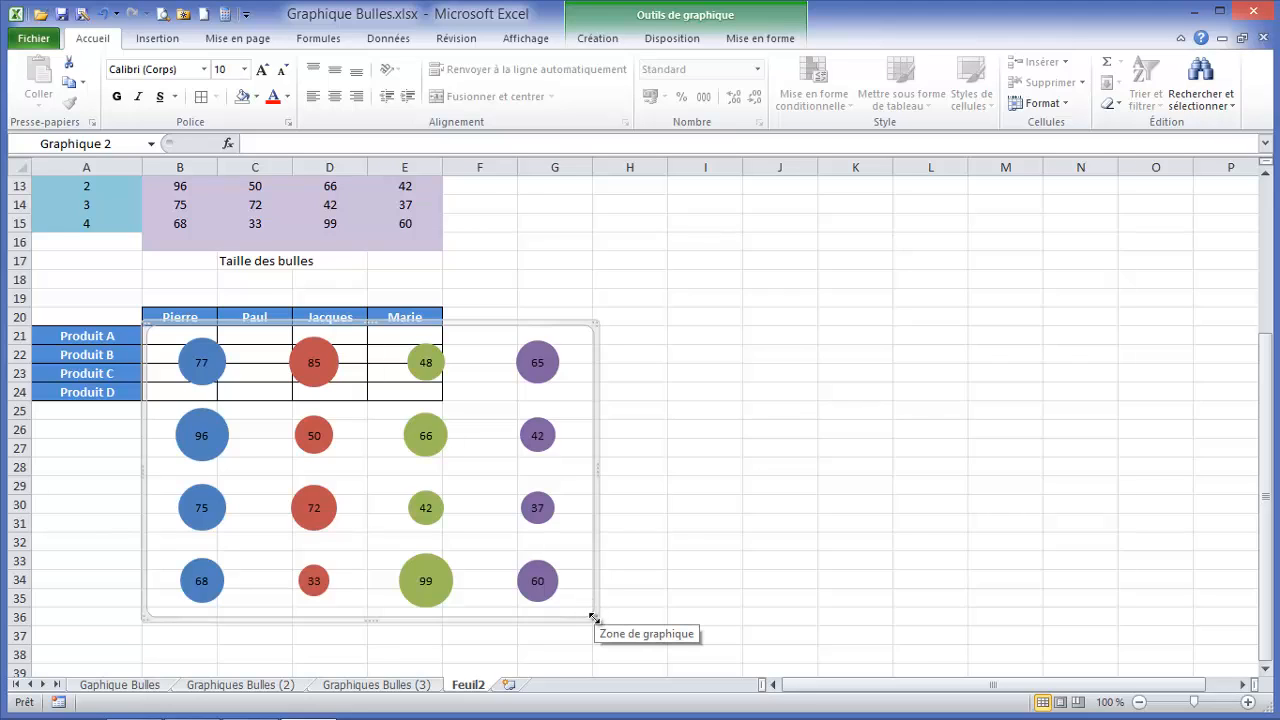
drag(590, 615, 446, 404)
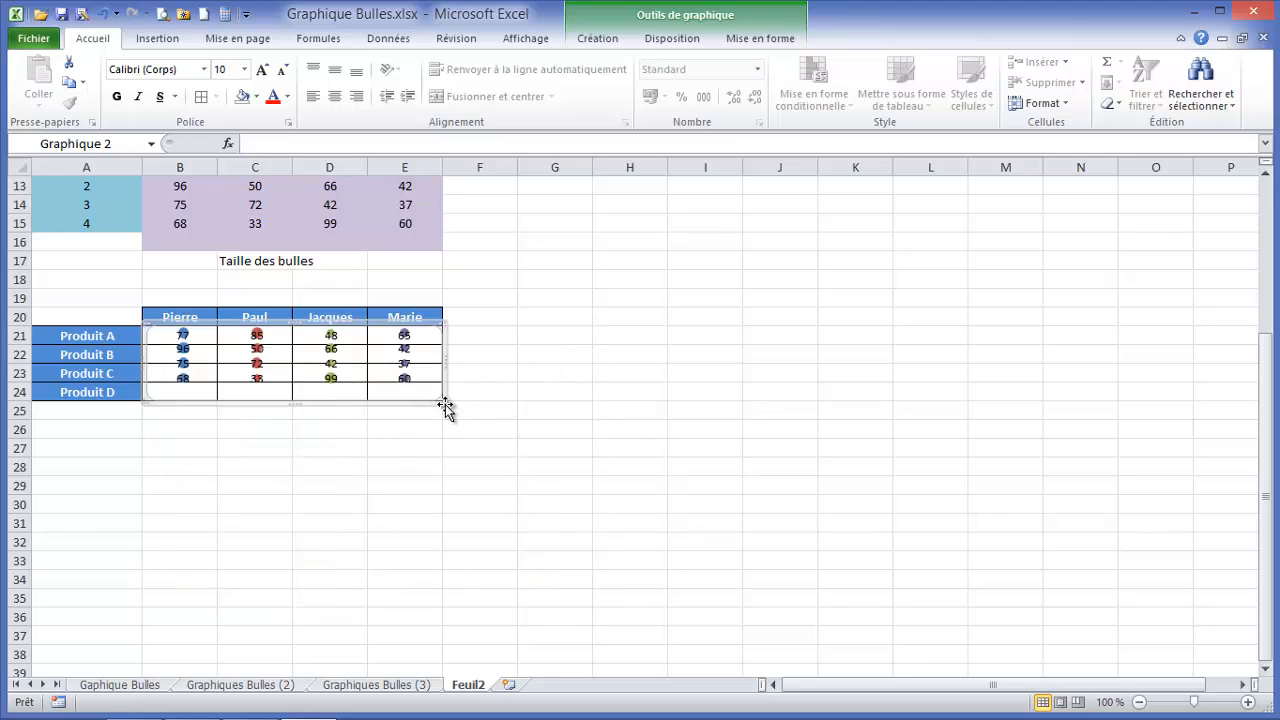
Step: Enlarge rows 21 to 24 equally to about three times their height and centre the product labels in A21:A24 vertically
drag(19, 336, 21, 435)
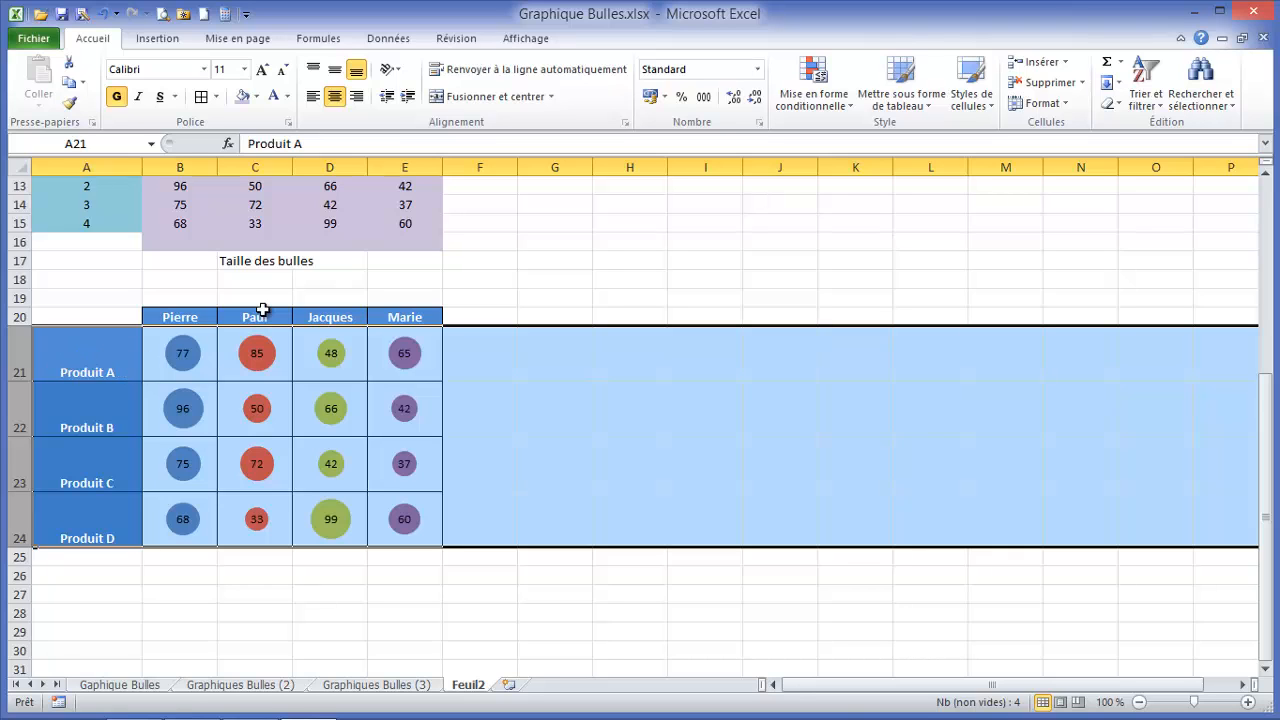
click(320, 426)
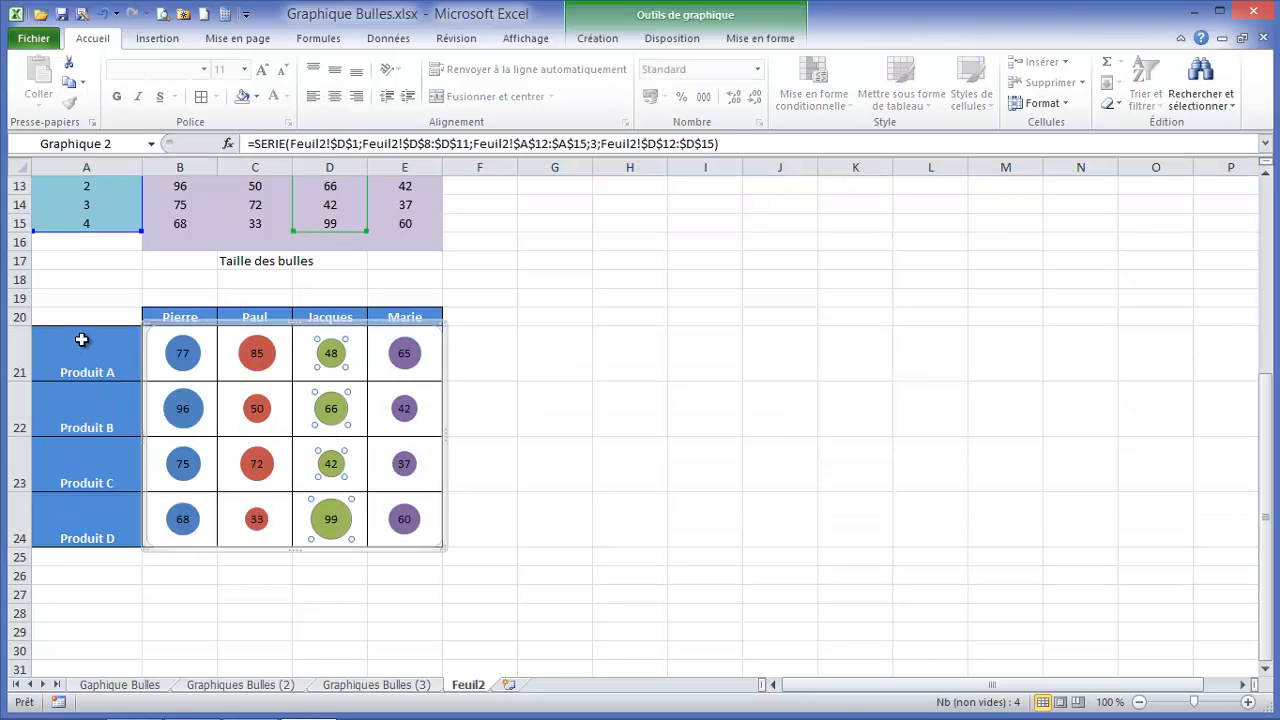
drag(87, 384, 50, 530)
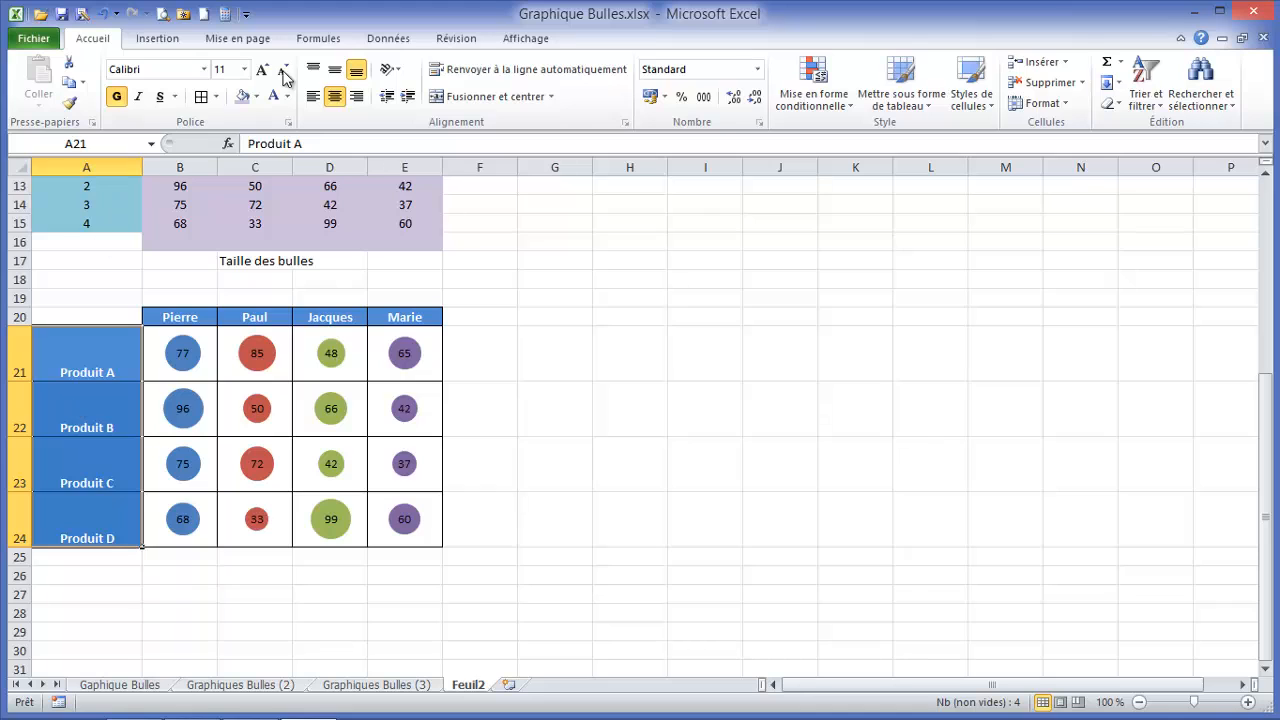
click(340, 70)
click(95, 358)
click(689, 366)
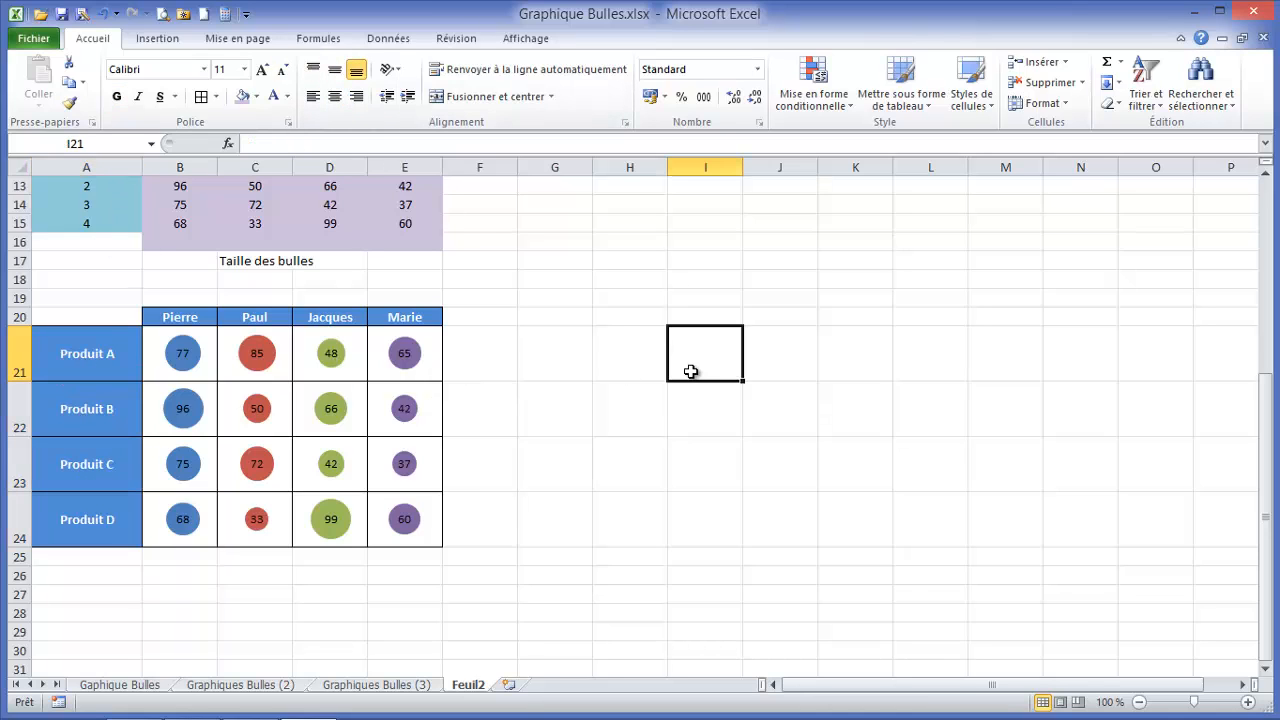
Step: Hide the gridlines on the Feuil2 sheet
click(546, 322)
click(512, 297)
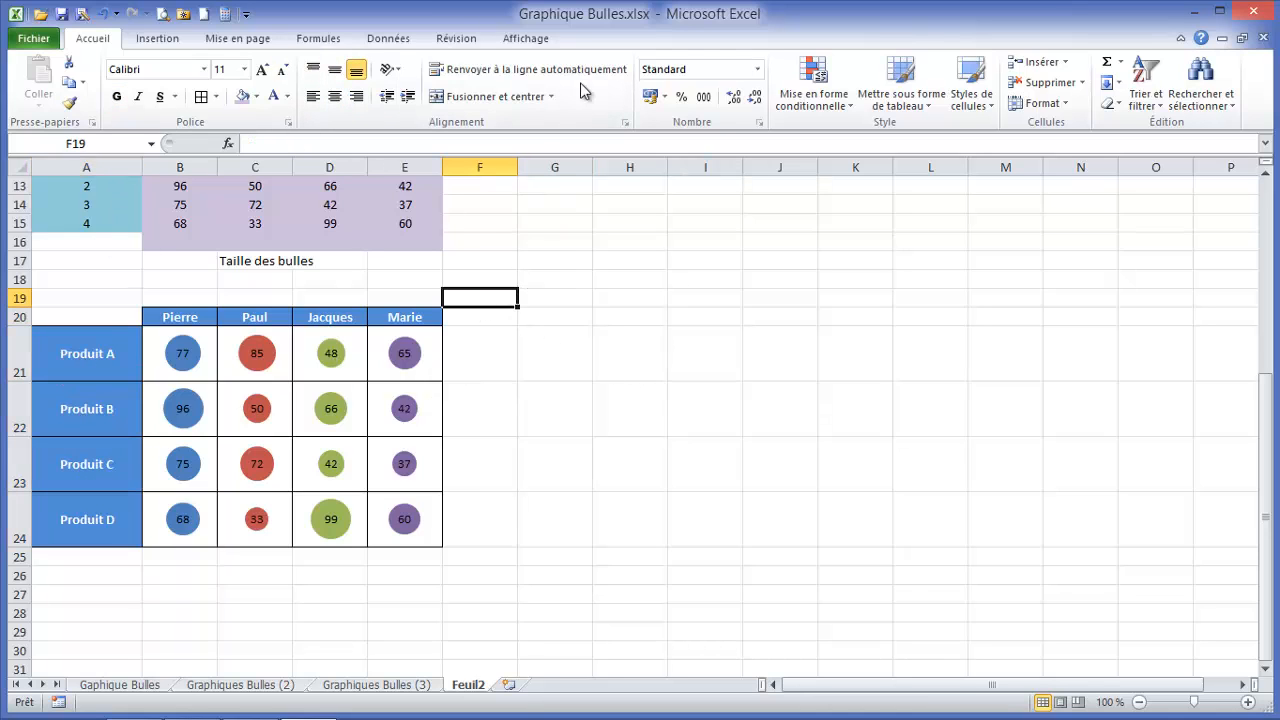
click(525, 38)
click(216, 97)
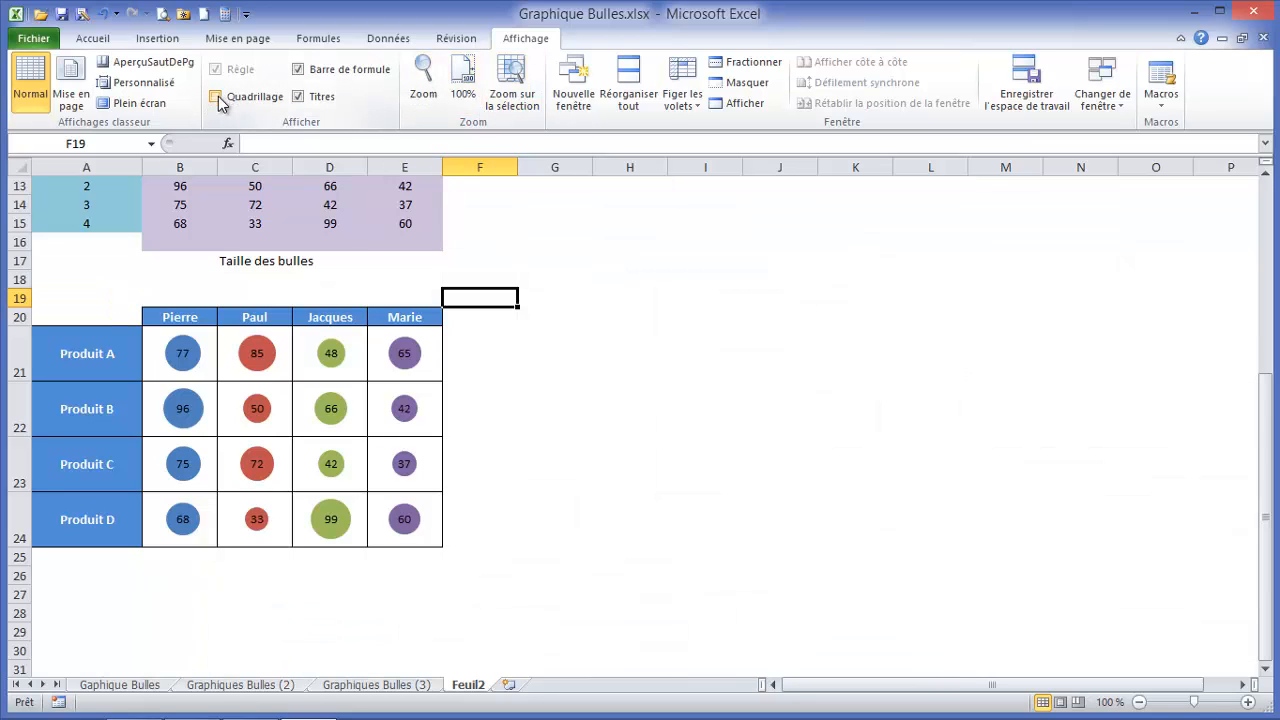
click(641, 298)
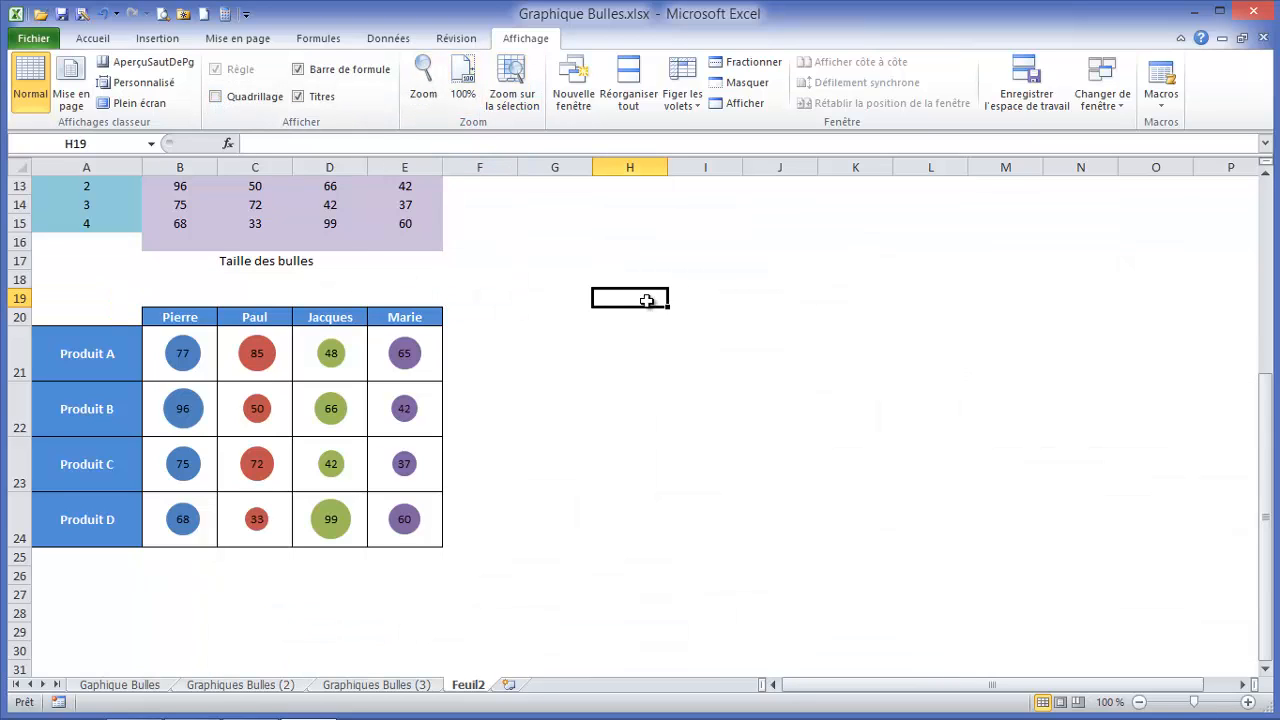
Step: Recalculate the sheet repeatedly to generate new random values and test how the bubbles in the table update
click(206, 310)
scroll(580, 314, down, 1)
scroll(580, 314, up, 2)
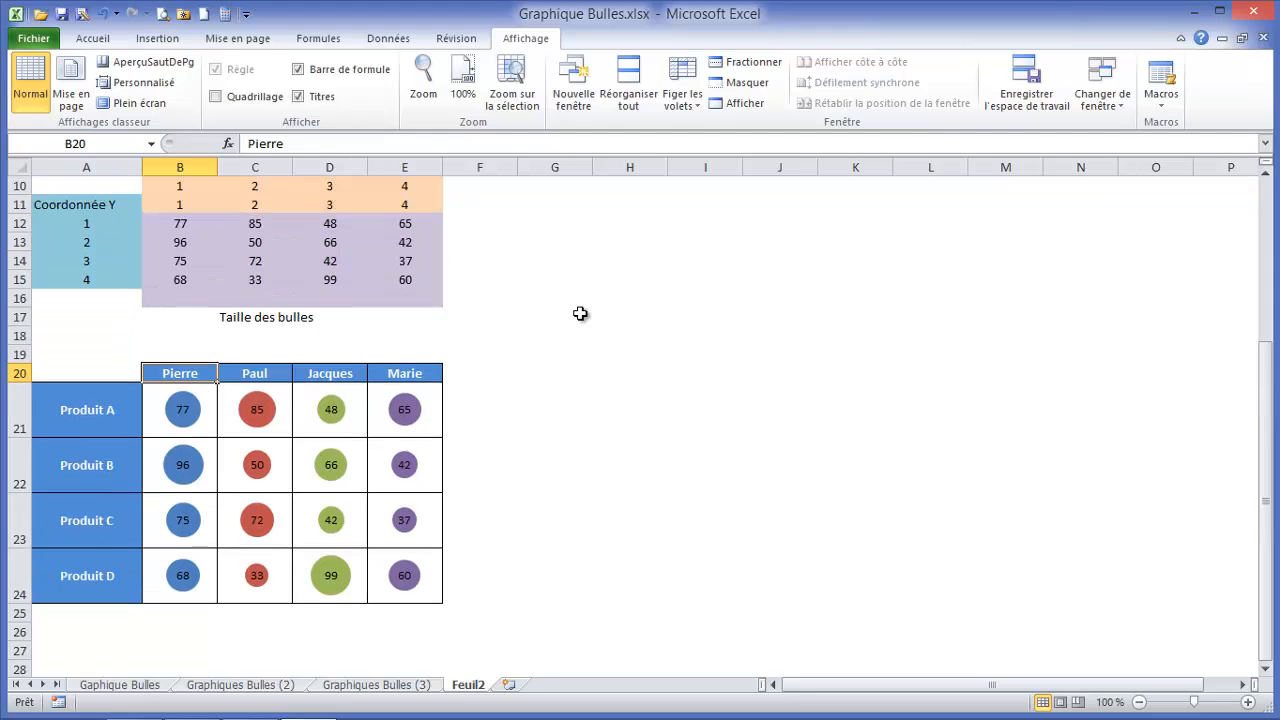
key(F9)
key(F9)
key(F9)
key(F9)
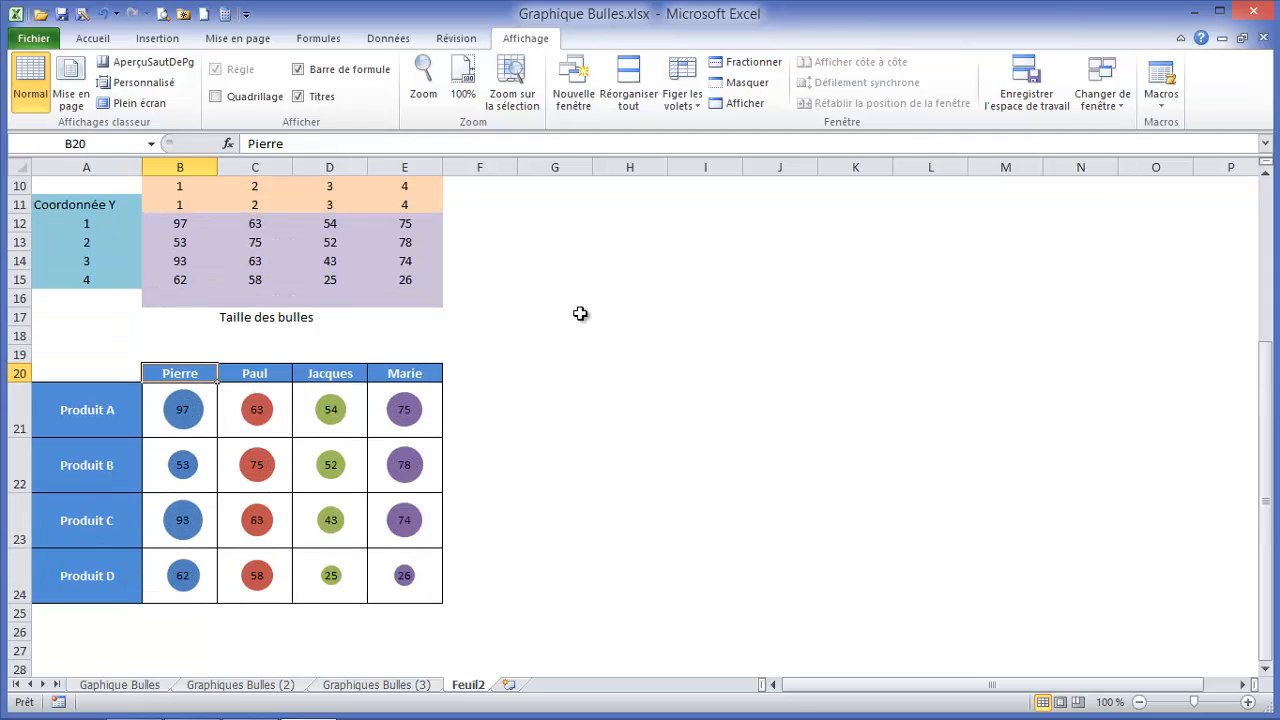
key(F9)
key(F9)
key(F9)
key(F9)
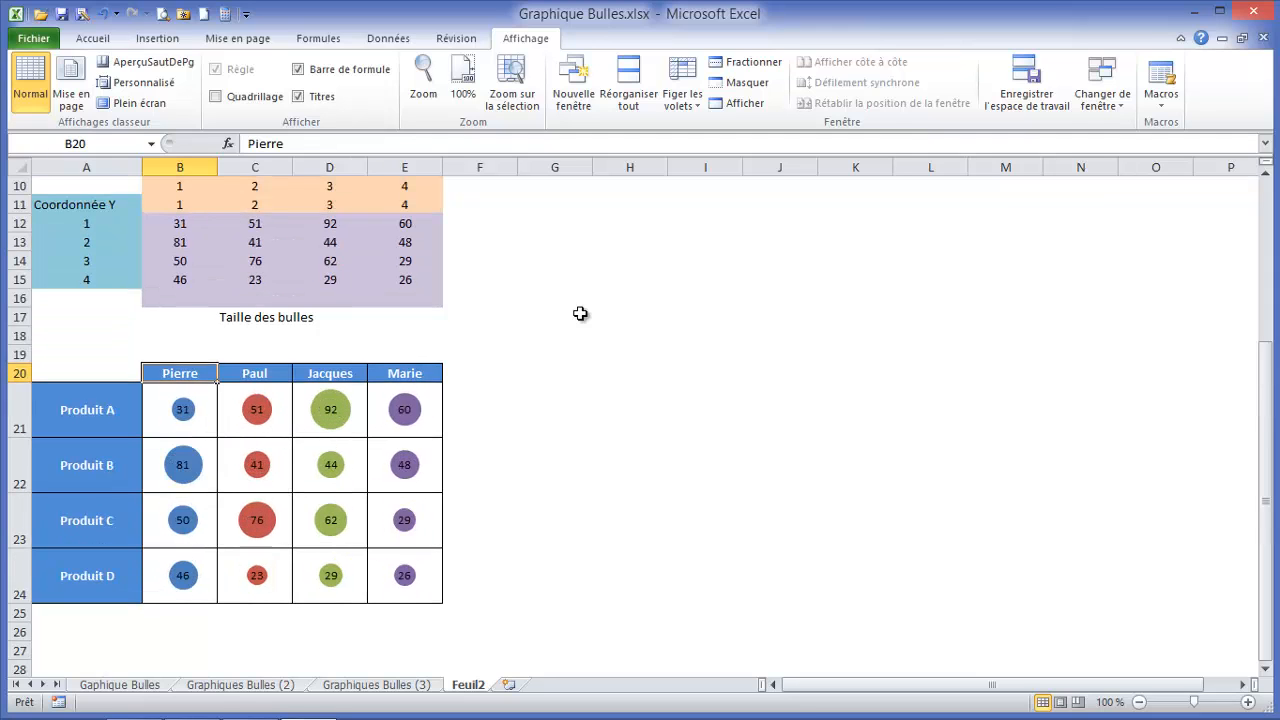
key(F9)
key(F9)
key(F9)
key(F9)
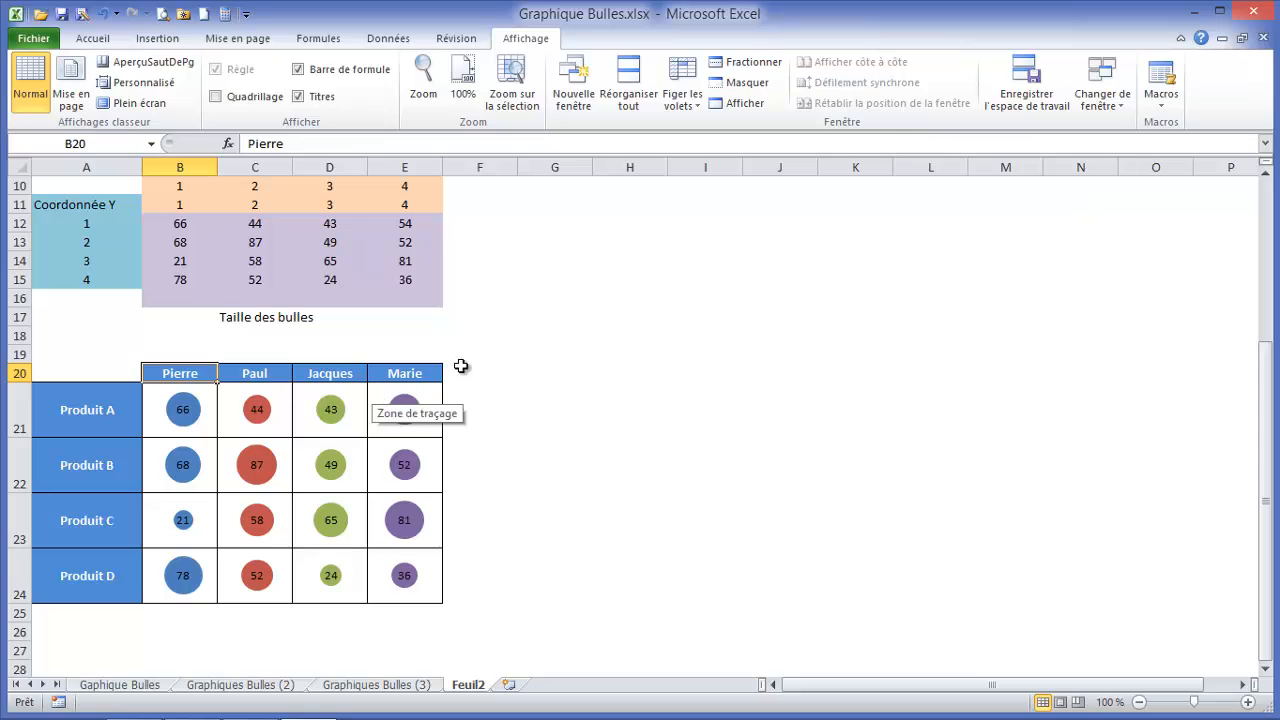
click(483, 337)
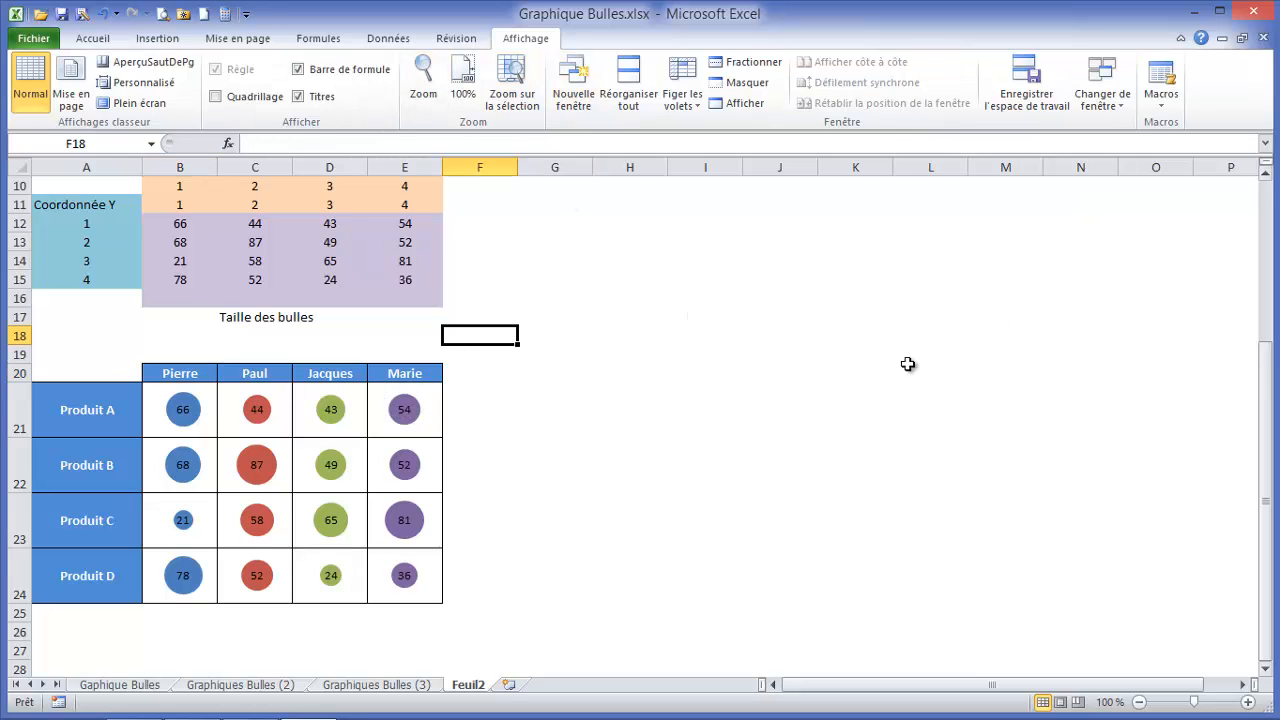
click(531, 371)
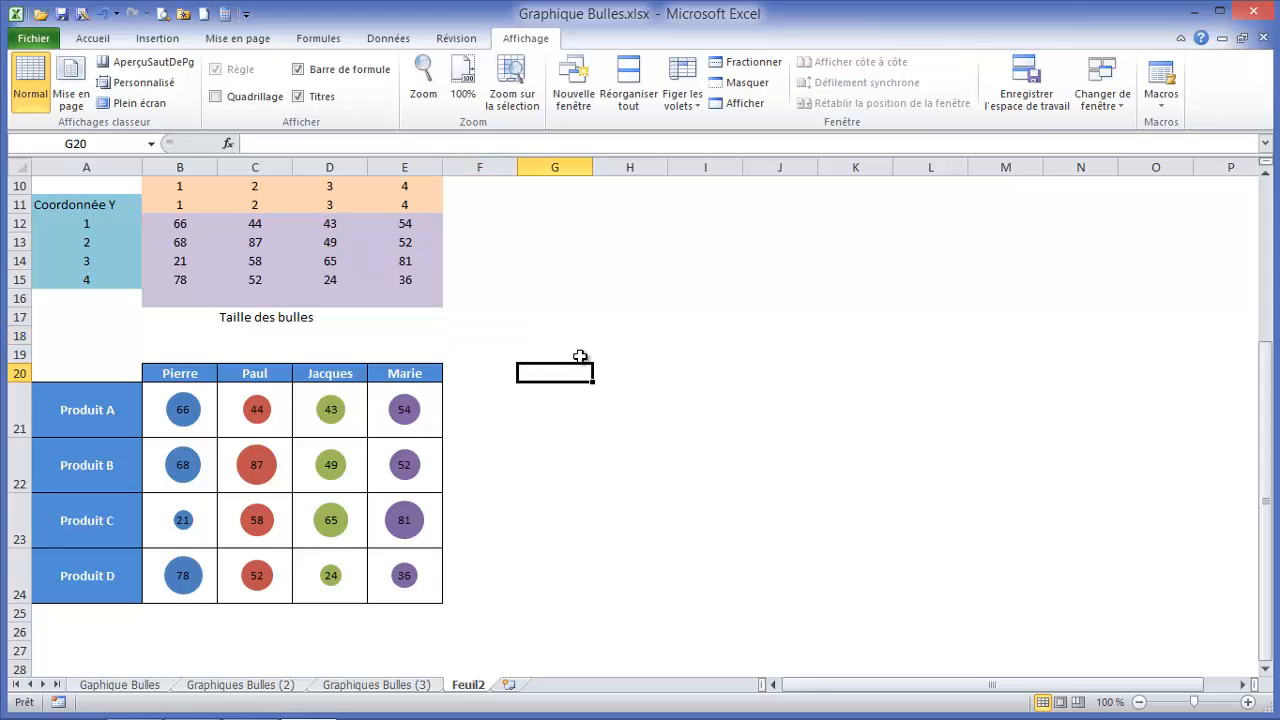